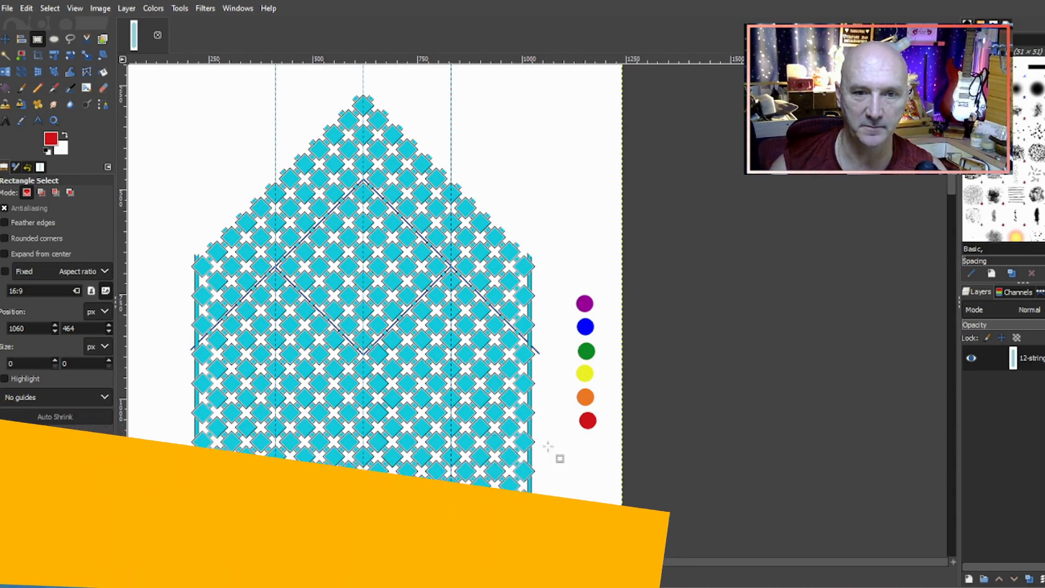
- Zoom the pattern to 150% and select the Bucket Fill tool
{"action": "scroll", "coordinate": [540, 442], "scroll_direction": "up", "scroll_amount": 2}
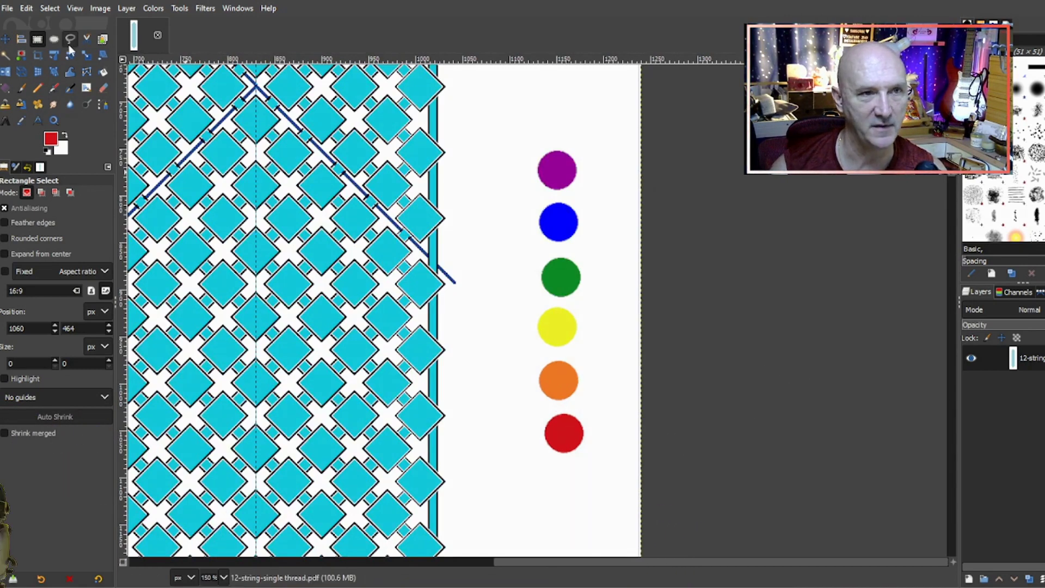
{"action": "left_click", "coordinate": [103, 72]}
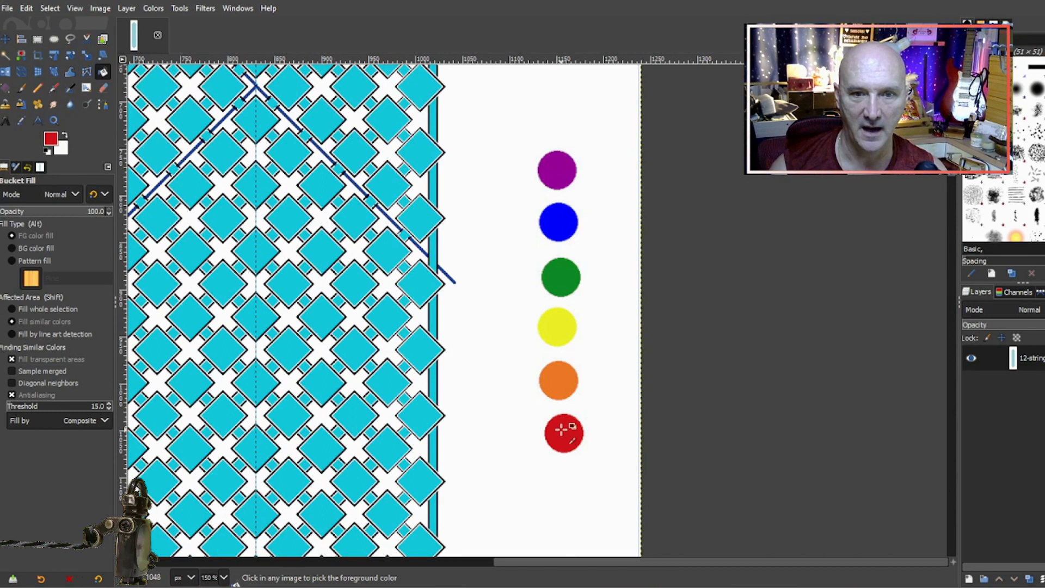
{"action": "left_click_drag", "start_coordinate": [541, 562], "coordinate": [442, 566]}
- Fill the diamonds and small squares red, from the top point down the diagonal to the right edge
{"action": "left_click", "coordinate": [489, 104]}
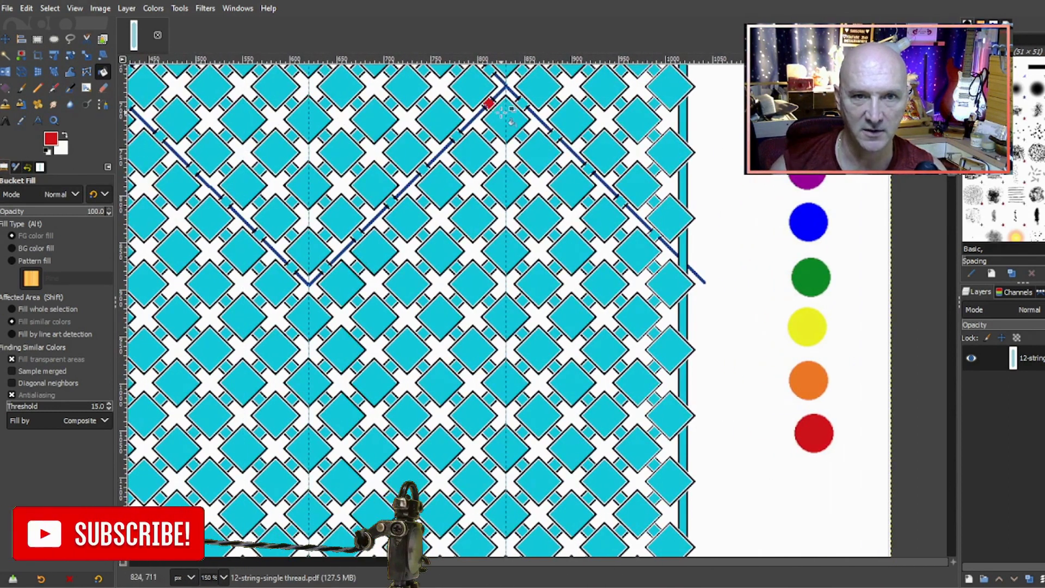
{"action": "left_click", "coordinate": [502, 113]}
{"action": "left_click", "coordinate": [521, 135]}
{"action": "left_click", "coordinate": [540, 155]}
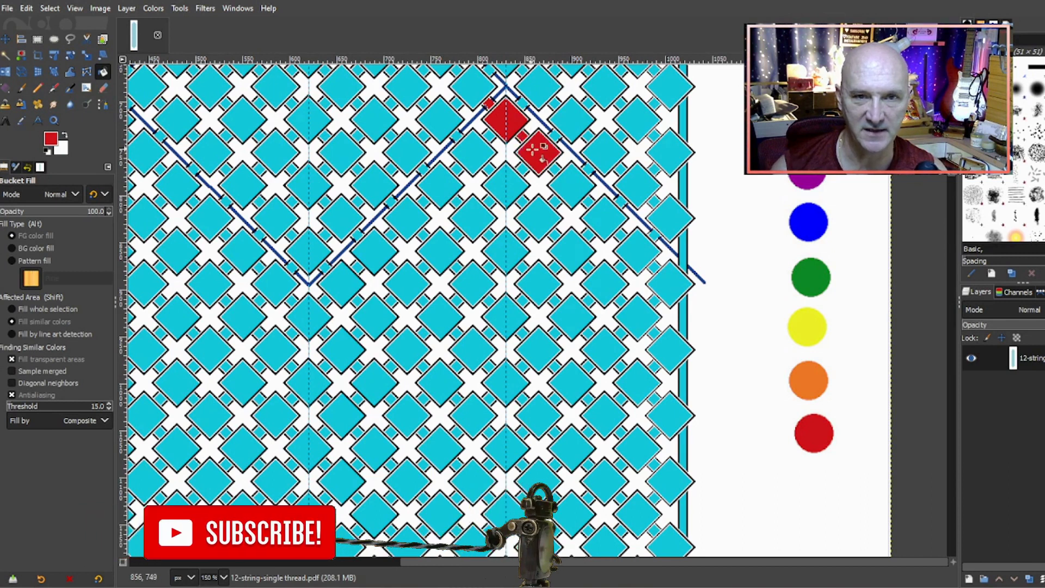
{"action": "left_click", "coordinate": [555, 168]}
{"action": "left_click", "coordinate": [572, 185]}
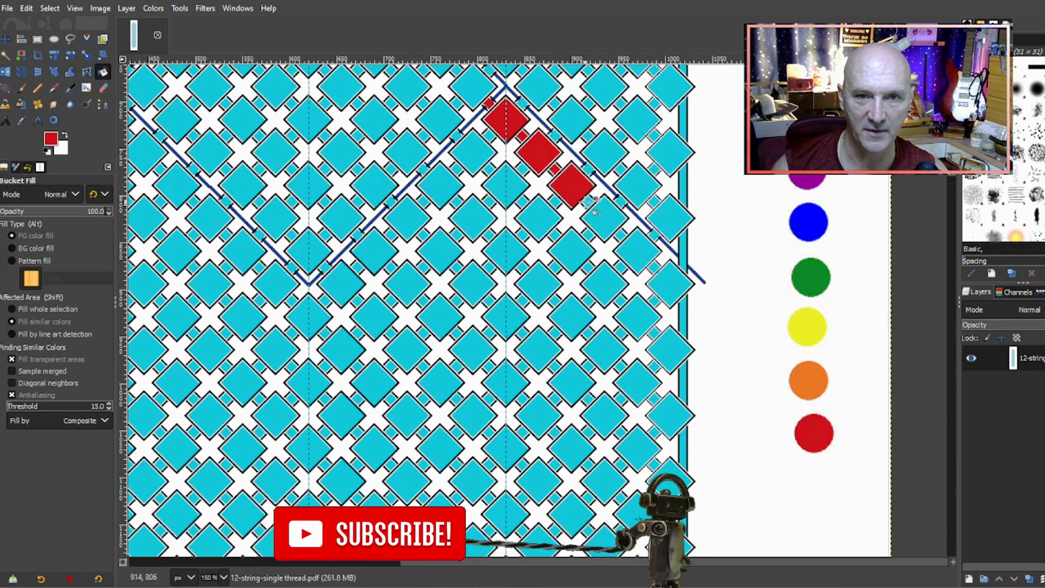
{"action": "left_click", "coordinate": [588, 202]}
{"action": "left_click", "coordinate": [604, 218]}
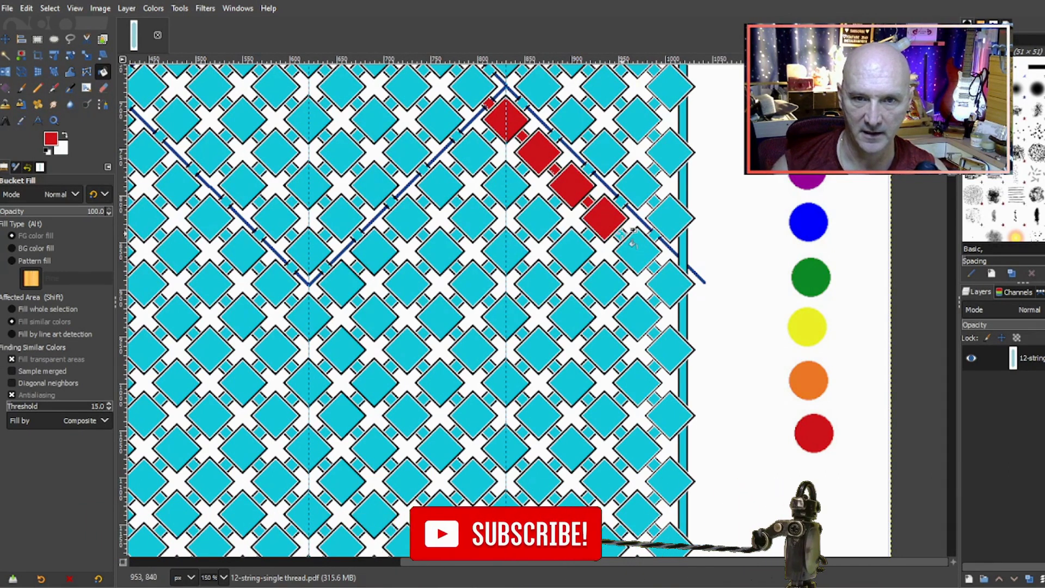
{"action": "left_click", "coordinate": [621, 234]}
{"action": "left_click", "coordinate": [637, 251]}
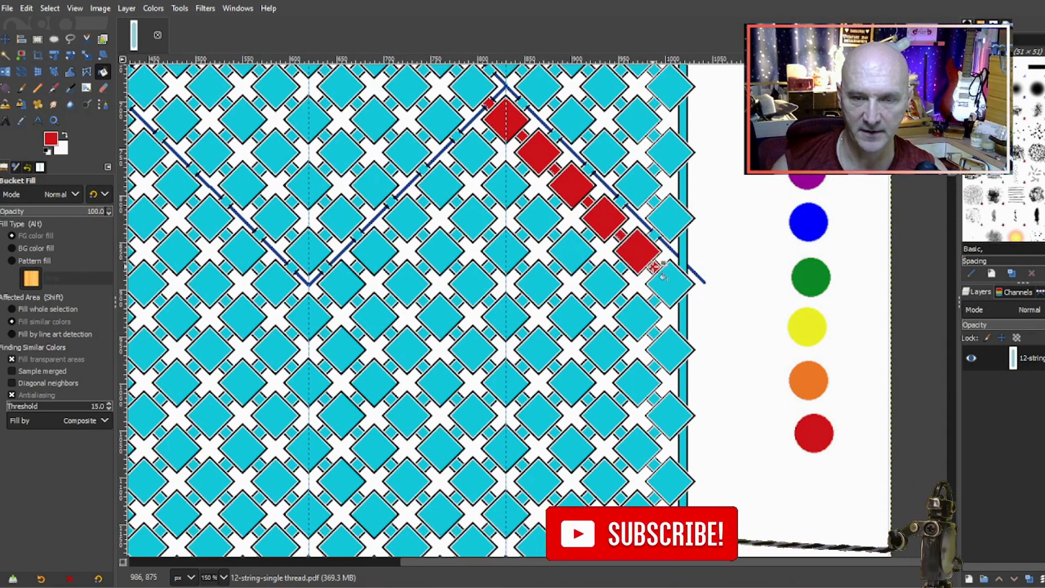
{"action": "left_click", "coordinate": [653, 267]}
{"action": "left_click", "coordinate": [670, 283]}
- Fill the right-edge strip red and zigzag the red diamonds and squares back along the edge
{"action": "left_click", "coordinate": [684, 327]}
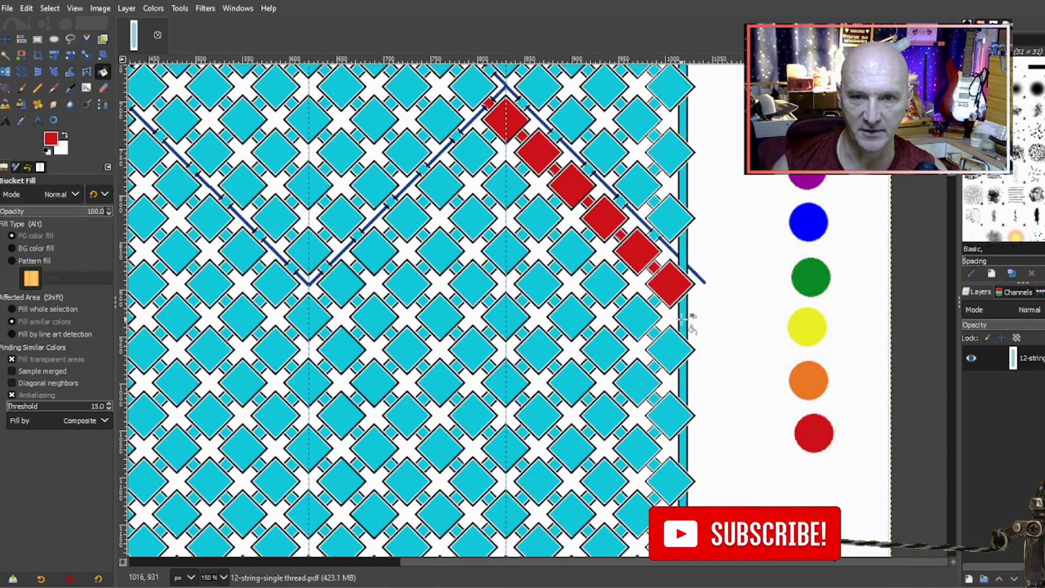
{"action": "left_click", "coordinate": [670, 349]}
{"action": "left_click", "coordinate": [653, 366]}
{"action": "left_click", "coordinate": [638, 382]}
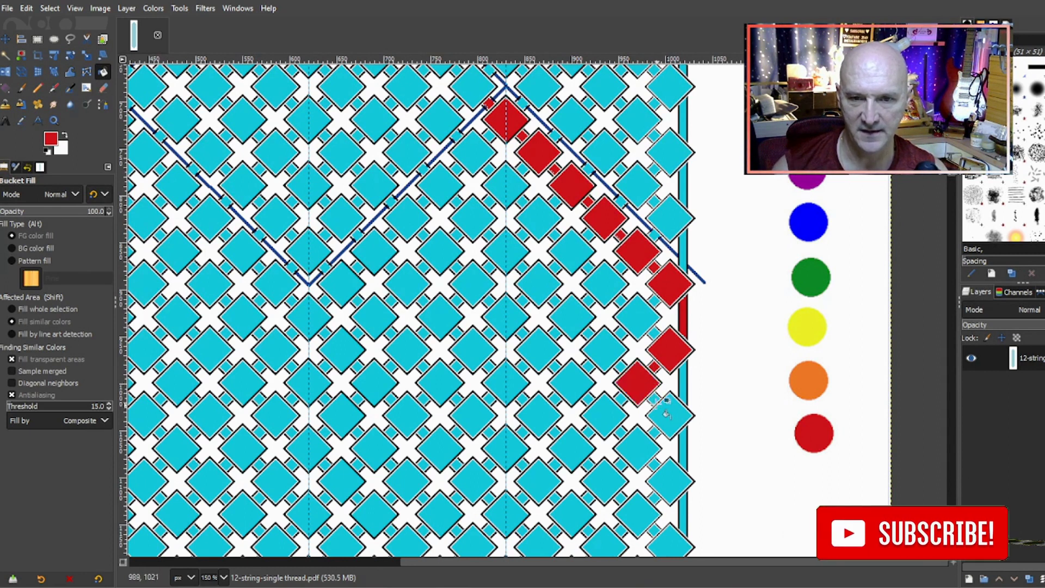
{"action": "left_click", "coordinate": [654, 399]}
{"action": "left_click", "coordinate": [670, 414]}
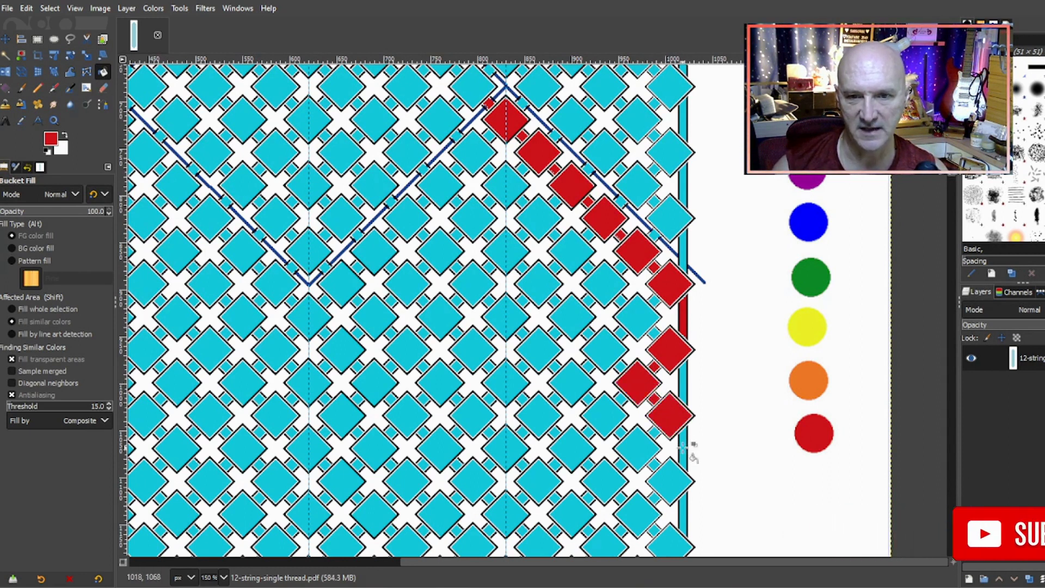
- Make orange the foreground and fill diamonds inside the red line down to the turn
{"action": "left_click", "coordinate": [809, 378], "text": "ctrl"}
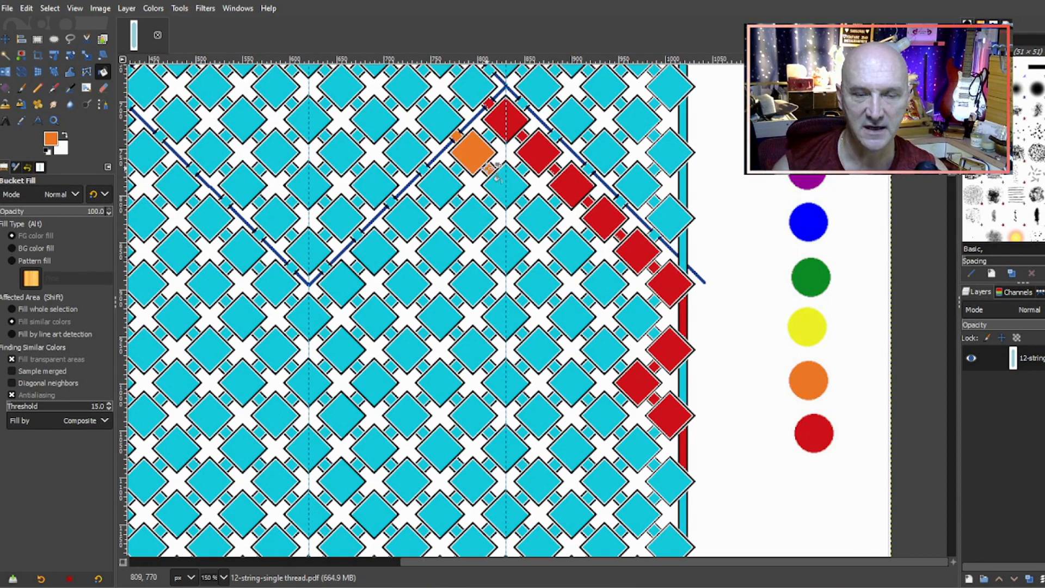
{"action": "left_click", "coordinate": [506, 185]}
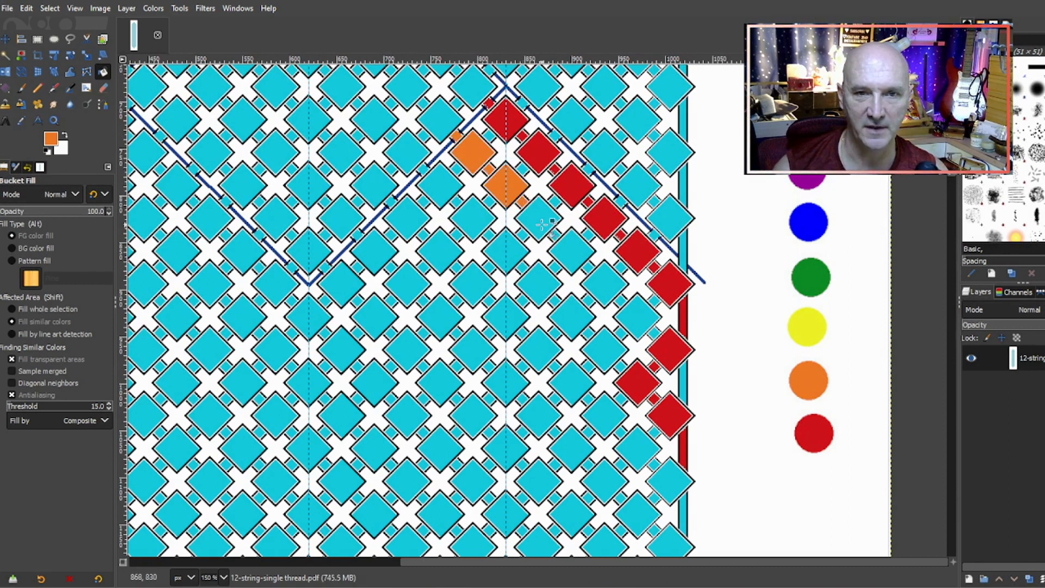
{"action": "left_click", "coordinate": [541, 222]}
{"action": "left_click", "coordinate": [555, 235]}
{"action": "left_click", "coordinate": [575, 252]}
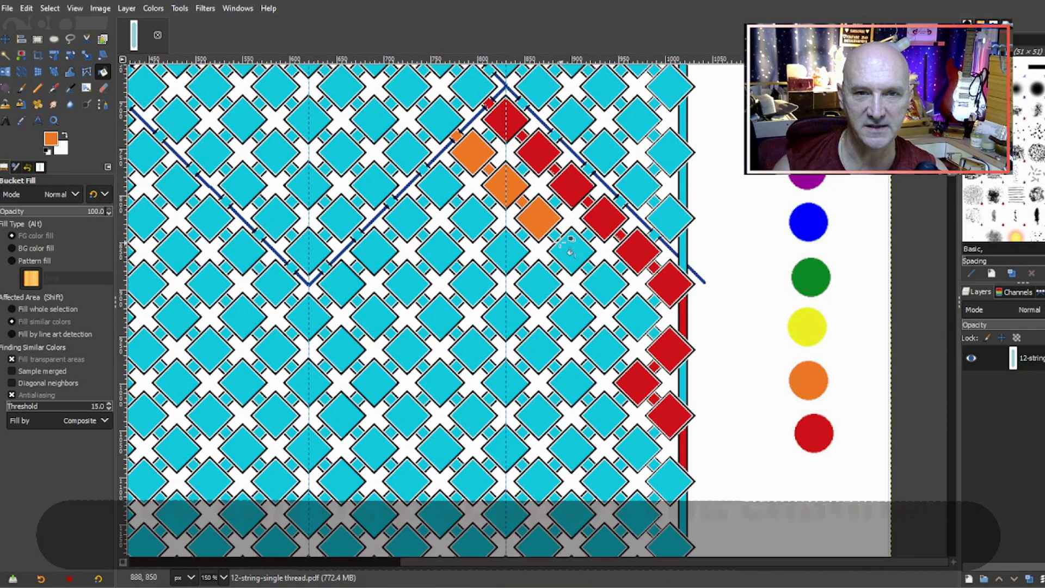
{"action": "left_click", "coordinate": [588, 267]}
{"action": "left_click", "coordinate": [622, 301]}
{"action": "left_click", "coordinate": [635, 314]}
- Fill the orange return inward, then the lower right-edge diamonds and strip orange
{"action": "left_click", "coordinate": [621, 333]}
{"action": "left_click", "coordinate": [605, 349]}
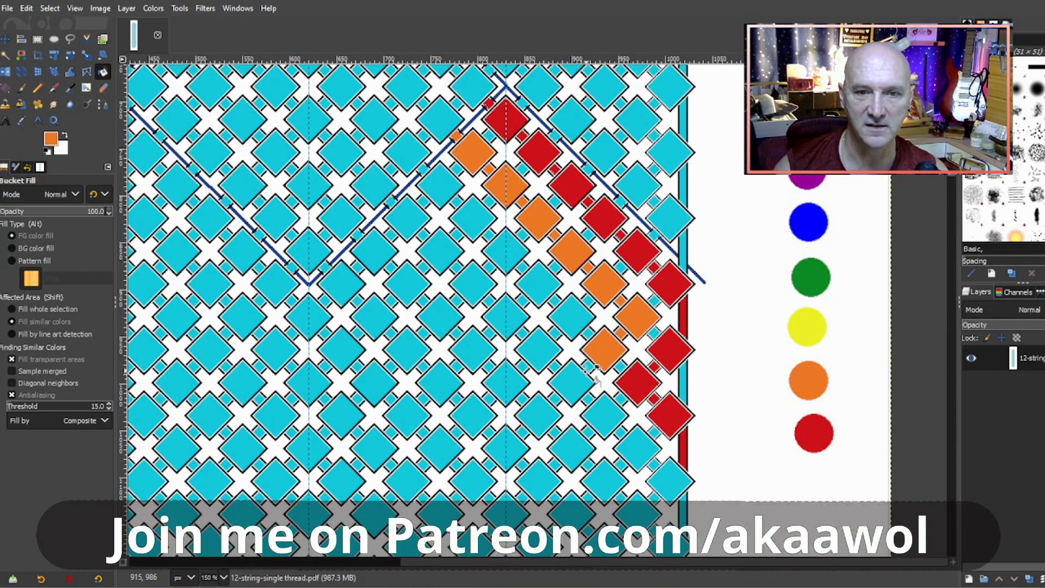
{"action": "left_click", "coordinate": [588, 365]}
{"action": "left_click", "coordinate": [570, 384]}
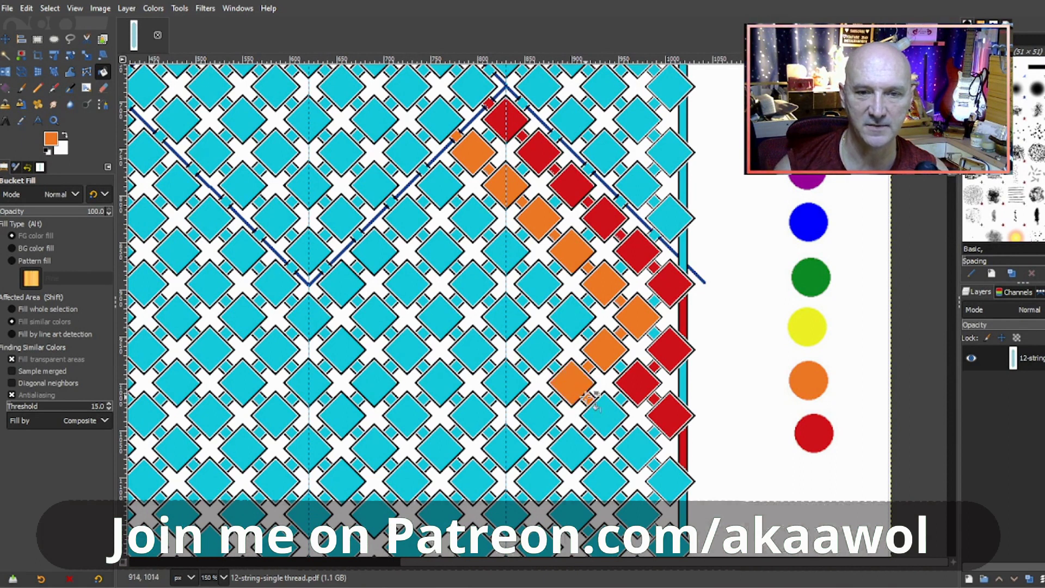
{"action": "left_click", "coordinate": [589, 399]}
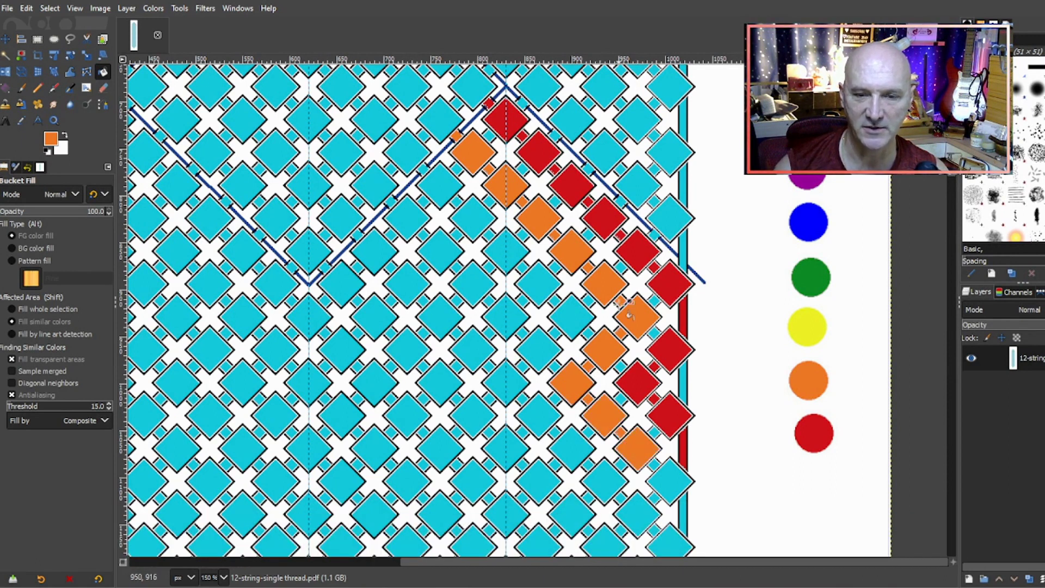
{"action": "scroll", "coordinate": [627, 313], "scroll_direction": "down", "scroll_amount": 3}
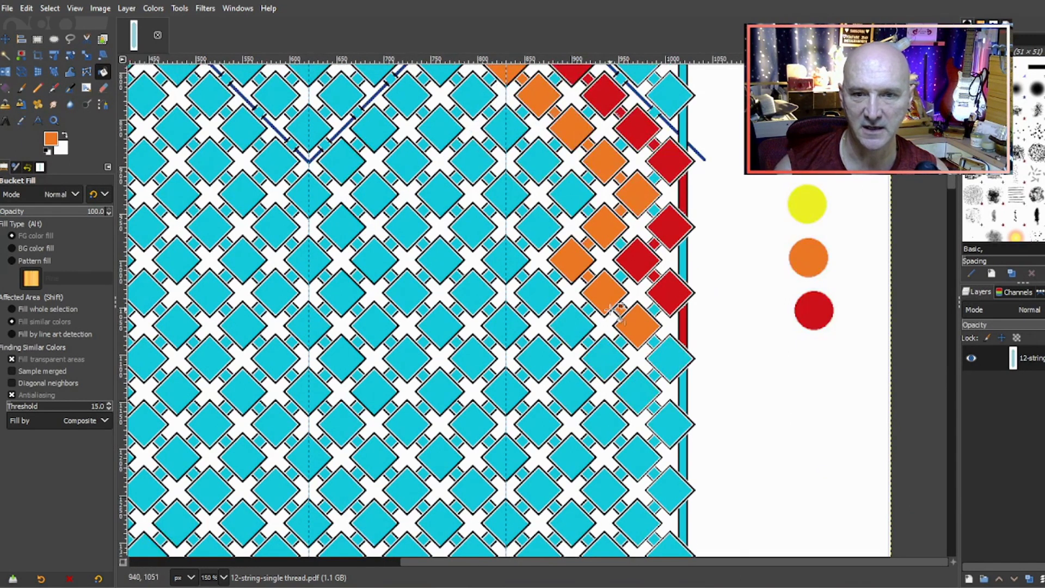
{"action": "left_click", "coordinate": [672, 361]}
{"action": "left_click", "coordinate": [671, 427]}
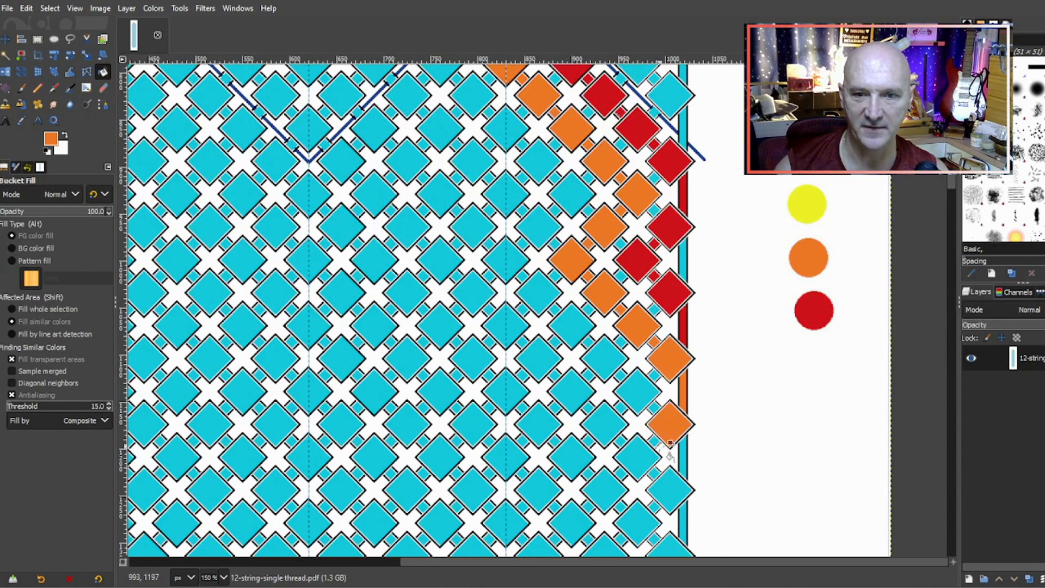
{"action": "left_click", "coordinate": [668, 488]}
{"action": "scroll", "coordinate": [679, 385], "scroll_direction": "down", "scroll_amount": 3}
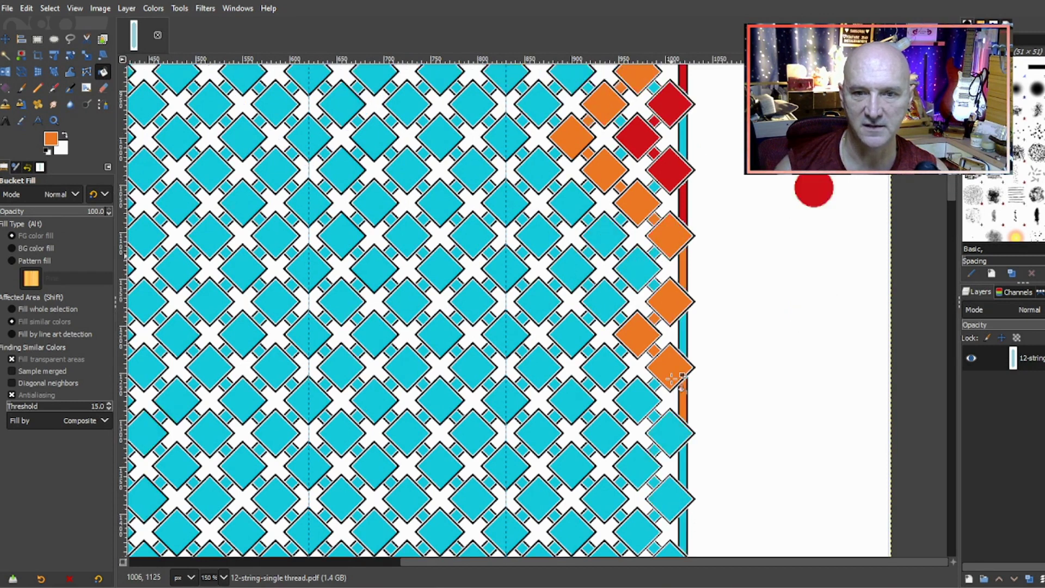
{"action": "scroll", "coordinate": [681, 377], "scroll_direction": "down", "scroll_amount": 3}
- Make yellow the foreground and fill the first descent and return of the yellow zigzag
{"action": "left_click", "coordinate": [817, 331], "text": "ctrl"}
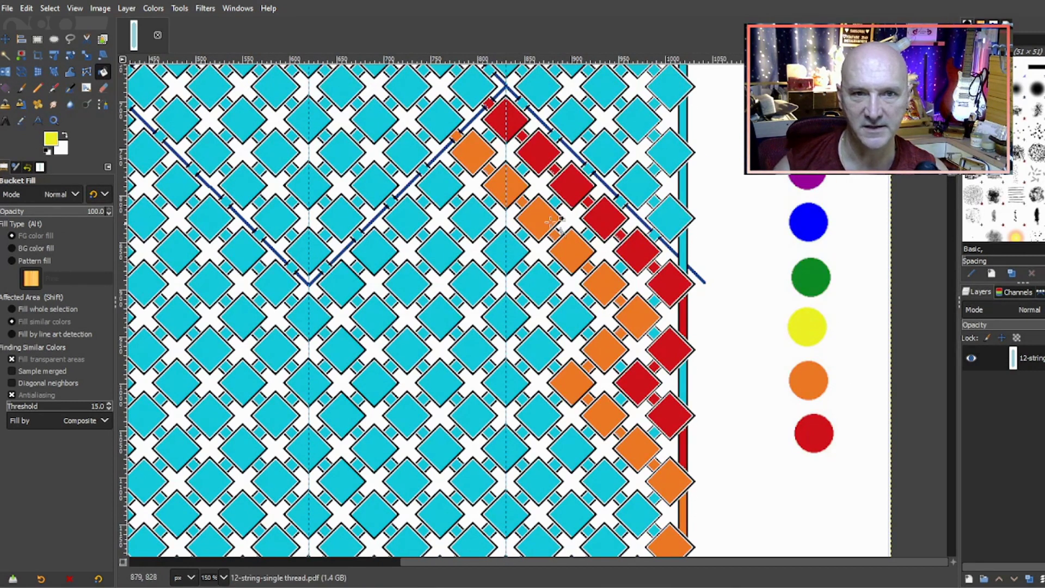
{"action": "left_click", "coordinate": [439, 190]}
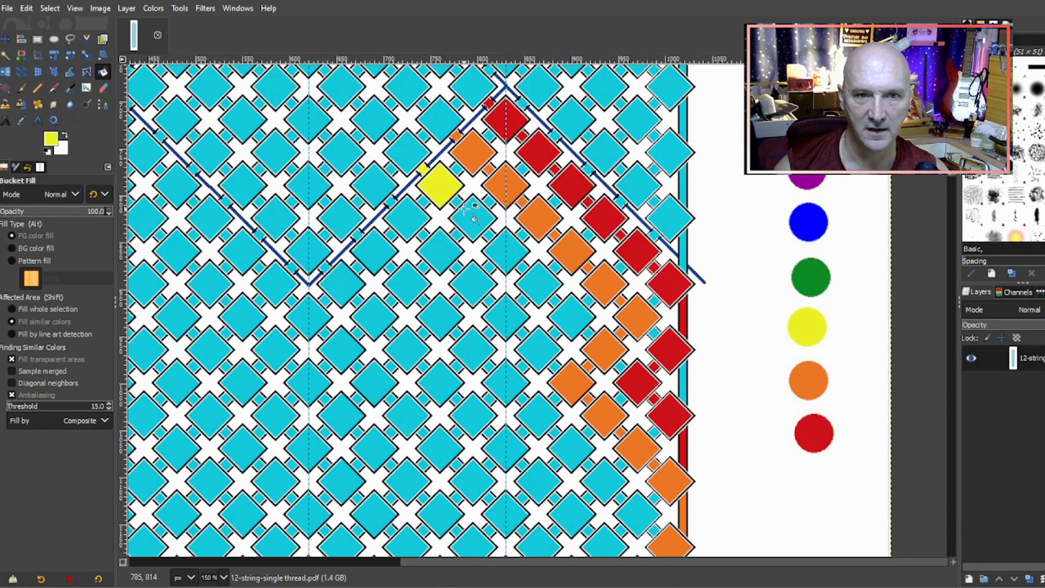
{"action": "left_click", "coordinate": [469, 216]}
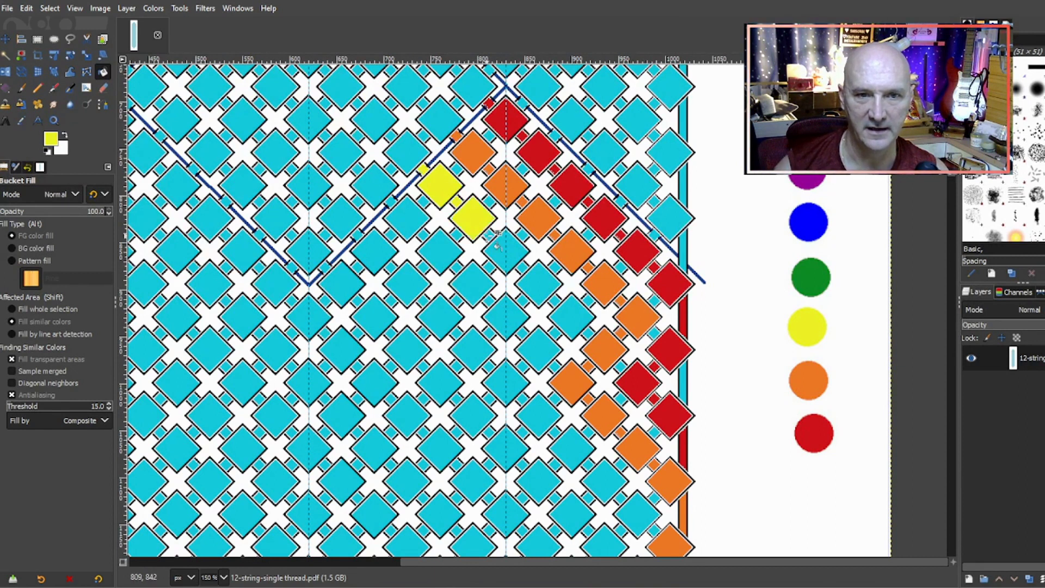
{"action": "left_click", "coordinate": [511, 259]}
{"action": "left_click", "coordinate": [540, 282]}
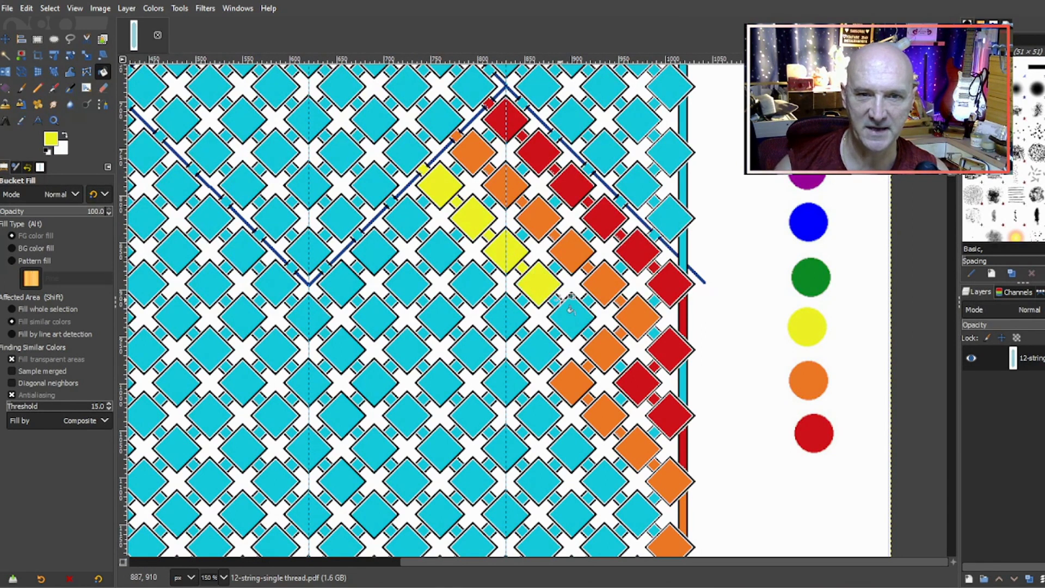
{"action": "left_click", "coordinate": [565, 314]}
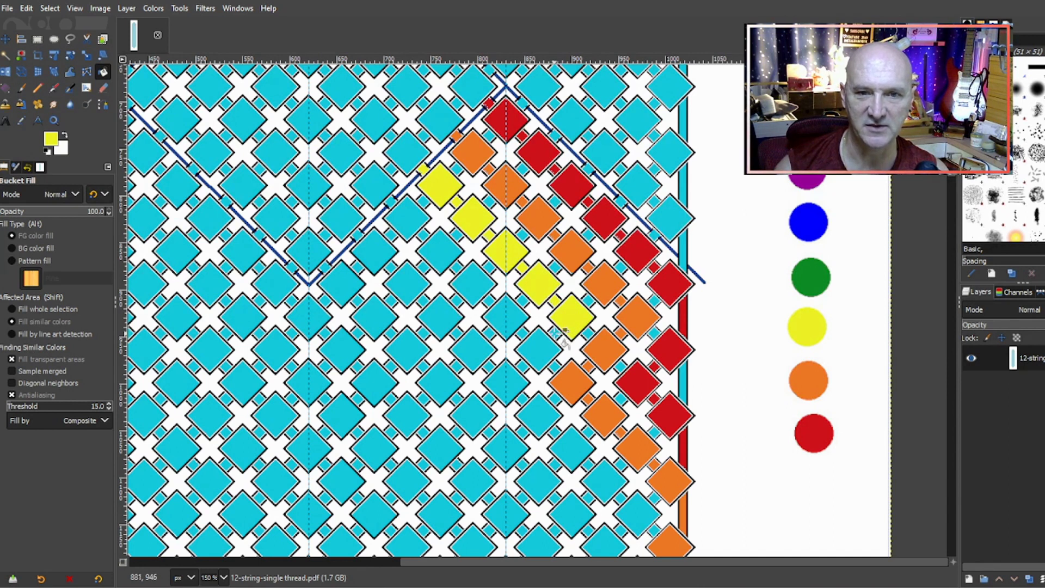
{"action": "left_click", "coordinate": [541, 348]}
{"action": "left_click", "coordinate": [512, 384]}
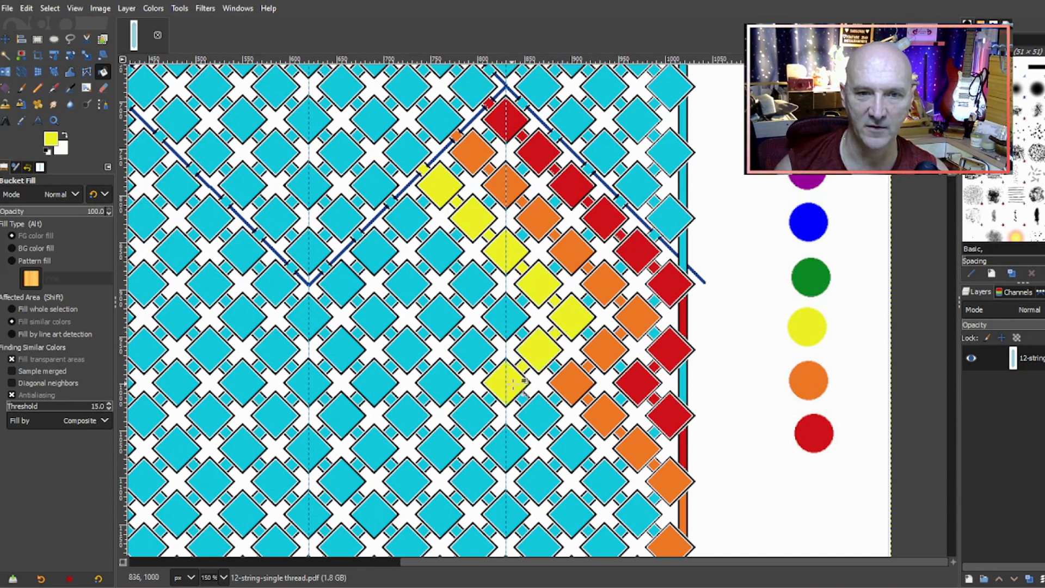
{"action": "left_click", "coordinate": [536, 414]}
- Fill the next yellow diamonds outward to the turn and back inward
{"action": "scroll", "coordinate": [567, 324], "scroll_direction": "down", "scroll_amount": 3}
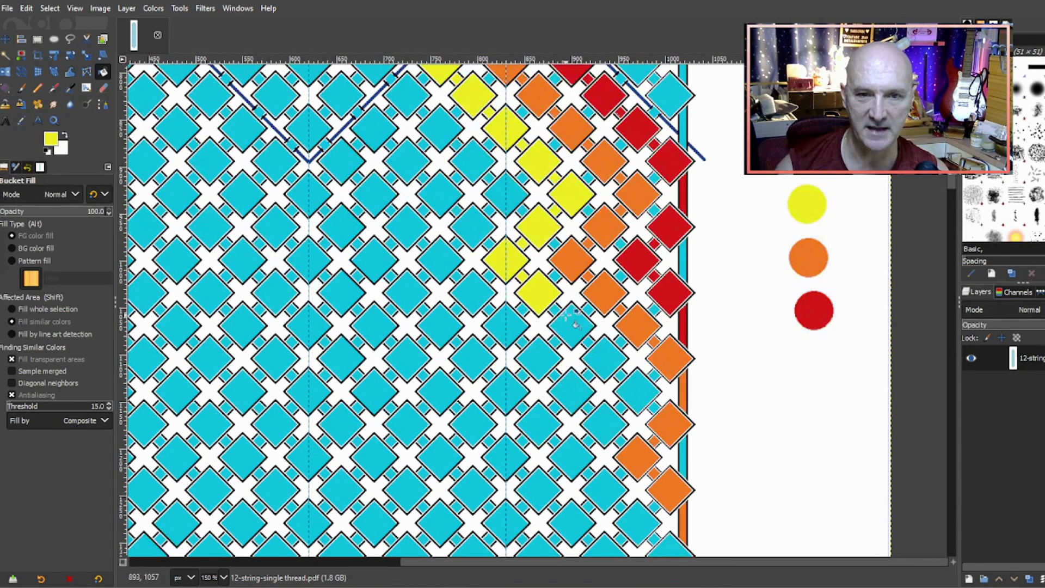
{"action": "left_click", "coordinate": [576, 326]}
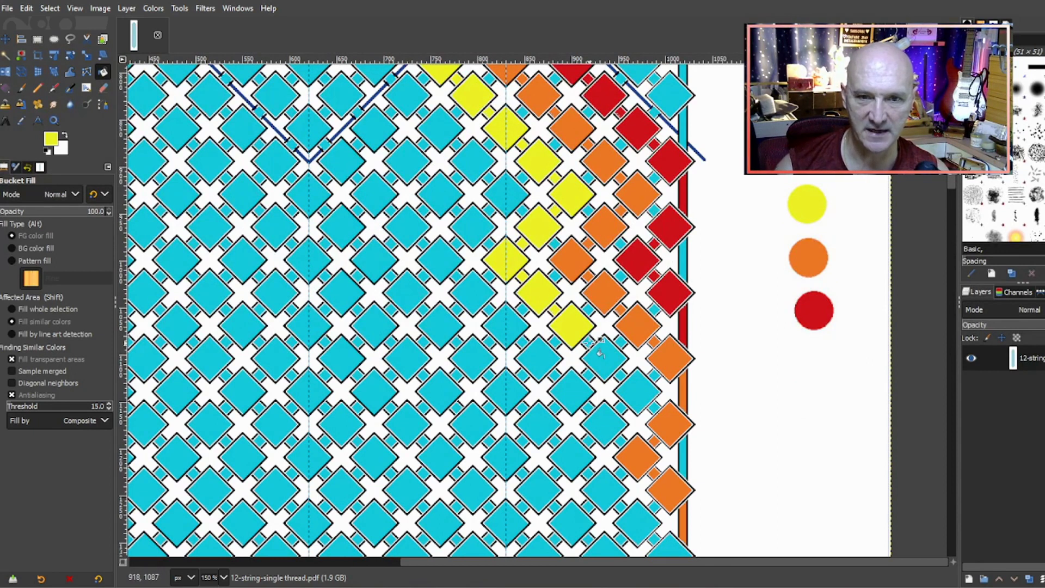
{"action": "left_click", "coordinate": [605, 357]}
{"action": "left_click", "coordinate": [635, 398]}
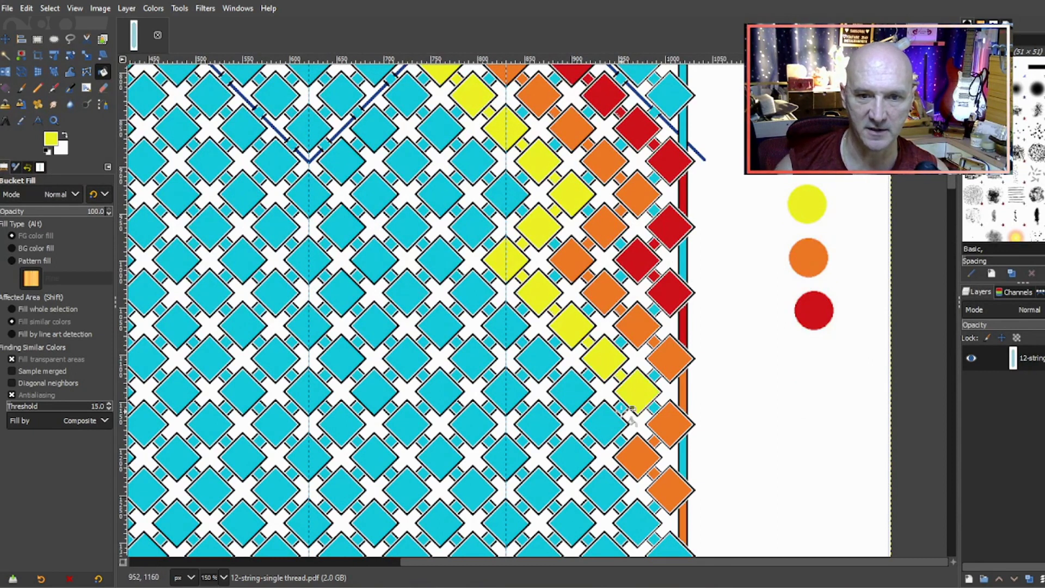
{"action": "left_click", "coordinate": [601, 430]}
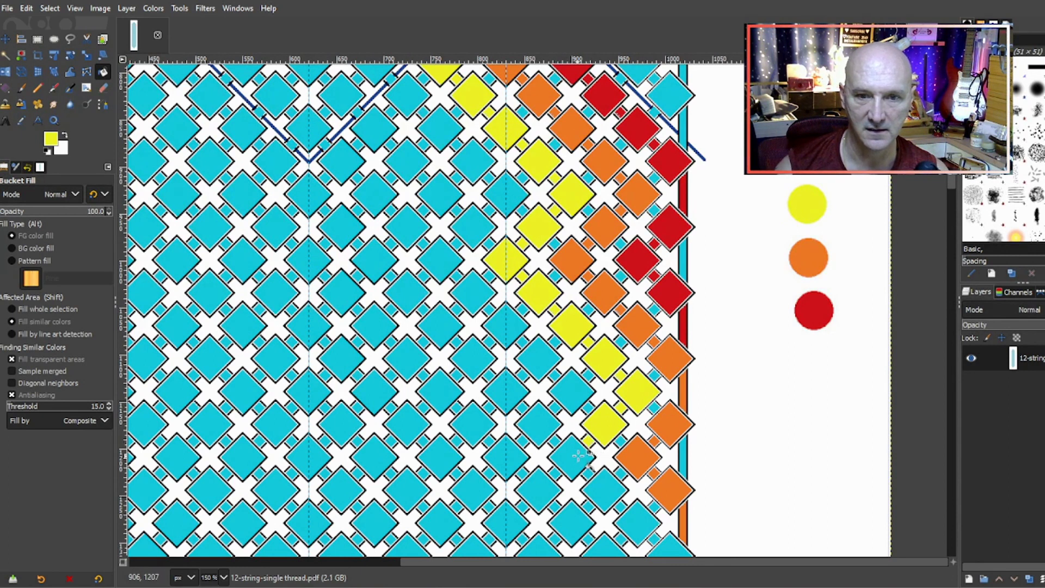
{"action": "left_click", "coordinate": [583, 458]}
- Fill the lower yellow diamonds and the matching right-edge strip segments yellow
{"action": "scroll", "coordinate": [588, 472], "scroll_direction": "down", "scroll_amount": 4}
{"action": "left_click", "coordinate": [607, 369]}
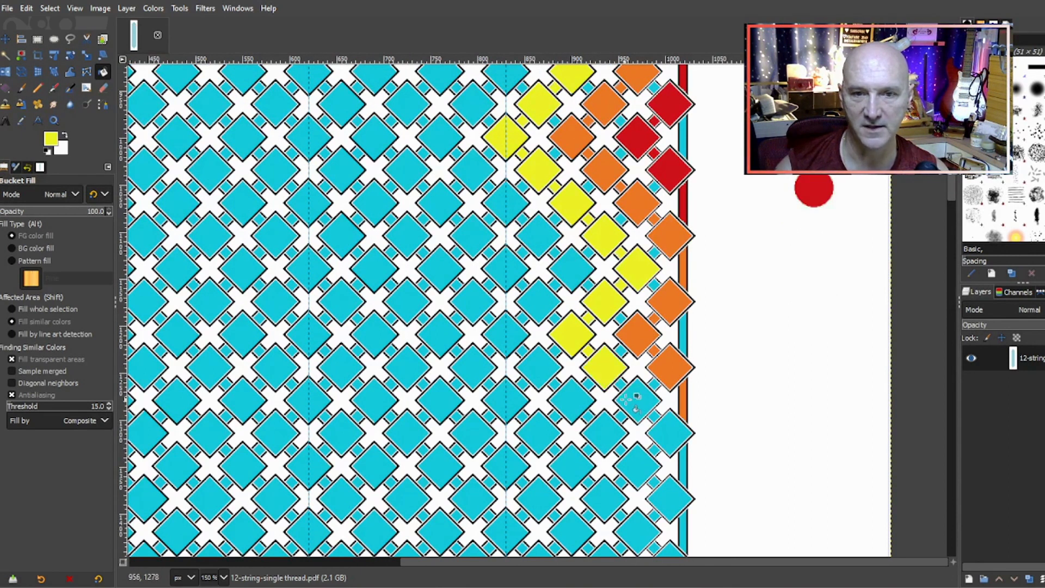
{"action": "left_click", "coordinate": [639, 402]}
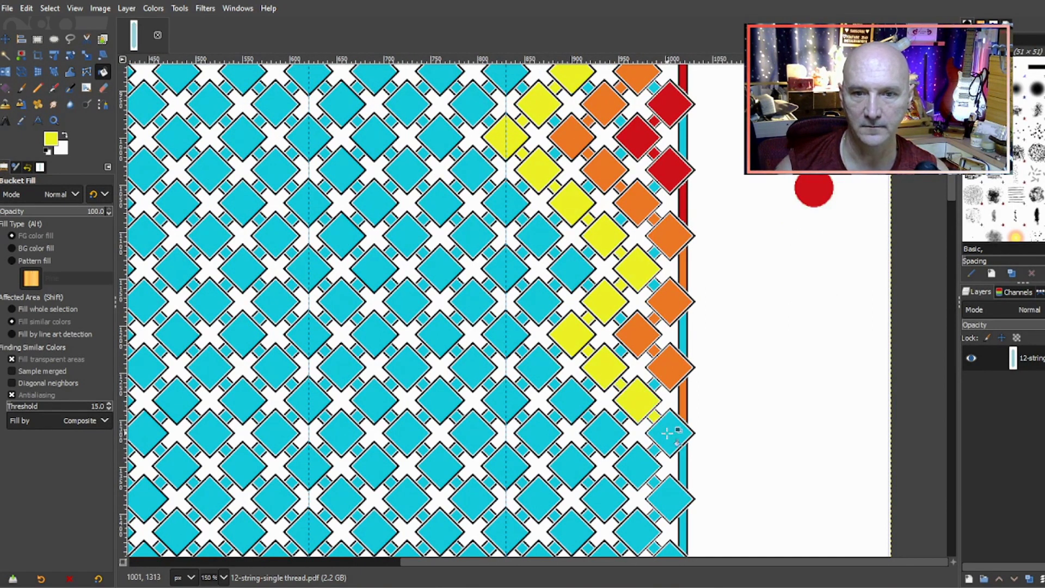
{"action": "left_click", "coordinate": [671, 434]}
{"action": "left_click", "coordinate": [684, 464]}
{"action": "left_click", "coordinate": [680, 496]}
{"action": "scroll", "coordinate": [700, 426], "scroll_direction": "down", "scroll_amount": 4}
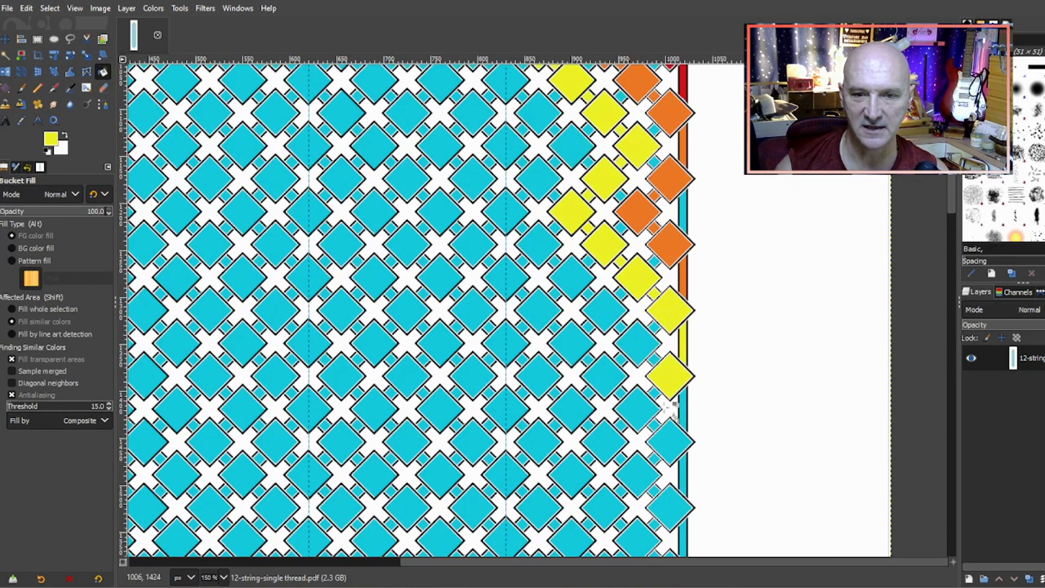
{"action": "left_click", "coordinate": [652, 411]}
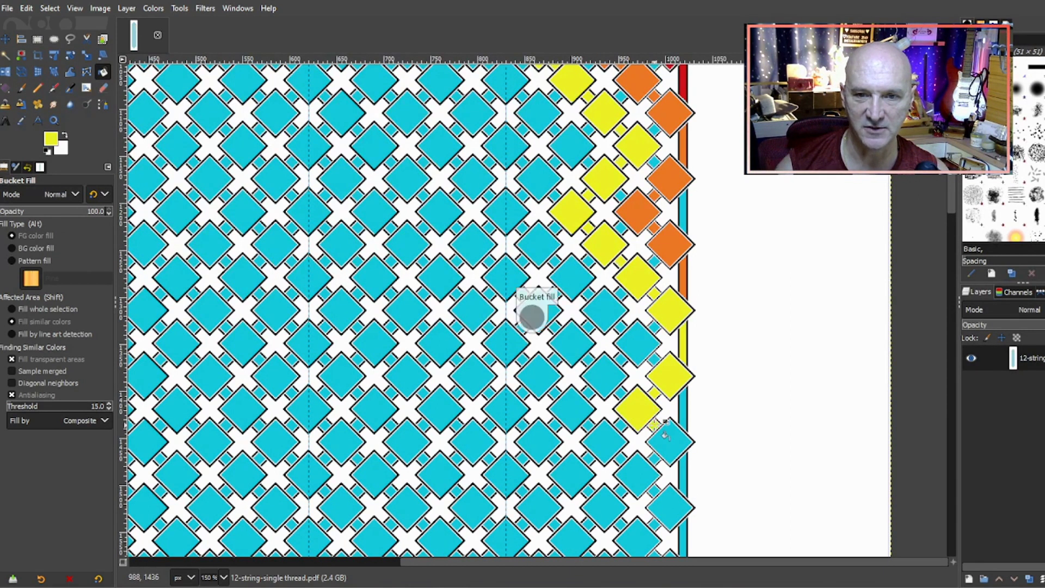
{"action": "left_click", "coordinate": [666, 440]}
{"action": "left_click", "coordinate": [682, 469]}
{"action": "scroll", "coordinate": [713, 411], "scroll_direction": "up", "scroll_amount": 14}
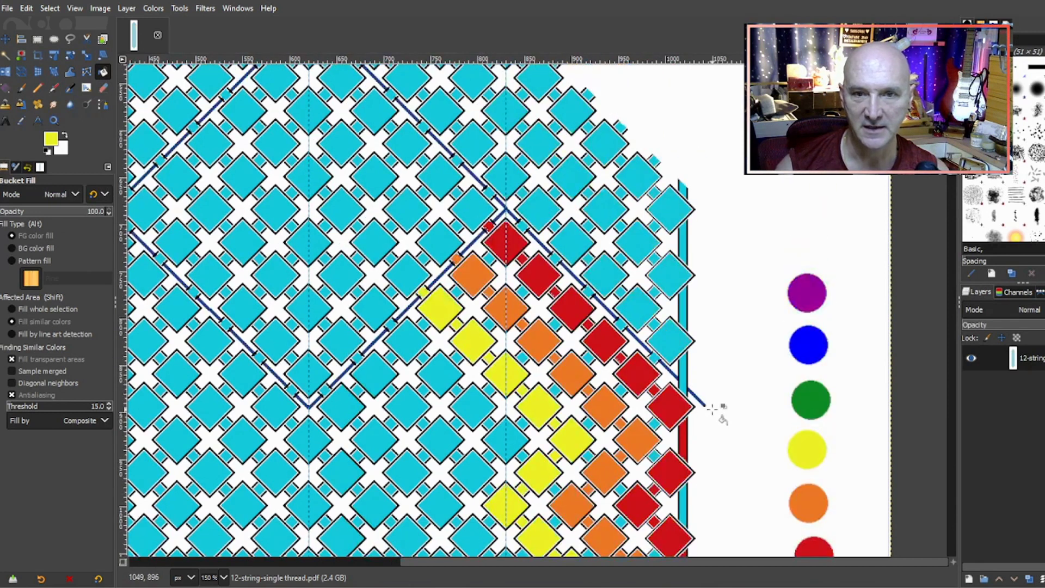
{"action": "scroll", "coordinate": [729, 403], "scroll_direction": "down", "scroll_amount": 4}
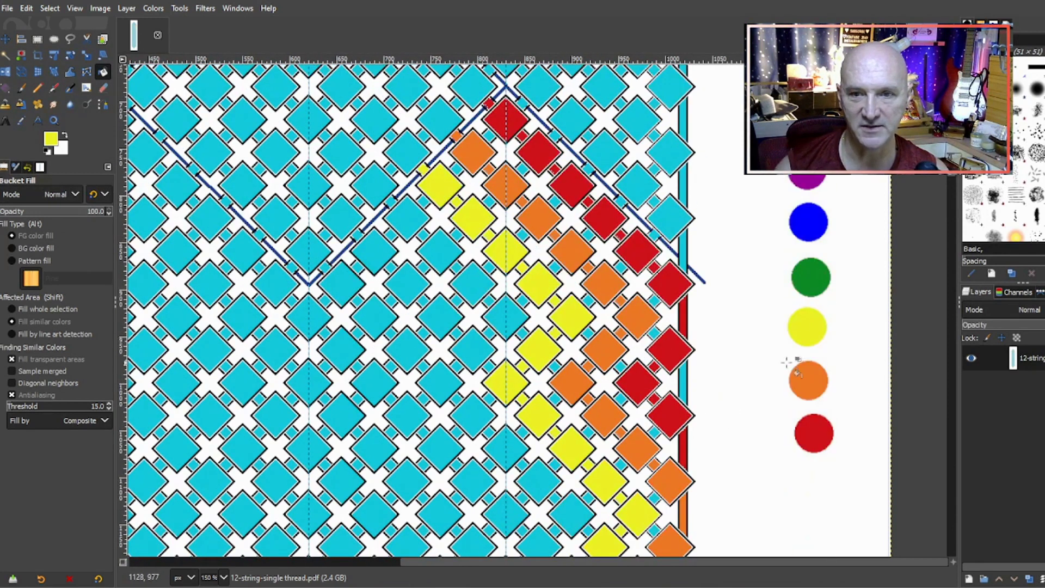
- Make green the foreground and fill the first green diamonds down the diagonal and back
{"action": "left_click", "coordinate": [809, 279], "text": "ctrl"}
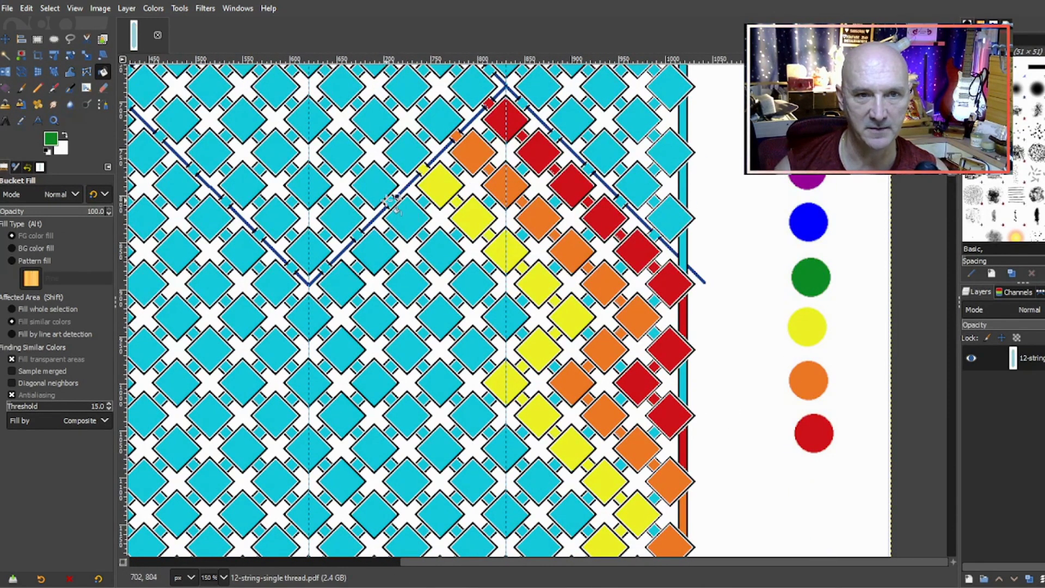
{"action": "left_click", "coordinate": [412, 219]}
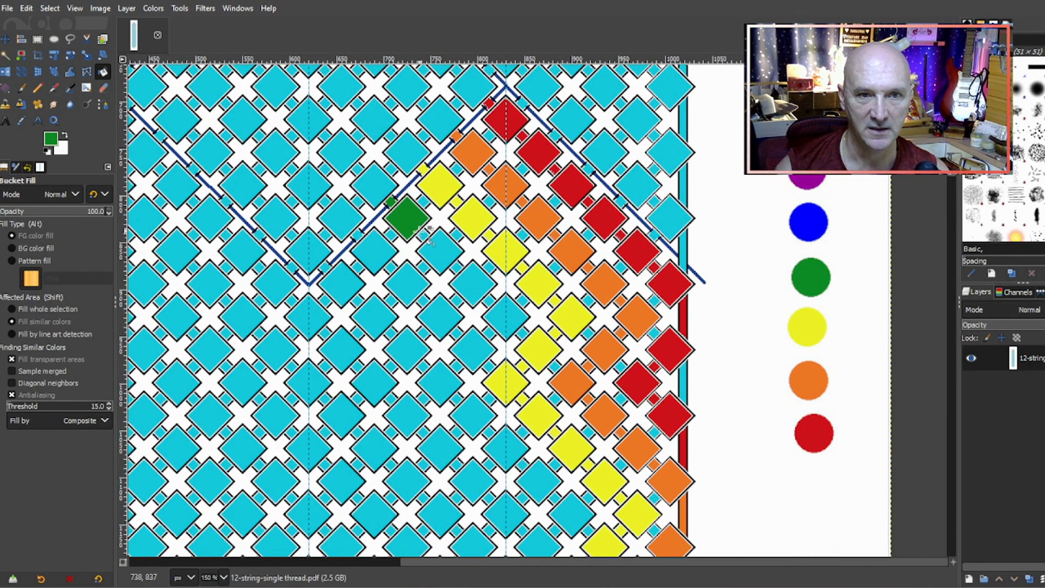
{"action": "left_click", "coordinate": [445, 254]}
{"action": "left_click", "coordinate": [471, 280]}
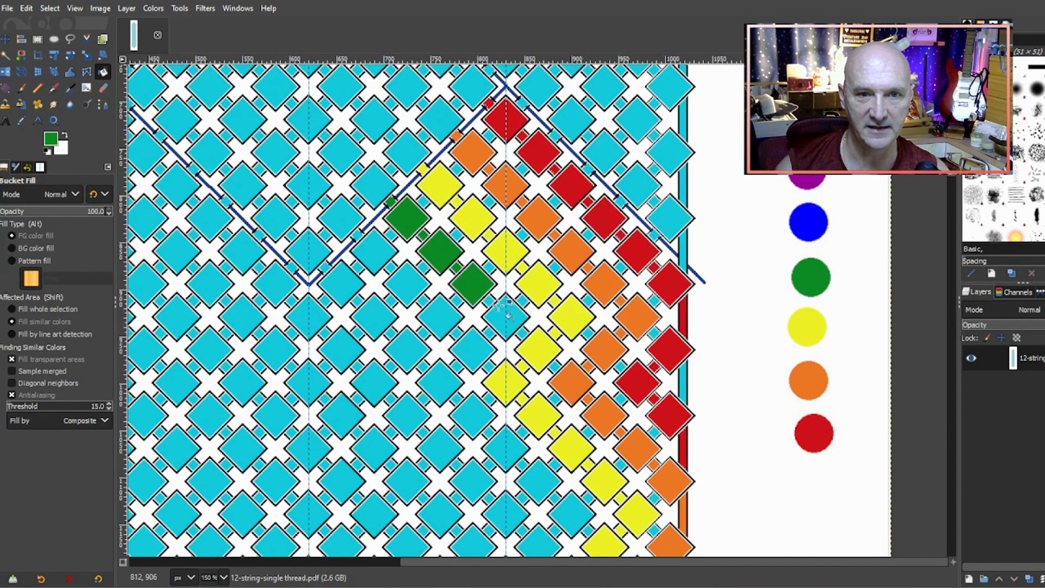
{"action": "left_click", "coordinate": [502, 314]}
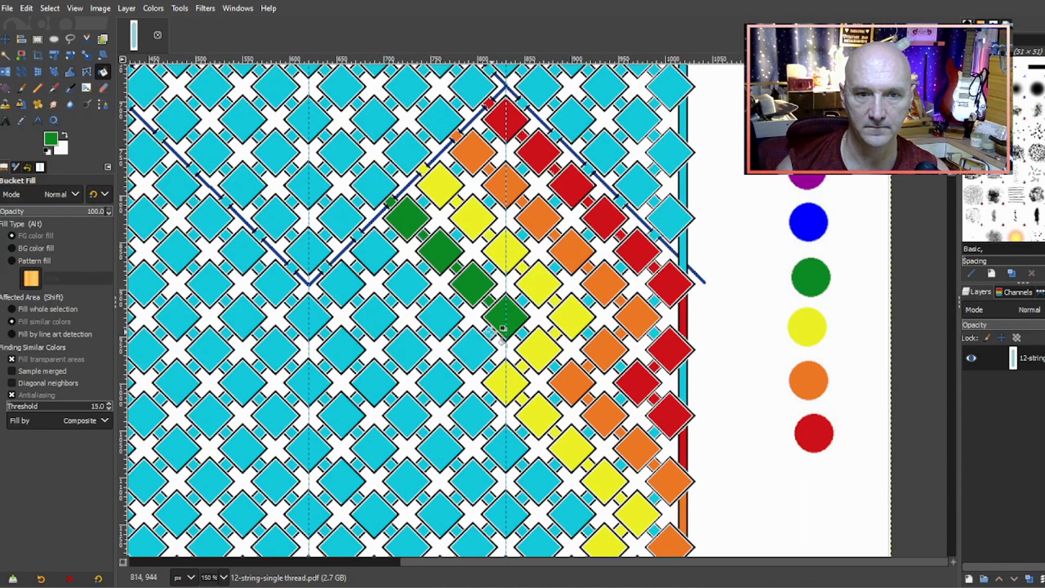
{"action": "left_click", "coordinate": [470, 351]}
{"action": "left_click", "coordinate": [441, 383]}
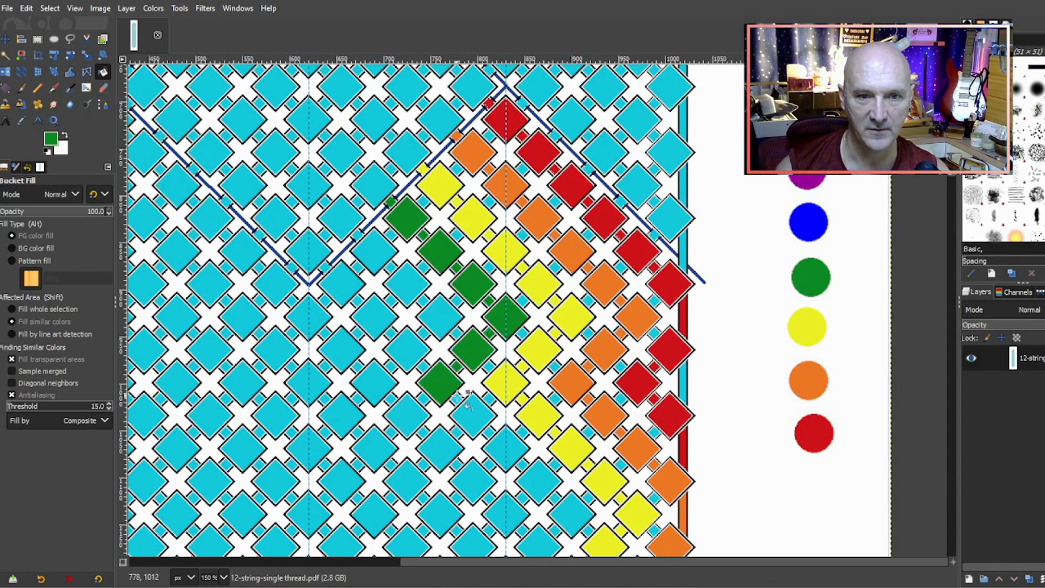
- Continue the green zigzag of diamonds further down beside the yellow one
{"action": "scroll", "coordinate": [482, 319], "scroll_direction": "down", "scroll_amount": 3}
{"action": "left_click", "coordinate": [483, 299]}
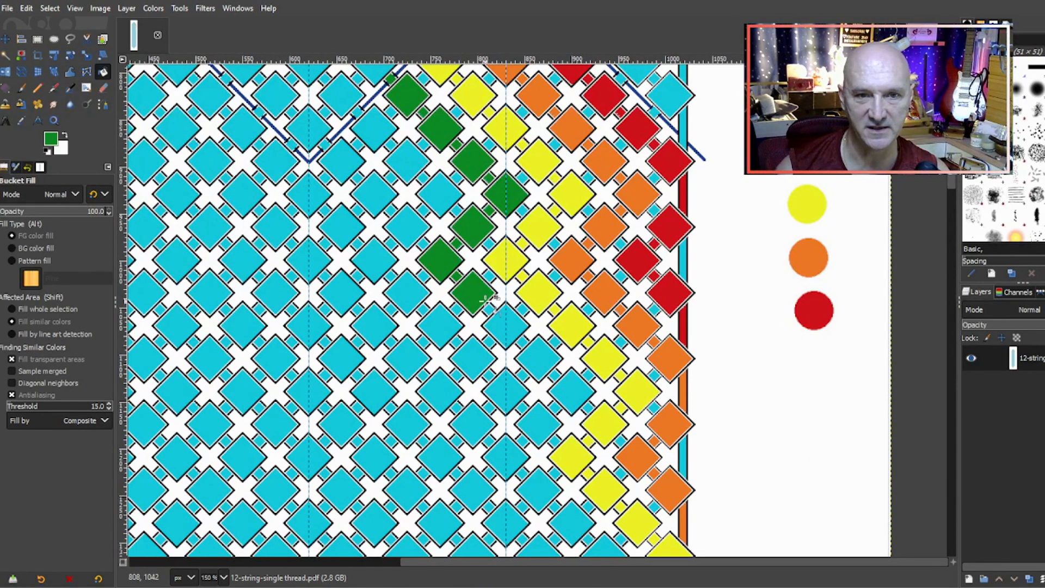
{"action": "left_click", "coordinate": [503, 322]}
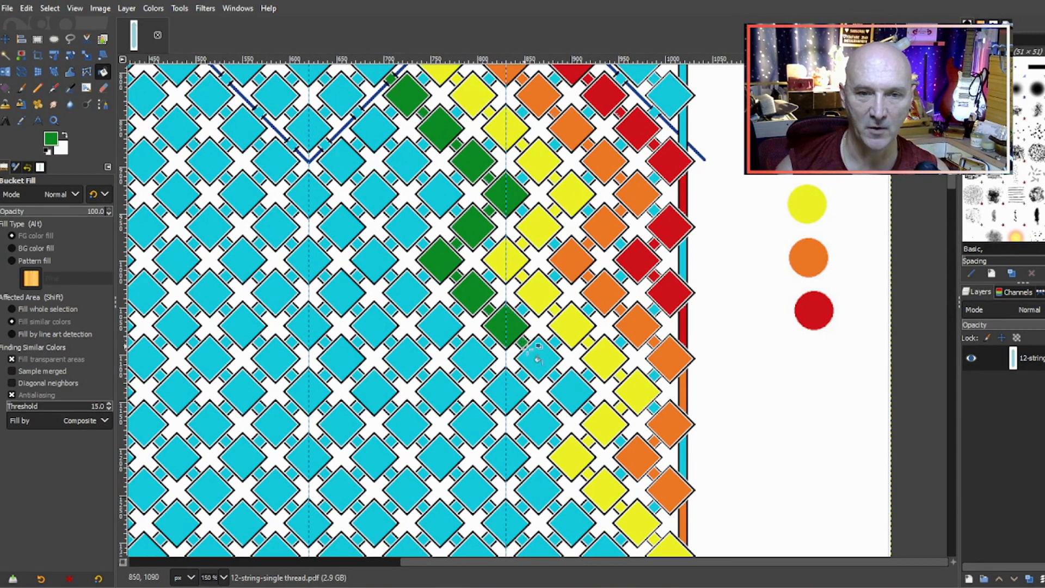
{"action": "left_click", "coordinate": [567, 388]}
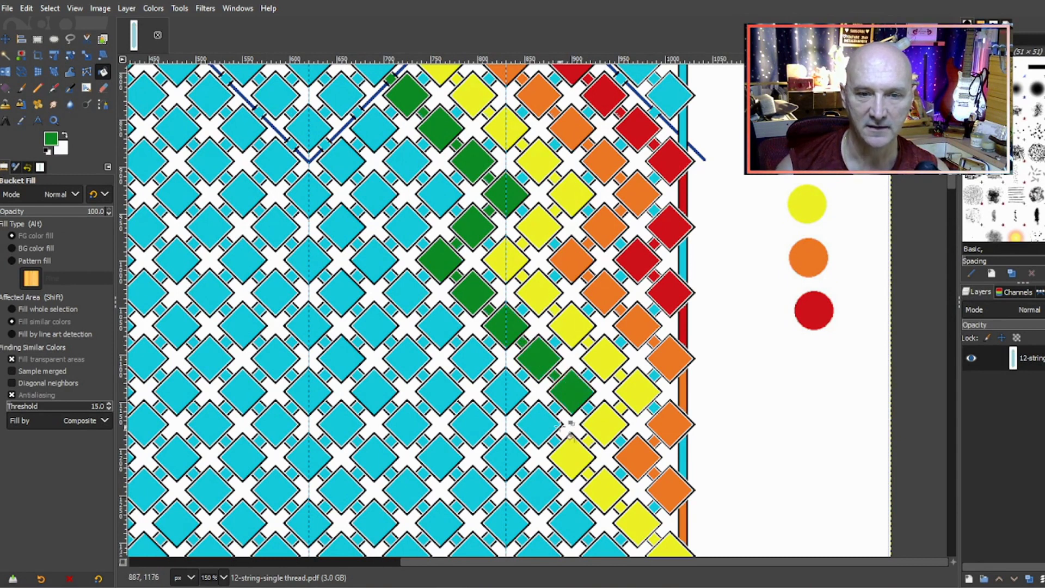
{"action": "left_click", "coordinate": [536, 427]}
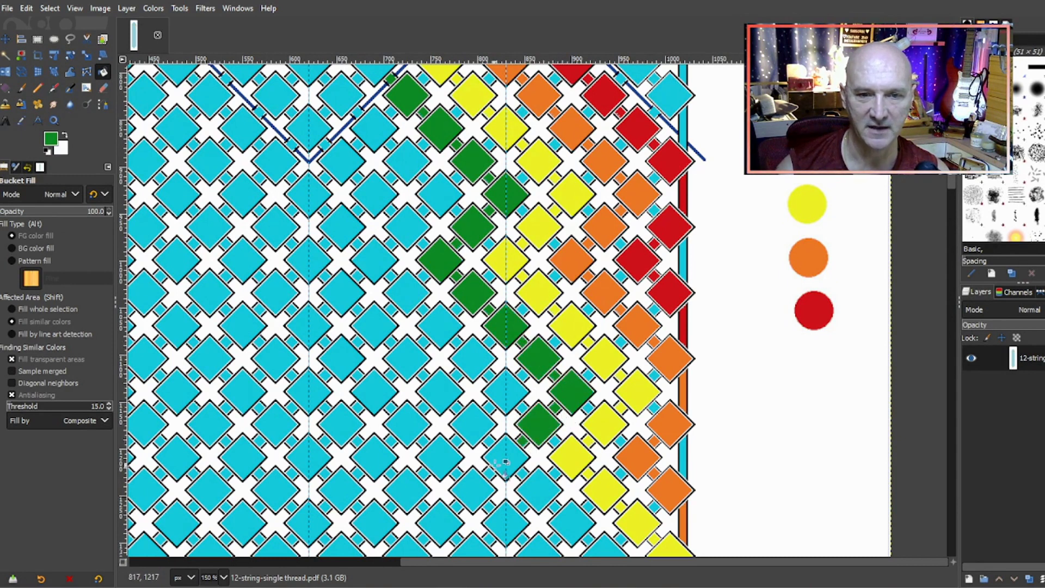
{"action": "left_click", "coordinate": [505, 456]}
{"action": "scroll", "coordinate": [529, 371], "scroll_direction": "down", "scroll_amount": 3}
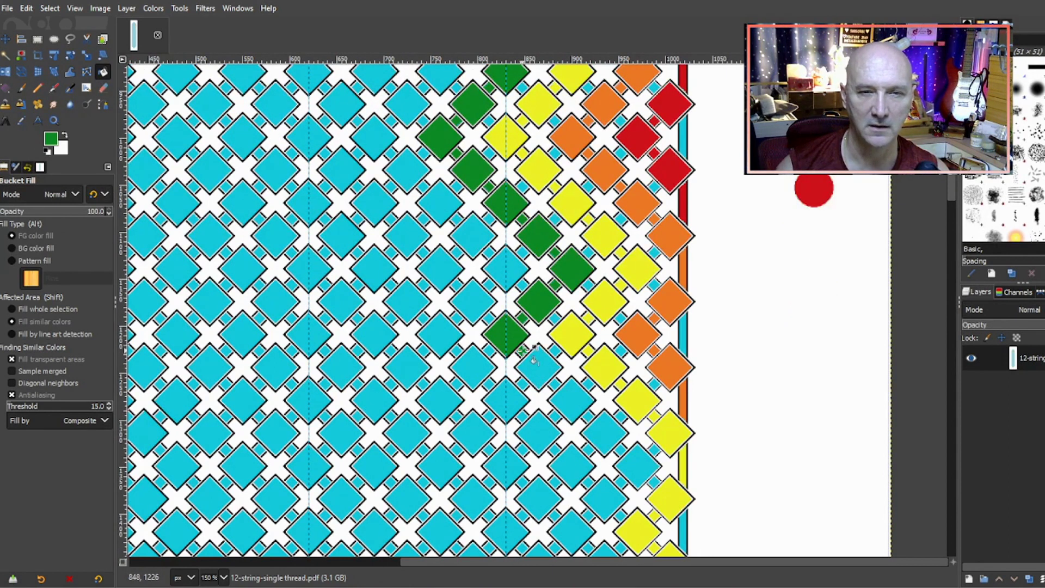
{"action": "left_click", "coordinate": [540, 364]}
{"action": "left_click", "coordinate": [569, 396]}
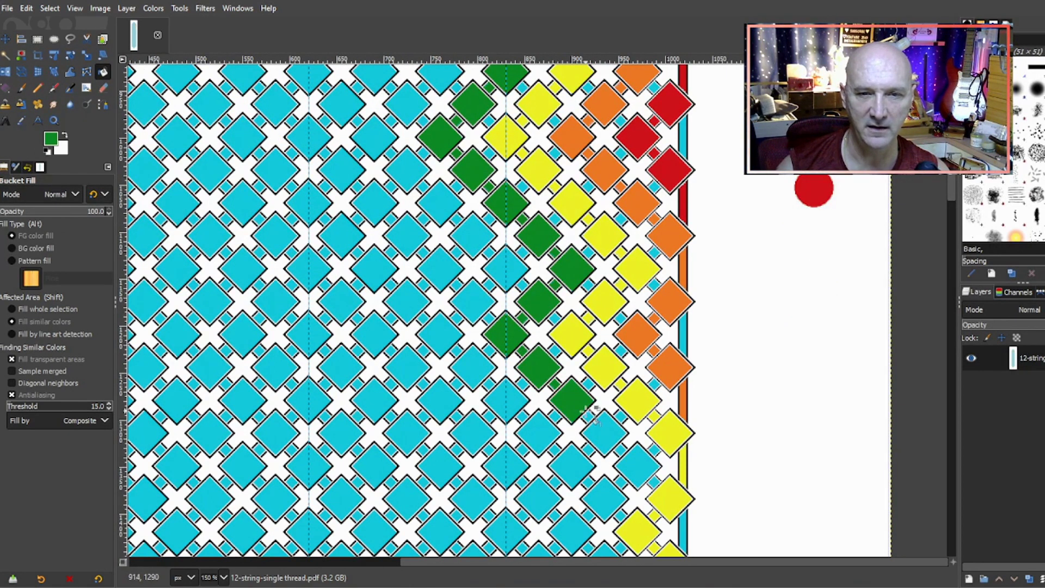
{"action": "left_click", "coordinate": [607, 438]}
{"action": "left_click", "coordinate": [632, 461]}
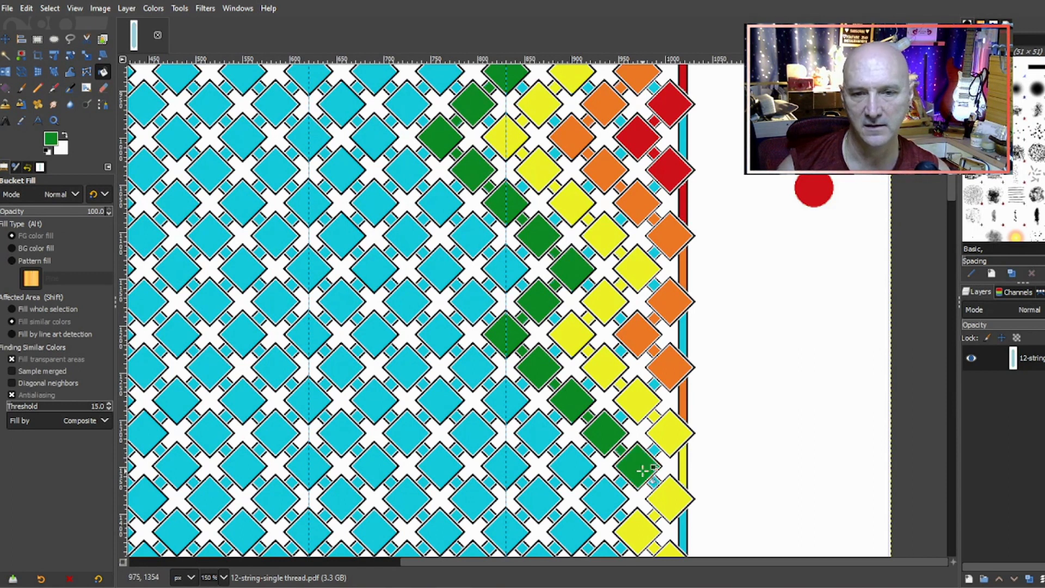
- Fill the lowest green diamonds, edge diamonds and right-edge strip segment green
{"action": "scroll", "coordinate": [613, 364], "scroll_direction": "down", "scroll_amount": 3}
{"action": "left_click", "coordinate": [602, 375]}
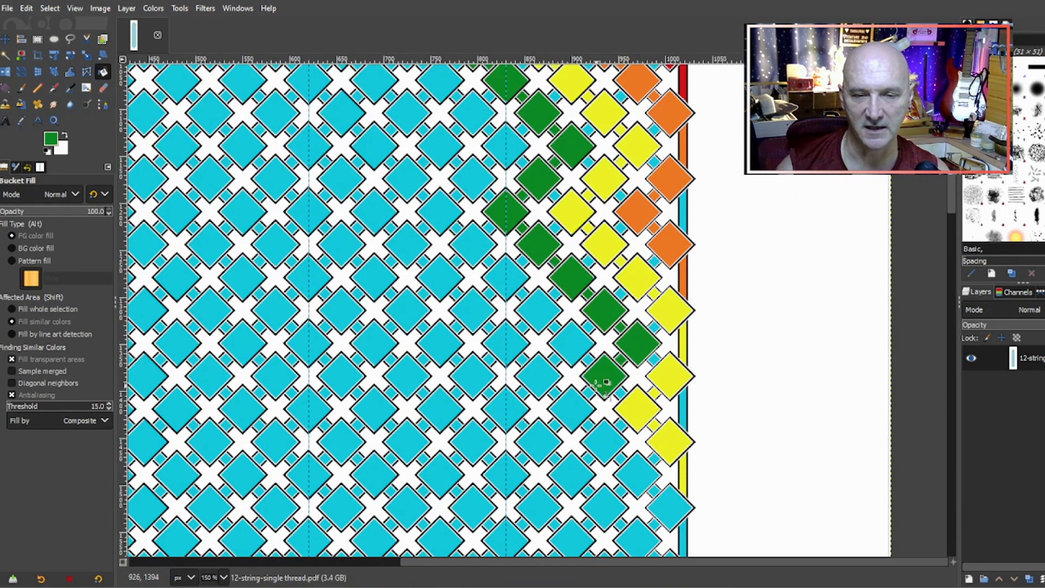
{"action": "left_click", "coordinate": [571, 408]}
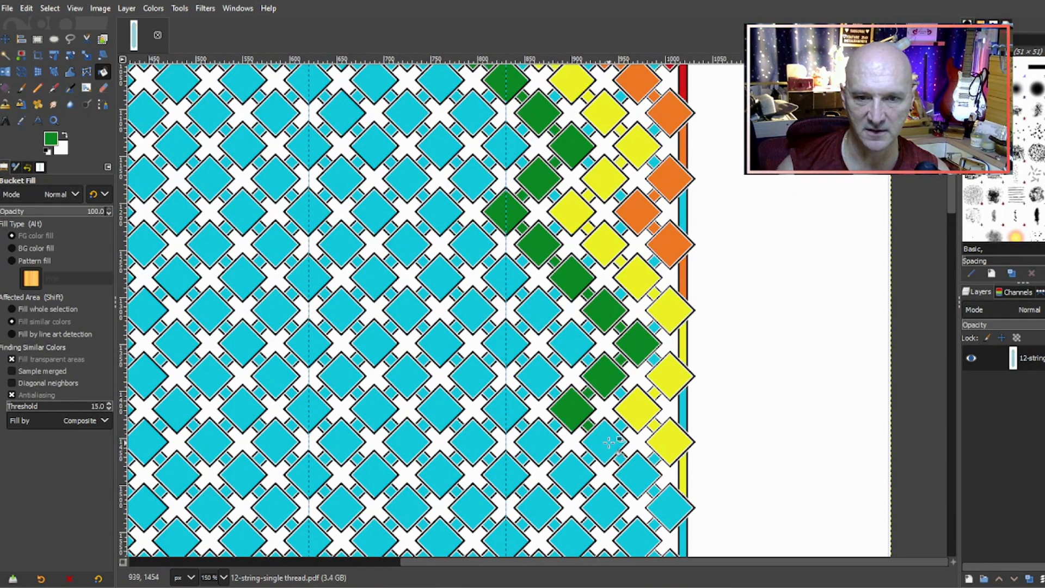
{"action": "left_click", "coordinate": [605, 439]}
{"action": "left_click", "coordinate": [634, 468]}
{"action": "scroll", "coordinate": [645, 398], "scroll_direction": "down", "scroll_amount": 3}
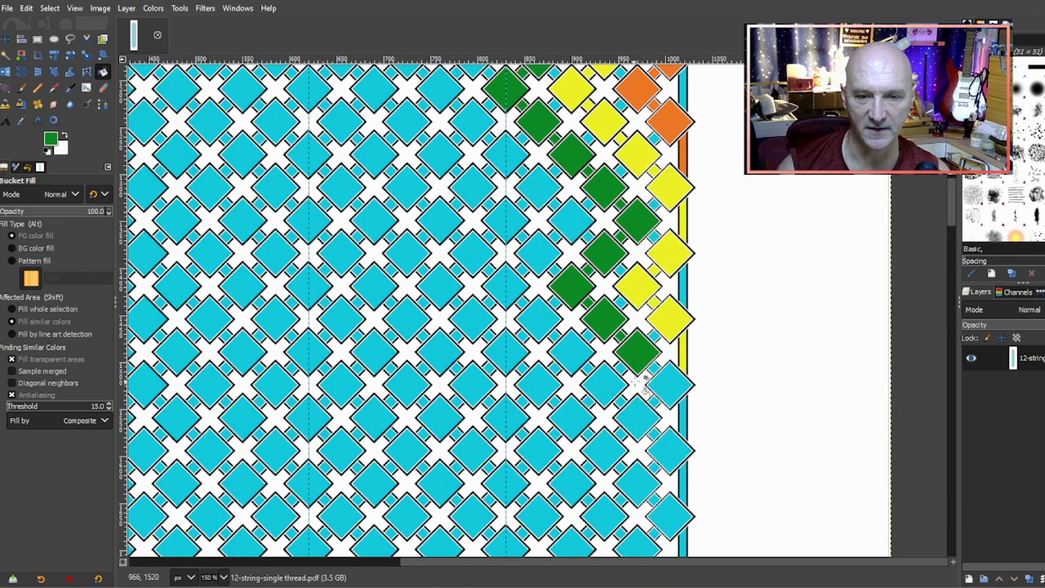
{"action": "left_click", "coordinate": [665, 376]}
{"action": "left_click", "coordinate": [682, 429]}
{"action": "left_click", "coordinate": [665, 463]}
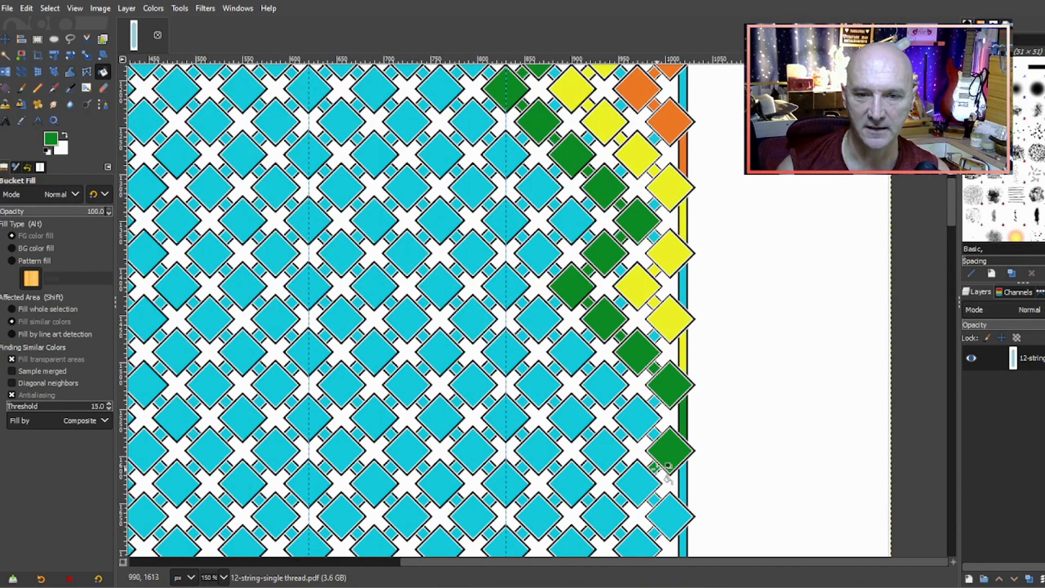
{"action": "left_click", "coordinate": [654, 485]}
{"action": "left_click", "coordinate": [667, 511]}
{"action": "scroll", "coordinate": [680, 420], "scroll_direction": "down", "scroll_amount": 3}
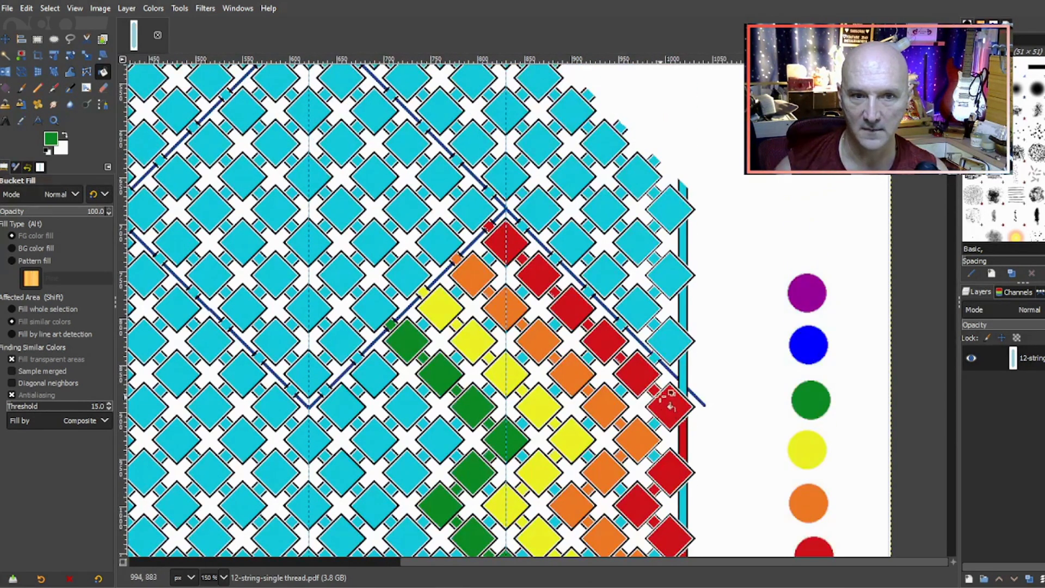
- Switch the fill colour to blue and fill the first diamonds of the blue zigzag
{"action": "left_click", "coordinate": [810, 345], "text": "ctrl"}
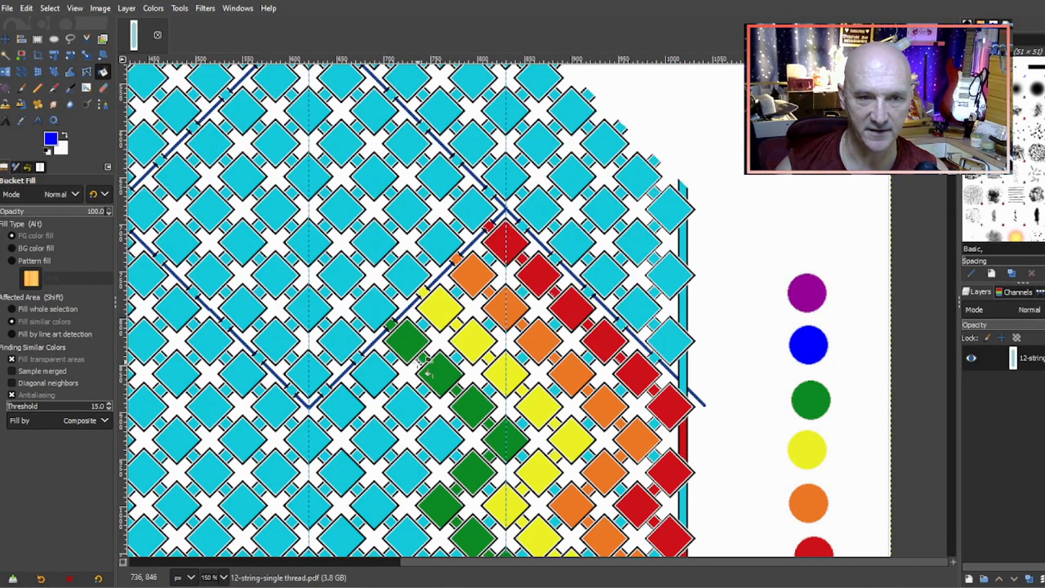
{"action": "left_click", "coordinate": [373, 375]}
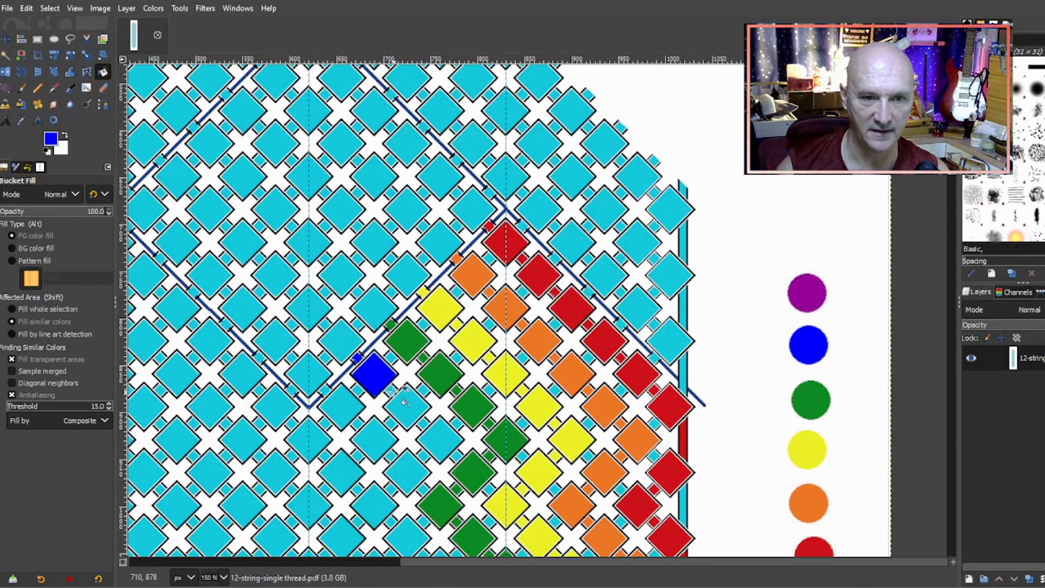
{"action": "left_click", "coordinate": [412, 415]}
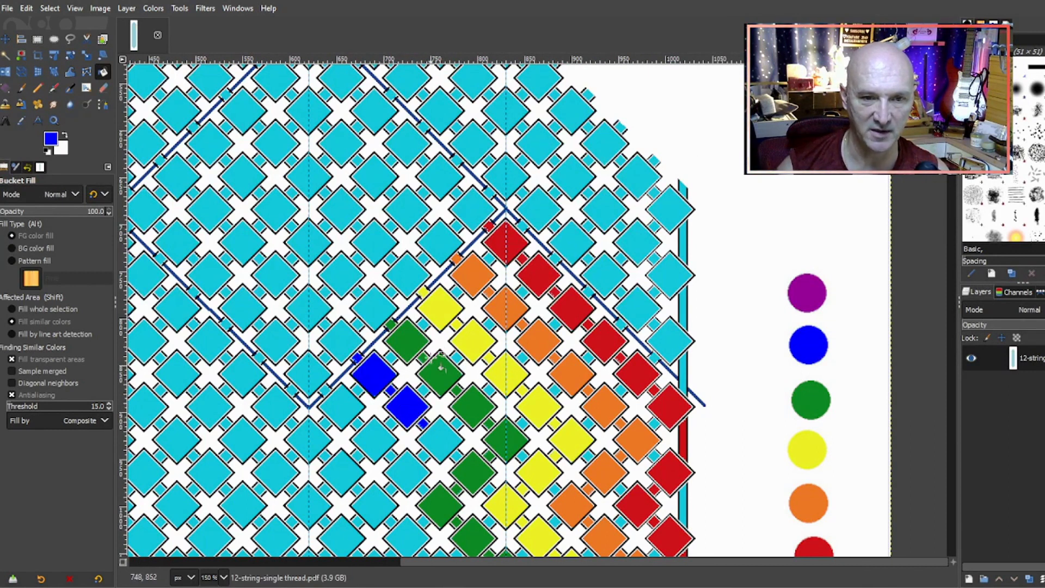
{"action": "scroll", "coordinate": [438, 354], "scroll_direction": "down", "scroll_amount": 5}
{"action": "left_click", "coordinate": [439, 318]}
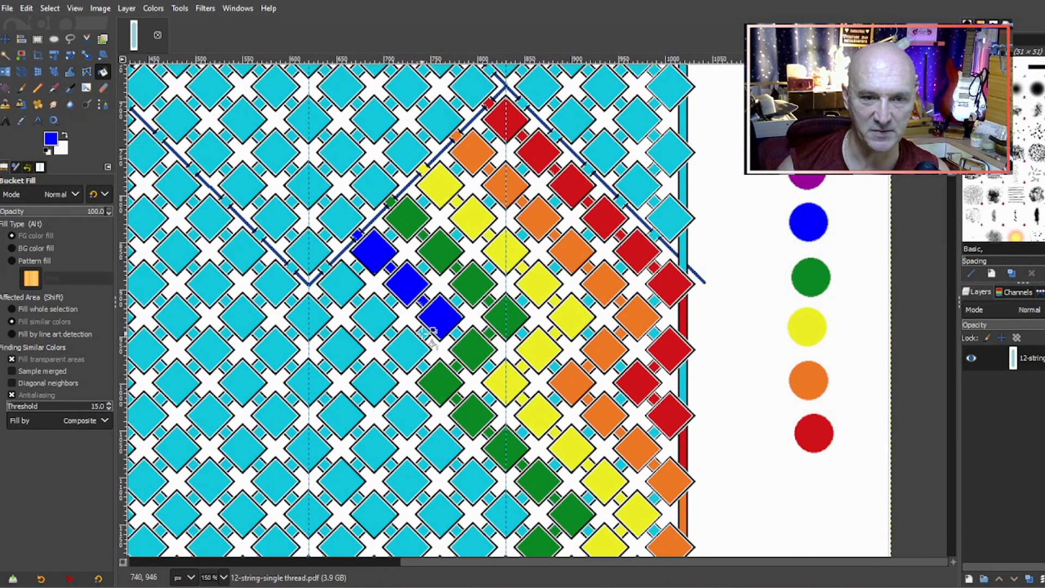
{"action": "left_click", "coordinate": [406, 351]}
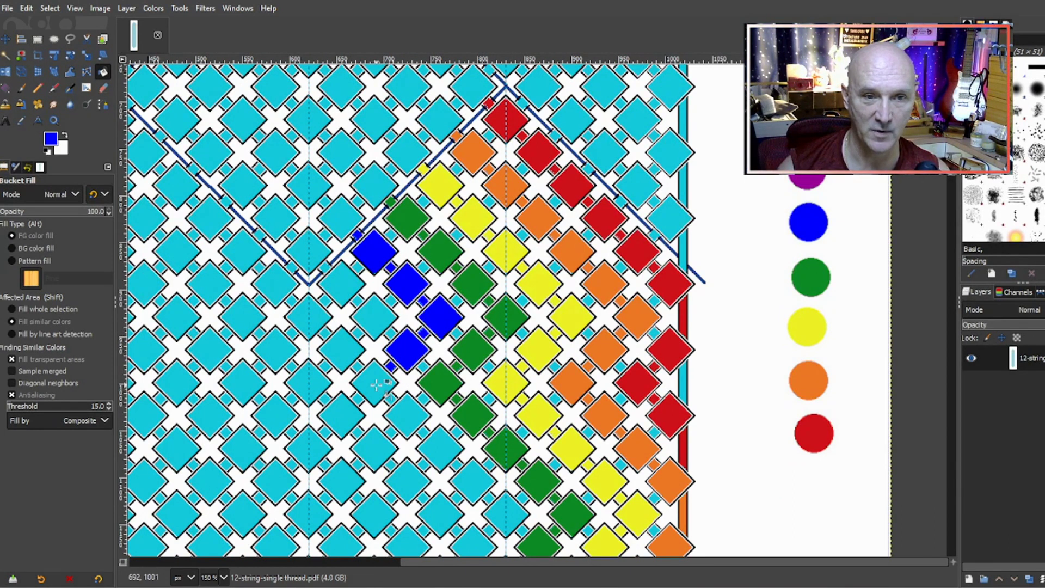
{"action": "left_click", "coordinate": [384, 388]}
{"action": "left_click", "coordinate": [406, 415]}
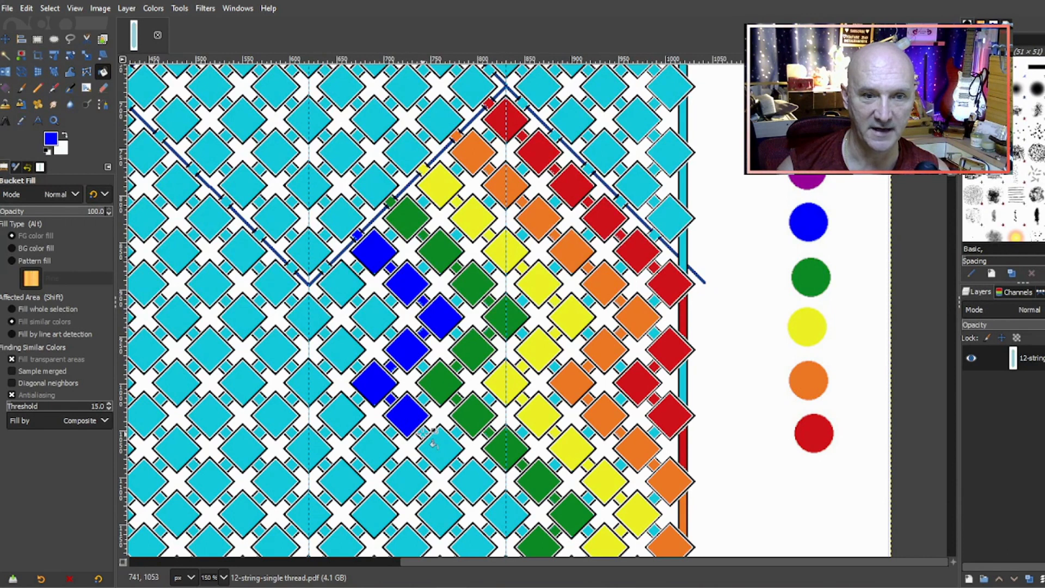
- Extend the blue zigzag diagonally down to its right-hand turning diamond
{"action": "left_click", "coordinate": [449, 460]}
{"action": "left_click", "coordinate": [470, 476]}
{"action": "scroll", "coordinate": [497, 332], "scroll_direction": "down", "scroll_amount": 3}
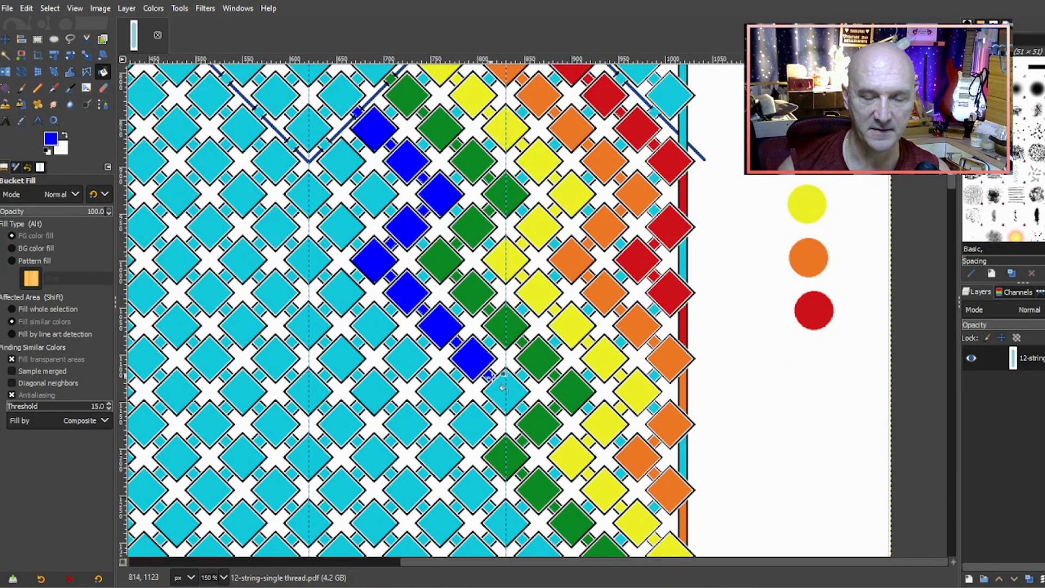
{"action": "left_click", "coordinate": [502, 397]}
{"action": "left_click", "coordinate": [469, 429]}
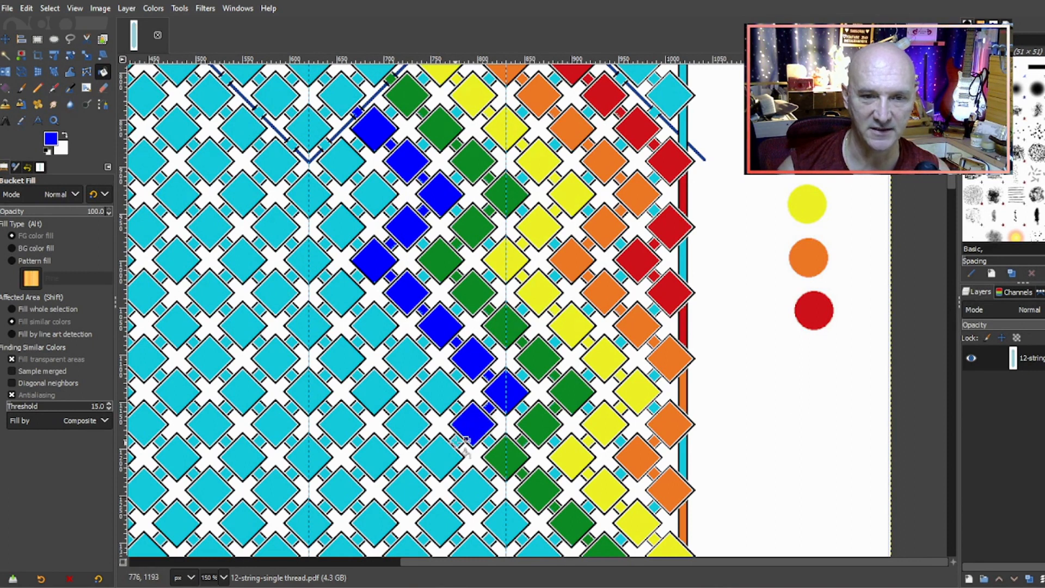
{"action": "left_click", "coordinate": [456, 442]}
{"action": "scroll", "coordinate": [479, 351], "scroll_direction": "down", "scroll_amount": 3}
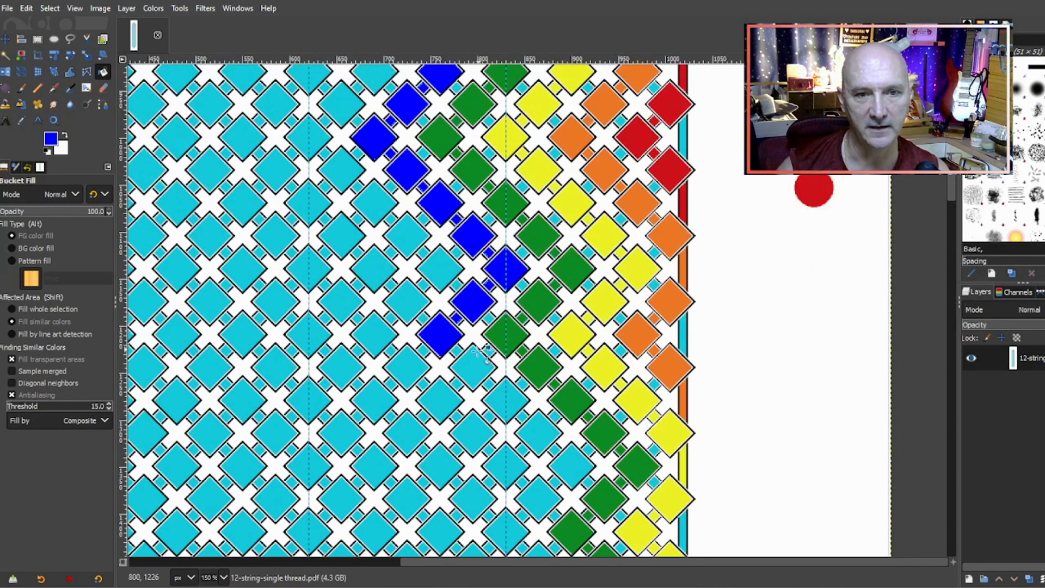
{"action": "left_click", "coordinate": [479, 373]}
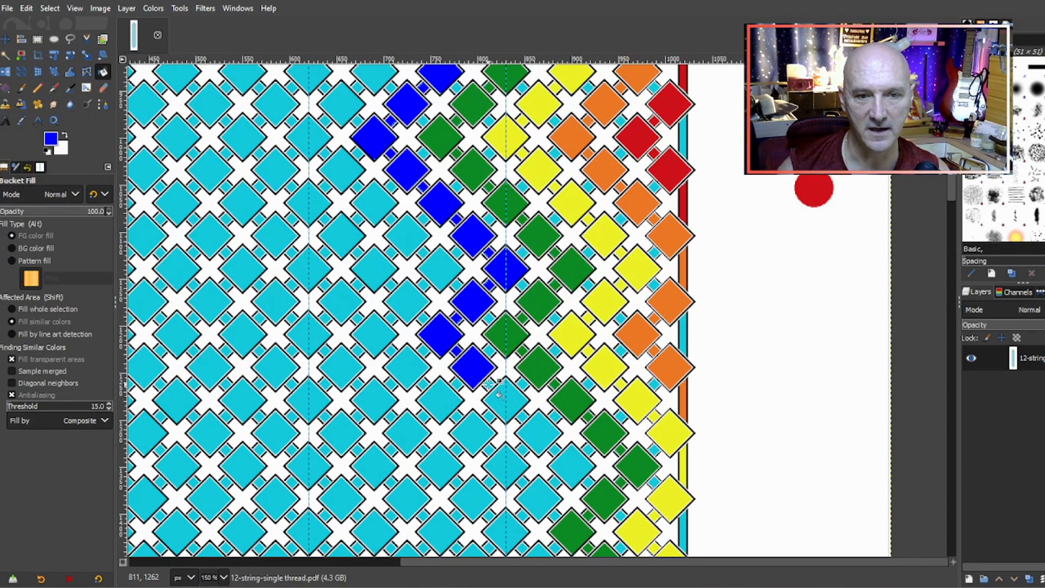
{"action": "left_click", "coordinate": [510, 404]}
{"action": "left_click", "coordinate": [542, 438]}
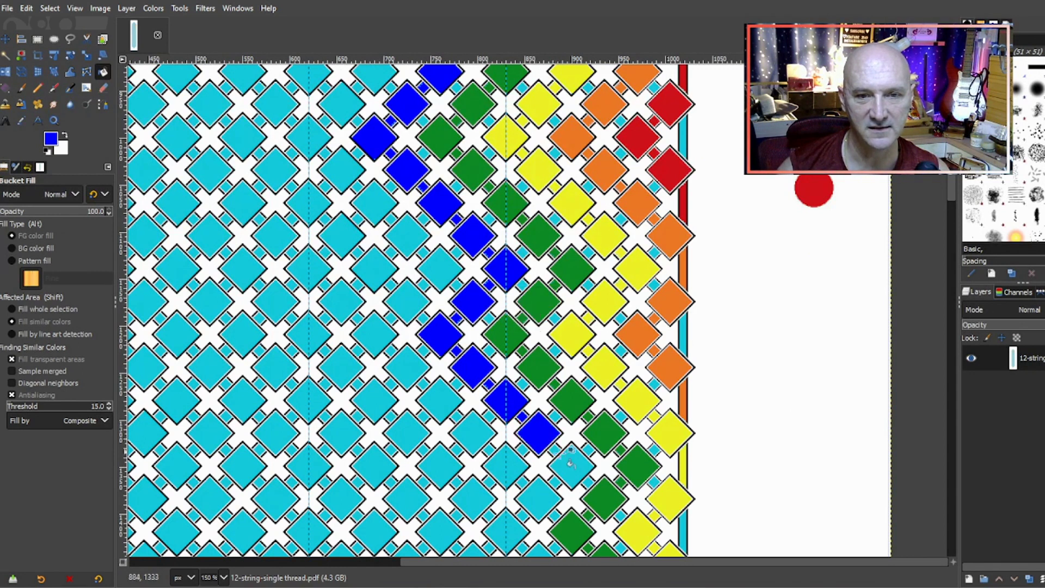
{"action": "left_click", "coordinate": [566, 460]}
- Turn the blue zigzag back left, filling the next diamonds and small connectors blue
{"action": "scroll", "coordinate": [566, 460], "scroll_direction": "down", "scroll_amount": 3}
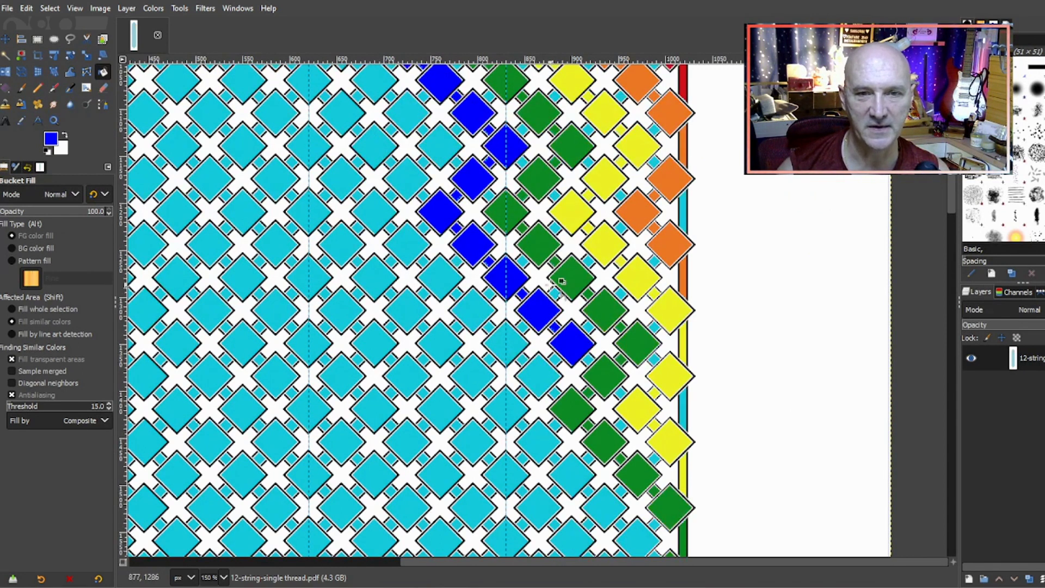
{"action": "left_click", "coordinate": [544, 381]}
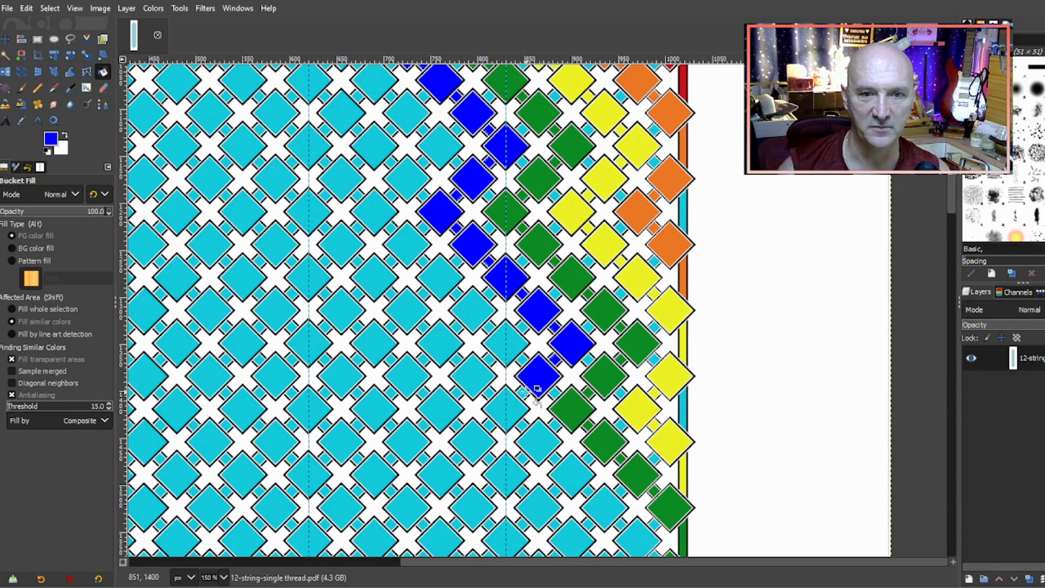
{"action": "left_click", "coordinate": [521, 415]}
{"action": "left_click", "coordinate": [530, 430]}
{"action": "scroll", "coordinate": [528, 375], "scroll_direction": "down", "scroll_amount": 3}
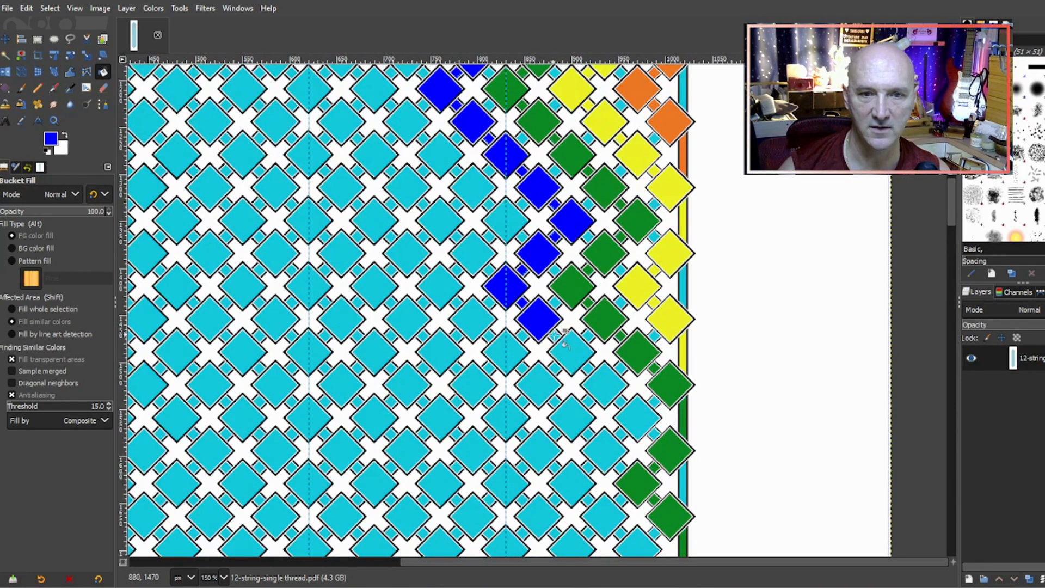
{"action": "left_click", "coordinate": [568, 355]}
{"action": "left_click", "coordinate": [588, 369]}
{"action": "left_click", "coordinate": [605, 384]}
{"action": "left_click", "coordinate": [622, 402]}
{"action": "left_click", "coordinate": [637, 419]}
{"action": "left_click", "coordinate": [622, 434]}
{"action": "left_click", "coordinate": [604, 451]}
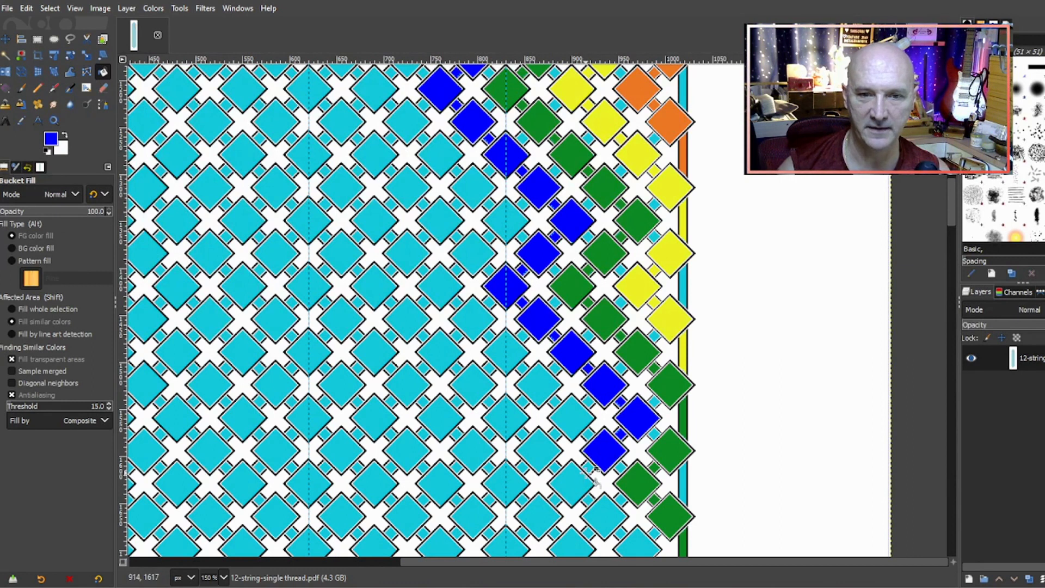
{"action": "left_click", "coordinate": [578, 486]}
- Fill the remaining blue connectors, edge diamonds and the right-edge strip
{"action": "scroll", "coordinate": [478, 314], "scroll_direction": "down", "scroll_amount": 3}
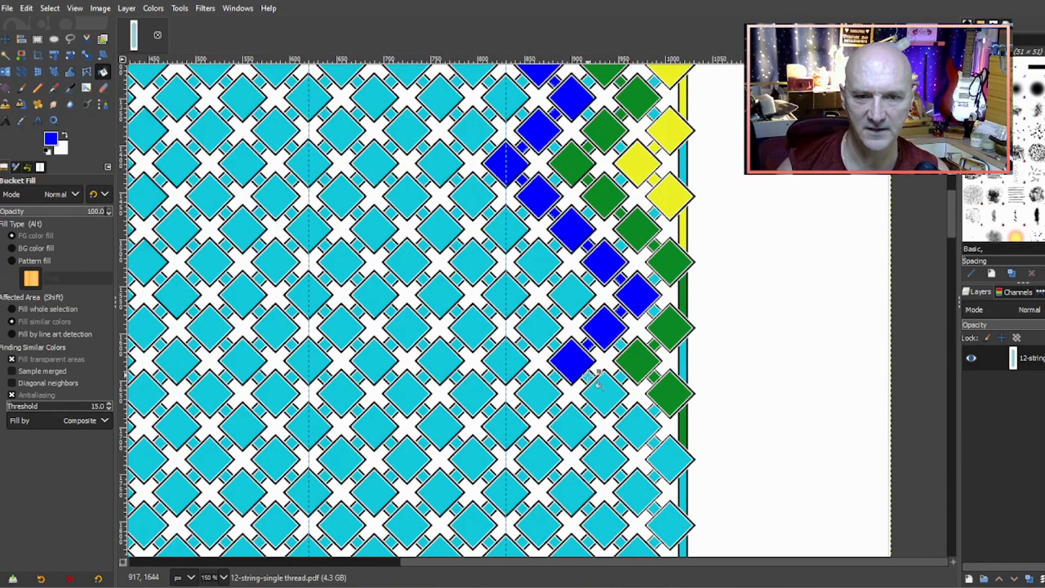
{"action": "left_click", "coordinate": [588, 377]}
{"action": "left_click", "coordinate": [609, 388]}
{"action": "left_click", "coordinate": [621, 410]}
{"action": "left_click", "coordinate": [640, 429]}
{"action": "left_click", "coordinate": [655, 442]}
{"action": "left_click", "coordinate": [670, 460]}
{"action": "left_click", "coordinate": [683, 479]}
{"action": "scroll", "coordinate": [689, 398], "scroll_direction": "down", "scroll_amount": 3}
{"action": "left_click", "coordinate": [656, 413]}
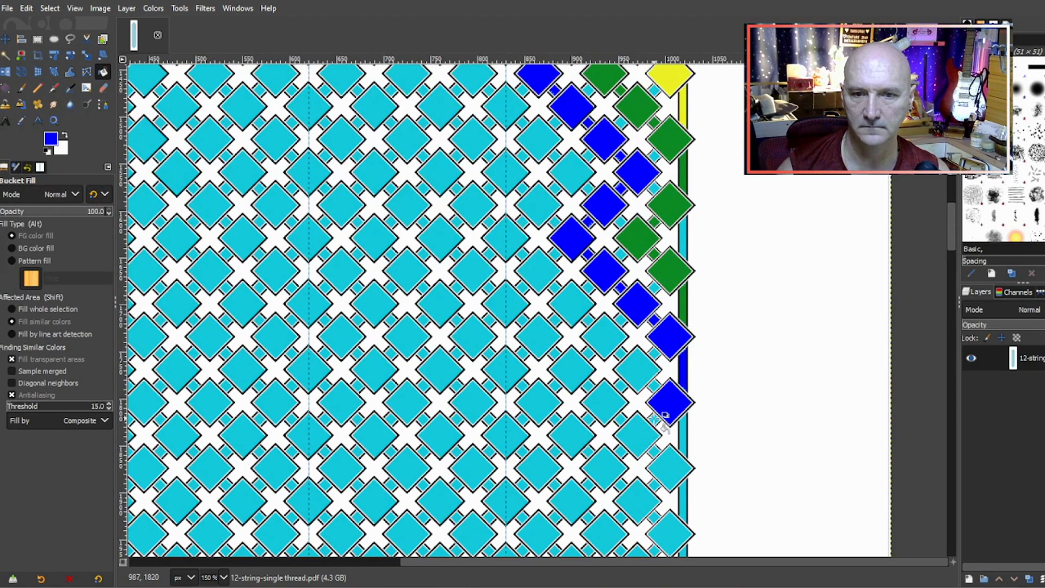
{"action": "left_click", "coordinate": [655, 418]}
{"action": "left_click", "coordinate": [641, 434]}
{"action": "left_click", "coordinate": [655, 450]}
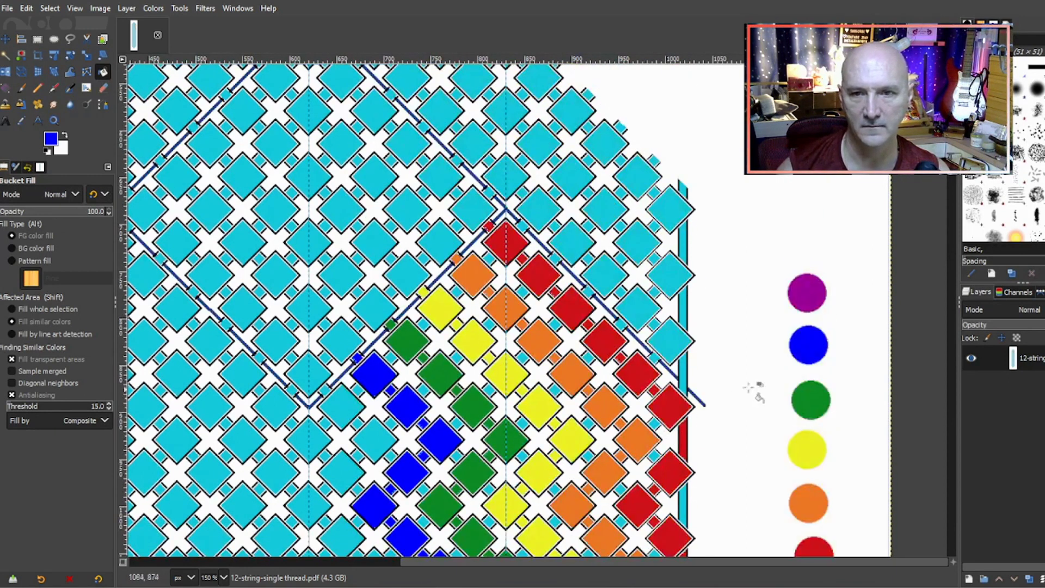
- Switch the fill colour to purple and fill the first diamonds of the purple zigzag
{"action": "left_click", "coordinate": [807, 290], "text": "ctrl"}
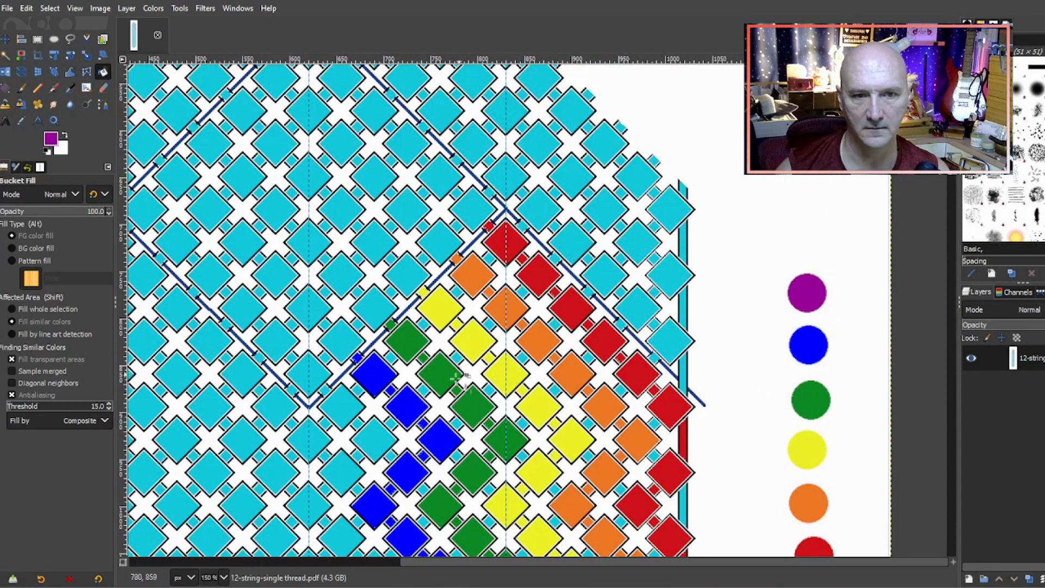
{"action": "left_click", "coordinate": [339, 403]}
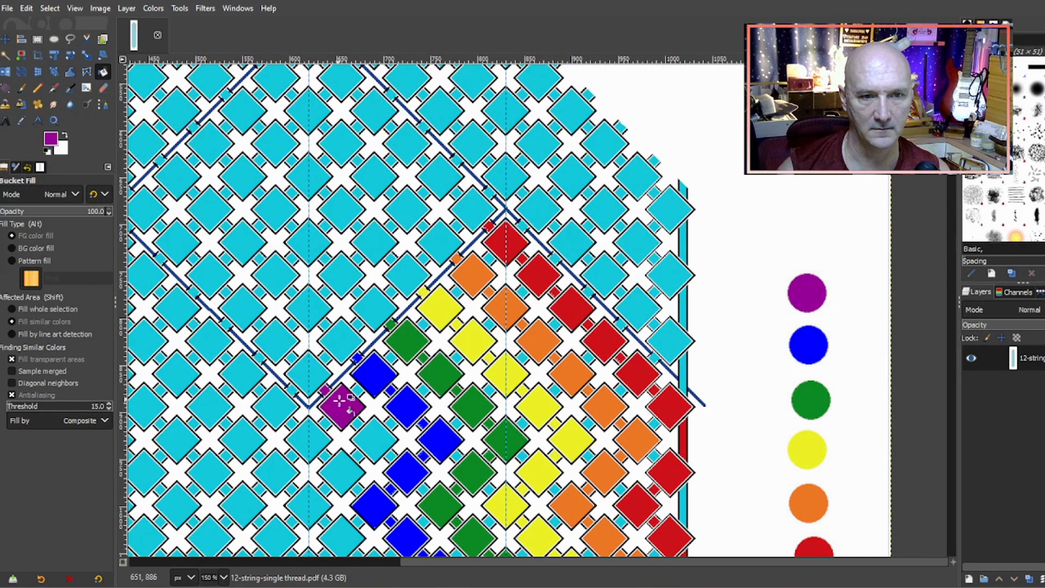
{"action": "left_click", "coordinate": [376, 440]}
{"action": "left_click", "coordinate": [343, 469]}
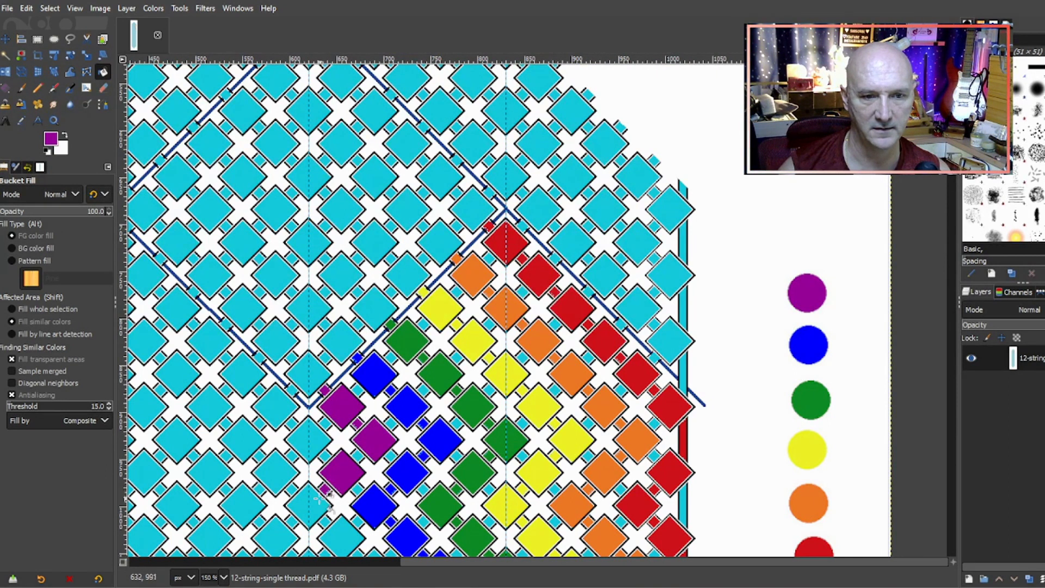
{"action": "left_click", "coordinate": [309, 503]}
{"action": "scroll", "coordinate": [337, 490], "scroll_direction": "down", "scroll_amount": 3}
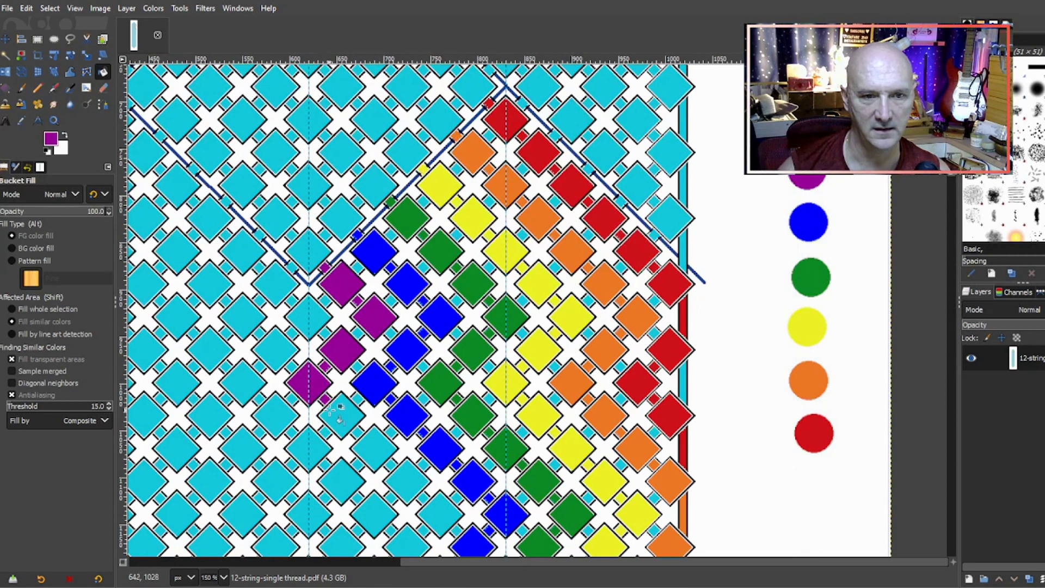
{"action": "left_click", "coordinate": [341, 410]}
{"action": "left_click", "coordinate": [375, 444]}
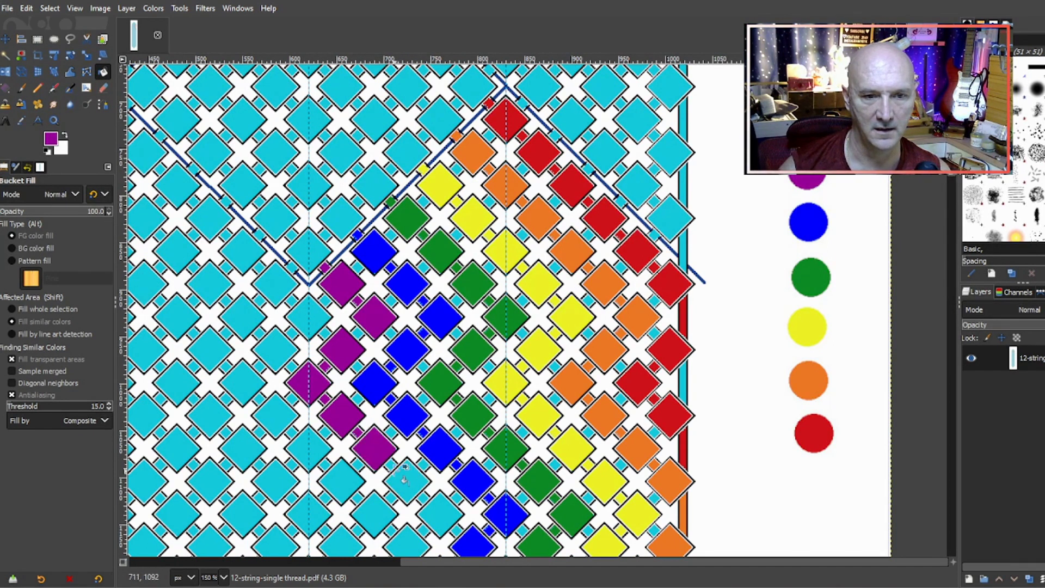
{"action": "left_click", "coordinate": [409, 474]}
- Continue the purple zigzag downward through its left and right turns
{"action": "scroll", "coordinate": [442, 375], "scroll_direction": "down", "scroll_amount": 3}
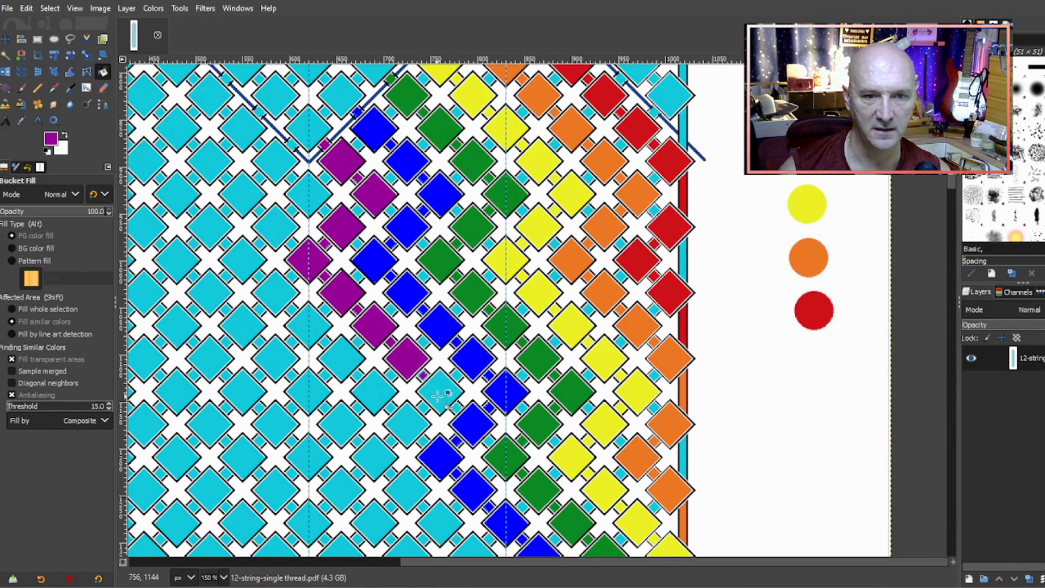
{"action": "left_click", "coordinate": [436, 386]}
{"action": "left_click", "coordinate": [407, 420]}
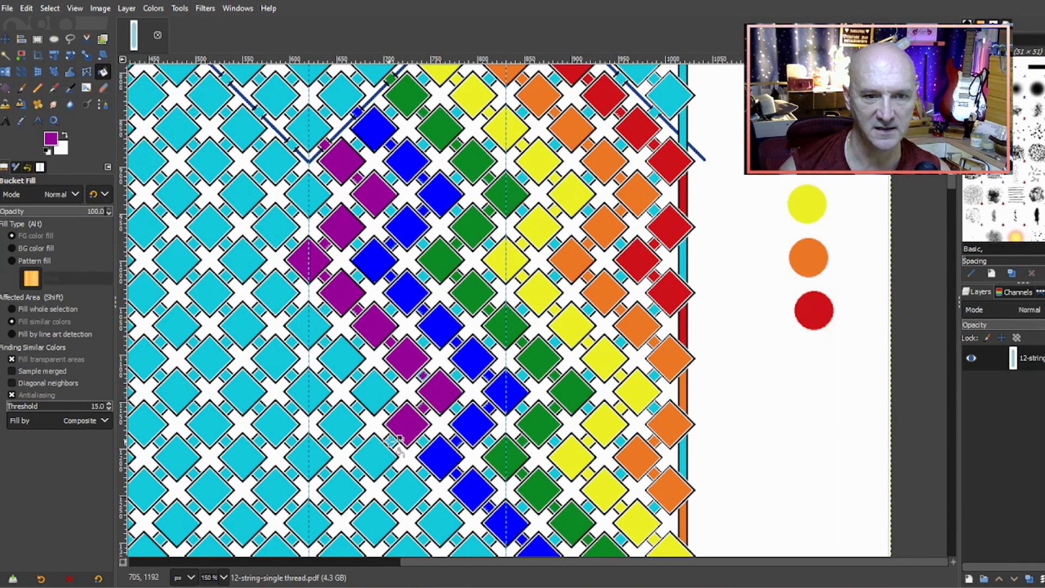
{"action": "left_click", "coordinate": [376, 456]}
{"action": "left_click", "coordinate": [407, 487]}
{"action": "scroll", "coordinate": [440, 381], "scroll_direction": "down", "scroll_amount": 3}
{"action": "left_click", "coordinate": [442, 402]}
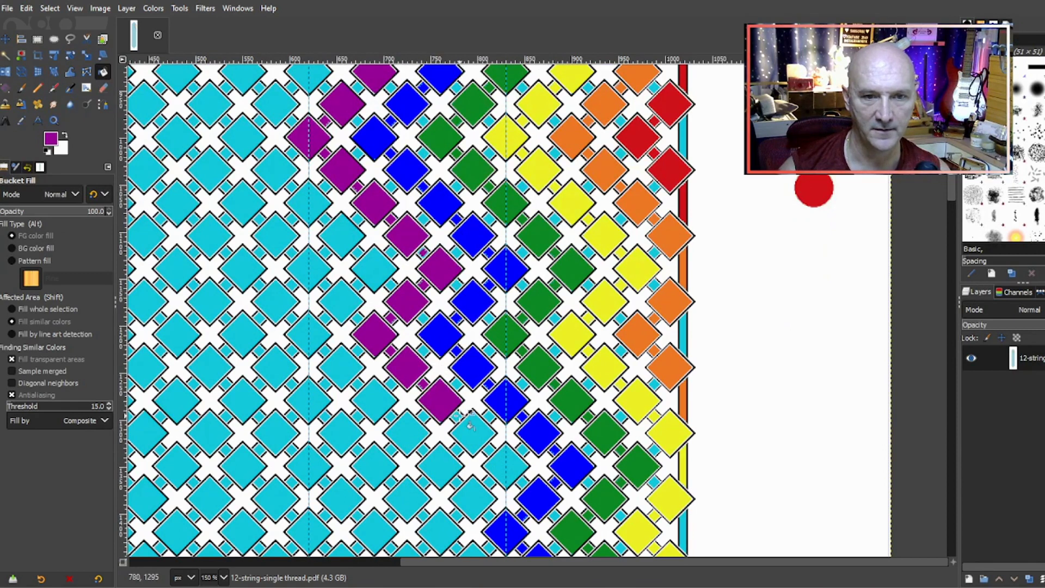
{"action": "left_click", "coordinate": [469, 429]}
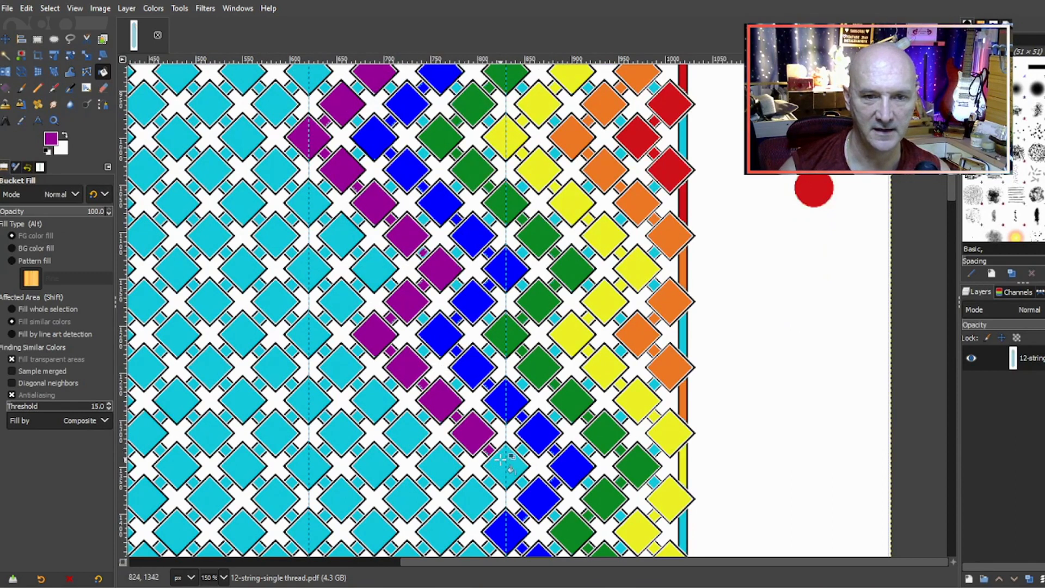
{"action": "left_click", "coordinate": [501, 460]}
{"action": "left_click", "coordinate": [465, 506]}
{"action": "scroll", "coordinate": [486, 433], "scroll_direction": "down", "scroll_amount": 3}
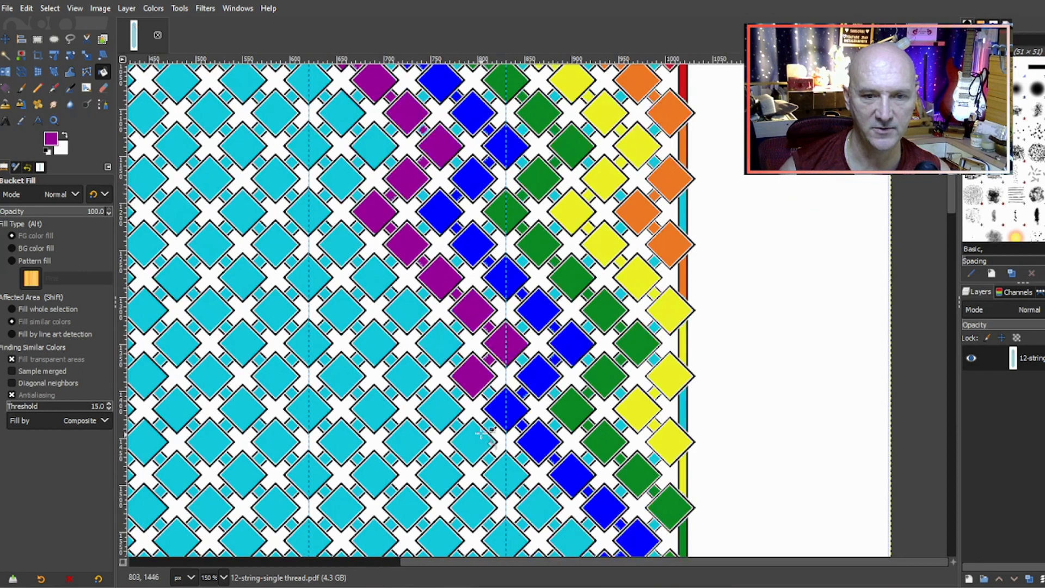
{"action": "left_click", "coordinate": [453, 405]}
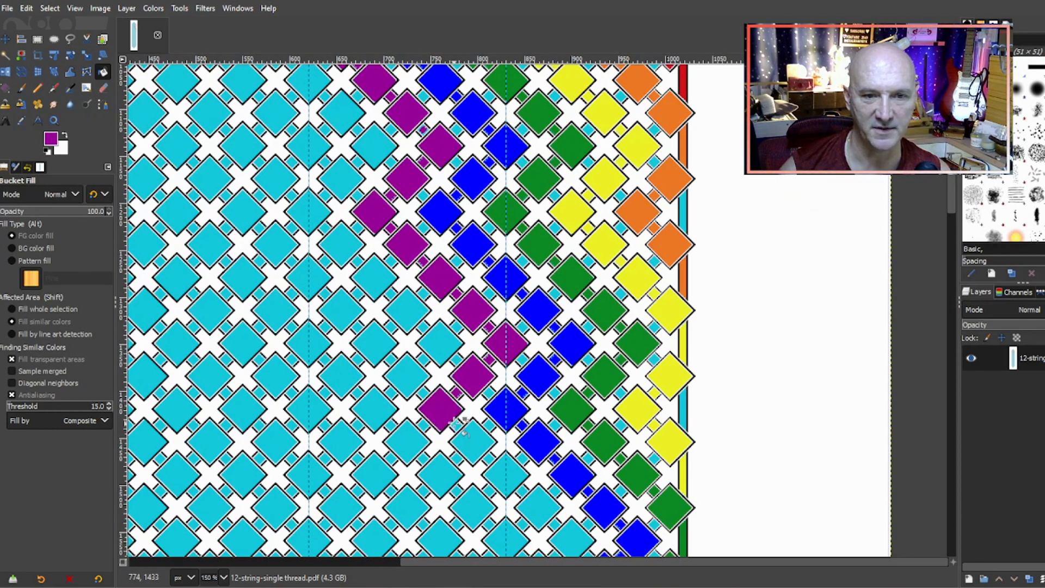
{"action": "left_click", "coordinate": [476, 439]}
- Extend the purple zigzag down-right toward the right edge
{"action": "scroll", "coordinate": [512, 381], "scroll_direction": "down", "scroll_amount": 3}
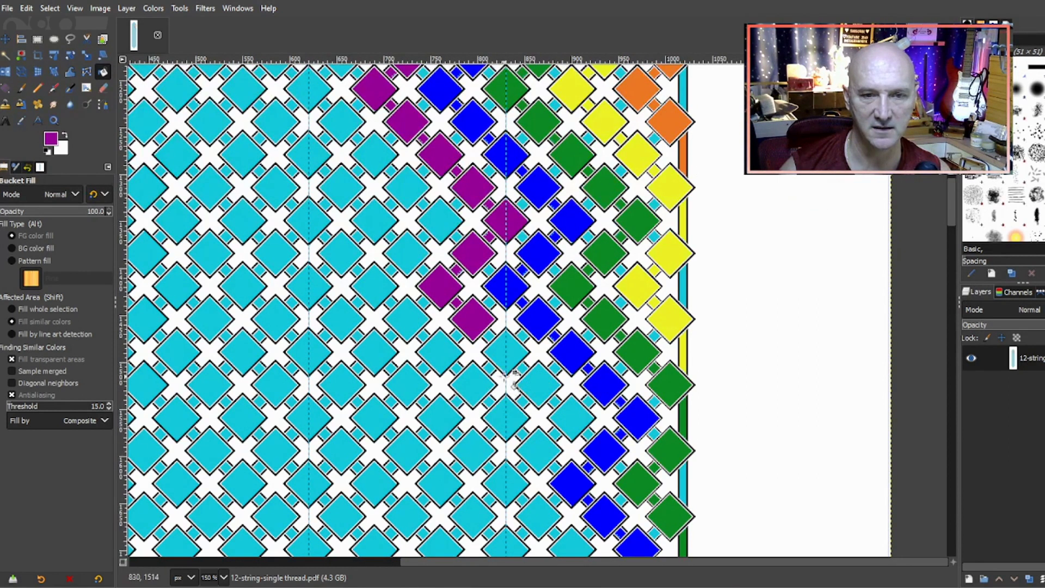
{"action": "left_click", "coordinate": [501, 340]}
{"action": "left_click", "coordinate": [532, 377]}
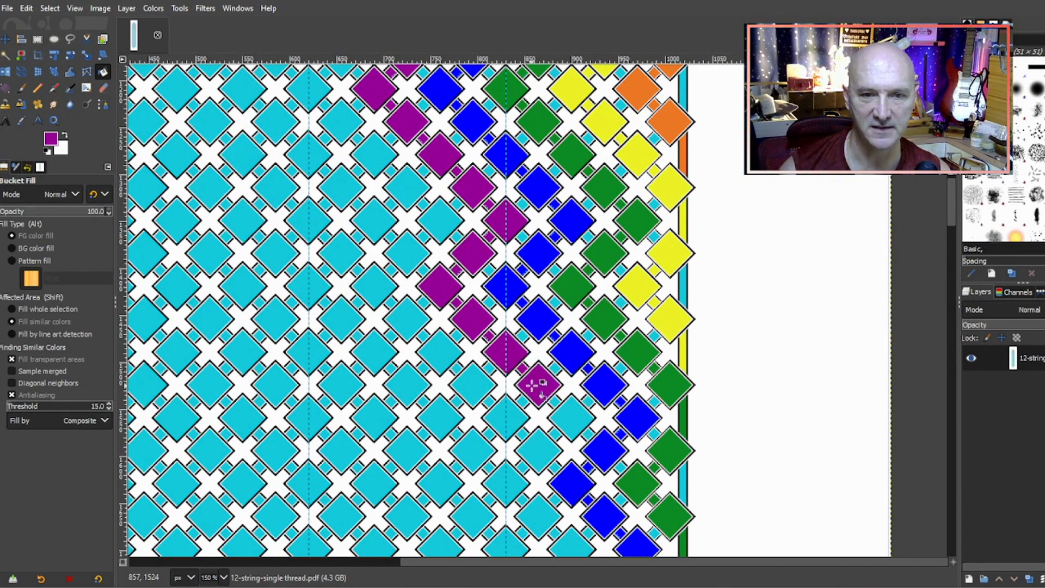
{"action": "left_click", "coordinate": [563, 410]}
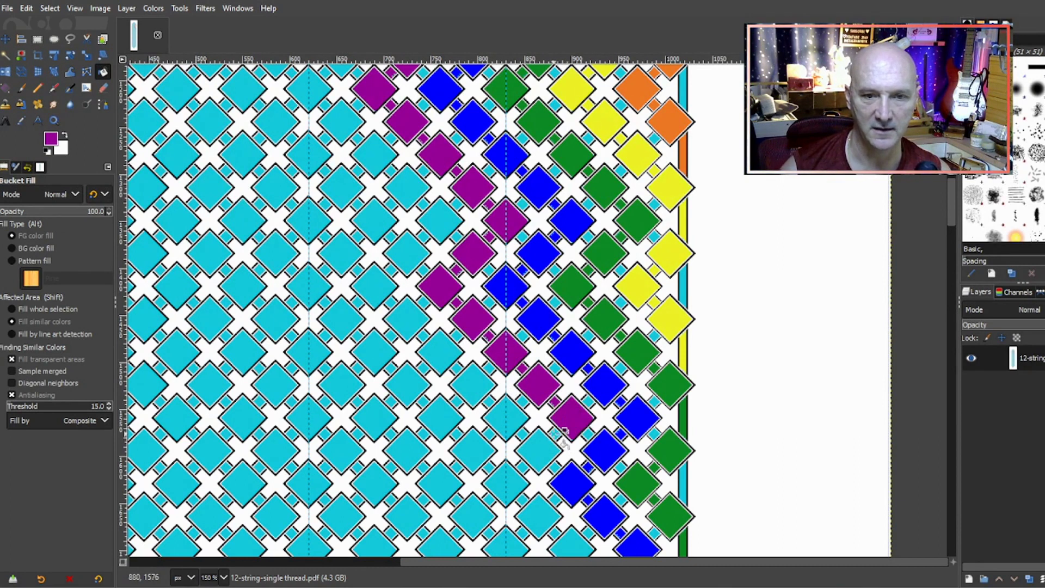
{"action": "left_click", "coordinate": [535, 444]}
{"action": "left_click", "coordinate": [505, 467]}
{"action": "scroll", "coordinate": [507, 359], "scroll_direction": "down", "scroll_amount": 3}
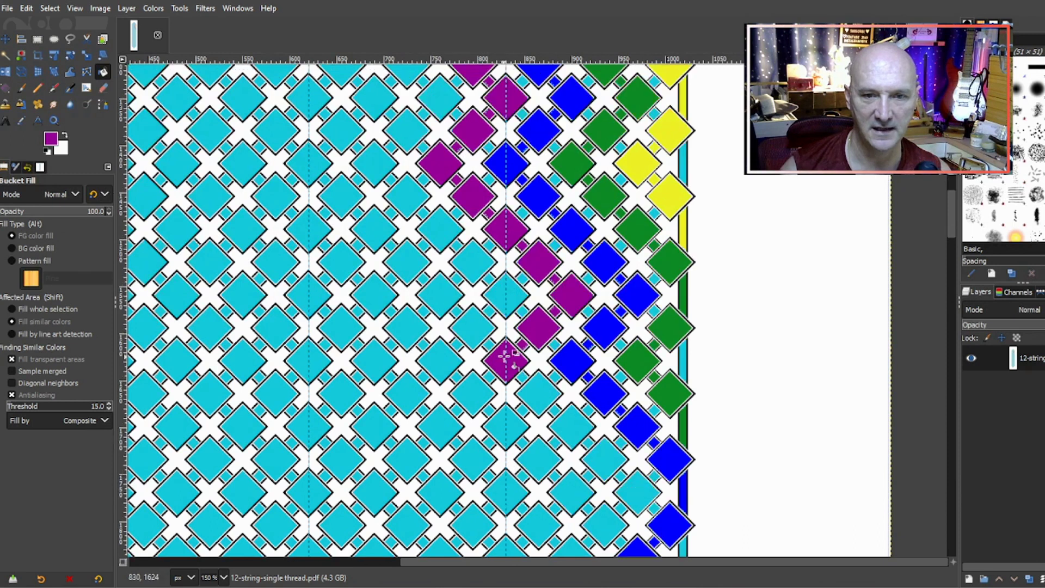
{"action": "left_click", "coordinate": [538, 390]}
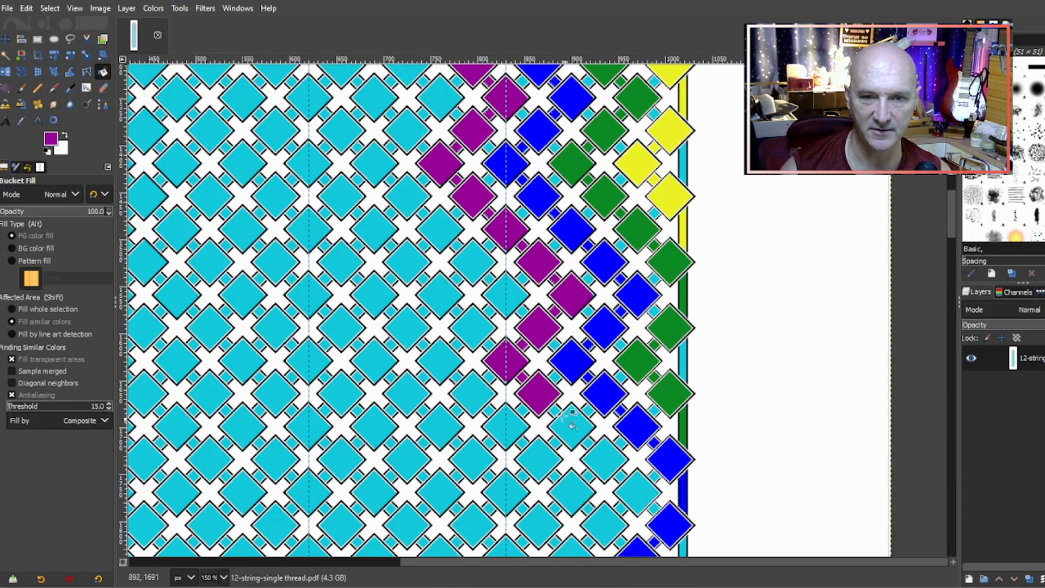
{"action": "left_click", "coordinate": [572, 424]}
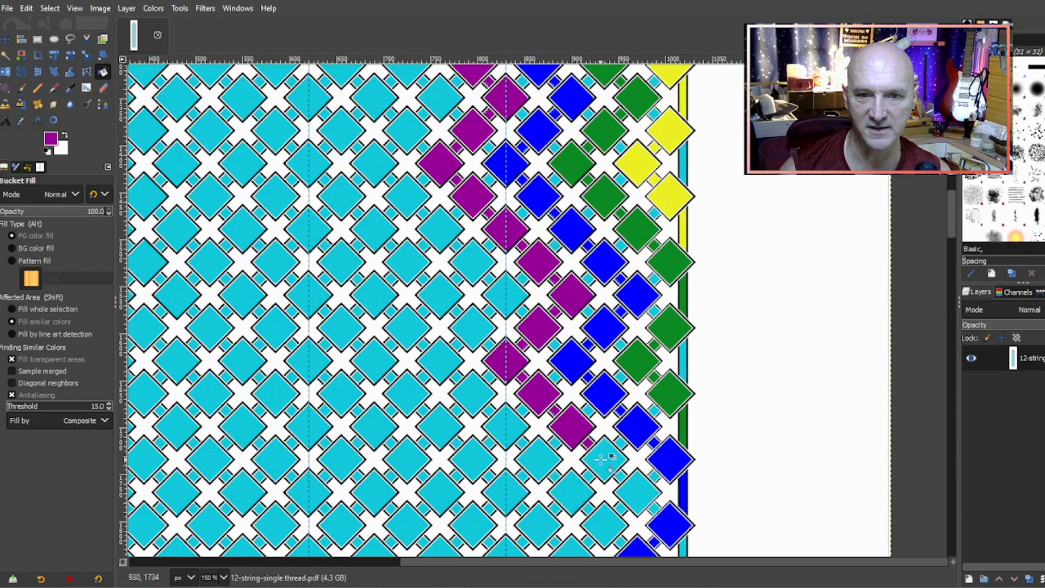
{"action": "left_click", "coordinate": [601, 460]}
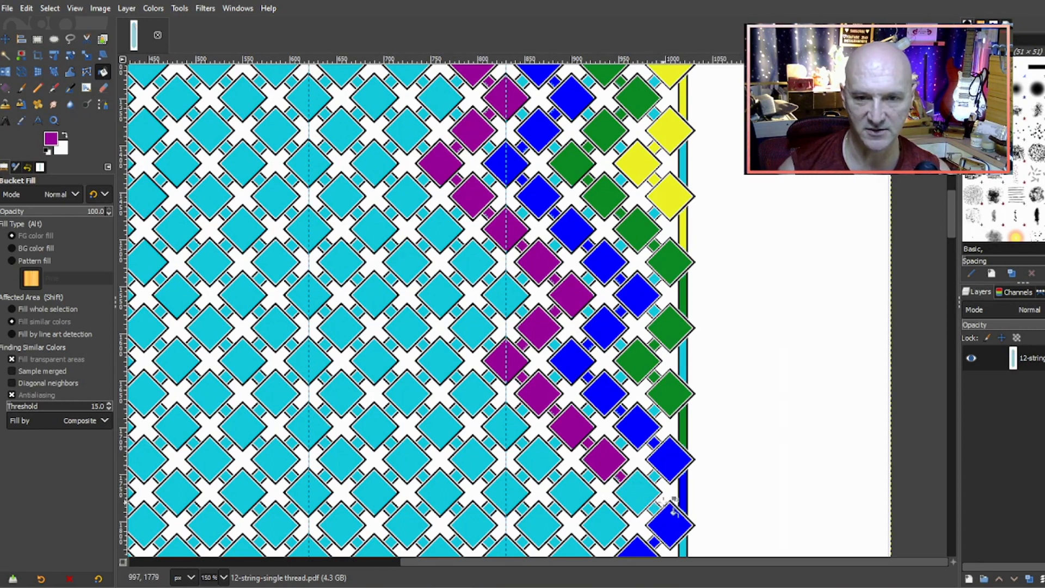
{"action": "left_click", "coordinate": [638, 492]}
- Fill the last purple diamonds along the right-edge column
{"action": "scroll", "coordinate": [640, 492], "scroll_direction": "down", "scroll_amount": 3}
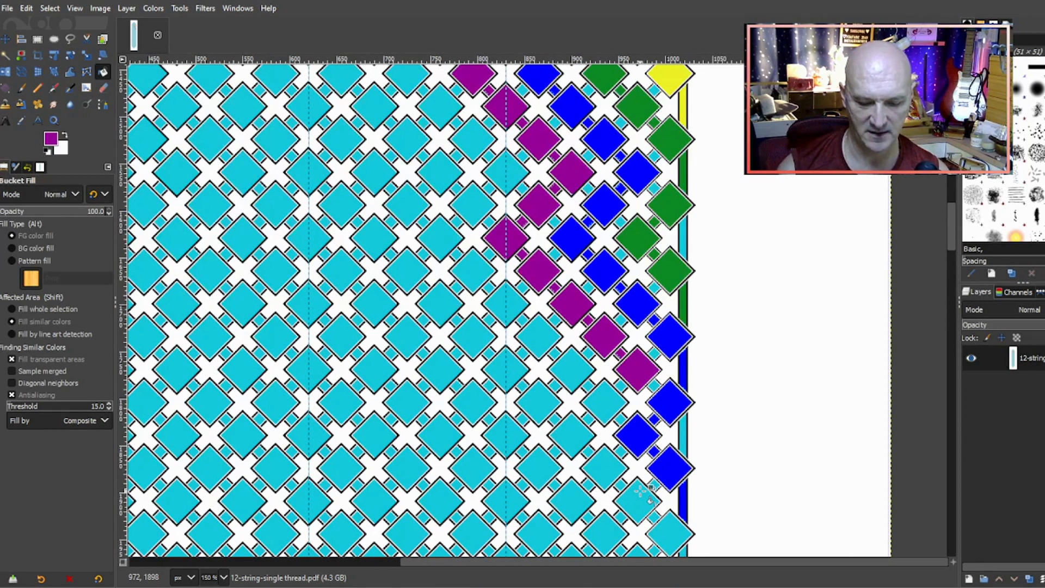
{"action": "left_click", "coordinate": [605, 407]}
{"action": "left_click", "coordinate": [578, 434]}
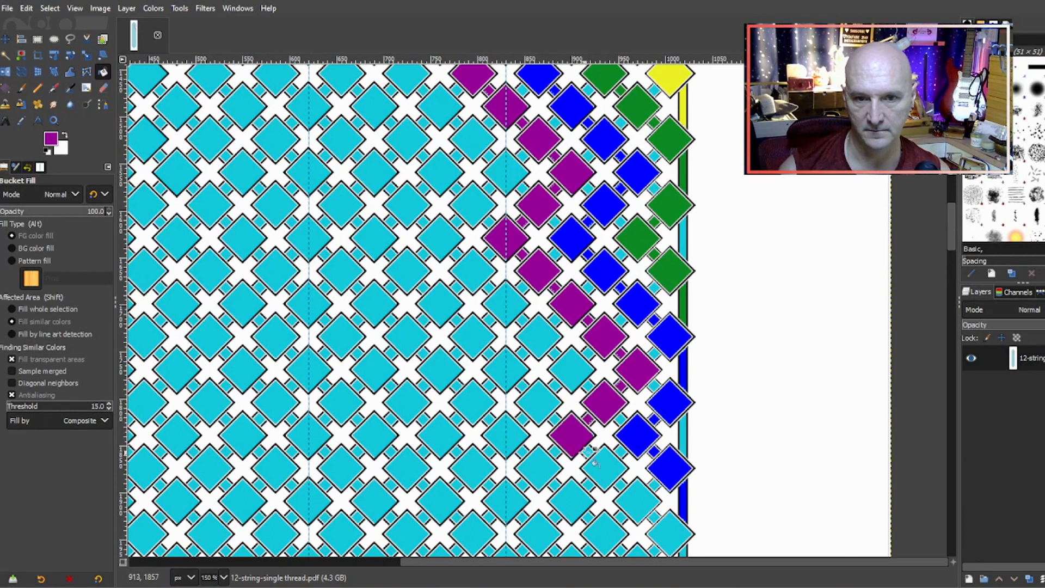
{"action": "left_click", "coordinate": [605, 467]}
{"action": "left_click", "coordinate": [633, 495]}
{"action": "scroll", "coordinate": [653, 446], "scroll_direction": "down", "scroll_amount": 3}
{"action": "left_click", "coordinate": [669, 411]}
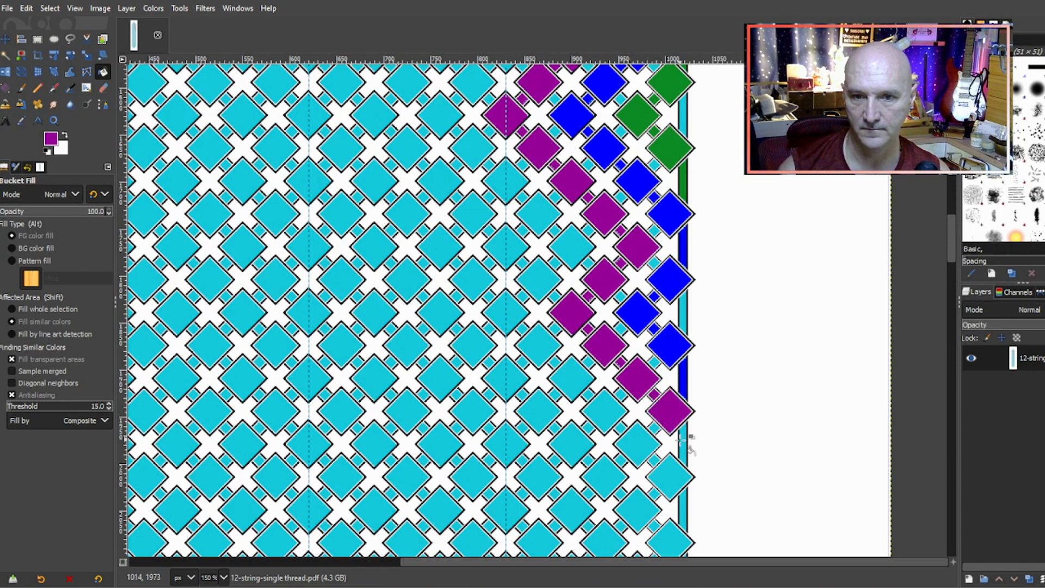
{"action": "left_click", "coordinate": [667, 479]}
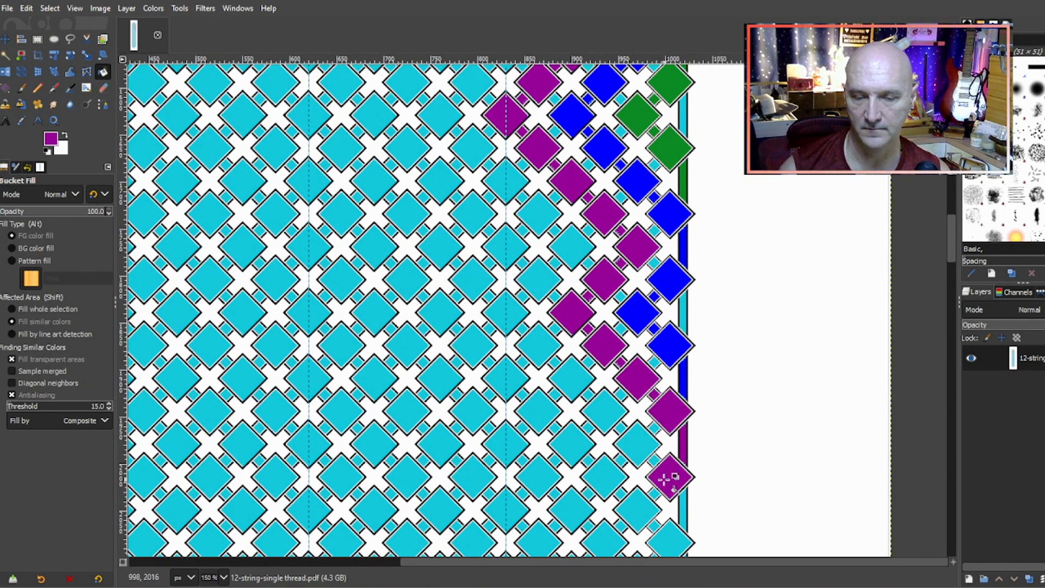
{"action": "left_click", "coordinate": [640, 500]}
{"action": "scroll", "coordinate": [670, 479], "scroll_direction": "down", "scroll_amount": 3}
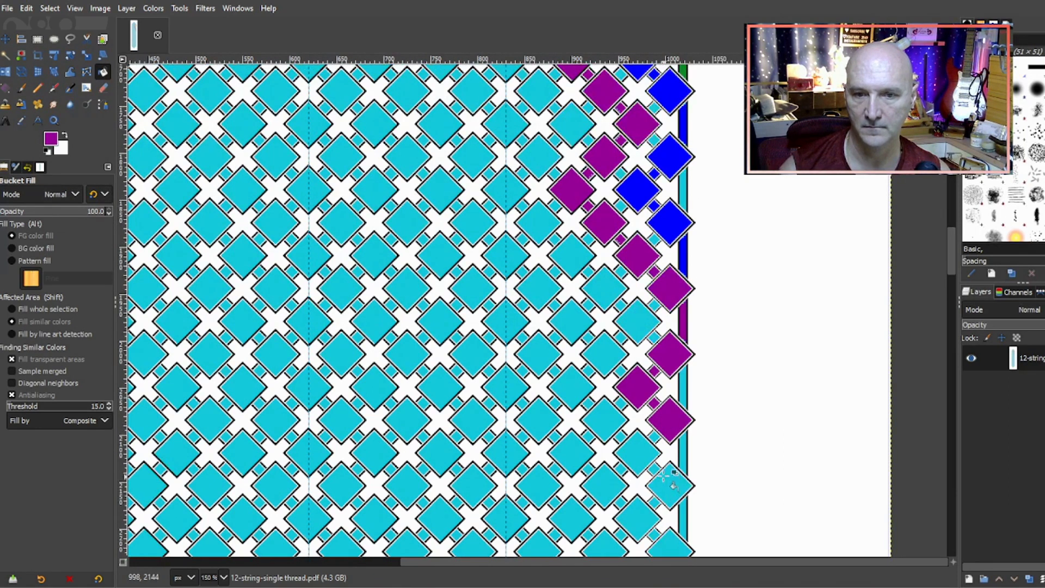
{"action": "scroll", "coordinate": [635, 385], "scroll_direction": "down", "scroll_amount": 2}
- Switch the fill colour to red and fill the first diamonds of the new red zigzag
{"action": "scroll", "coordinate": [631, 391], "scroll_direction": "up", "scroll_amount": 10}
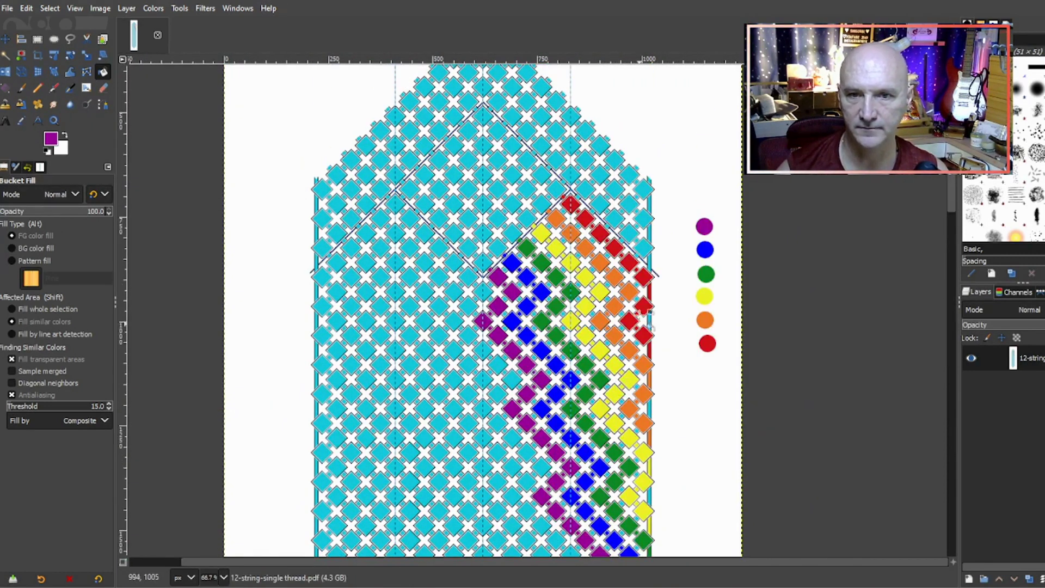
{"action": "left_click", "coordinate": [707, 343], "text": "ctrl"}
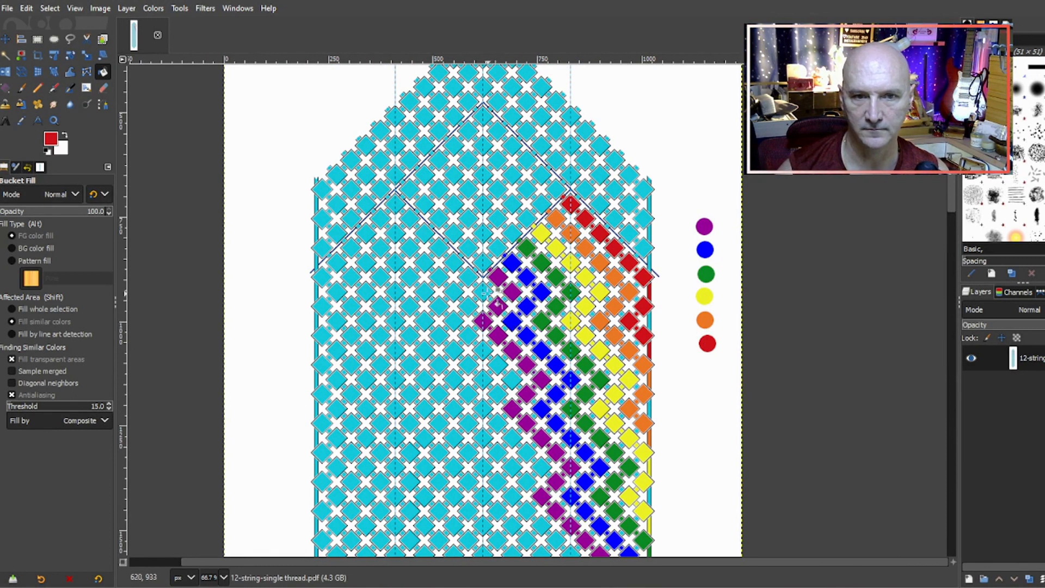
{"action": "left_click", "coordinate": [485, 292]}
{"action": "left_click", "coordinate": [483, 350]}
{"action": "left_click", "coordinate": [497, 364]}
{"action": "left_click", "coordinate": [512, 379]}
{"action": "left_click", "coordinate": [497, 393]}
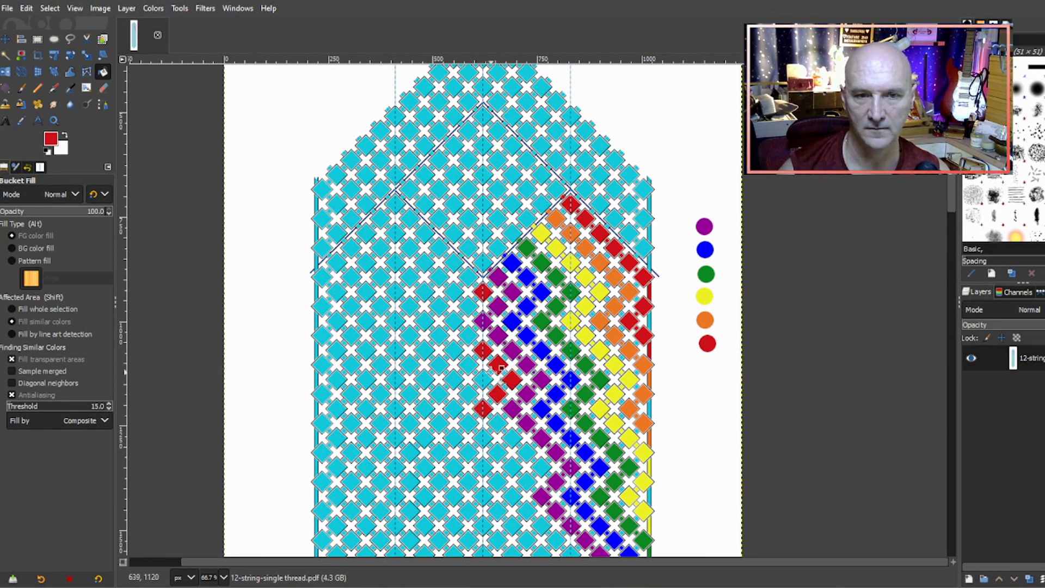
{"action": "scroll", "coordinate": [498, 368], "scroll_direction": "up", "scroll_amount": 4, "text": "ctrl"}
{"action": "scroll", "coordinate": [542, 321], "scroll_direction": "down", "scroll_amount": 4, "text": "ctrl"}
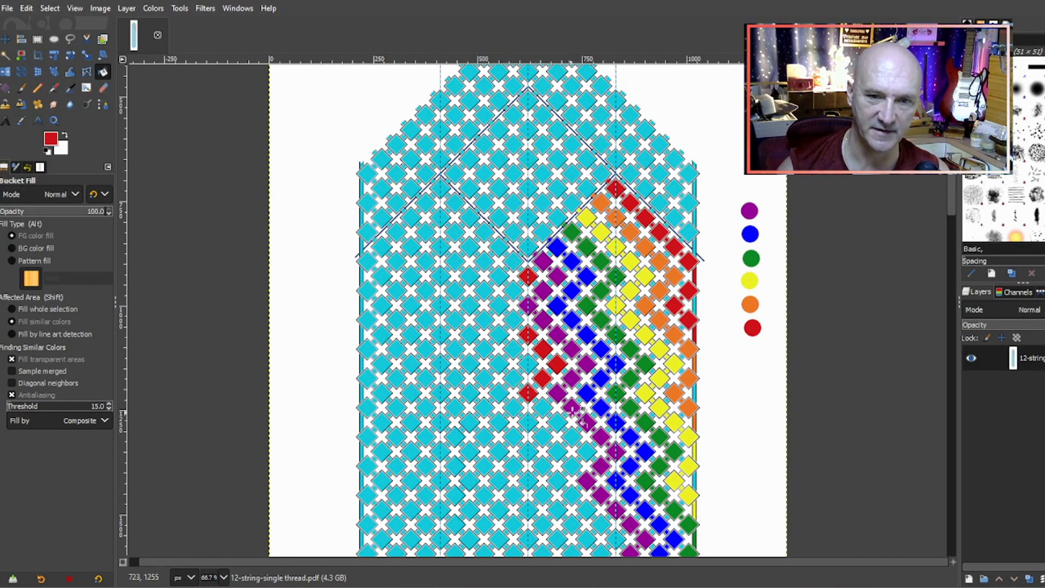
{"action": "scroll", "coordinate": [526, 390], "scroll_direction": "up", "scroll_amount": 3}
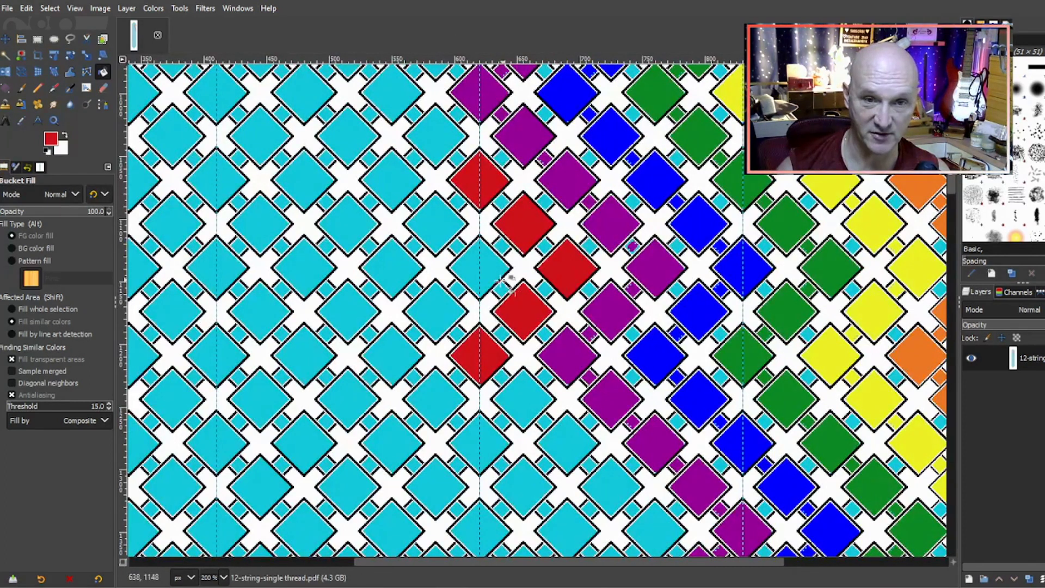
- Continue the red zigzag with more diamonds beside the purple line
{"action": "left_click", "coordinate": [525, 402]}
{"action": "left_click", "coordinate": [563, 433]}
{"action": "scroll", "coordinate": [560, 355], "scroll_direction": "down", "scroll_amount": 5}
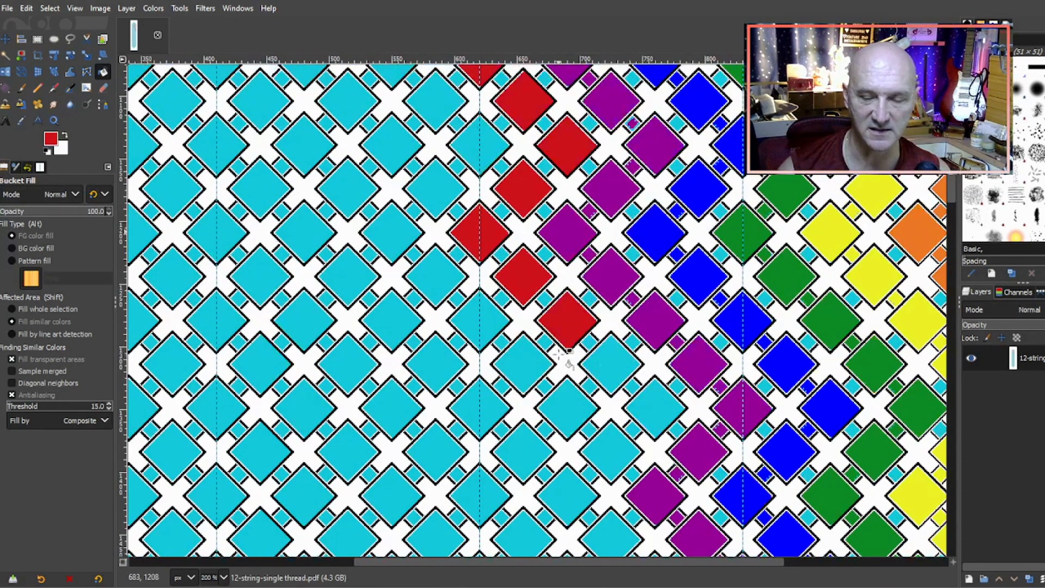
{"action": "left_click", "coordinate": [593, 361]}
{"action": "left_click", "coordinate": [651, 406]}
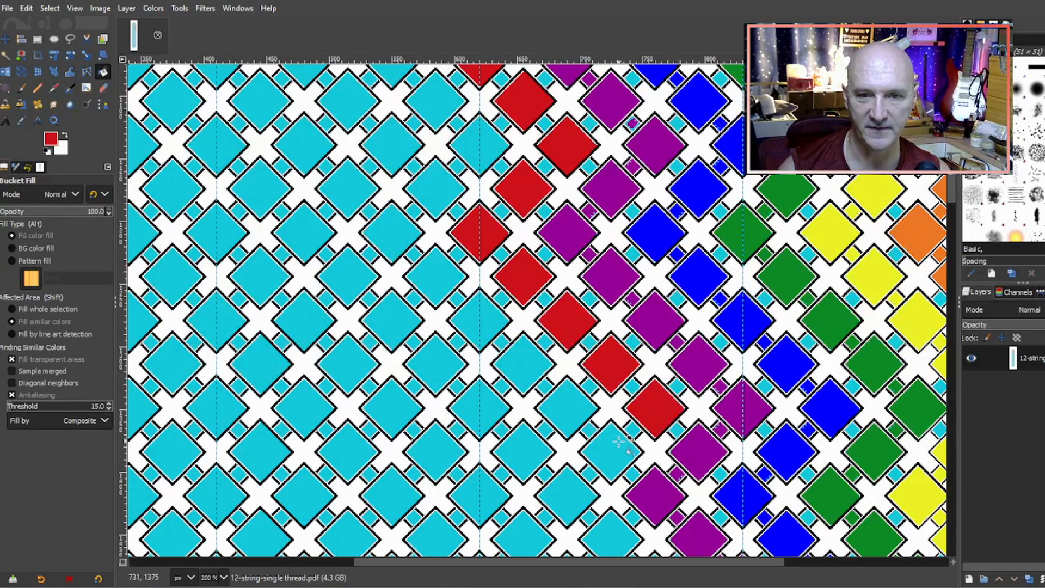
{"action": "left_click", "coordinate": [614, 460]}
{"action": "left_click", "coordinate": [578, 487]}
{"action": "scroll", "coordinate": [542, 229], "scroll_direction": "up", "scroll_amount": 10}
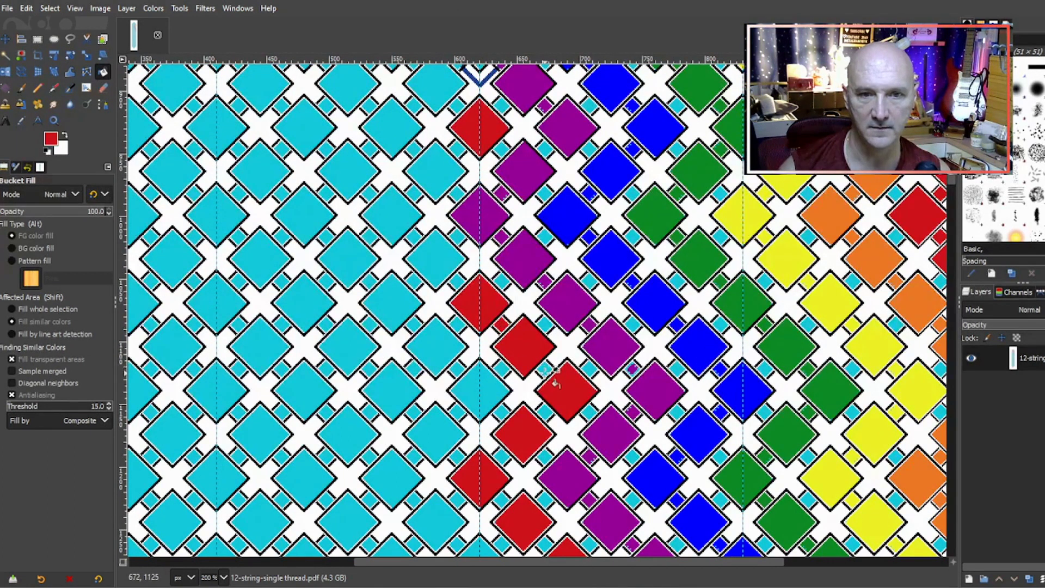
{"action": "scroll", "coordinate": [550, 375], "scroll_direction": "up", "scroll_amount": 10}
- Fill the small connecting squares between the red diamonds red
{"action": "left_click", "coordinate": [501, 352]}
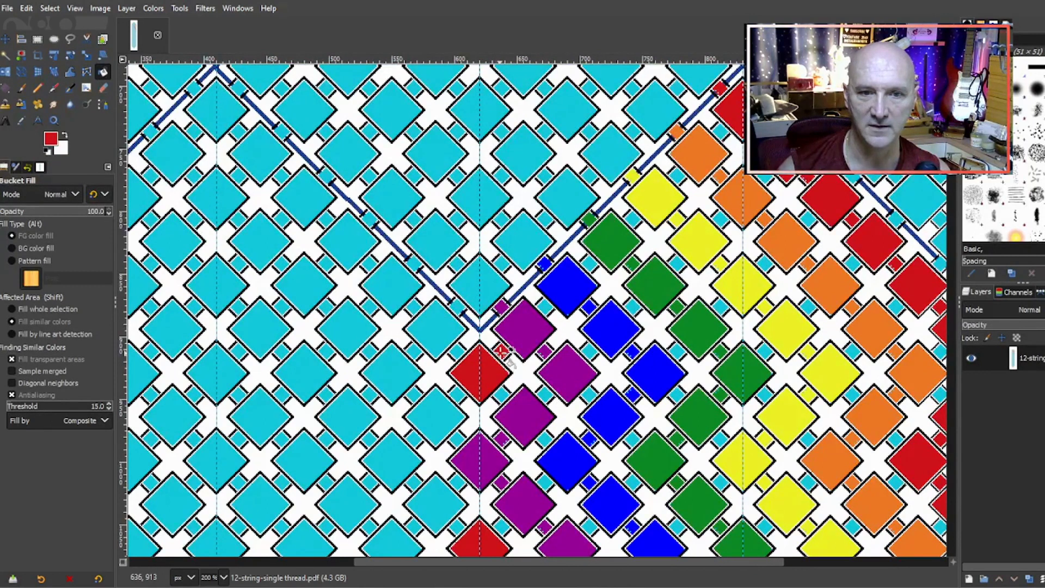
{"action": "left_click", "coordinate": [545, 440]}
{"action": "left_click", "coordinate": [546, 483]}
{"action": "left_click", "coordinate": [502, 526]}
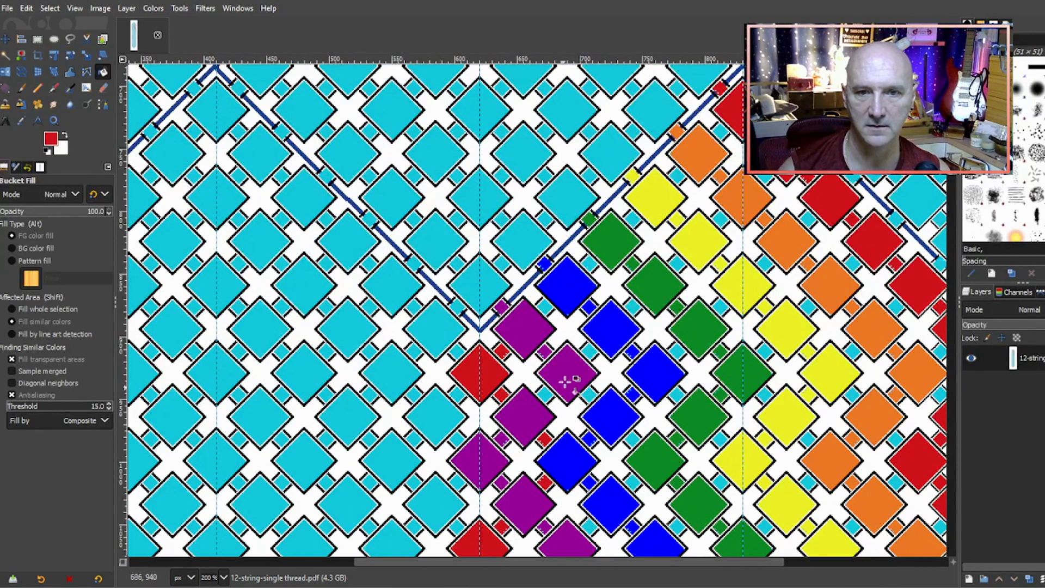
{"action": "left_click", "coordinate": [545, 307]}
{"action": "left_click", "coordinate": [588, 264]}
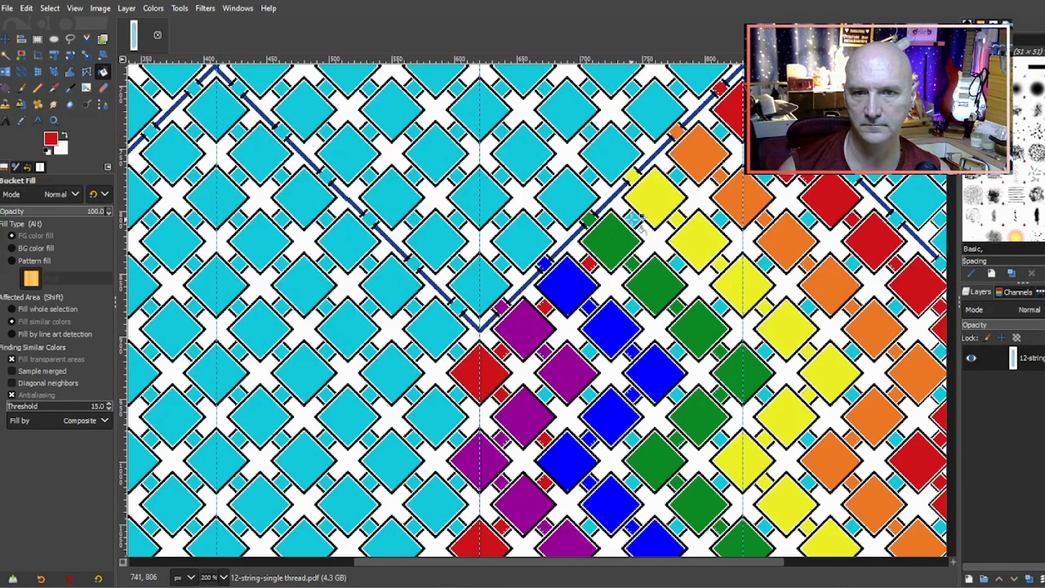
{"action": "left_click", "coordinate": [632, 219]}
{"action": "left_click", "coordinate": [676, 176]}
{"action": "left_click", "coordinate": [720, 131]}
- Fill further small squares along the red diagonal and one more red diamond
{"action": "scroll", "coordinate": [645, 261], "scroll_direction": "down", "scroll_amount": 5}
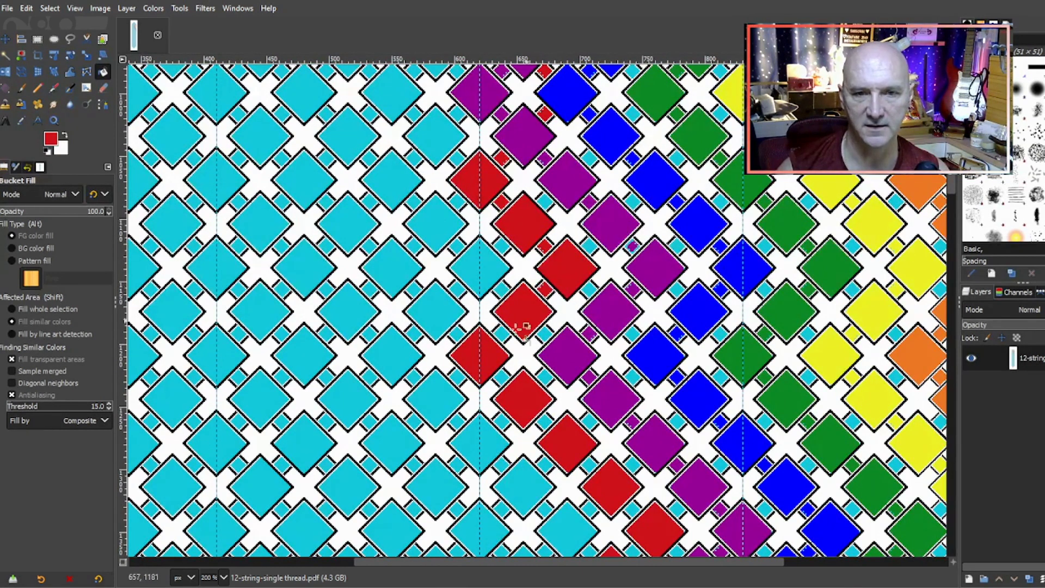
{"action": "left_click", "coordinate": [501, 333]}
{"action": "left_click", "coordinate": [501, 376]}
{"action": "left_click", "coordinate": [545, 420]}
{"action": "left_click", "coordinate": [589, 466]}
{"action": "scroll", "coordinate": [599, 474], "scroll_direction": "down", "scroll_amount": 4}
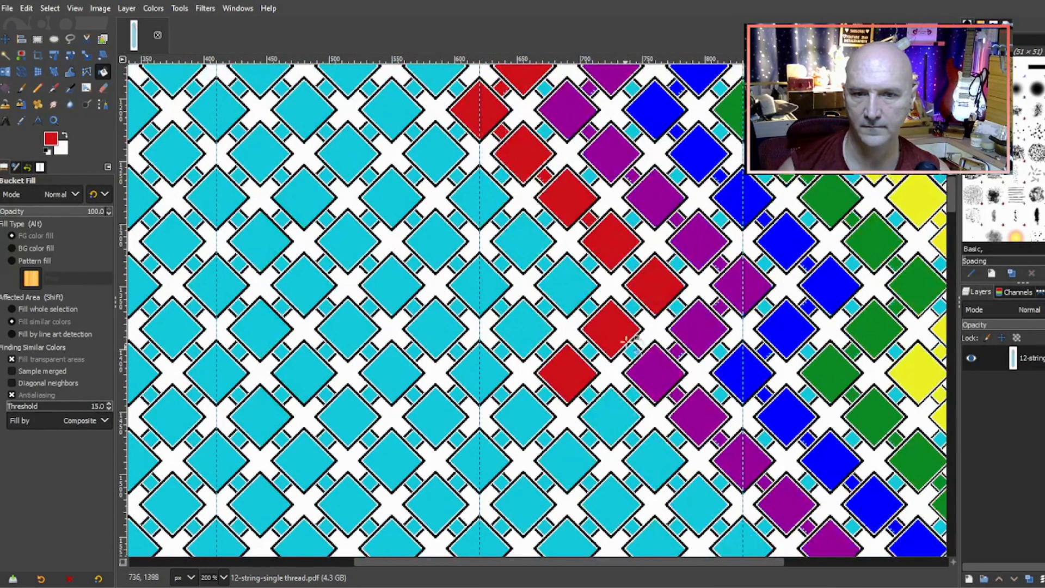
{"action": "left_click", "coordinate": [634, 265]}
{"action": "left_click", "coordinate": [633, 308]}
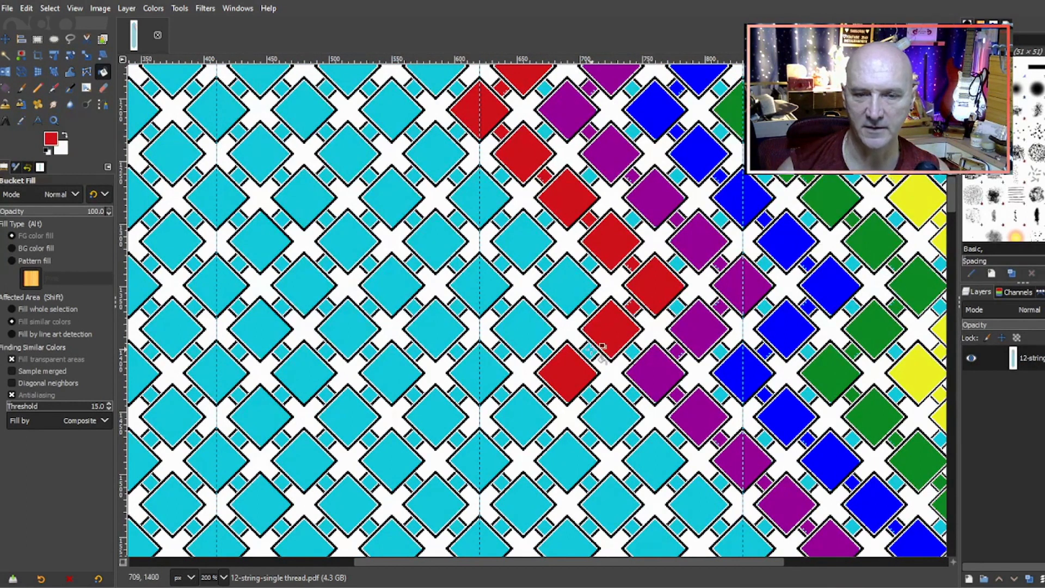
{"action": "left_click", "coordinate": [605, 420]}
- Fill the next nine cyan diamonds red to carry the red diagonal further down
{"action": "scroll", "coordinate": [622, 334], "scroll_direction": "down", "scroll_amount": 2}
{"action": "left_click", "coordinate": [639, 398]}
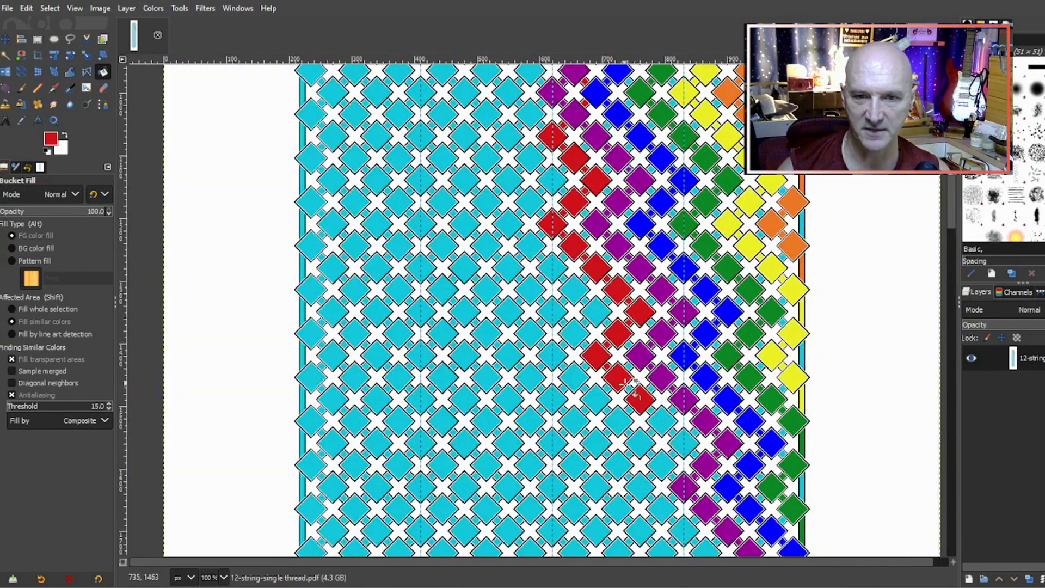
{"action": "left_click", "coordinate": [659, 420]}
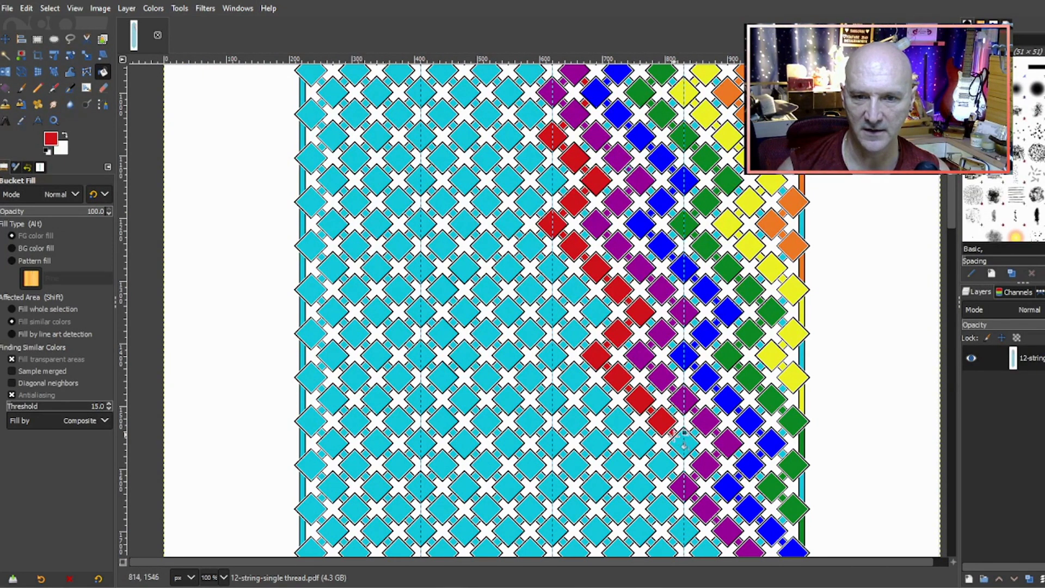
{"action": "left_click", "coordinate": [683, 448]}
{"action": "left_click", "coordinate": [664, 467]}
{"action": "left_click", "coordinate": [648, 482]}
{"action": "scroll", "coordinate": [657, 421], "scroll_direction": "down", "scroll_amount": 5}
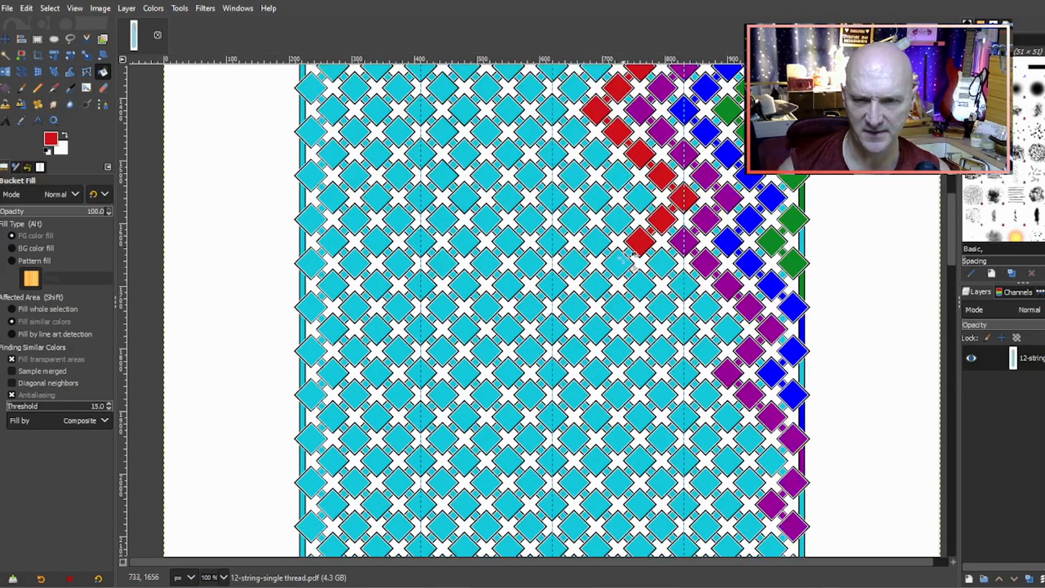
{"action": "left_click", "coordinate": [663, 264]}
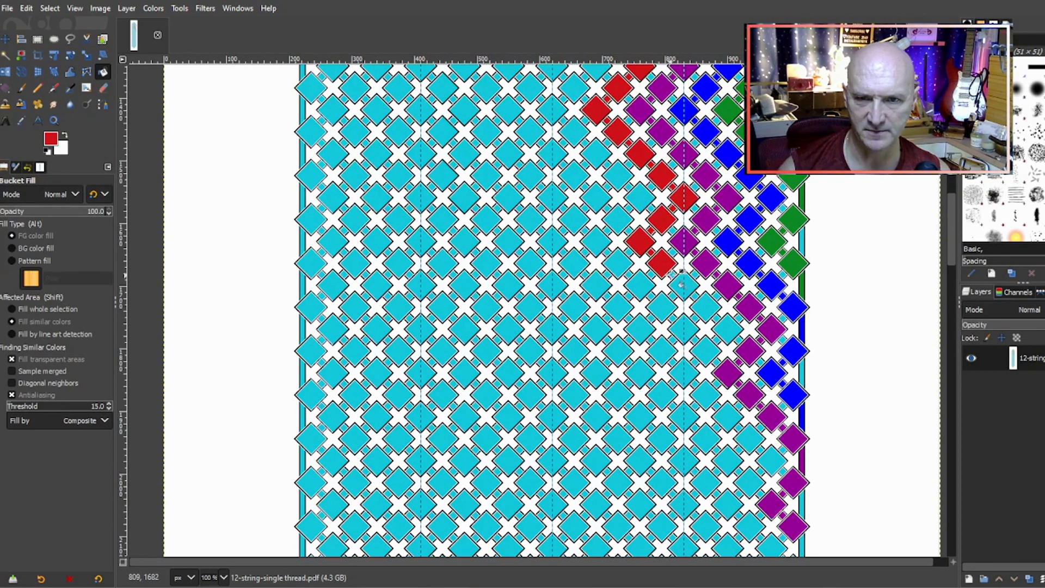
{"action": "left_click", "coordinate": [684, 290]}
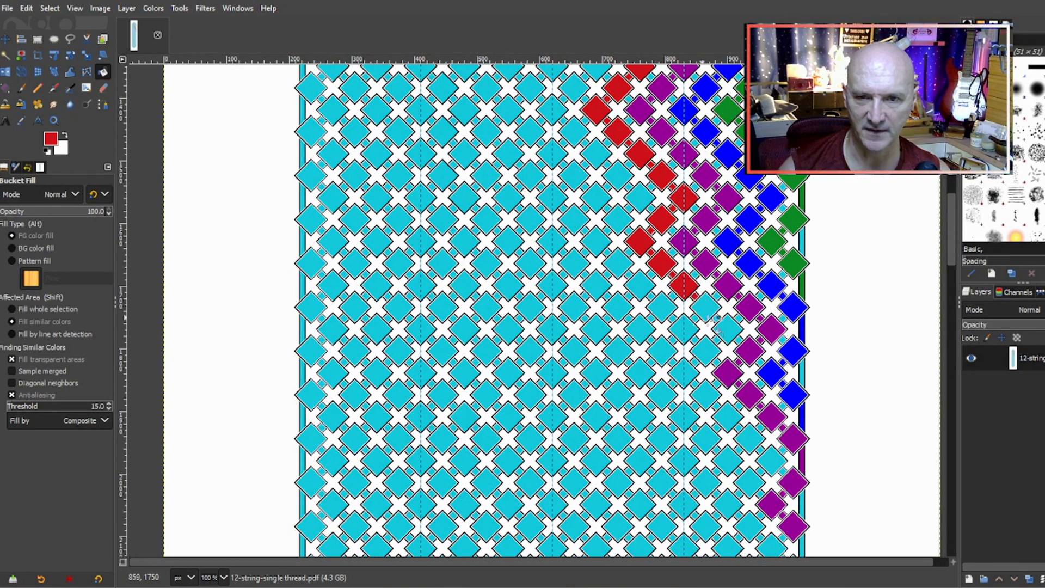
{"action": "left_click", "coordinate": [705, 306]}
{"action": "left_click", "coordinate": [728, 327]}
- Zigzag the red line down-left, then down-right, then down-left again, turning eight more diamonds red
{"action": "left_click", "coordinate": [707, 354]}
{"action": "left_click", "coordinate": [684, 372]}
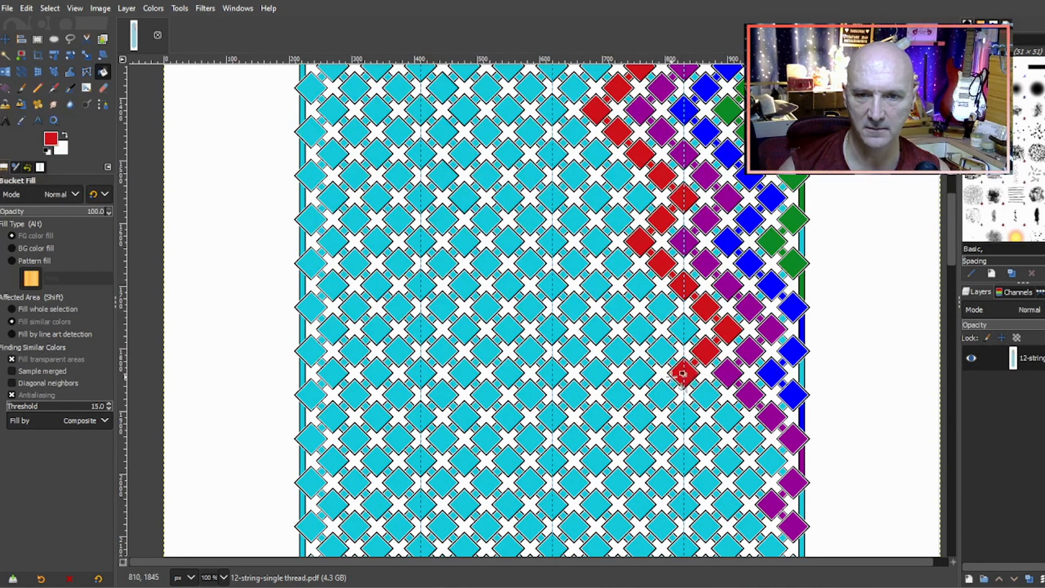
{"action": "left_click", "coordinate": [706, 393]}
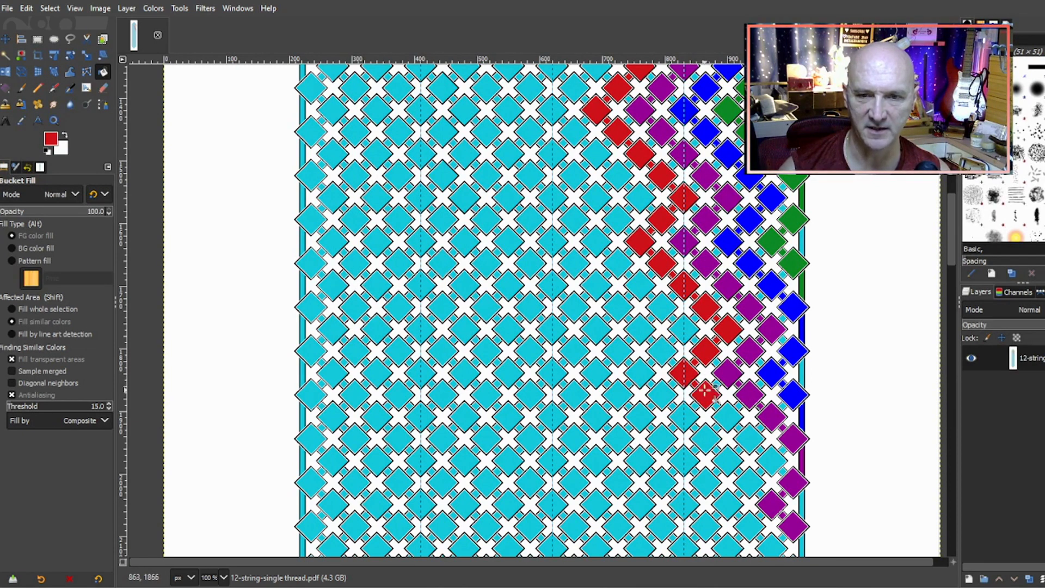
{"action": "left_click", "coordinate": [729, 417]}
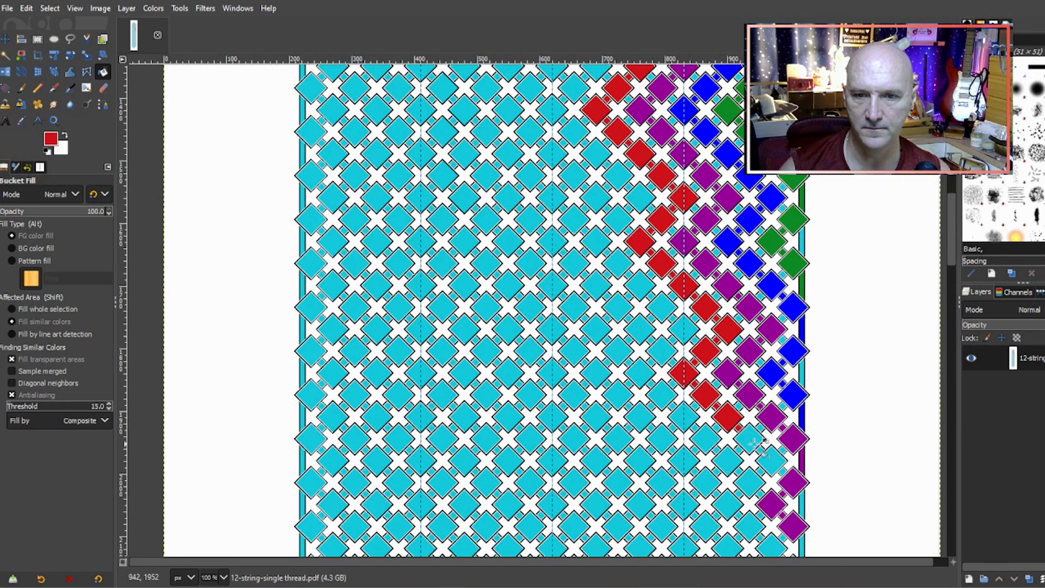
{"action": "left_click", "coordinate": [750, 440]}
{"action": "left_click", "coordinate": [771, 461]}
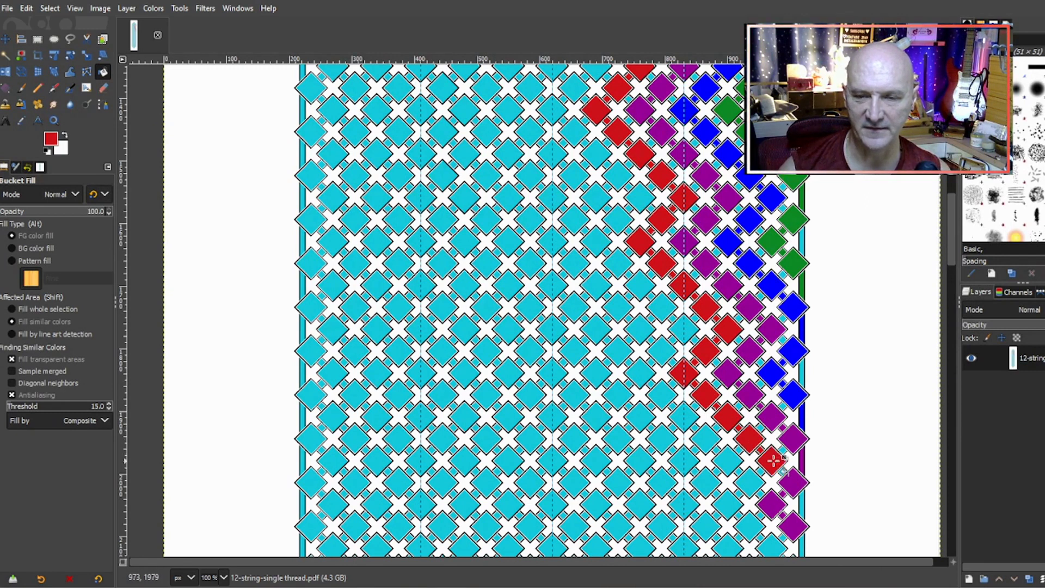
{"action": "left_click", "coordinate": [750, 484]}
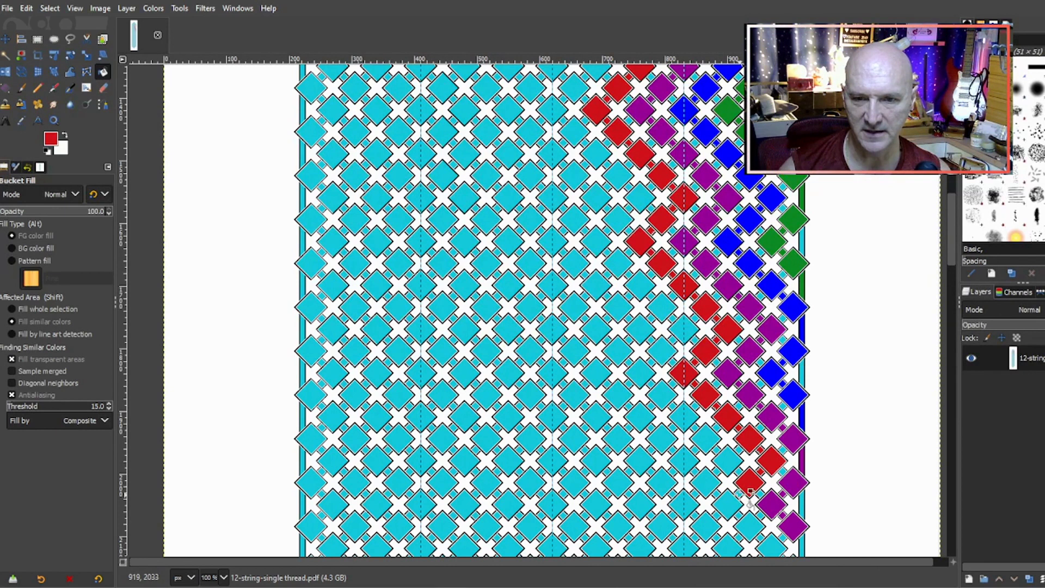
{"action": "left_click", "coordinate": [730, 502]}
- Extend the red diagonal to the right edge and fill the edge diamonds and edge strip red
{"action": "scroll", "coordinate": [730, 501], "scroll_direction": "down", "scroll_amount": 5}
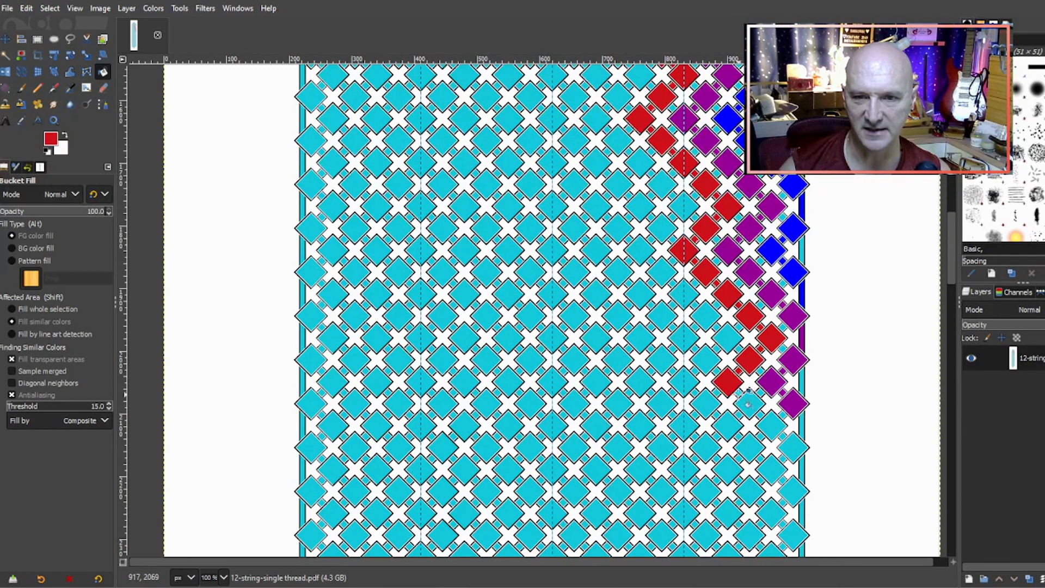
{"action": "left_click", "coordinate": [752, 406]}
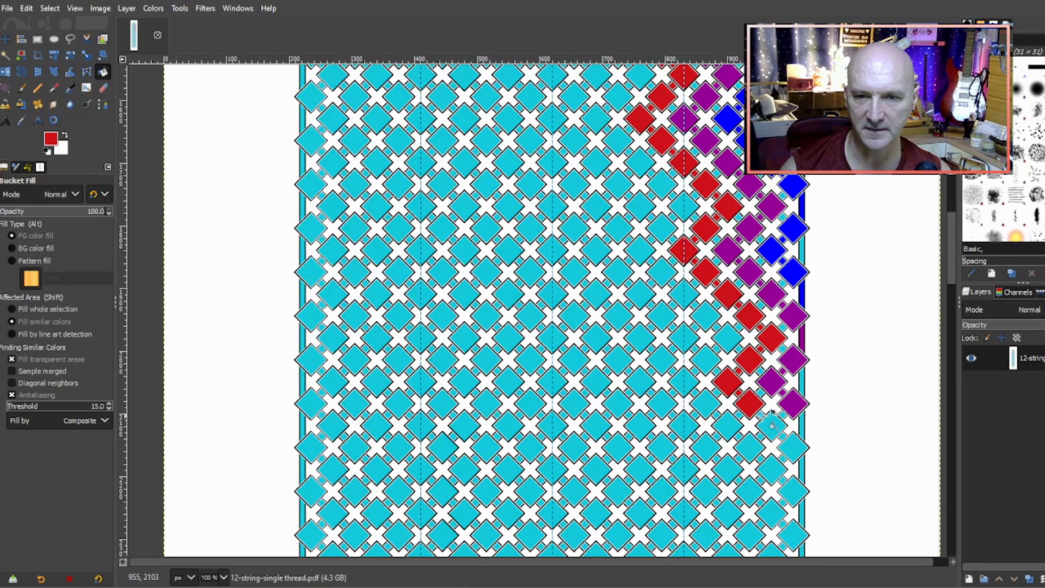
{"action": "left_click", "coordinate": [772, 425]}
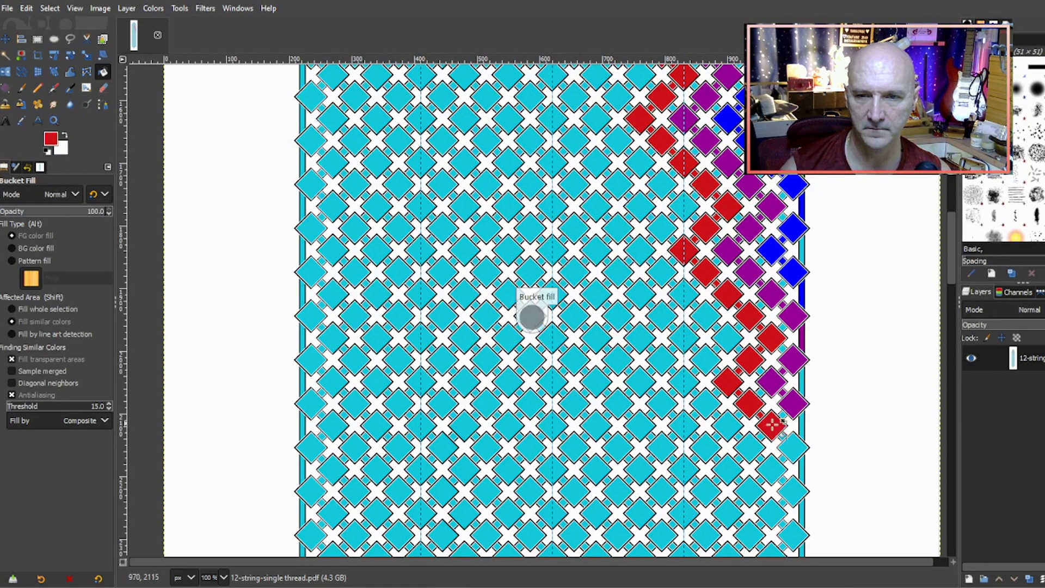
{"action": "left_click", "coordinate": [792, 448]}
{"action": "left_click", "coordinate": [801, 467]}
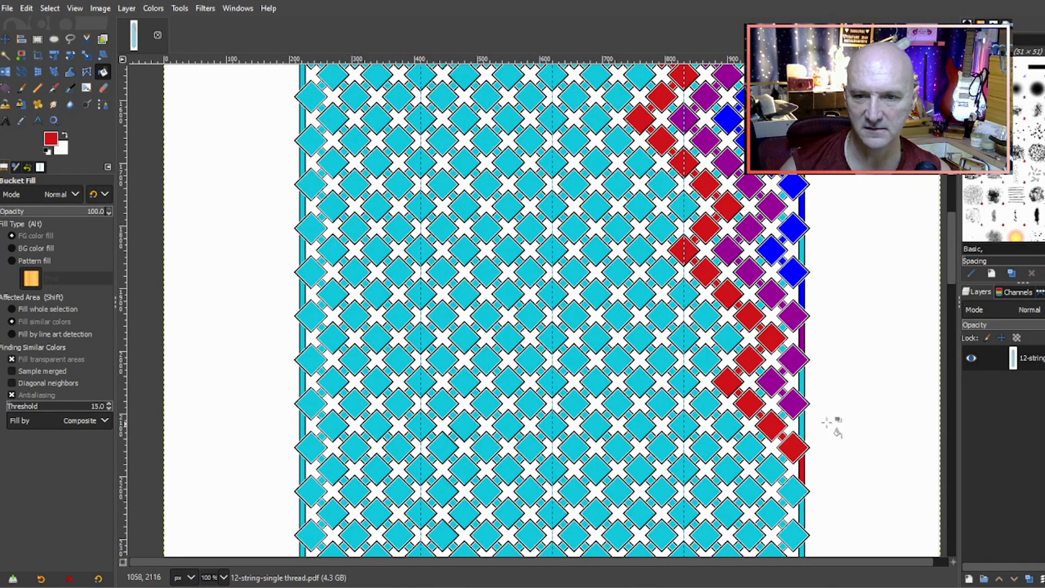
{"action": "left_click", "coordinate": [793, 490]}
{"action": "left_click", "coordinate": [771, 512]}
{"action": "scroll", "coordinate": [778, 379], "scroll_direction": "down", "scroll_amount": 3}
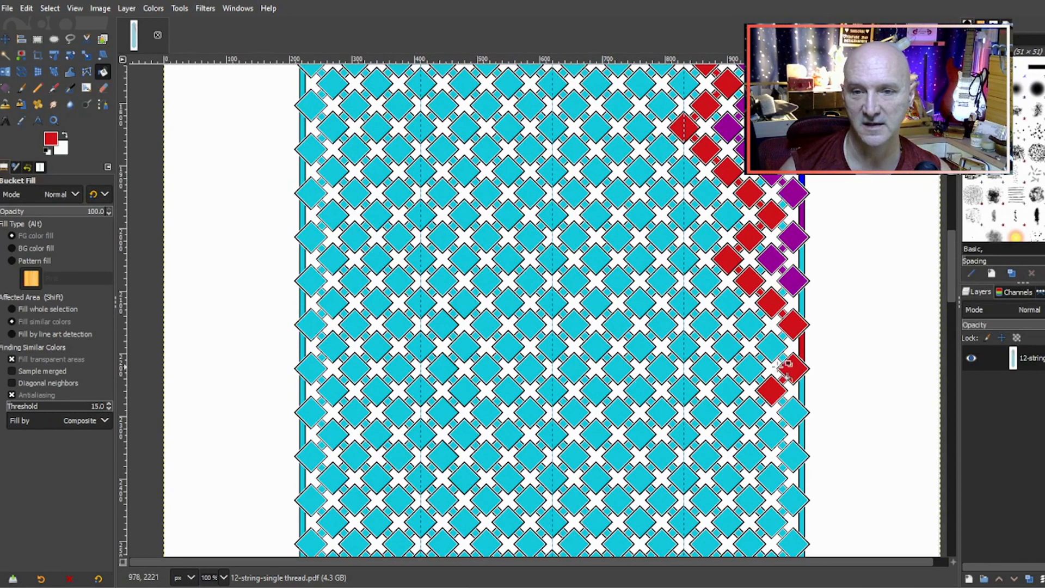
{"action": "left_click", "coordinate": [793, 412]}
{"action": "left_click", "coordinate": [802, 430]}
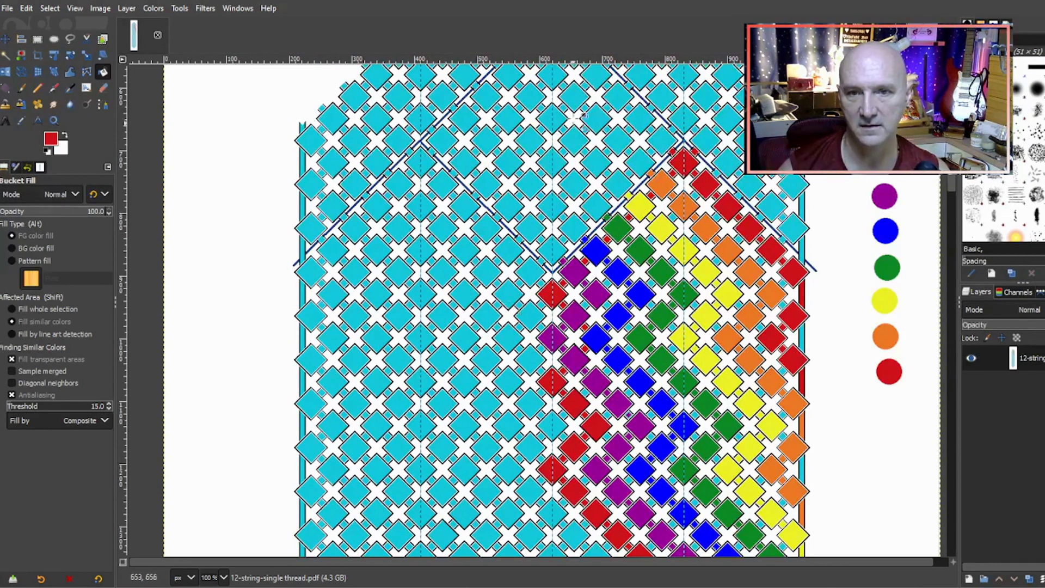
- Sample orange from a small square as the fill colour
{"action": "left_click", "coordinate": [661, 185], "text": "ctrl"}
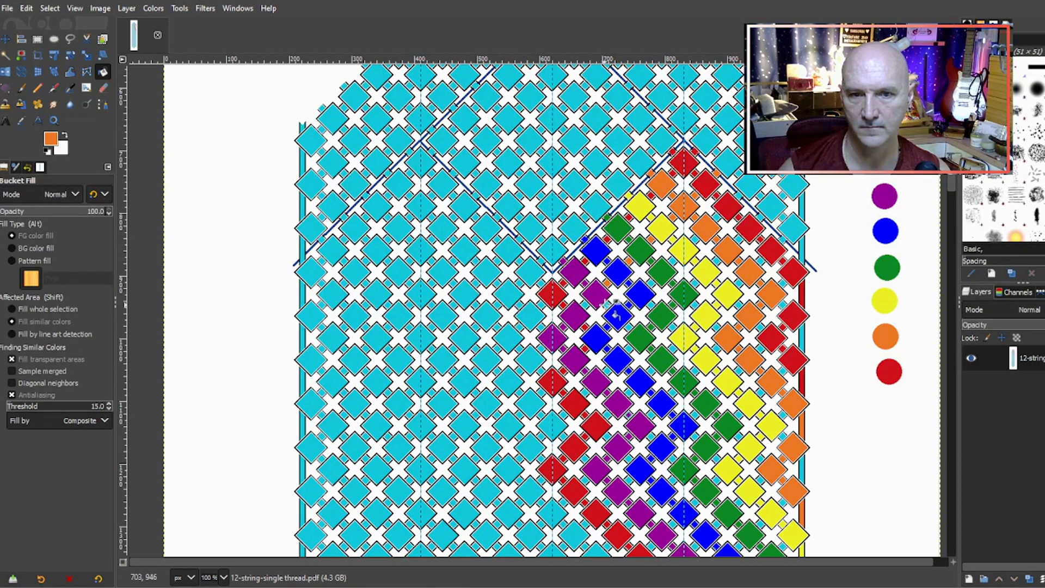
{"action": "left_click", "coordinate": [597, 294], "text": "ctrl"}
{"action": "scroll", "coordinate": [615, 285], "scroll_direction": "up", "scroll_amount": 2}
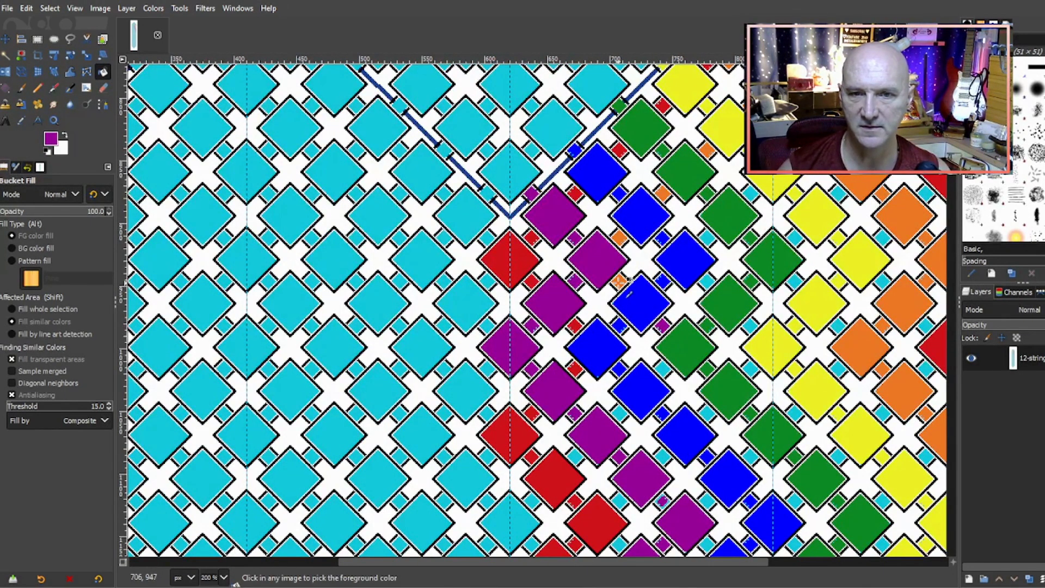
{"action": "left_click", "coordinate": [619, 282], "text": "ctrl"}
- Fill six small connecting squares beside the green, purple and red diamonds orange
{"action": "left_click", "coordinate": [663, 327]}
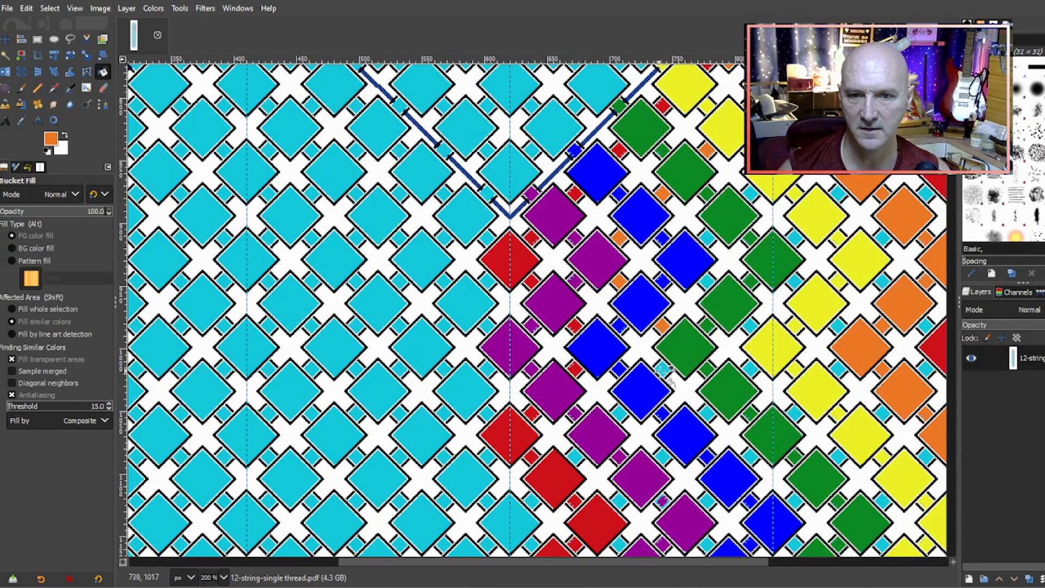
{"action": "left_click", "coordinate": [575, 458]}
{"action": "left_click", "coordinate": [531, 500]}
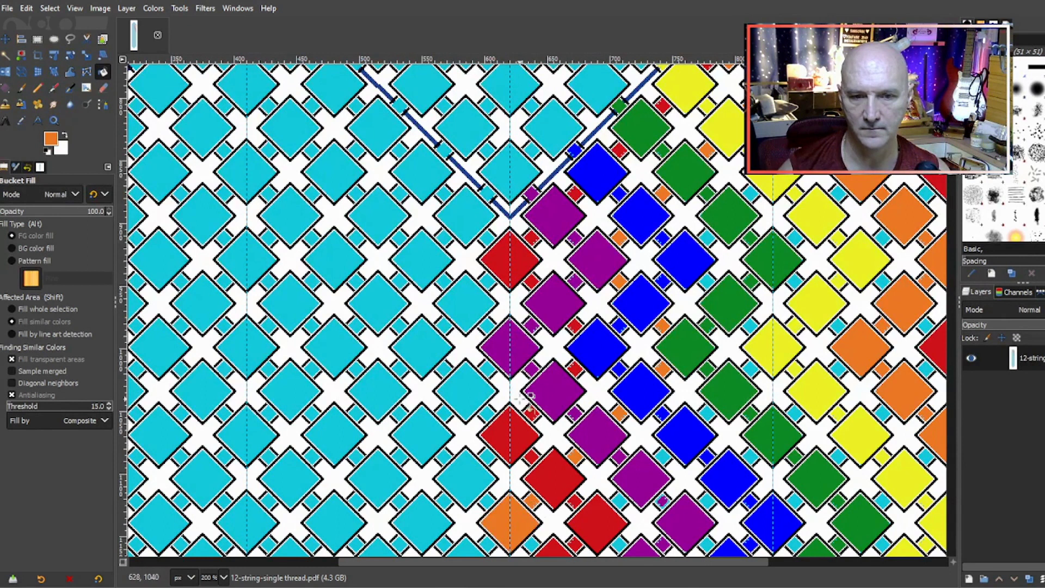
{"action": "scroll", "coordinate": [528, 397], "scroll_direction": "down", "scroll_amount": 4}
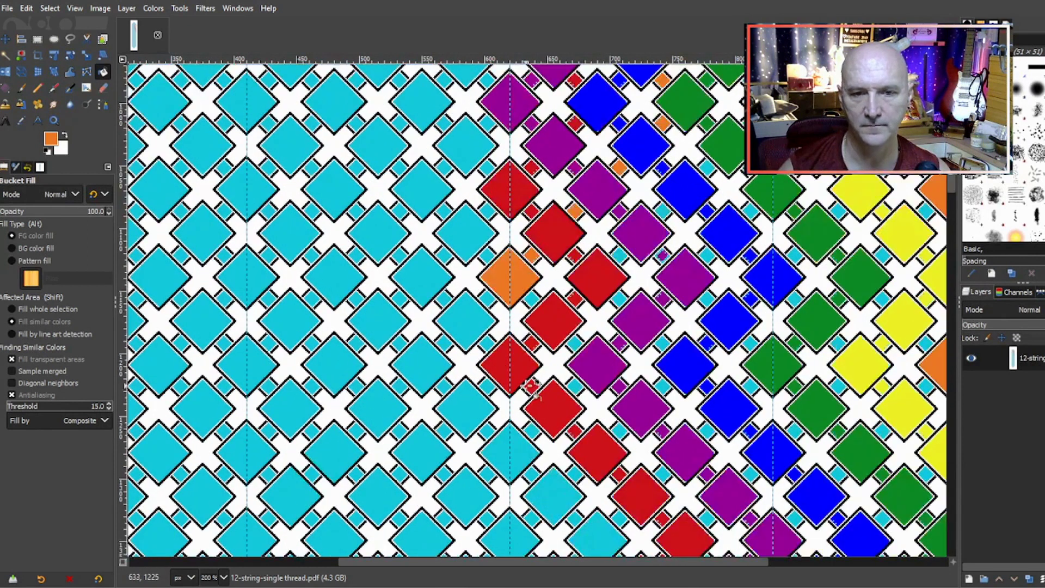
{"action": "left_click", "coordinate": [574, 343]}
{"action": "left_click", "coordinate": [575, 388]}
{"action": "left_click", "coordinate": [531, 431]}
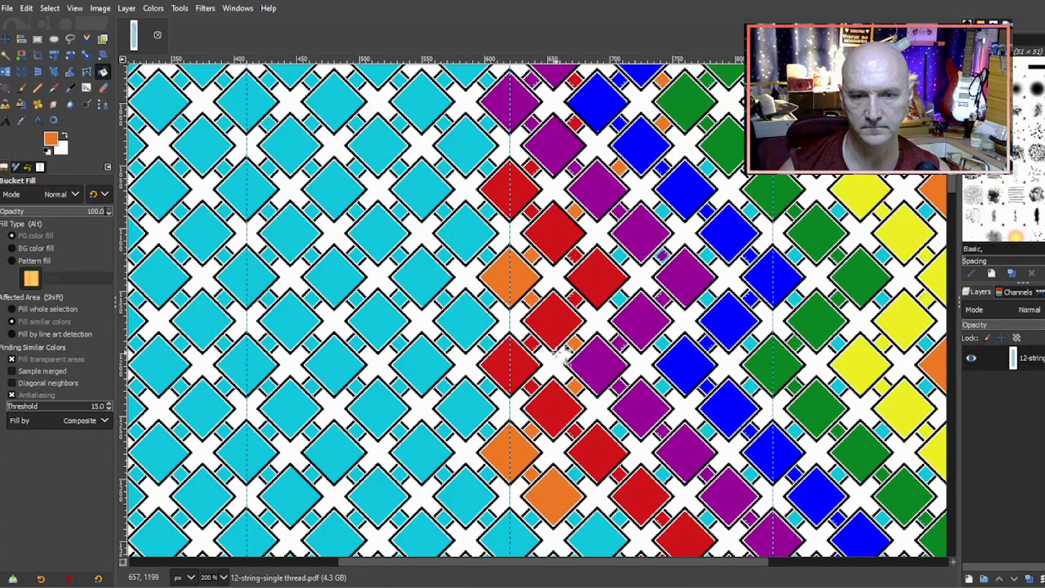
- Turn five cyan diamonds along the diagonal orange
{"action": "scroll", "coordinate": [561, 352], "scroll_direction": "down", "scroll_amount": 3}
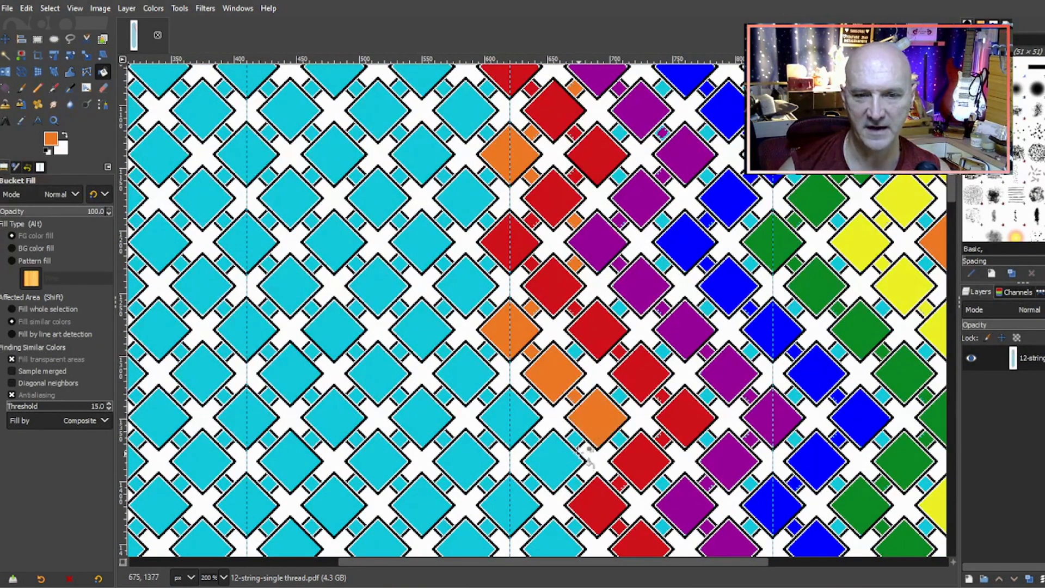
{"action": "left_click", "coordinate": [561, 460]}
{"action": "left_click", "coordinate": [517, 504]}
{"action": "scroll", "coordinate": [520, 479], "scroll_direction": "down", "scroll_amount": 4}
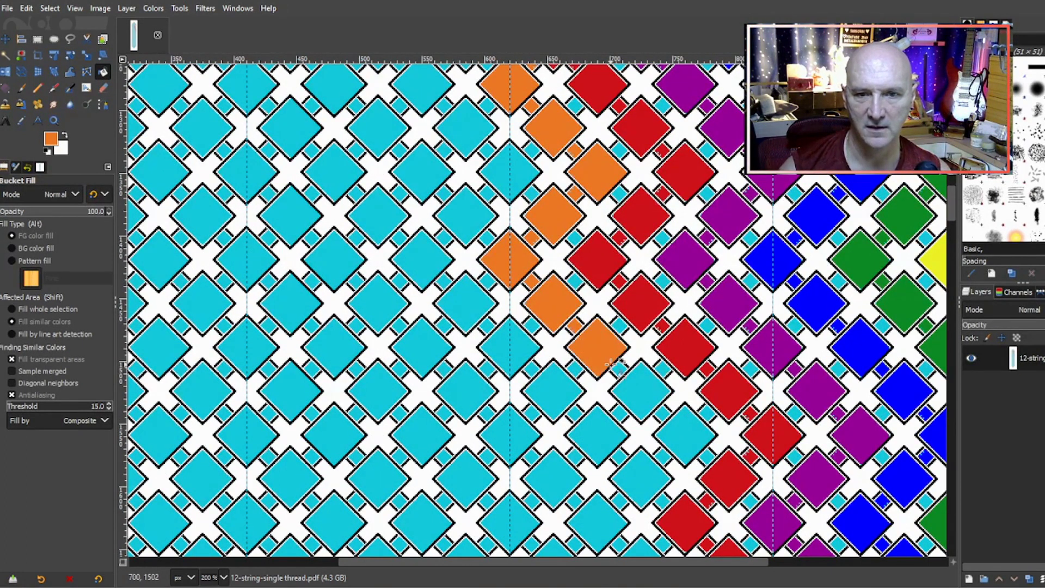
{"action": "left_click", "coordinate": [680, 429]}
{"action": "left_click", "coordinate": [645, 474]}
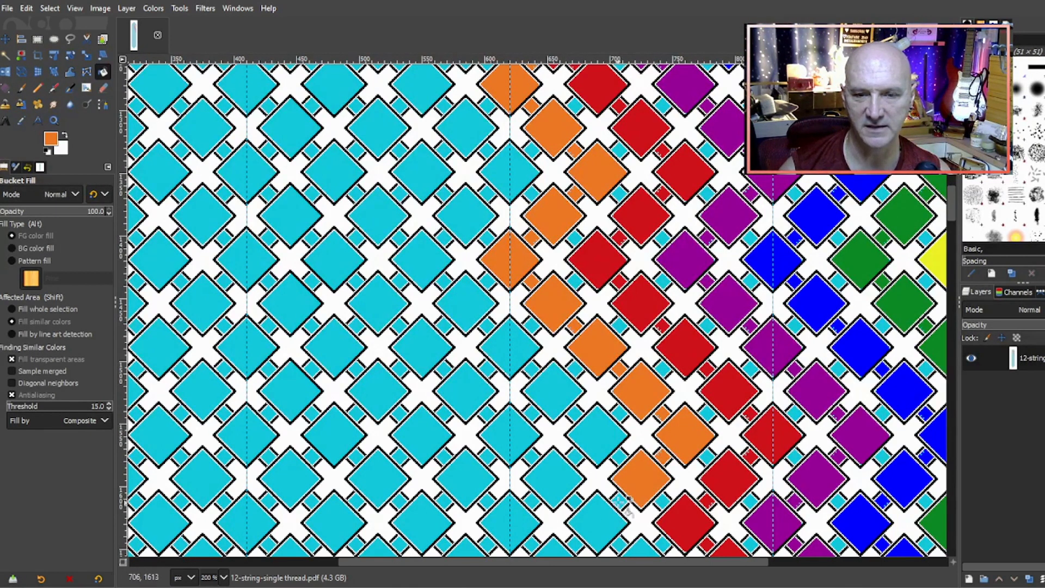
{"action": "left_click", "coordinate": [602, 520]}
- Continue the orange zigzag with seven more diamonds toward the right side
{"action": "scroll", "coordinate": [602, 519], "scroll_direction": "down", "scroll_amount": 3}
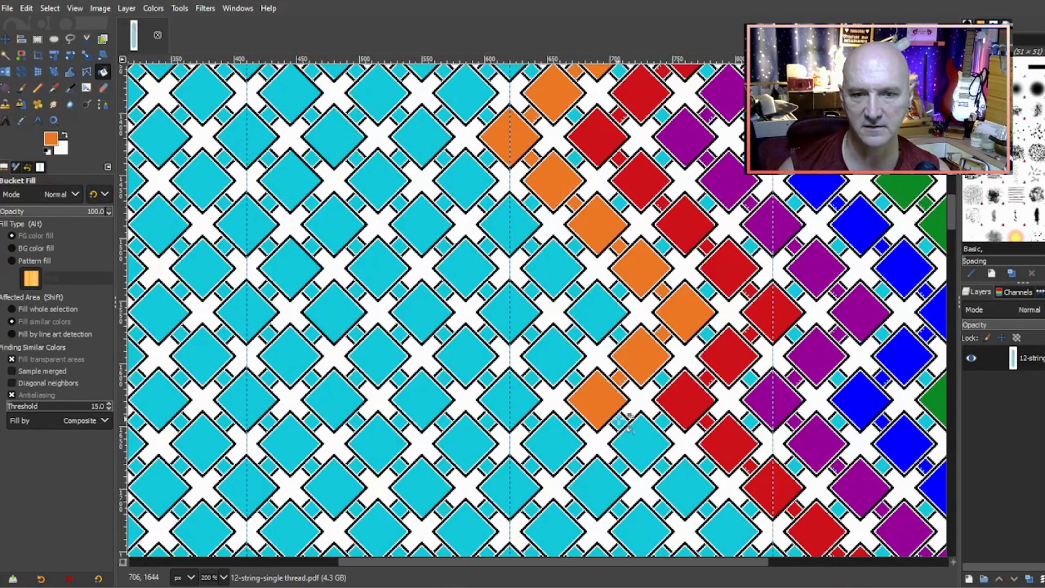
{"action": "scroll", "coordinate": [628, 406], "scroll_direction": "down", "scroll_amount": 3}
{"action": "left_click", "coordinate": [632, 318]}
{"action": "left_click", "coordinate": [679, 365]}
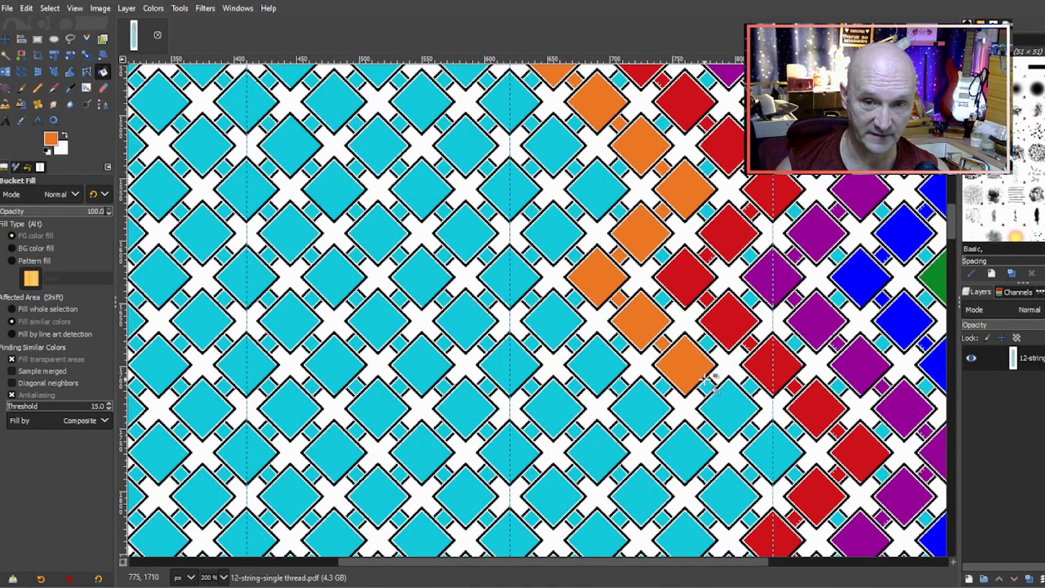
{"action": "left_click", "coordinate": [729, 409]}
{"action": "left_click", "coordinate": [770, 453]}
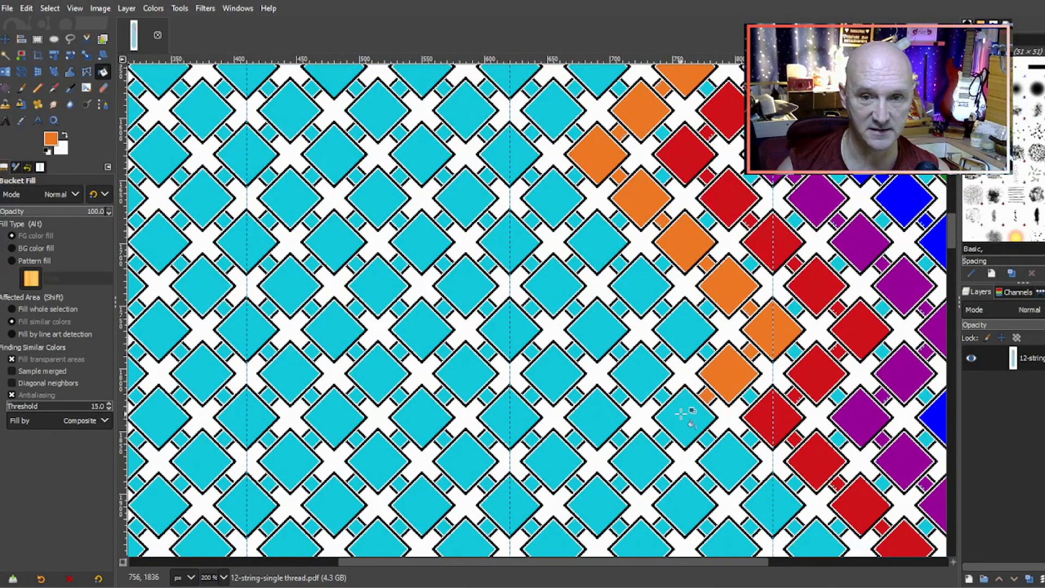
{"action": "scroll", "coordinate": [724, 456], "scroll_direction": "down", "scroll_amount": 5}
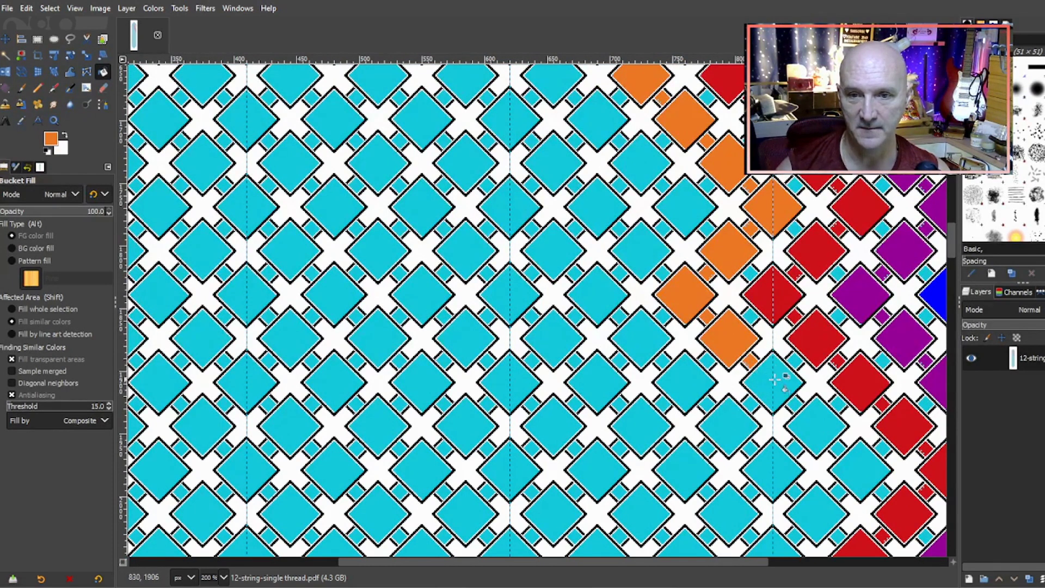
{"action": "left_click", "coordinate": [823, 419]}
{"action": "left_click", "coordinate": [862, 468]}
{"action": "scroll", "coordinate": [871, 468], "scroll_direction": "down", "scroll_amount": 5}
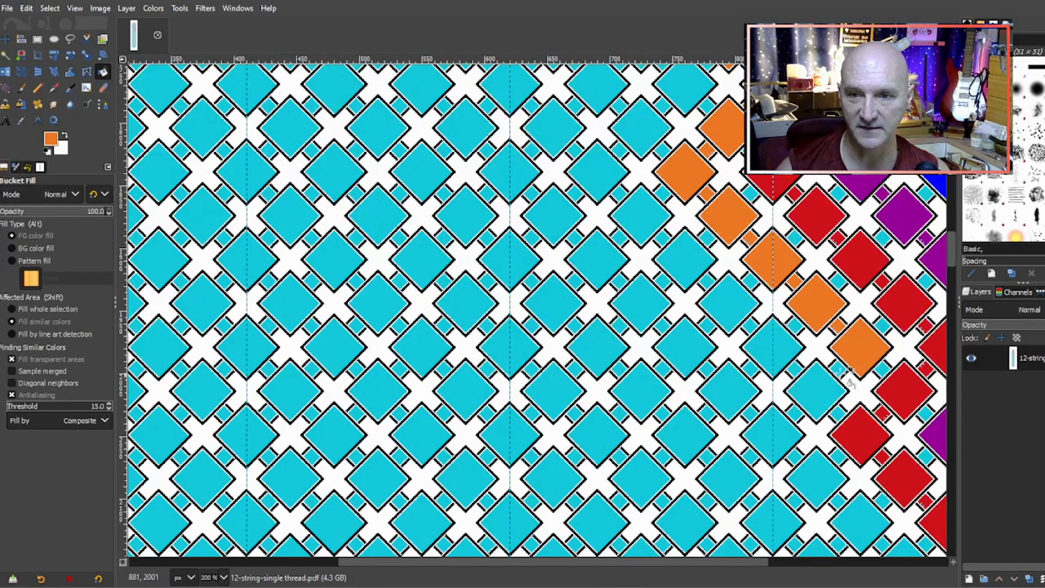
{"action": "left_click", "coordinate": [774, 425]}
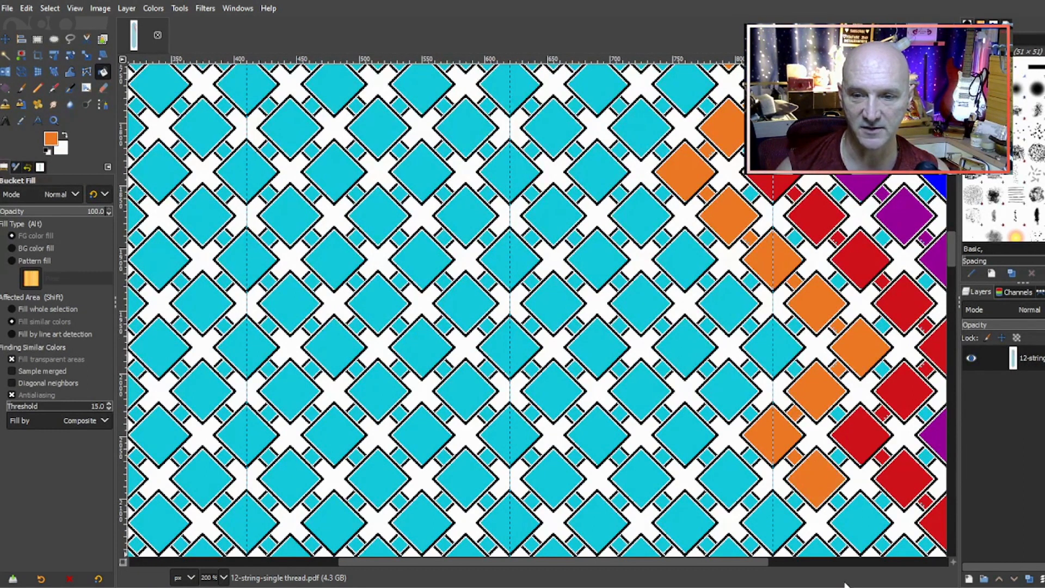
- Fill the orange band's next two diamonds and their surrounding small squares orange
{"action": "left_click_drag", "start_coordinate": [754, 565], "coordinate": [816, 565]}
{"action": "scroll", "coordinate": [817, 395], "scroll_direction": "down", "scroll_amount": 2}
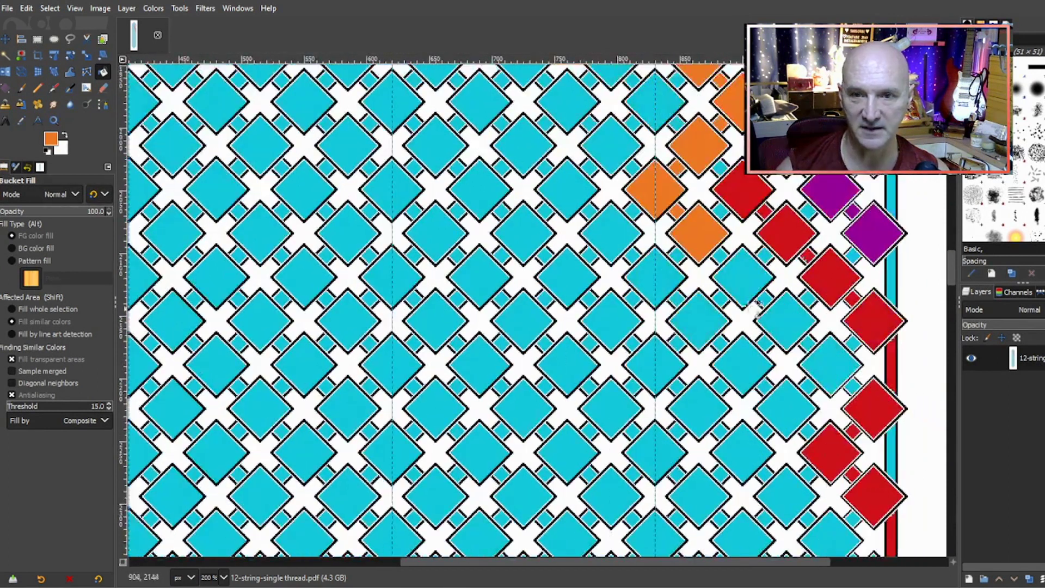
{"action": "left_click", "coordinate": [721, 256]}
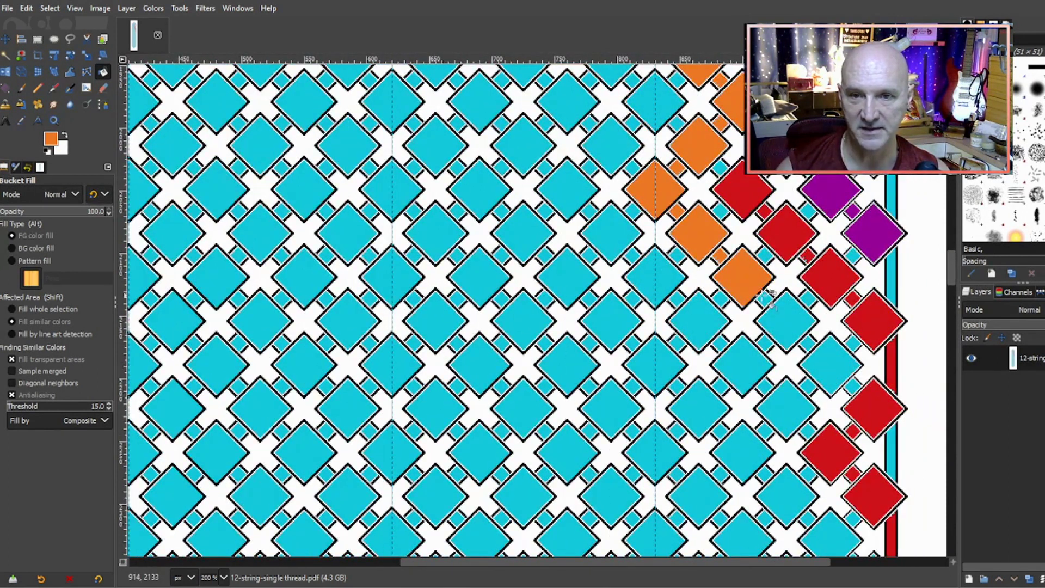
{"action": "left_click", "coordinate": [765, 299]}
{"action": "left_click", "coordinate": [786, 317]}
{"action": "left_click", "coordinate": [808, 342]}
{"action": "left_click", "coordinate": [825, 360]}
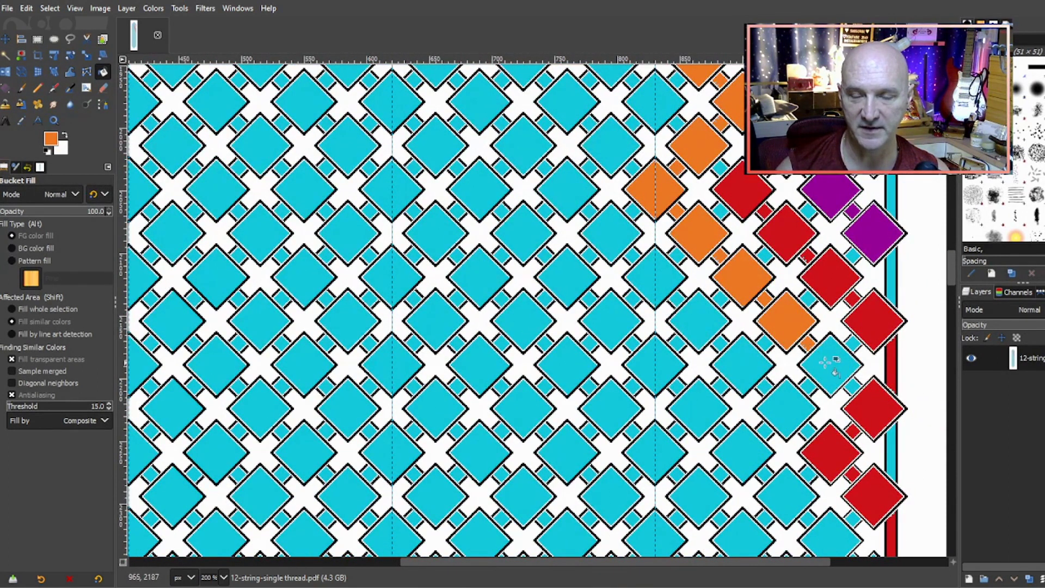
{"action": "left_click", "coordinate": [809, 386]}
{"action": "left_click", "coordinate": [765, 431]}
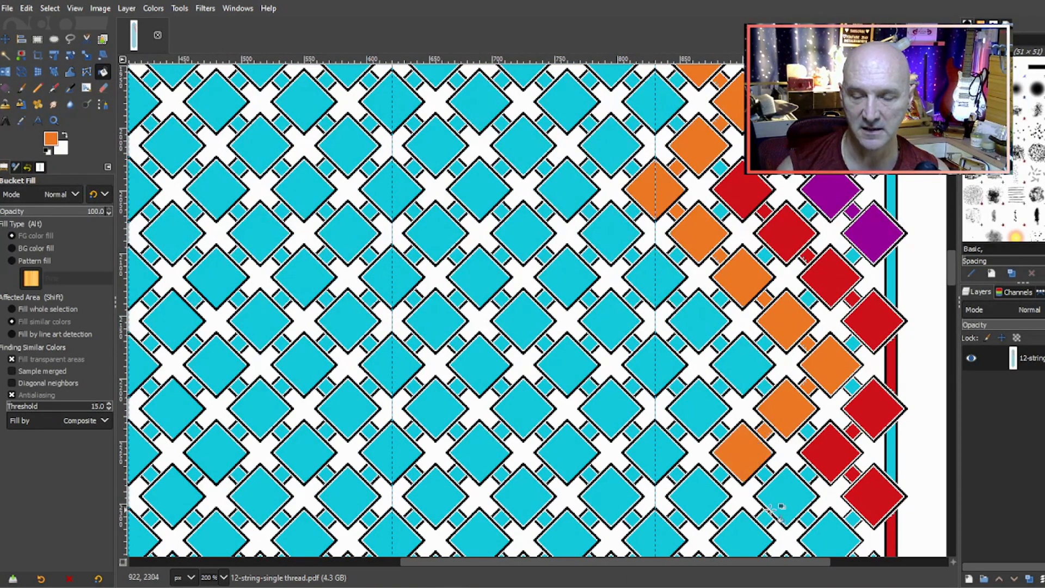
- Turn the two cyan diamonds near the right edge and the squares below them orange
{"action": "scroll", "coordinate": [812, 451], "scroll_direction": "down", "scroll_amount": 3}
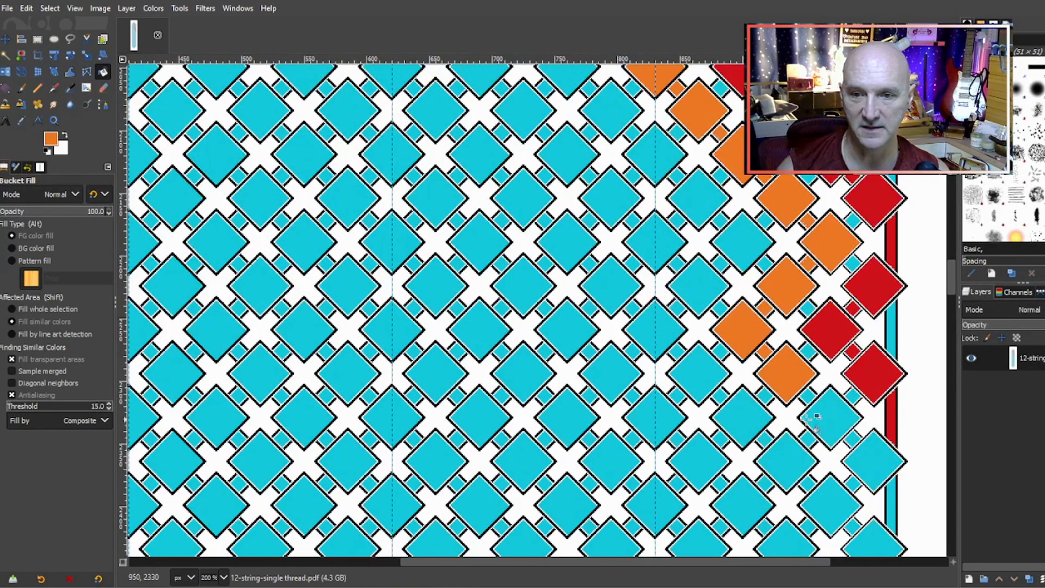
{"action": "left_click", "coordinate": [819, 407]}
{"action": "left_click", "coordinate": [853, 439]}
{"action": "scroll", "coordinate": [866, 463], "scroll_direction": "down", "scroll_amount": 3}
{"action": "left_click", "coordinate": [886, 408]}
{"action": "left_click", "coordinate": [853, 448]}
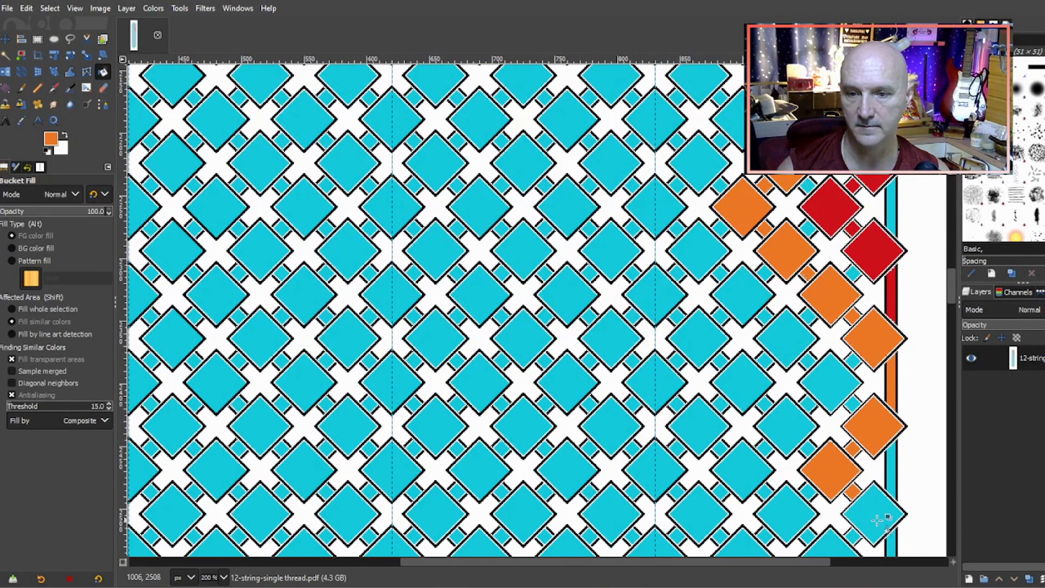
{"action": "scroll", "coordinate": [895, 430], "scroll_direction": "down", "scroll_amount": 1}
{"action": "scroll", "coordinate": [895, 432], "scroll_direction": "down", "scroll_amount": 2}
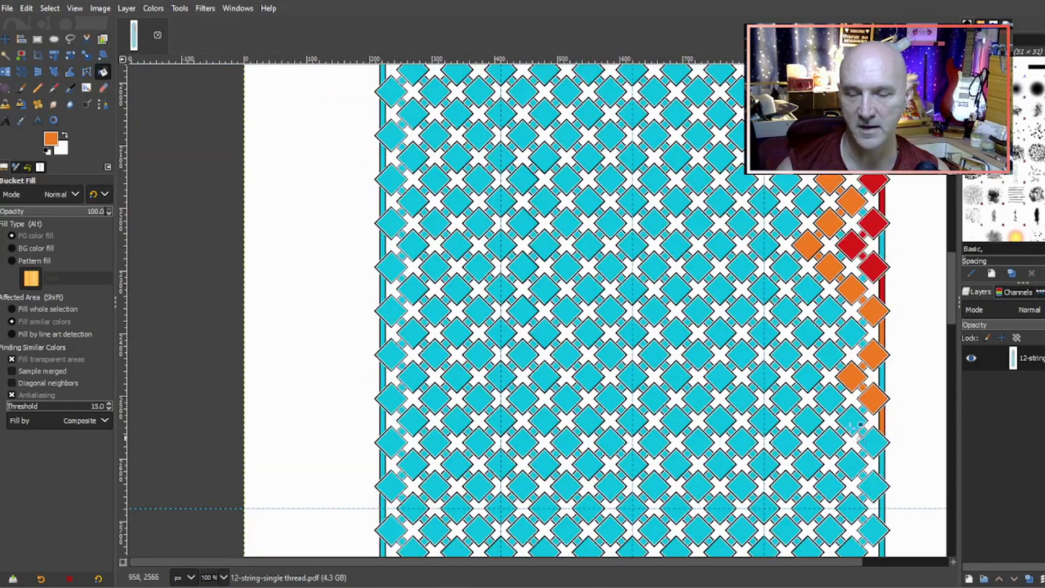
- Sample yellow, then fill five small squares near the orange, blue and green diamonds yellow
{"action": "scroll", "coordinate": [893, 484], "scroll_direction": "up", "scroll_amount": 12}
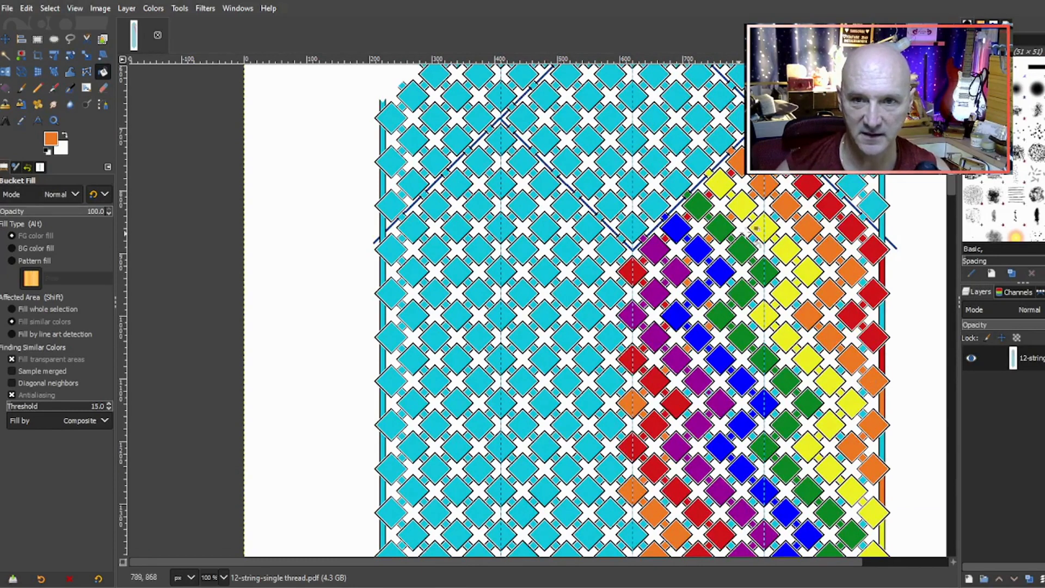
{"action": "left_click", "coordinate": [765, 229], "text": "ctrl"}
{"action": "scroll", "coordinate": [808, 203], "scroll_direction": "up", "scroll_amount": 2}
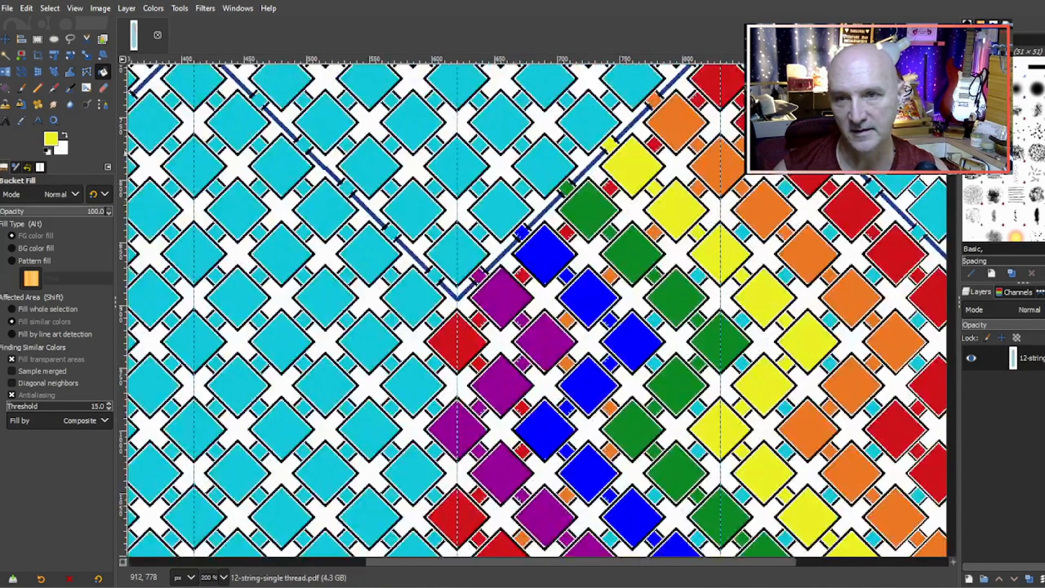
{"action": "left_click", "coordinate": [787, 188]}
{"action": "left_click", "coordinate": [743, 232]}
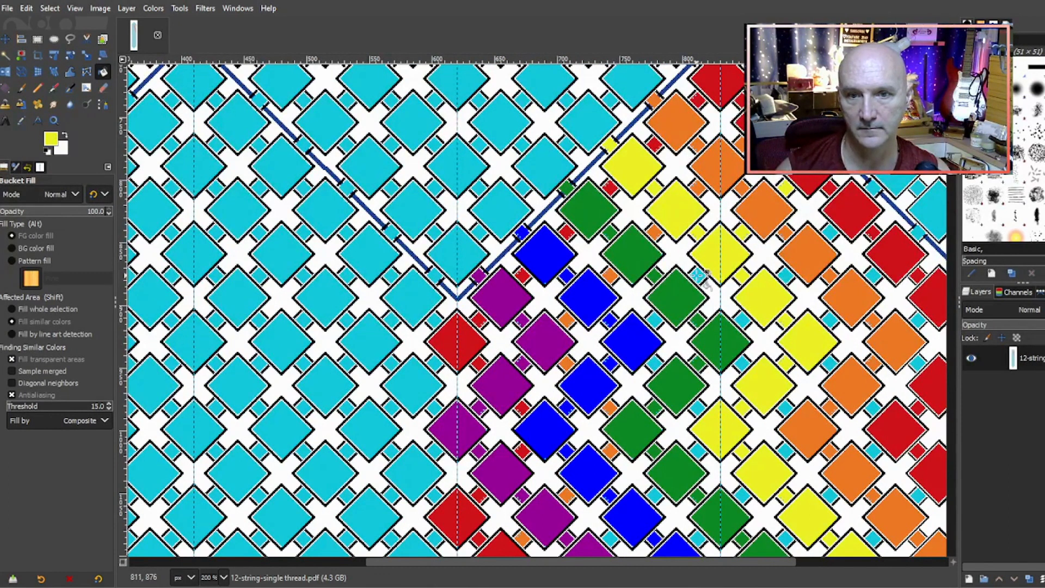
{"action": "left_click", "coordinate": [655, 319]}
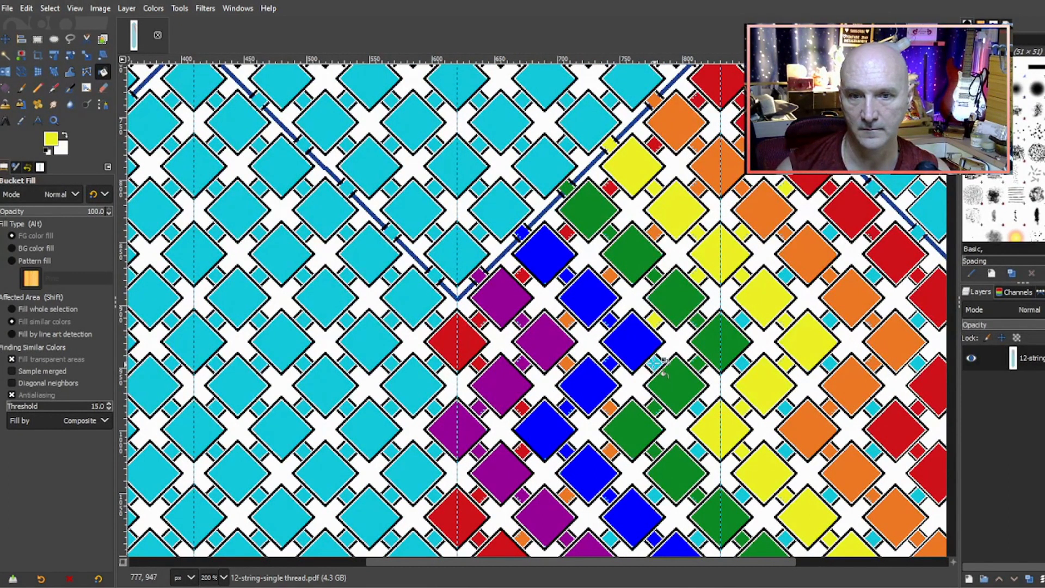
{"action": "left_click", "coordinate": [655, 362]}
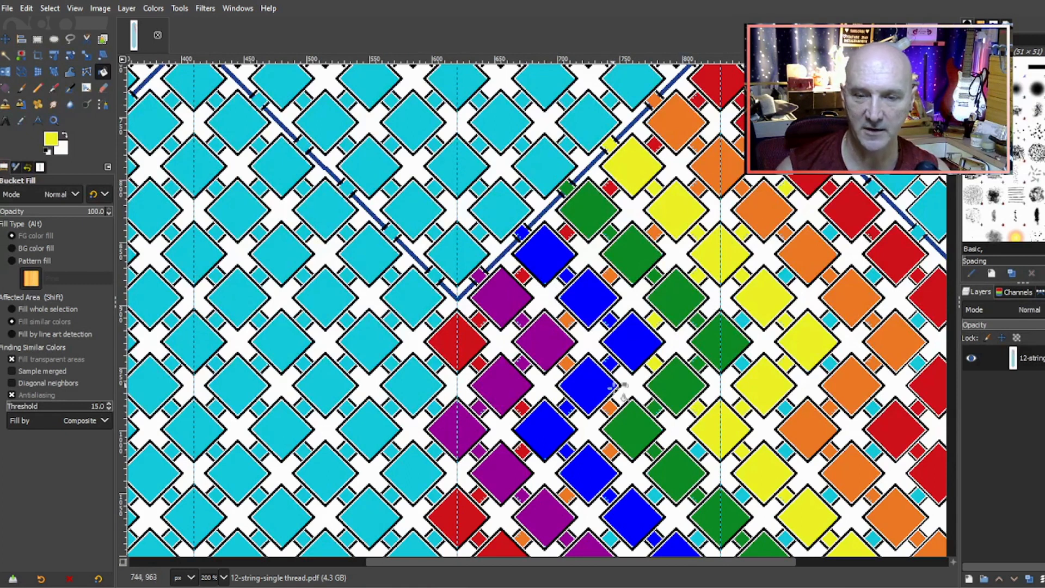
{"action": "scroll", "coordinate": [699, 356], "scroll_direction": "down", "scroll_amount": 4}
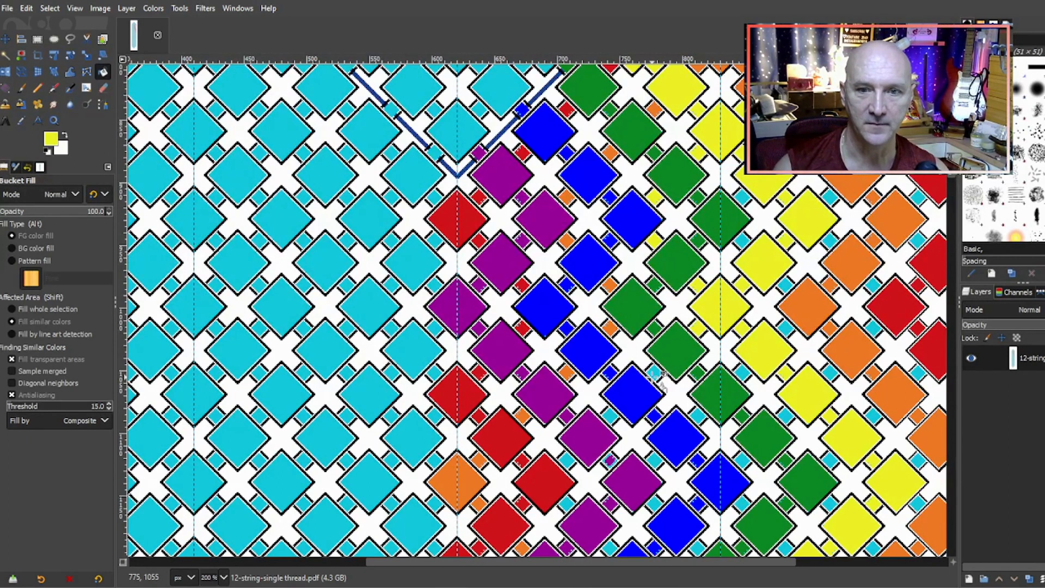
{"action": "left_click", "coordinate": [610, 417]}
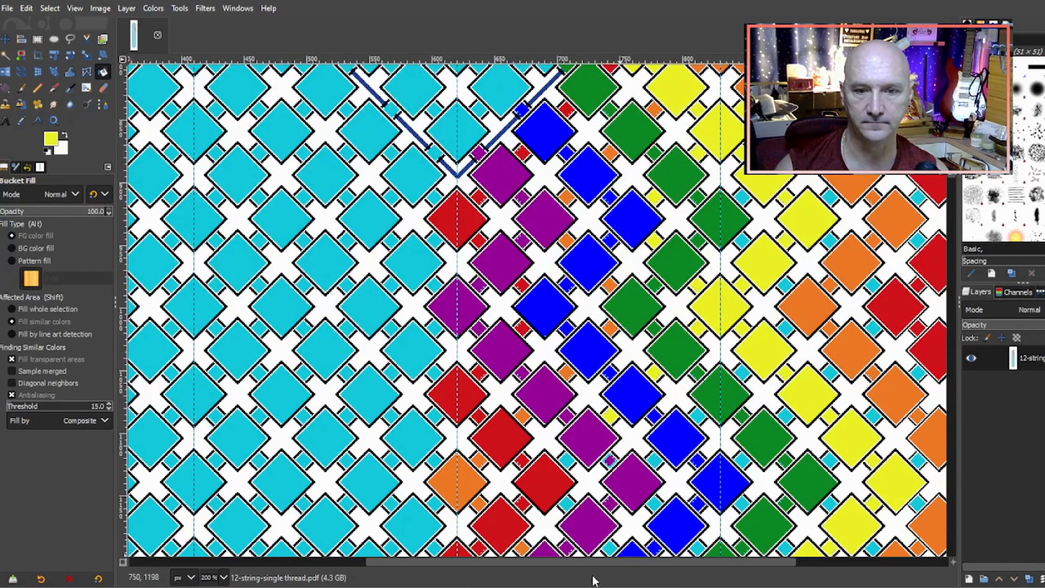
{"action": "scroll", "coordinate": [642, 564], "scroll_direction": "right", "scroll_amount": 3}
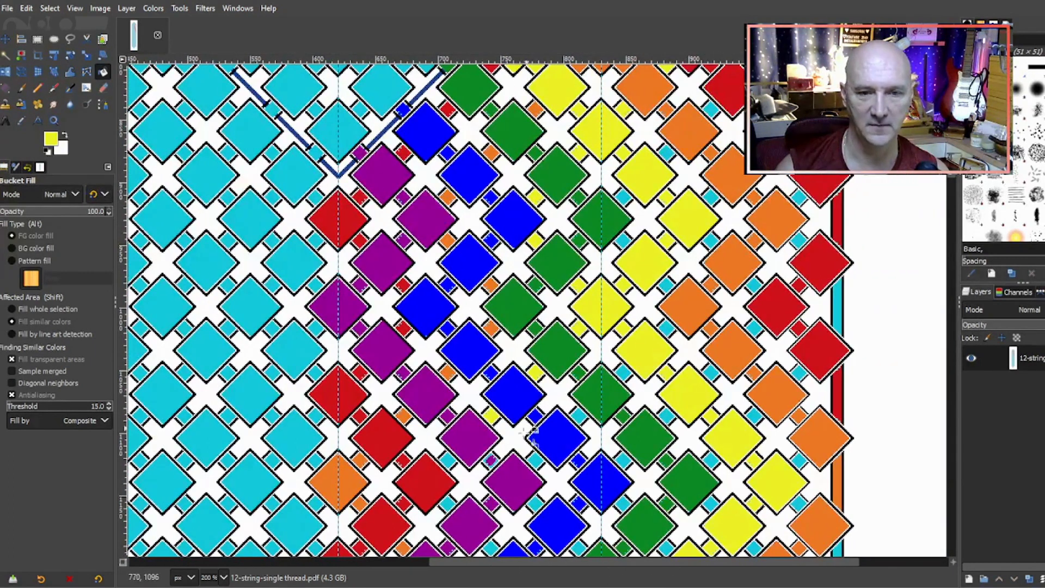
- Fill the connector squares along the diagonal yellow, ending with the first cyan diamond
{"action": "scroll", "coordinate": [408, 302], "scroll_direction": "down", "scroll_amount": 5}
{"action": "left_click", "coordinate": [447, 214]}
{"action": "left_click", "coordinate": [448, 255]}
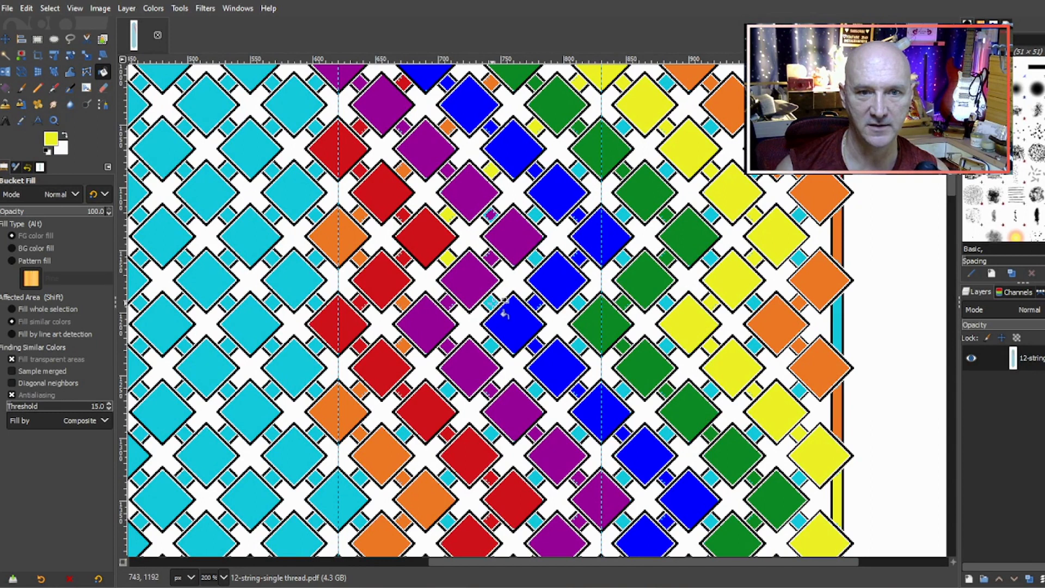
{"action": "left_click", "coordinate": [492, 345]}
{"action": "left_click", "coordinate": [447, 388]}
{"action": "left_click", "coordinate": [404, 433]}
{"action": "left_click", "coordinate": [361, 477]}
{"action": "left_click", "coordinate": [337, 492]}
{"action": "scroll", "coordinate": [348, 408], "scroll_direction": "down", "scroll_amount": 5}
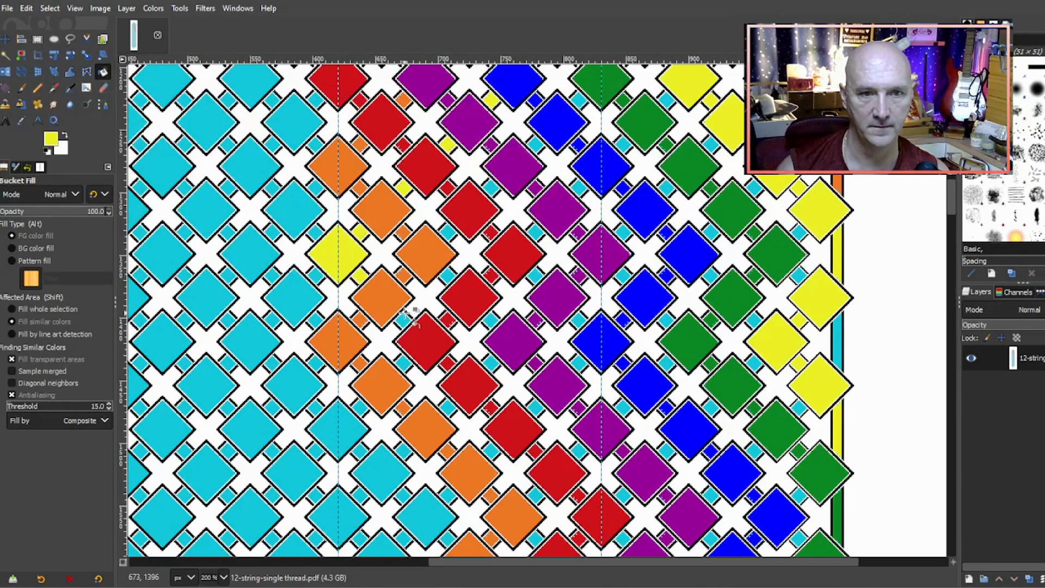
- Turn the next connector squares and cyan diamonds yellow further down the zigzag
{"action": "left_click", "coordinate": [403, 318]}
{"action": "left_click", "coordinate": [404, 362]}
{"action": "left_click", "coordinate": [360, 408]}
{"action": "left_click", "coordinate": [343, 429]}
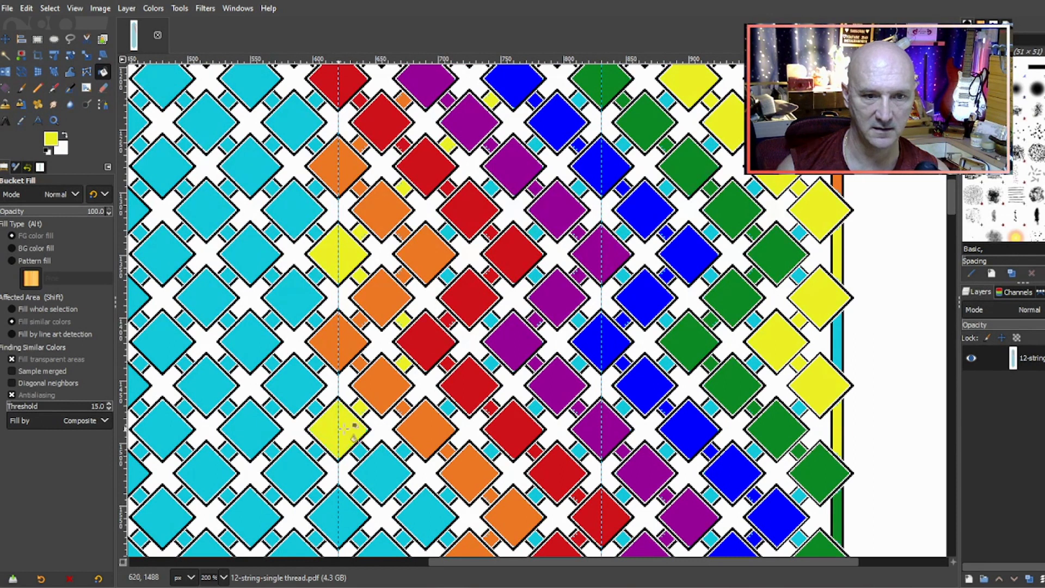
{"action": "left_click", "coordinate": [360, 451]}
{"action": "left_click", "coordinate": [383, 472]}
{"action": "scroll", "coordinate": [417, 373], "scroll_direction": "down", "scroll_amount": 3}
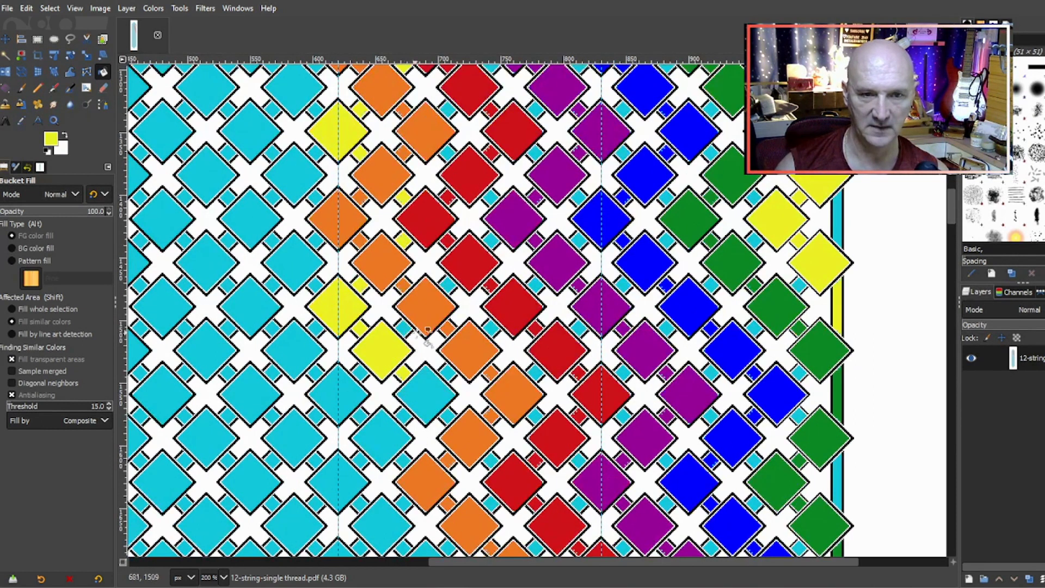
{"action": "left_click", "coordinate": [423, 400]}
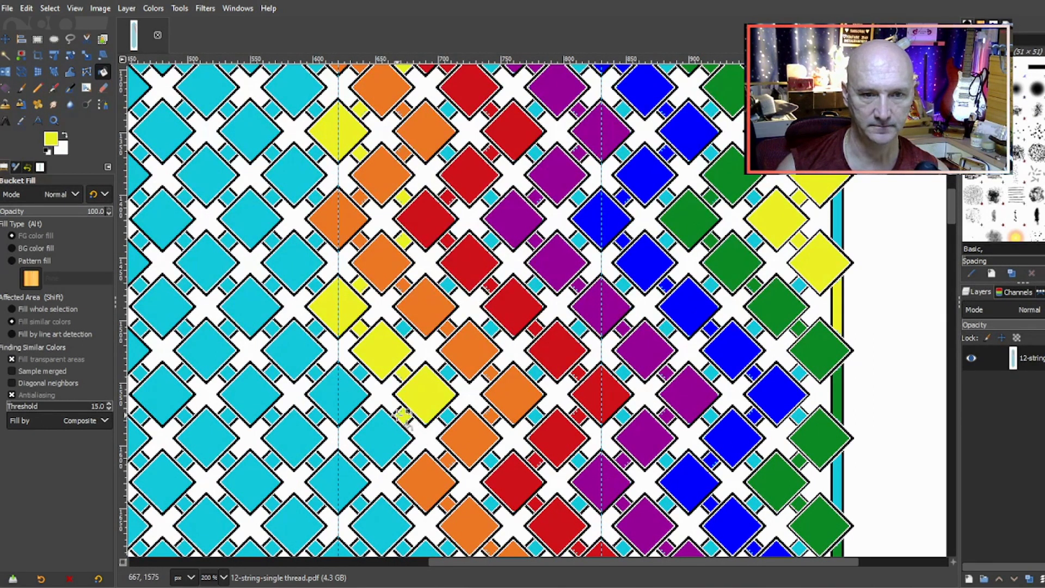
{"action": "left_click", "coordinate": [390, 438]}
{"action": "left_click", "coordinate": [334, 482]}
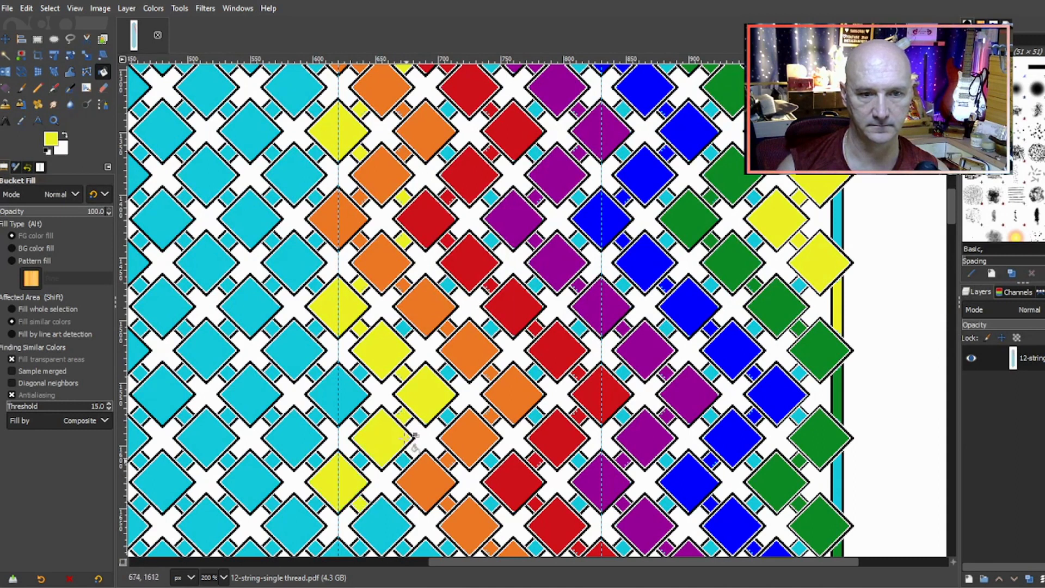
- Continue the yellow zigzag downward through eight more cyan diamonds
{"action": "scroll", "coordinate": [408, 416], "scroll_direction": "down", "scroll_amount": 3}
{"action": "left_click", "coordinate": [383, 404]}
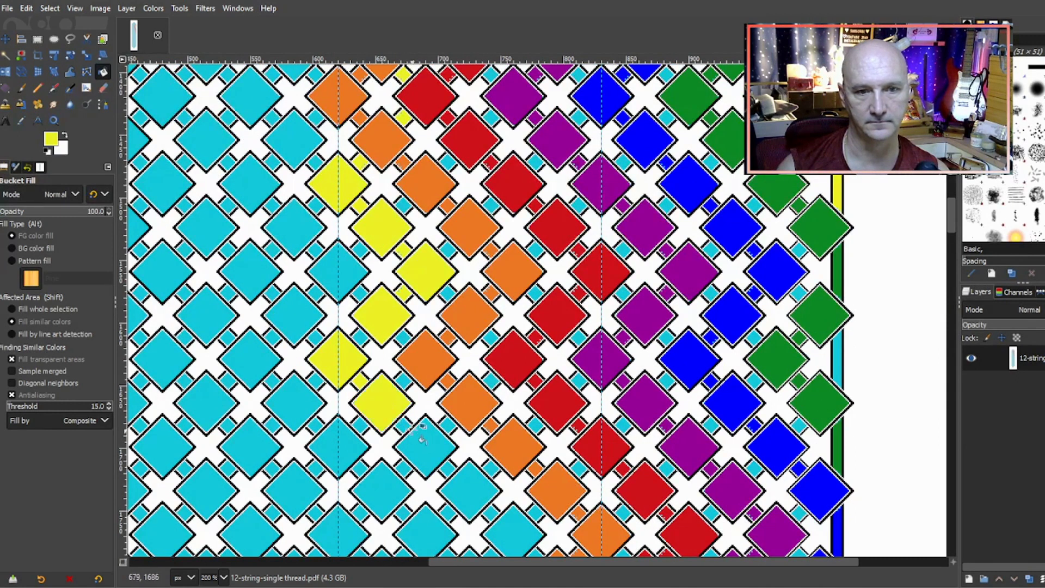
{"action": "left_click", "coordinate": [427, 437]}
{"action": "scroll", "coordinate": [451, 470], "scroll_direction": "down", "scroll_amount": 6}
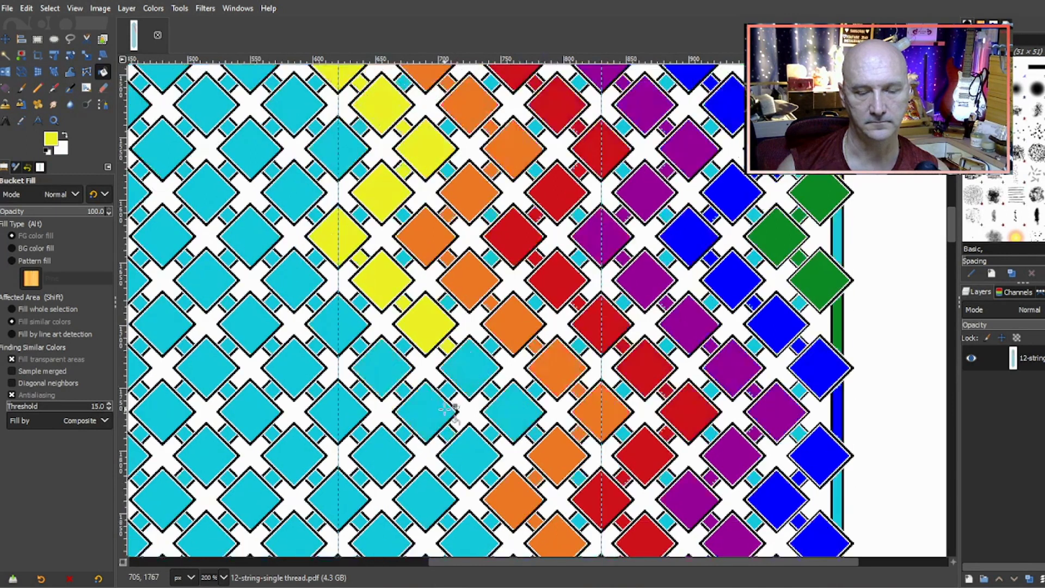
{"action": "left_click", "coordinate": [470, 256]}
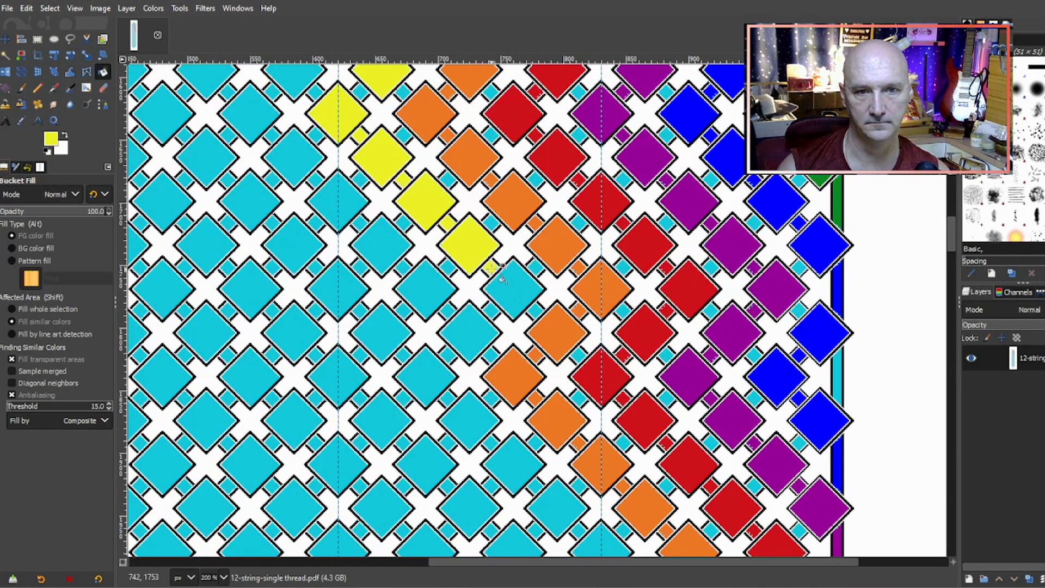
{"action": "left_click", "coordinate": [512, 294]}
{"action": "left_click", "coordinate": [470, 329]}
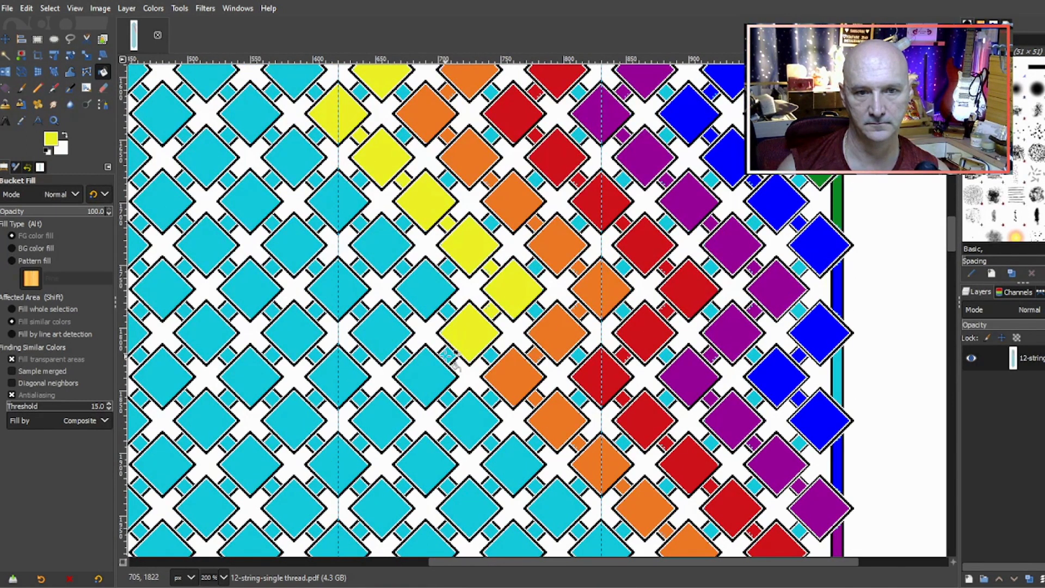
{"action": "left_click", "coordinate": [438, 381]}
{"action": "left_click", "coordinate": [464, 415]}
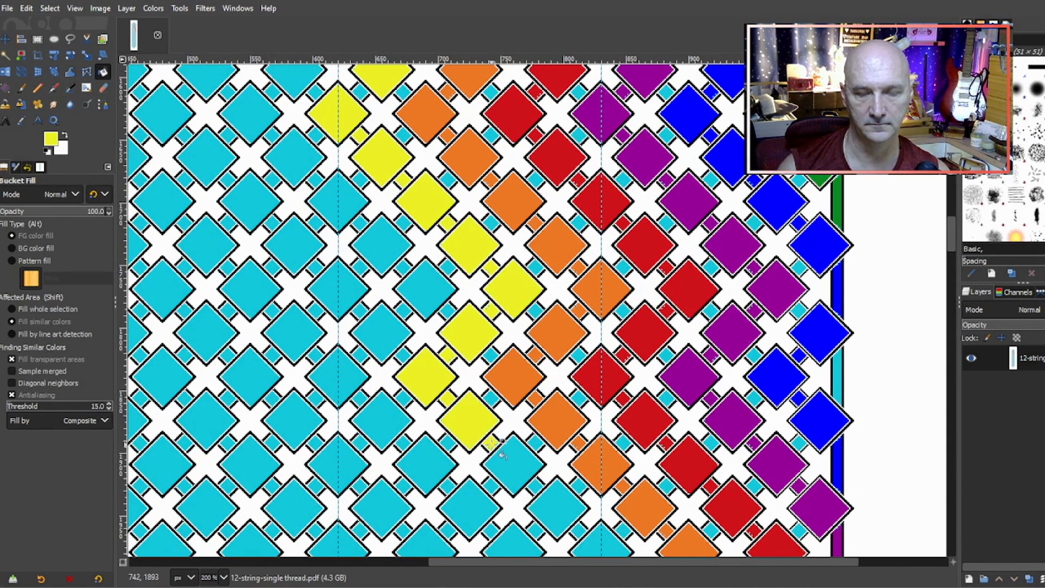
{"action": "left_click", "coordinate": [505, 453]}
- Extend the yellow zigzag rightward by nine more cyan diamonds
{"action": "scroll", "coordinate": [547, 406], "scroll_direction": "down", "scroll_amount": 3}
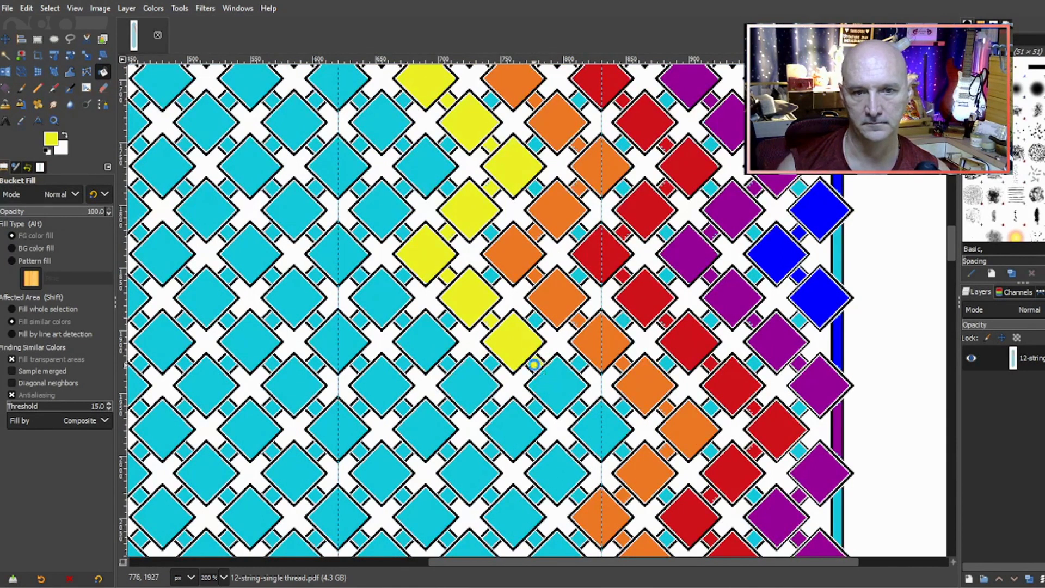
{"action": "left_click", "coordinate": [566, 389]}
{"action": "left_click", "coordinate": [593, 425]}
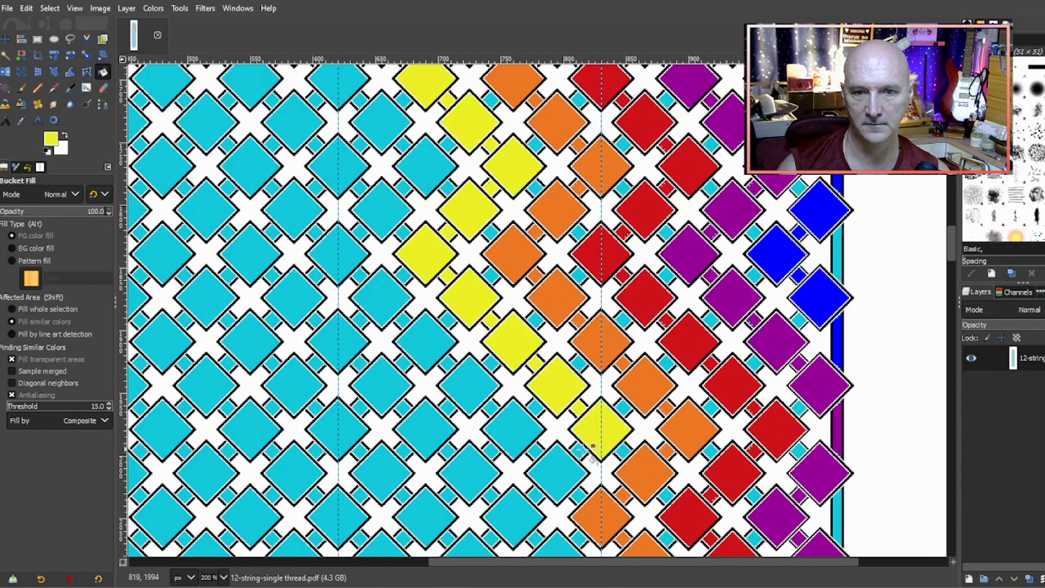
{"action": "left_click", "coordinate": [561, 458]}
{"action": "scroll", "coordinate": [543, 435], "scroll_direction": "down", "scroll_amount": 3}
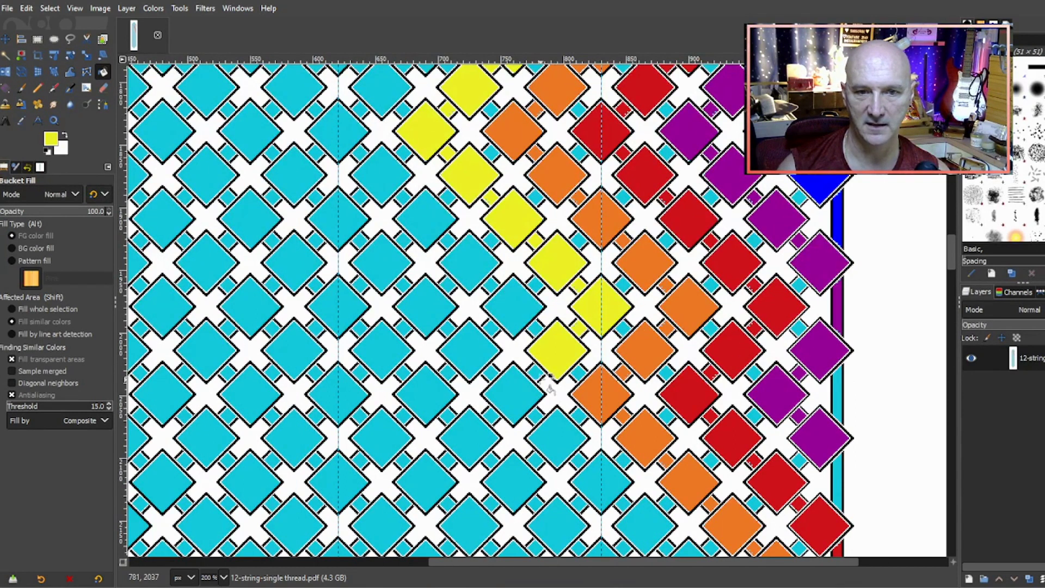
{"action": "left_click", "coordinate": [529, 388]}
{"action": "left_click", "coordinate": [560, 439]}
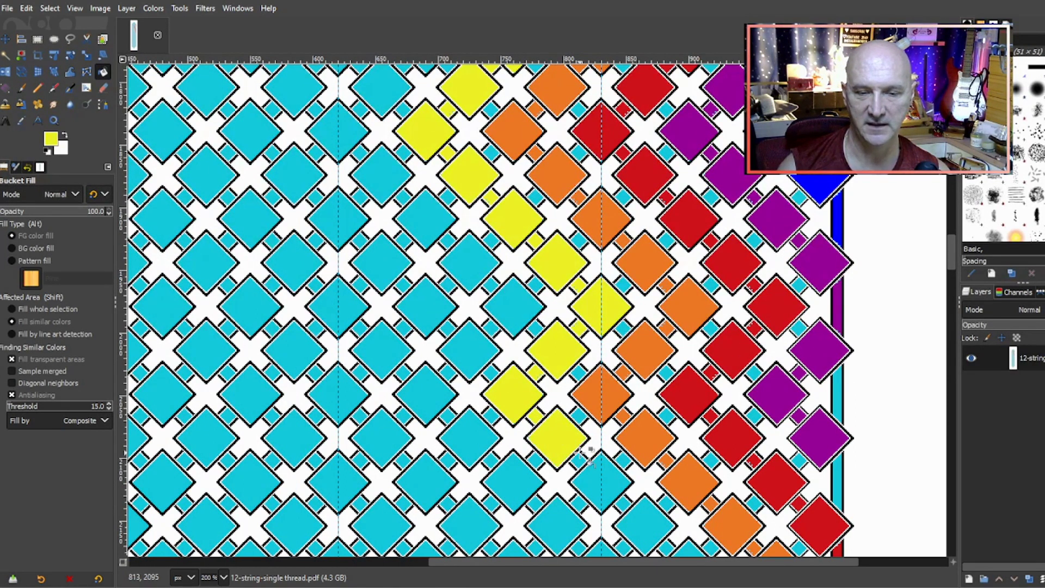
{"action": "left_click", "coordinate": [598, 482]}
{"action": "scroll", "coordinate": [597, 482], "scroll_direction": "down", "scroll_amount": 3}
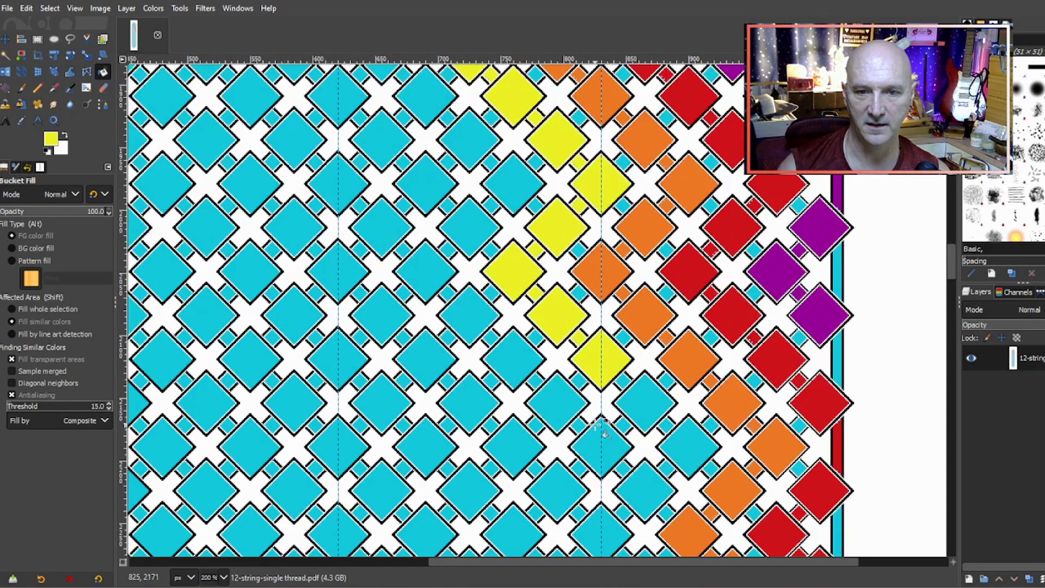
{"action": "left_click", "coordinate": [634, 400]}
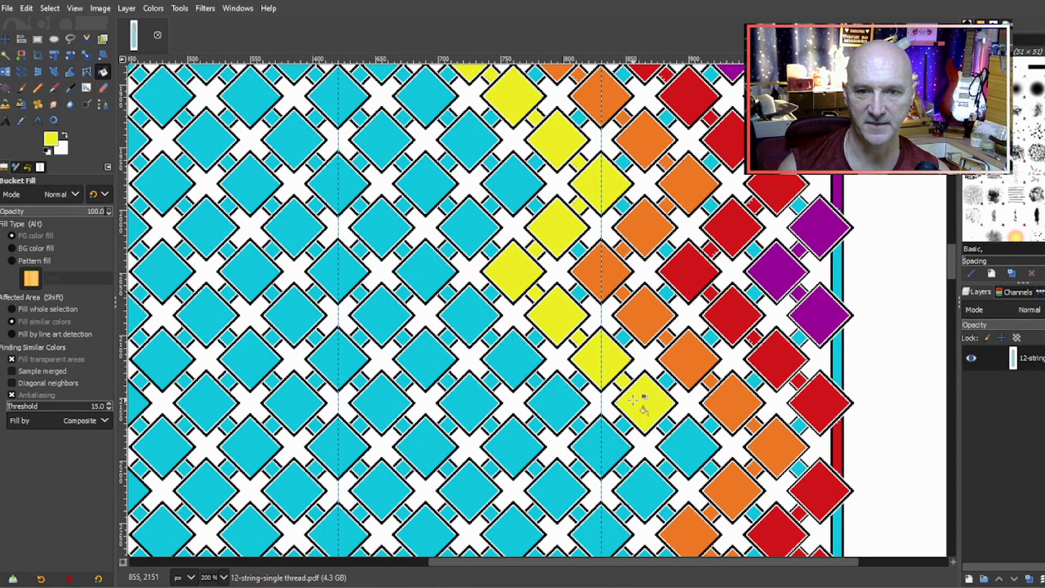
{"action": "left_click", "coordinate": [680, 444]}
{"action": "left_click", "coordinate": [631, 487]}
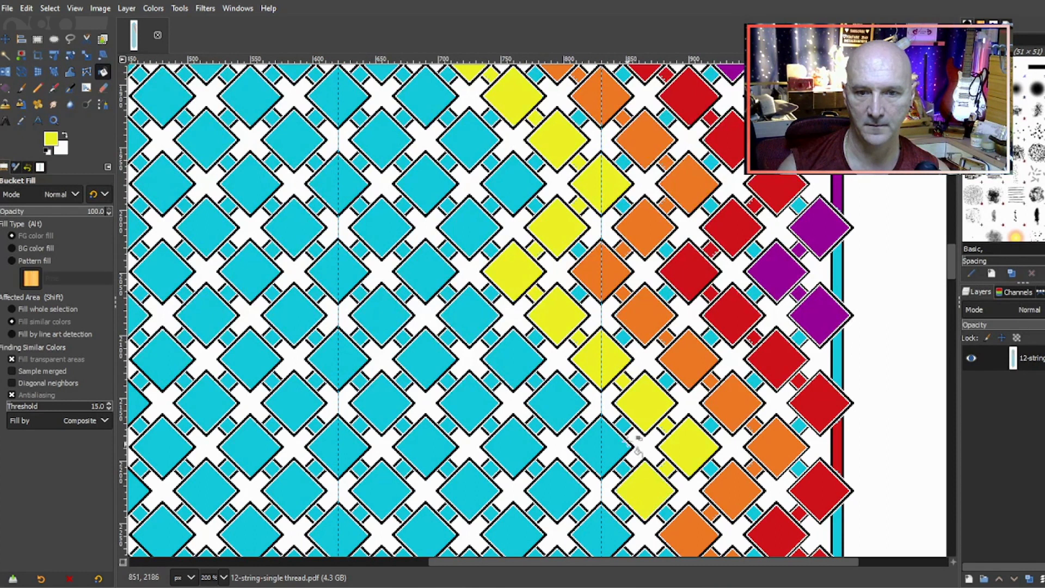
- Carry the yellow diagonal toward the right edge with nine more diamonds
{"action": "scroll", "coordinate": [631, 486], "scroll_direction": "down", "scroll_amount": 3}
{"action": "left_click", "coordinate": [618, 400]}
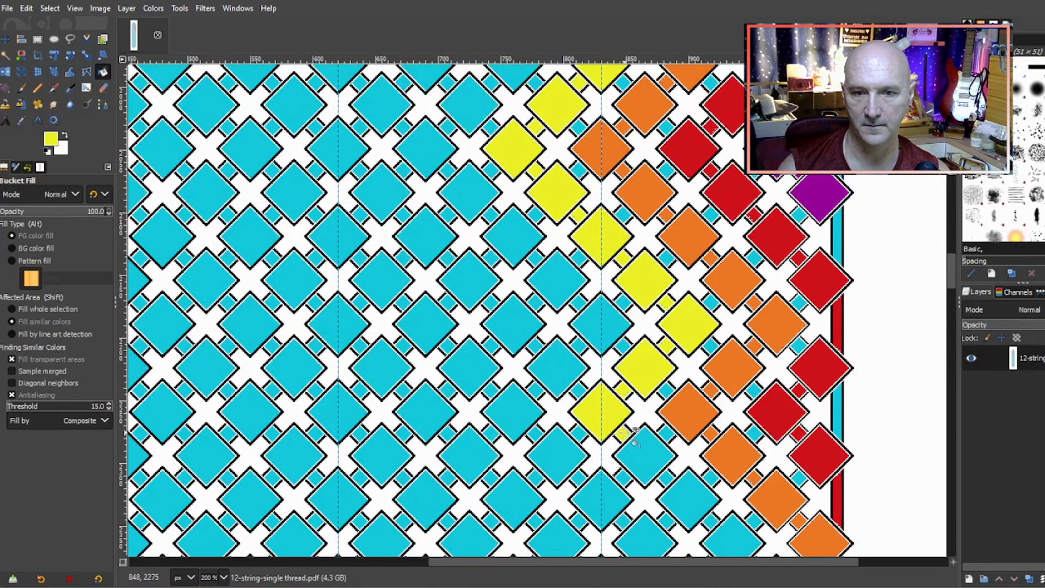
{"action": "left_click", "coordinate": [664, 463]}
{"action": "scroll", "coordinate": [667, 443], "scroll_direction": "down", "scroll_amount": 3}
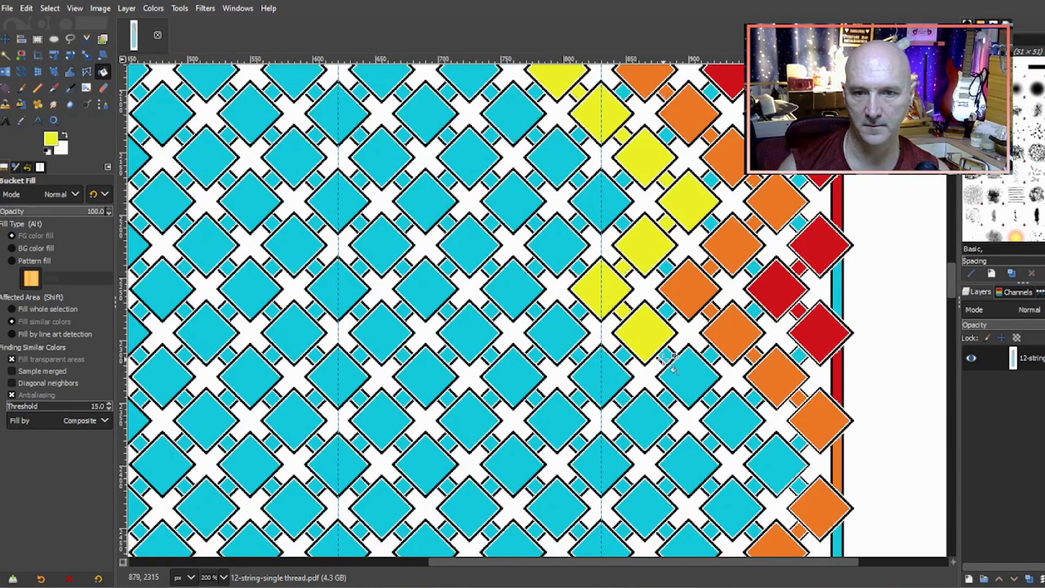
{"action": "left_click", "coordinate": [696, 383]}
{"action": "left_click", "coordinate": [721, 413]}
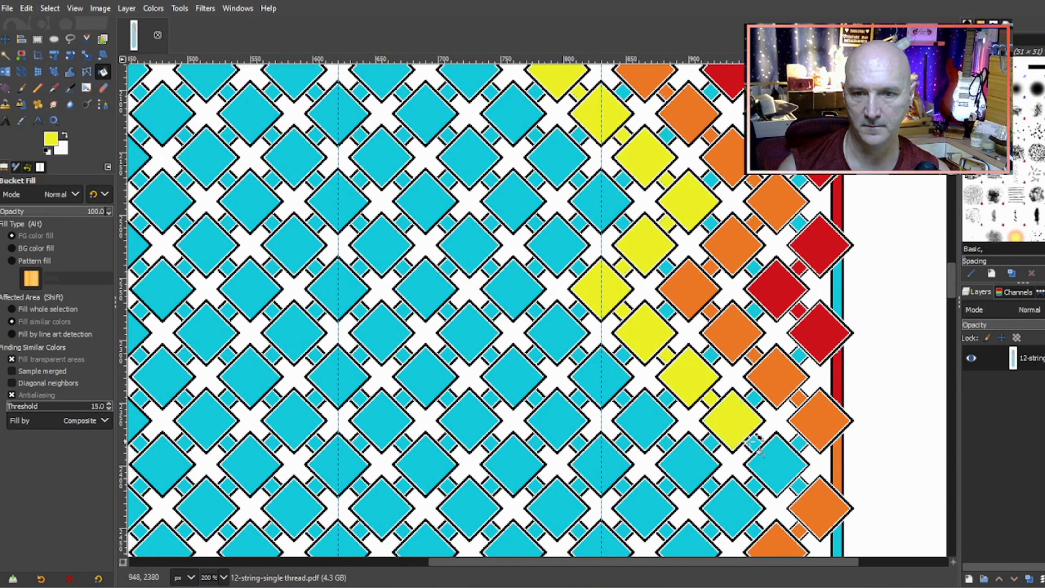
{"action": "left_click", "coordinate": [770, 458]}
{"action": "left_click", "coordinate": [746, 502]}
{"action": "scroll", "coordinate": [748, 393], "scroll_direction": "down", "scroll_amount": 3}
{"action": "left_click", "coordinate": [708, 418]}
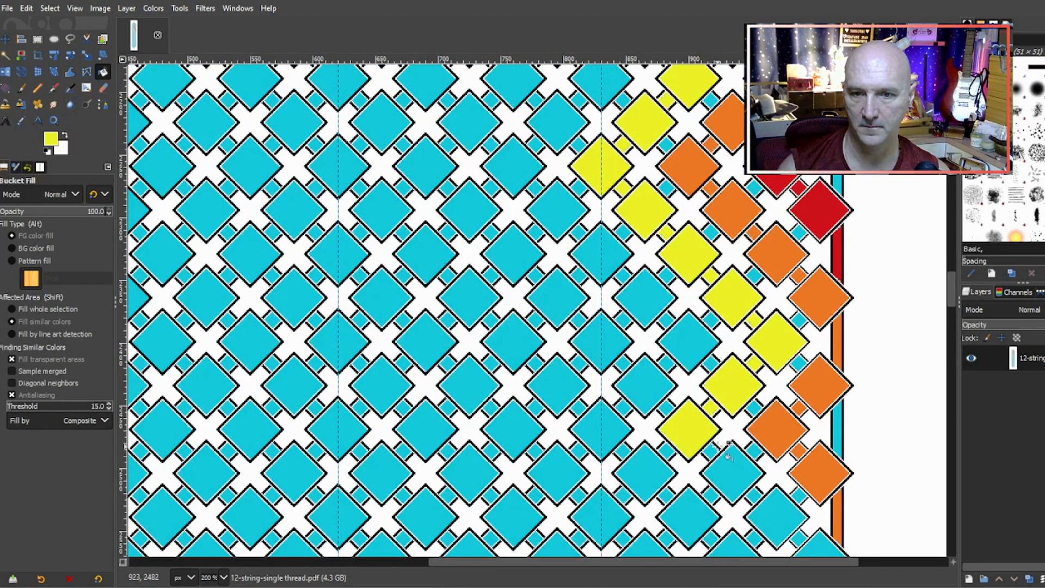
{"action": "left_click", "coordinate": [727, 458]}
{"action": "left_click", "coordinate": [767, 507]}
- Fill the edge diamonds and edge strip yellow, undoing one overextended strip fill
{"action": "scroll", "coordinate": [784, 393], "scroll_direction": "down", "scroll_amount": 3}
{"action": "left_click", "coordinate": [814, 433]}
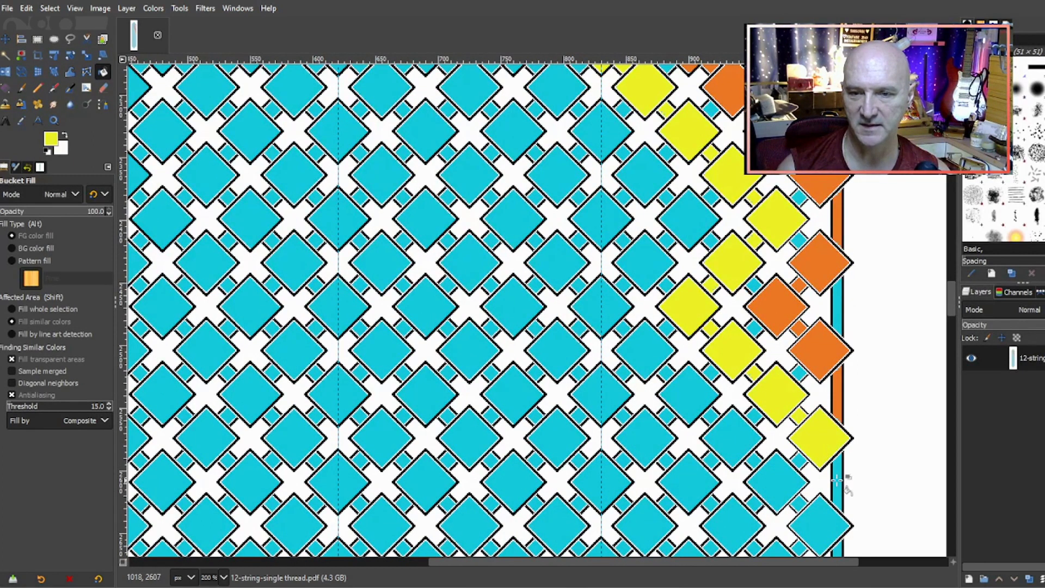
{"action": "left_click", "coordinate": [838, 482]}
{"action": "left_click", "coordinate": [816, 520]}
{"action": "scroll", "coordinate": [824, 417], "scroll_direction": "down", "scroll_amount": 3}
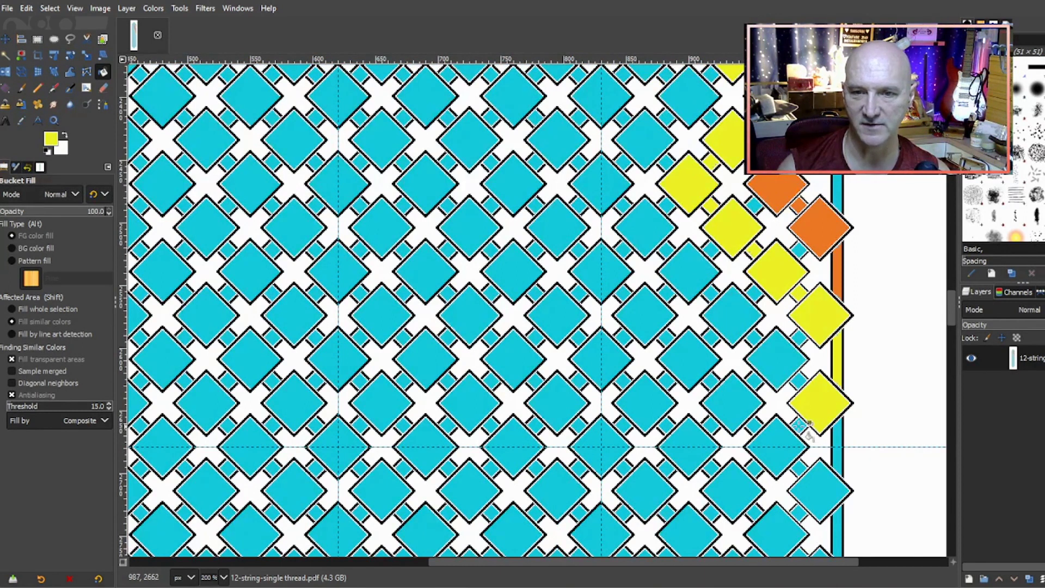
{"action": "left_click", "coordinate": [839, 439]}
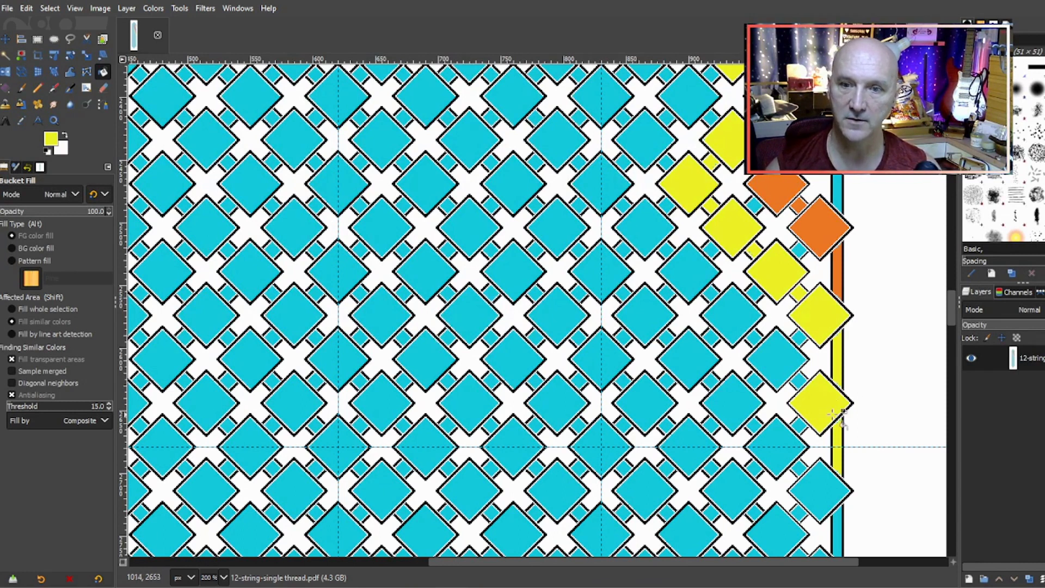
{"action": "key", "text": "ctrl+z"}
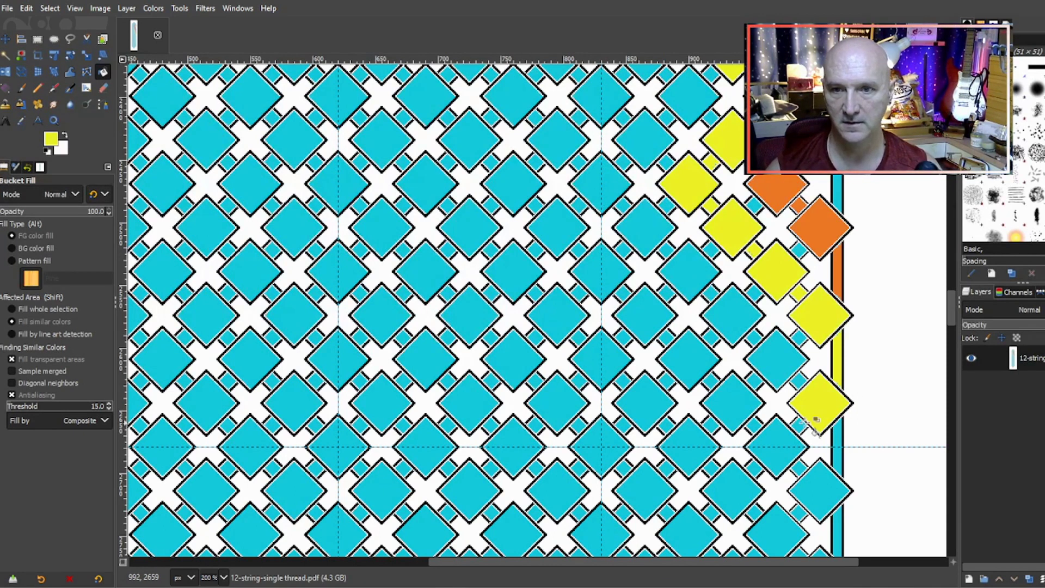
{"action": "left_click", "coordinate": [784, 438]}
{"action": "left_click", "coordinate": [798, 426]}
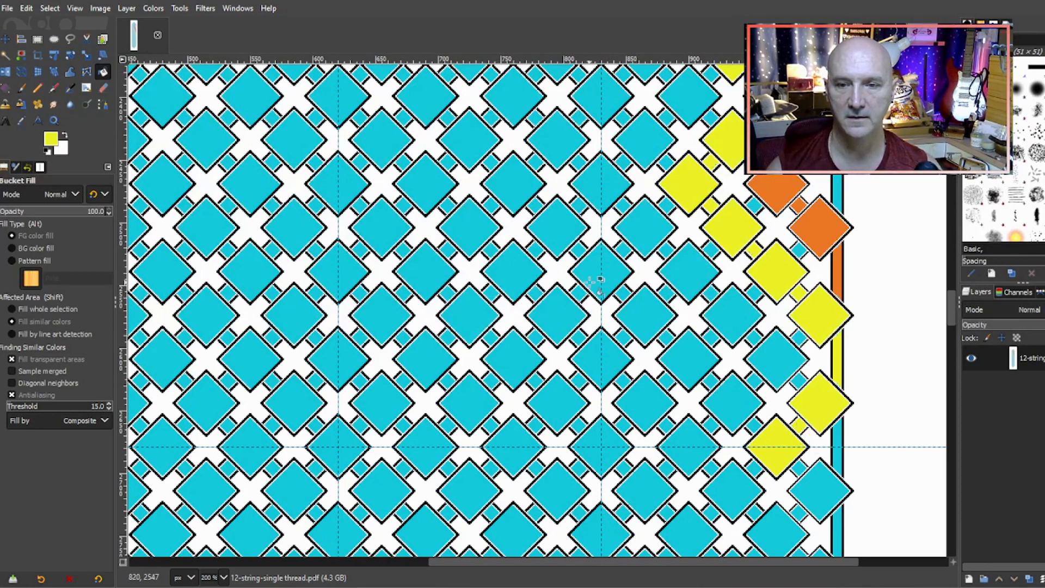
{"action": "scroll", "coordinate": [599, 280], "scroll_direction": "up", "scroll_amount": 3}
{"action": "scroll", "coordinate": [599, 277], "scroll_direction": "down", "scroll_amount": 4}
{"action": "scroll", "coordinate": [599, 275], "scroll_direction": "up", "scroll_amount": 4}
- Fill the connector squares beside the green diamonds green along the diagonal
{"action": "scroll", "coordinate": [598, 277], "scroll_direction": "up", "scroll_amount": 8}
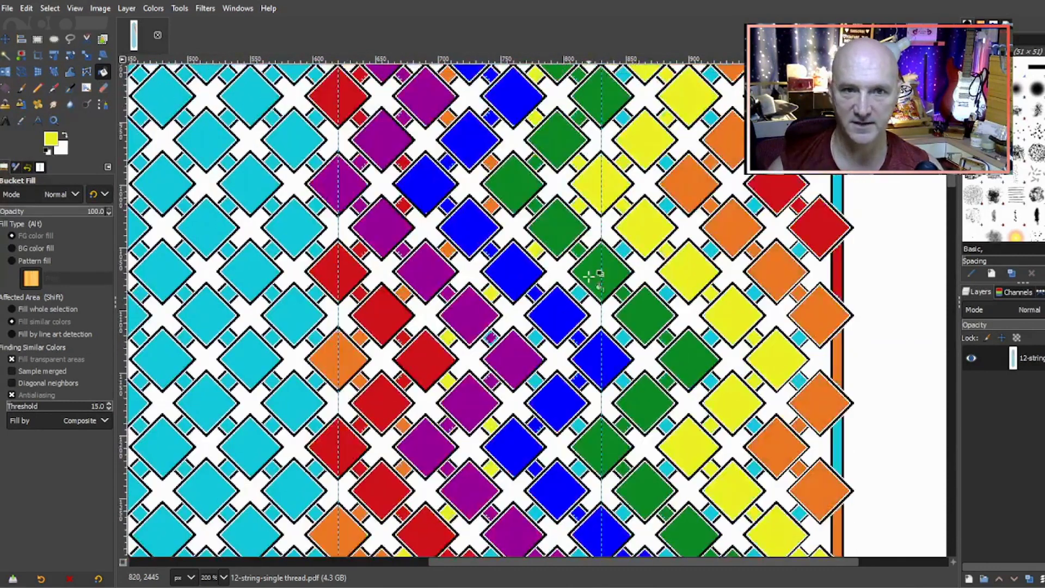
{"action": "scroll", "coordinate": [595, 276], "scroll_direction": "up", "scroll_amount": 6}
{"action": "scroll", "coordinate": [595, 277], "scroll_direction": "down", "scroll_amount": 3}
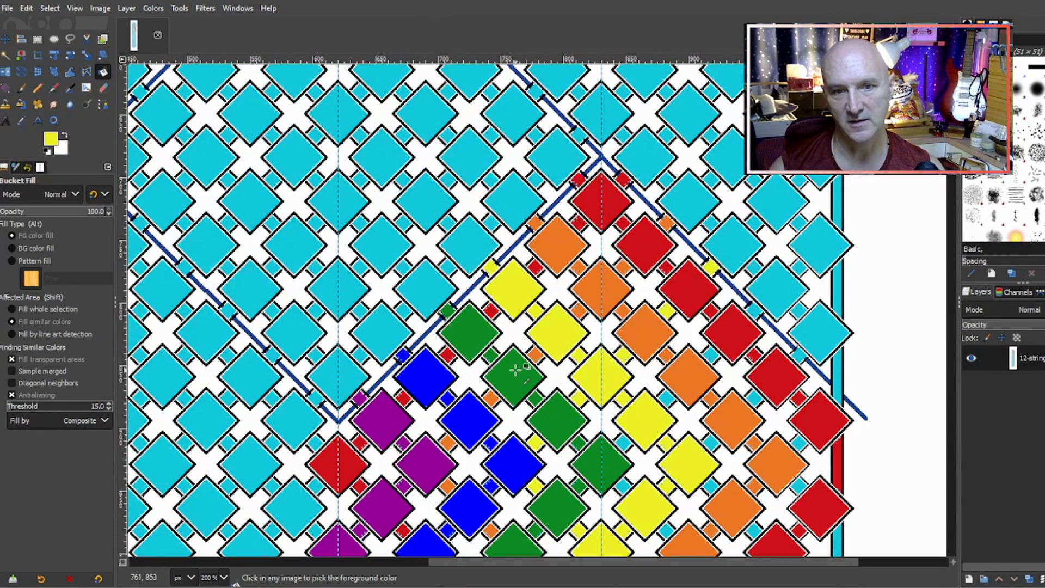
{"action": "left_click", "coordinate": [754, 310]}
{"action": "left_click", "coordinate": [711, 355]}
{"action": "left_click", "coordinate": [669, 399]}
{"action": "left_click", "coordinate": [625, 442]}
{"action": "left_click", "coordinate": [624, 487]}
{"action": "scroll", "coordinate": [680, 423], "scroll_direction": "down", "scroll_amount": 3}
{"action": "left_click", "coordinate": [669, 408]}
{"action": "left_click", "coordinate": [669, 455]}
{"action": "left_click", "coordinate": [621, 499]}
- Turn the next pairs of connector squares green further down the zigzag
{"action": "scroll", "coordinate": [618, 501], "scroll_direction": "down", "scroll_amount": 3}
{"action": "scroll", "coordinate": [612, 388], "scroll_direction": "down", "scroll_amount": 3}
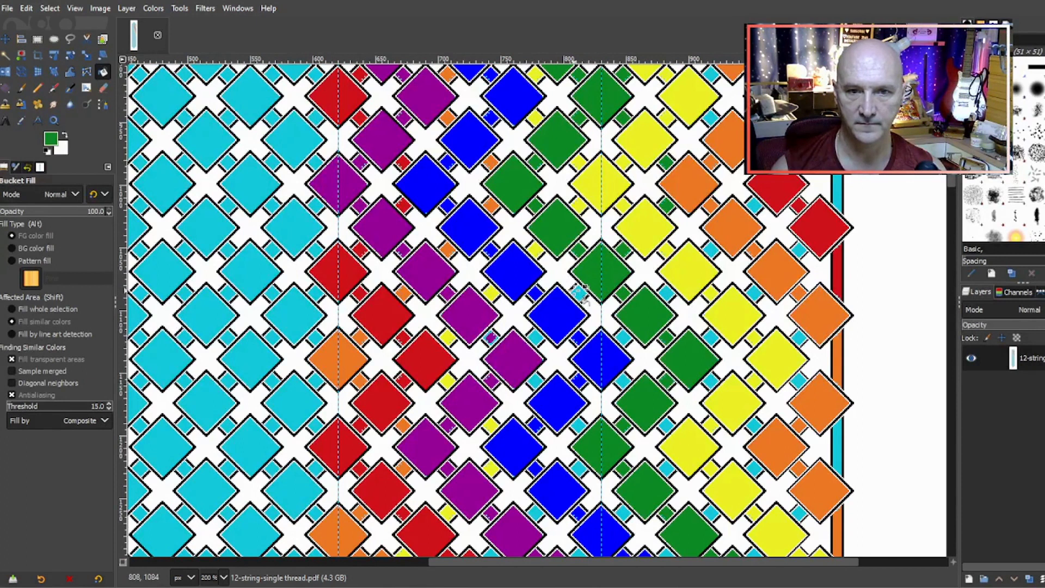
{"action": "left_click", "coordinate": [535, 336]}
{"action": "left_click", "coordinate": [536, 380]}
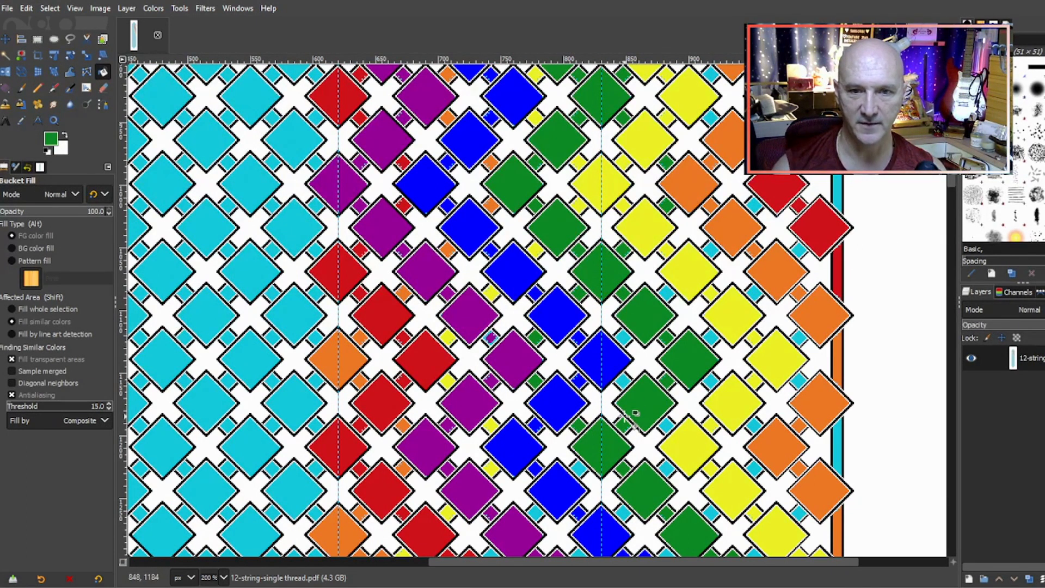
{"action": "scroll", "coordinate": [634, 414], "scroll_direction": "down", "scroll_amount": 6}
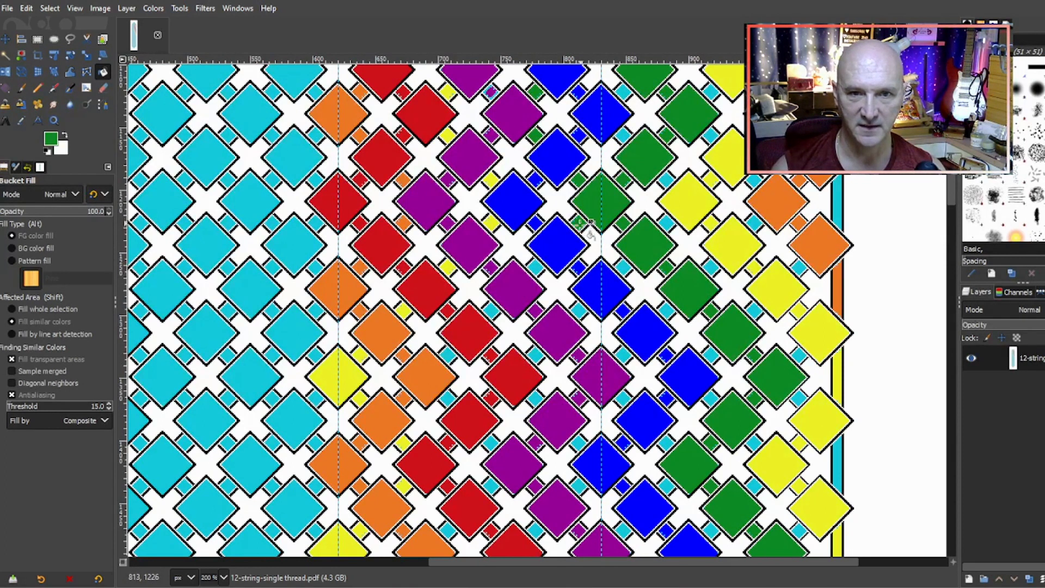
{"action": "left_click", "coordinate": [537, 267]}
{"action": "left_click", "coordinate": [490, 311]}
{"action": "left_click", "coordinate": [447, 355]}
{"action": "left_click", "coordinate": [447, 398]}
{"action": "left_click", "coordinate": [491, 442]}
- Fill the next connector squares and a cyan diamond green
{"action": "scroll", "coordinate": [496, 444], "scroll_direction": "down", "scroll_amount": 6}
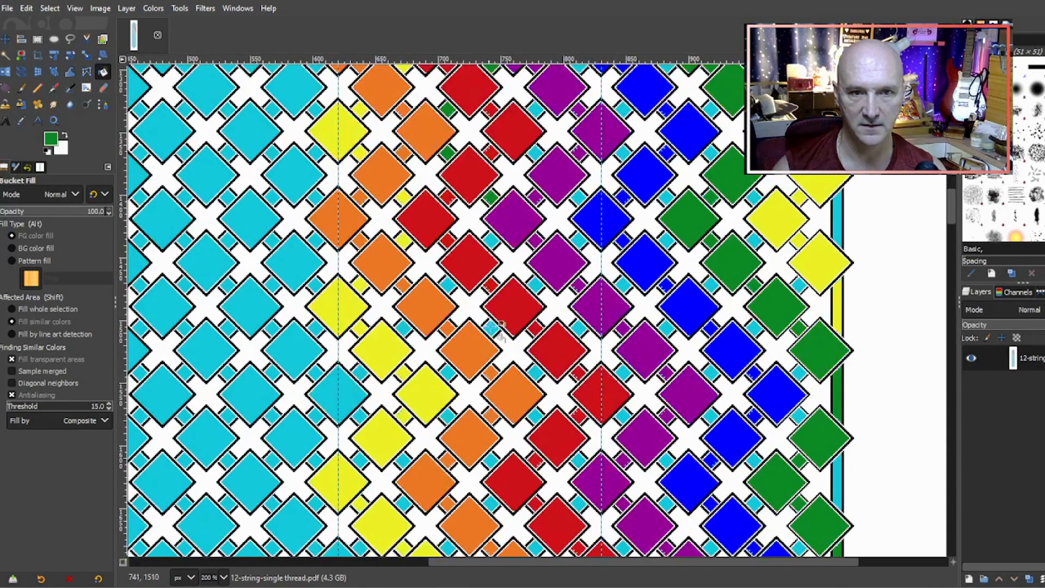
{"action": "left_click", "coordinate": [448, 284]}
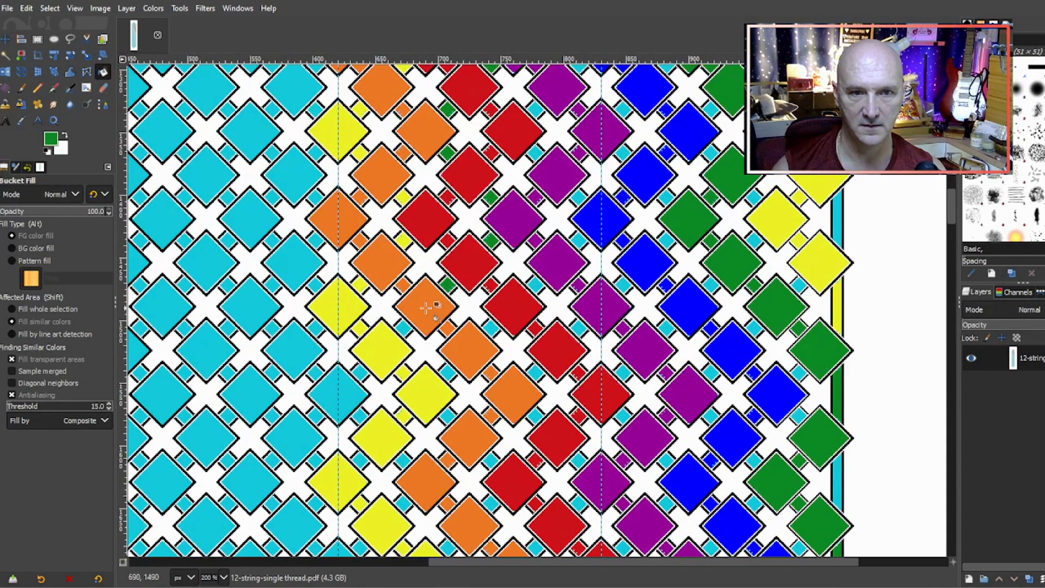
{"action": "left_click", "coordinate": [403, 328]}
{"action": "left_click", "coordinate": [360, 372]}
{"action": "left_click", "coordinate": [338, 395]}
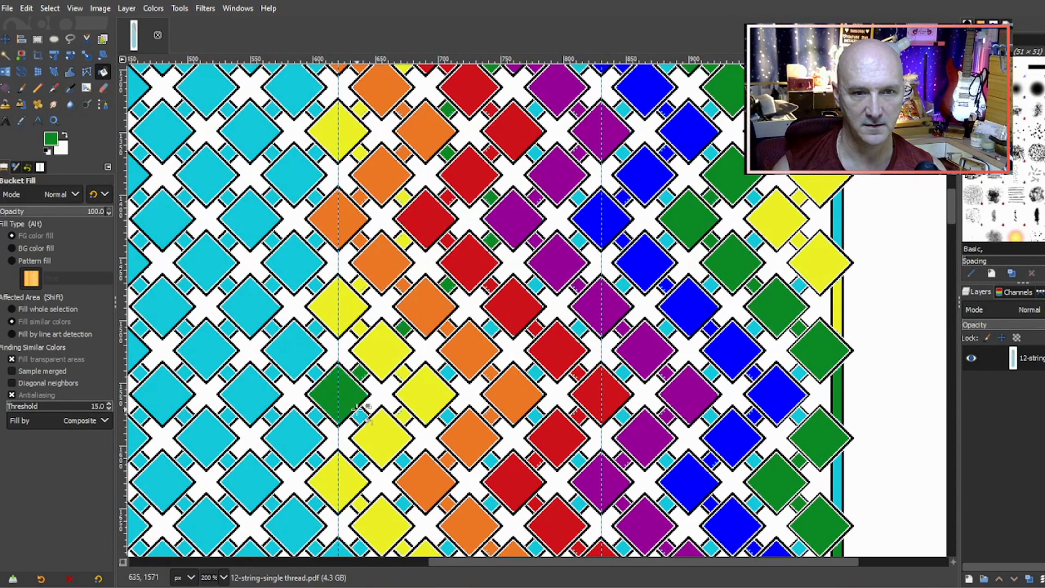
{"action": "left_click", "coordinate": [360, 415]}
- Re-pick green from a green diamond, then fill a connector square and cyan diamond green
{"action": "scroll", "coordinate": [406, 460], "scroll_direction": "down", "scroll_amount": 3}
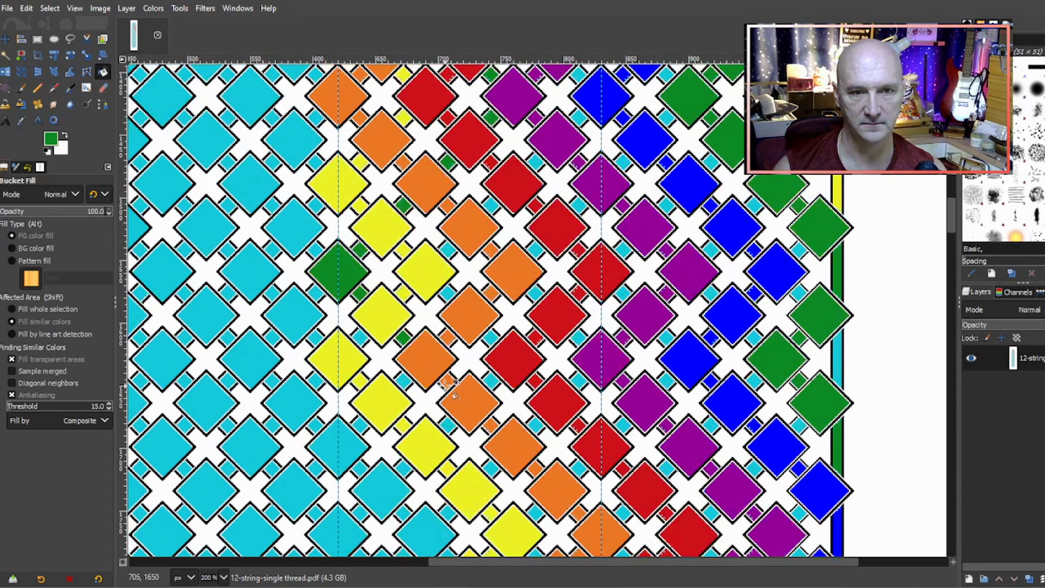
{"action": "left_click", "coordinate": [361, 349], "text": "ctrl"}
{"action": "left_click", "coordinate": [338, 273], "text": "ctrl"}
{"action": "left_click", "coordinate": [405, 381]}
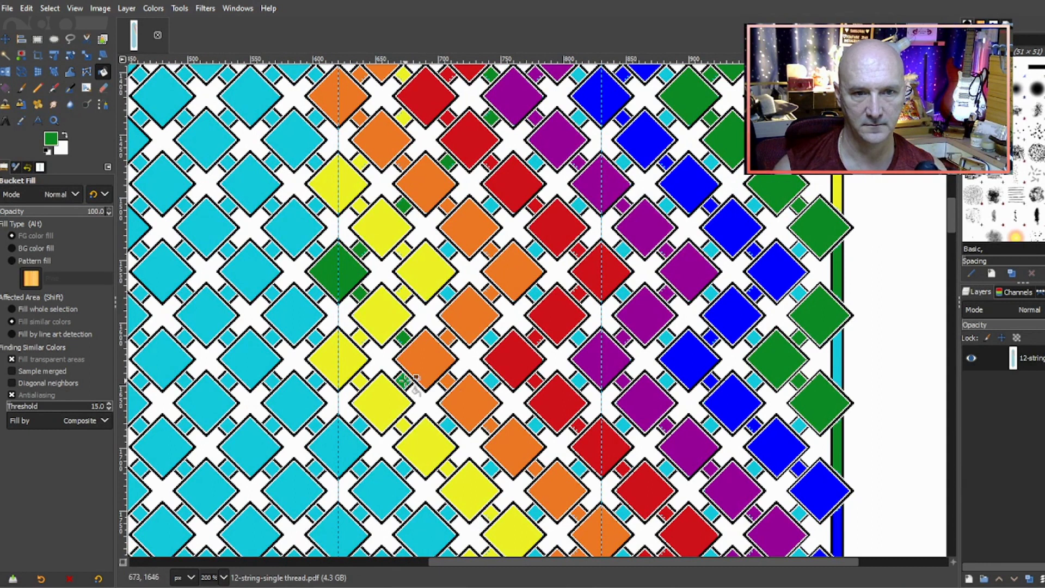
{"action": "left_click", "coordinate": [347, 434]}
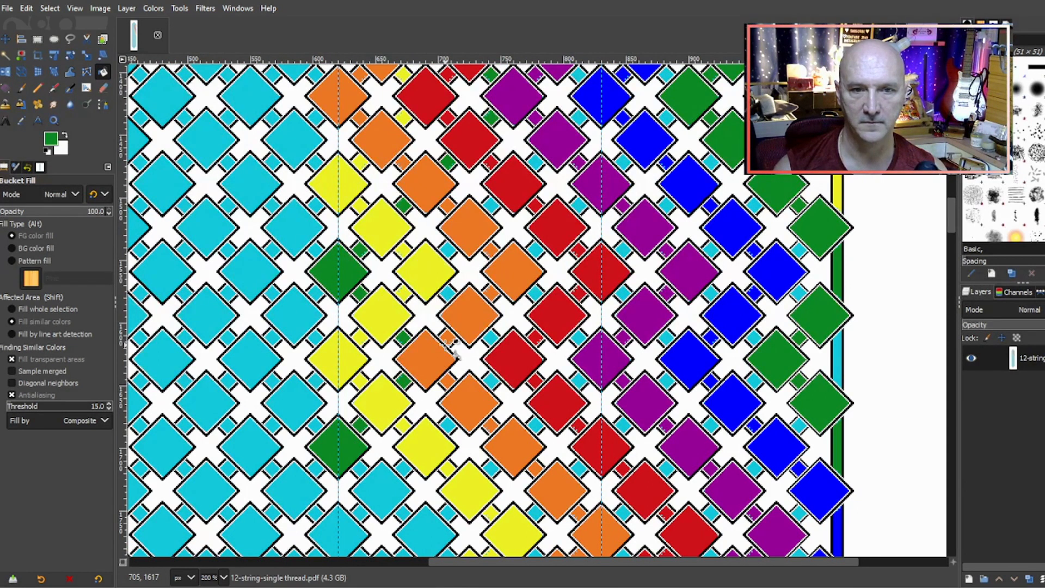
{"action": "scroll", "coordinate": [446, 344], "scroll_direction": "up", "scroll_amount": 10}
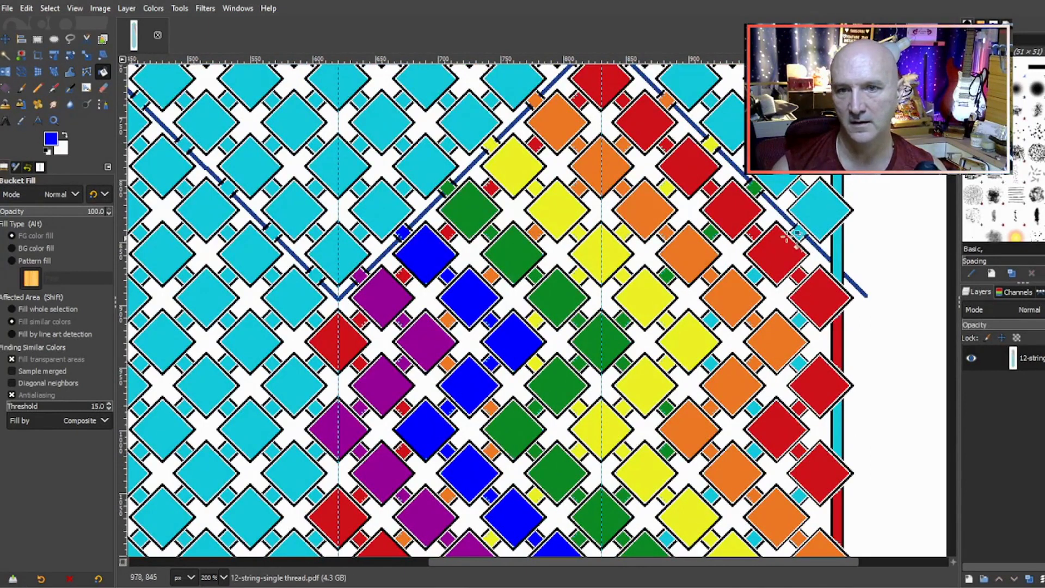
- Start a blue diagonal from a connector square, filling small diamonds blue down-left and down
{"action": "left_click", "coordinate": [799, 233]}
{"action": "left_click", "coordinate": [755, 276]}
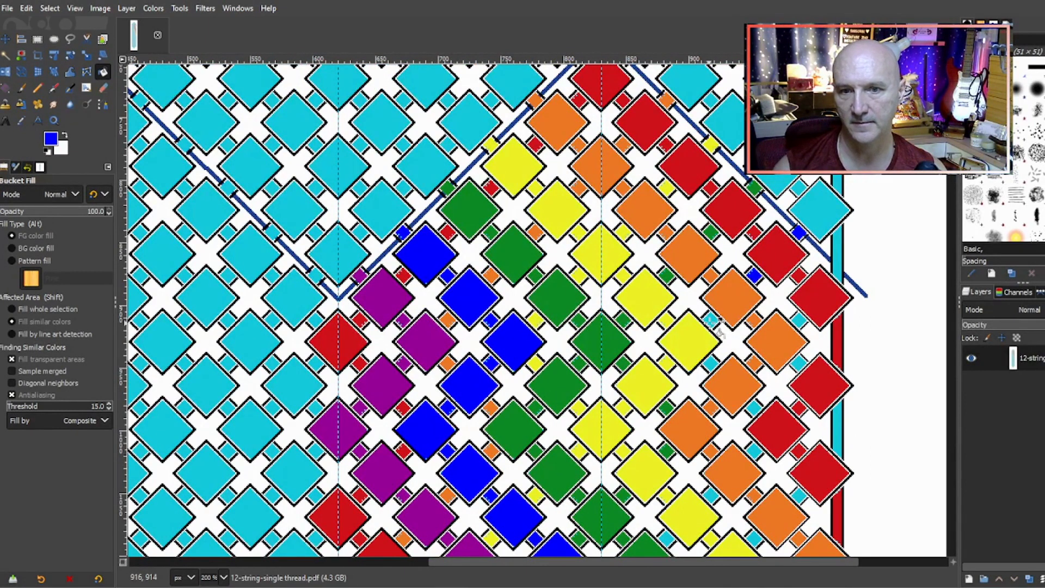
{"action": "left_click", "coordinate": [710, 320]}
{"action": "left_click", "coordinate": [711, 364]}
{"action": "left_click", "coordinate": [755, 406]}
{"action": "scroll", "coordinate": [759, 403], "scroll_direction": "down", "scroll_amount": 3}
{"action": "left_click", "coordinate": [754, 329]}
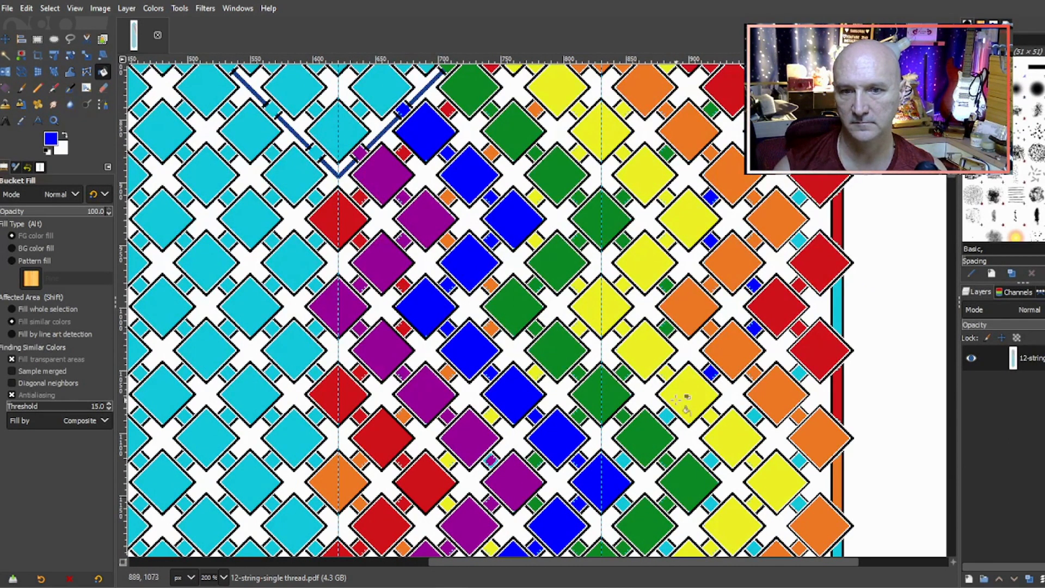
- Continue the blue diagonal with seven more small diamonds zigzagging down-right, then down-left
{"action": "scroll", "coordinate": [624, 457], "scroll_direction": "down", "scroll_amount": 6}
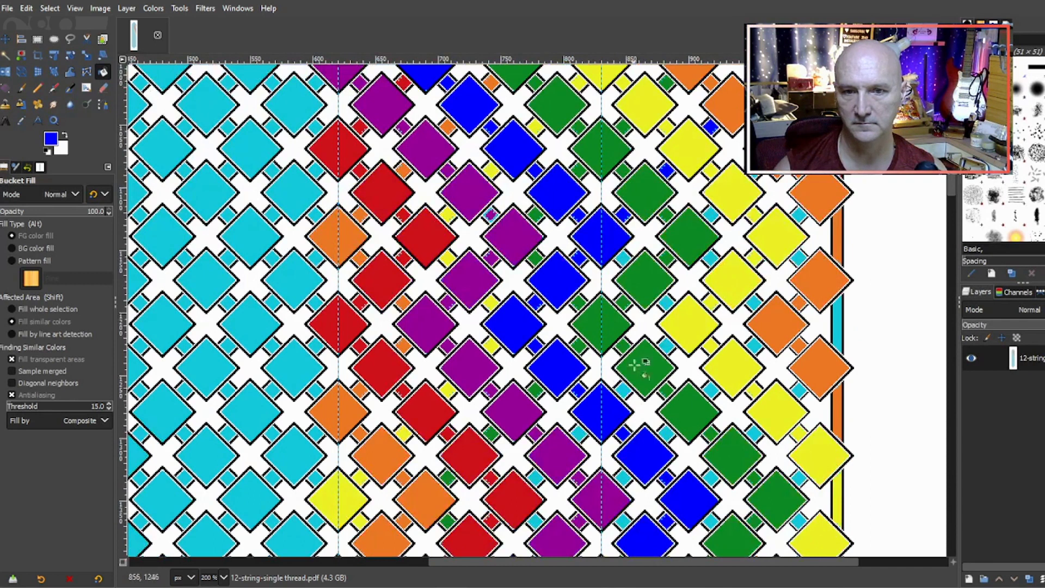
{"action": "left_click", "coordinate": [624, 258]}
{"action": "left_click", "coordinate": [667, 302]}
{"action": "left_click", "coordinate": [667, 344]}
{"action": "left_click", "coordinate": [623, 388]}
{"action": "left_click", "coordinate": [578, 433]}
{"action": "left_click", "coordinate": [534, 478]}
{"action": "left_click", "coordinate": [536, 522]}
- Extend the blue stripe further down-left with four more small cyan diamonds
{"action": "scroll", "coordinate": [556, 381], "scroll_direction": "down", "scroll_amount": 3}
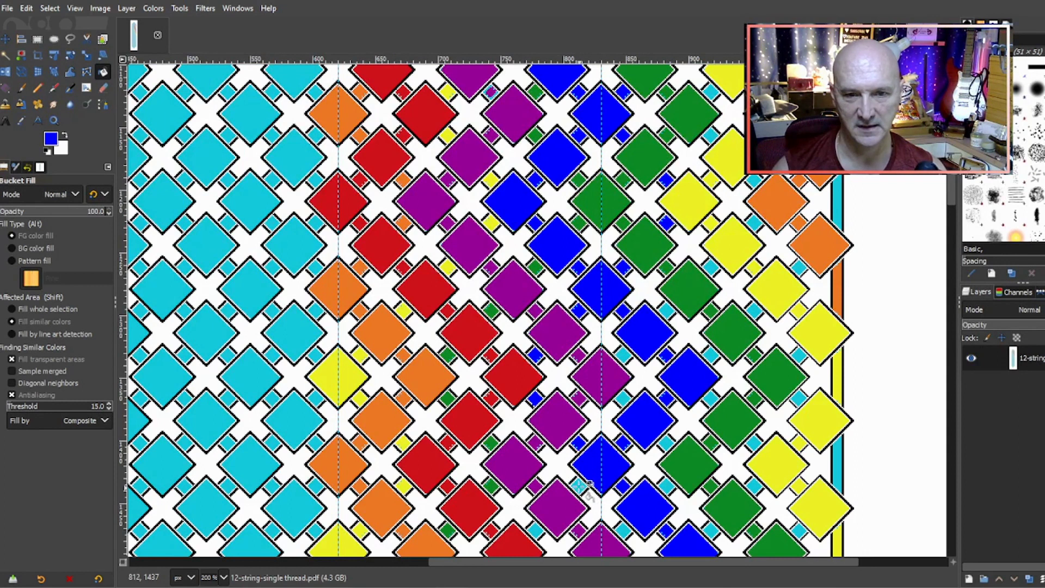
{"action": "scroll", "coordinate": [604, 389], "scroll_direction": "down", "scroll_amount": 3}
{"action": "left_click", "coordinate": [533, 413]}
{"action": "left_click", "coordinate": [491, 451]}
{"action": "left_click", "coordinate": [448, 494]}
{"action": "scroll", "coordinate": [452, 479], "scroll_direction": "down", "scroll_amount": 3}
{"action": "left_click", "coordinate": [448, 418]}
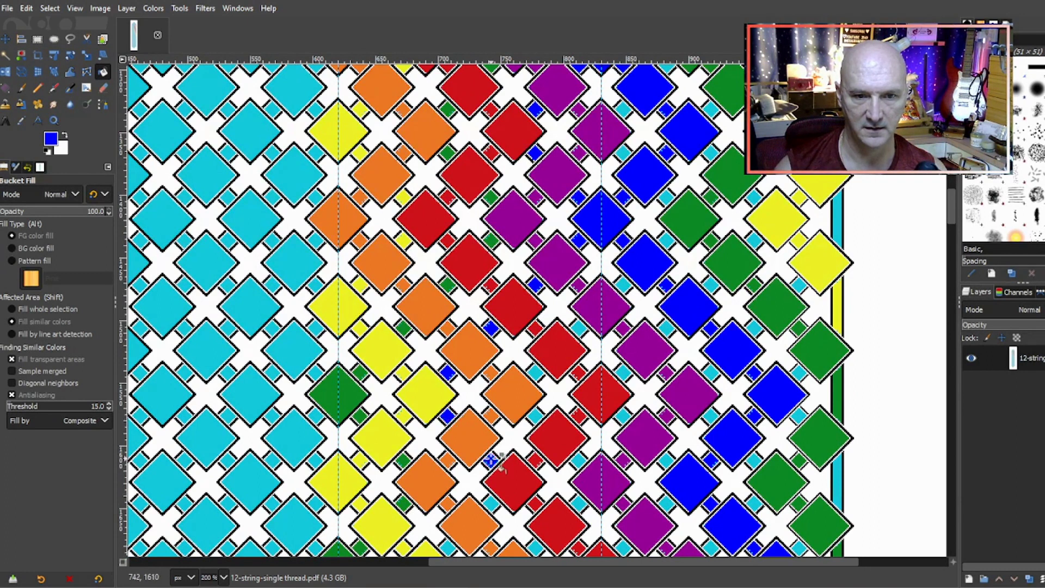
- Fill the next small connector diamonds and two large cyan diamonds blue
{"action": "scroll", "coordinate": [526, 403], "scroll_direction": "down", "scroll_amount": 5}
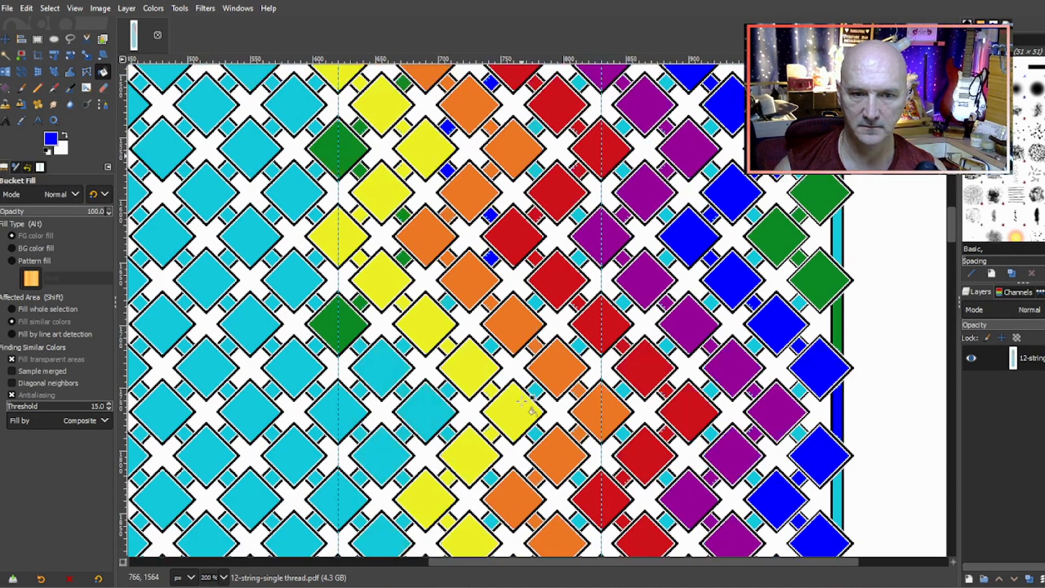
{"action": "left_click", "coordinate": [447, 302]}
{"action": "left_click", "coordinate": [403, 344]}
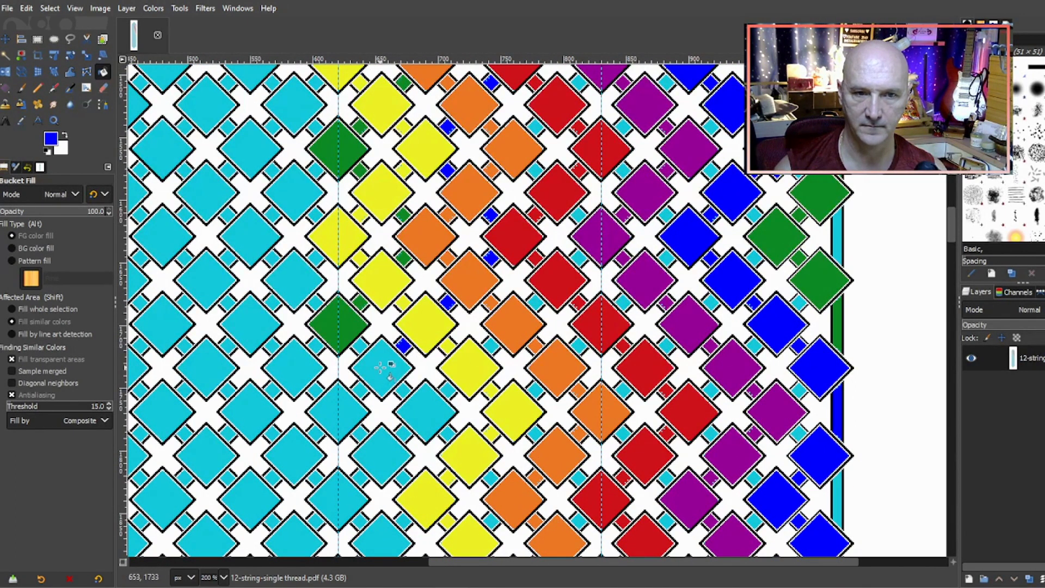
{"action": "left_click", "coordinate": [383, 374]}
{"action": "left_click", "coordinate": [359, 390]}
{"action": "left_click", "coordinate": [347, 404]}
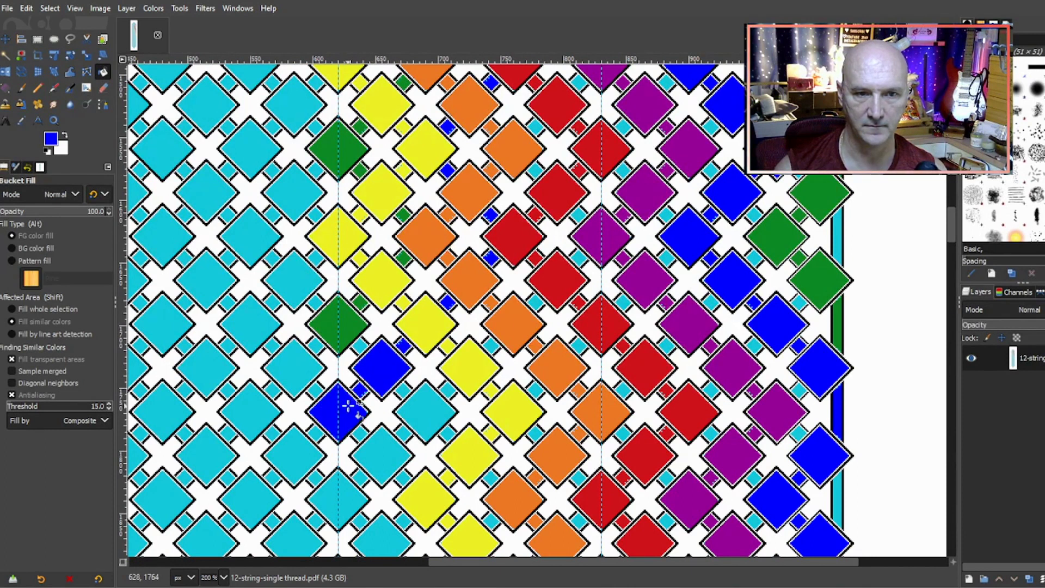
- Turn one small cyan diamond green, then fill further small and large diamonds blue
{"action": "left_click", "coordinate": [346, 323], "text": "ctrl"}
{"action": "left_click", "coordinate": [360, 344]}
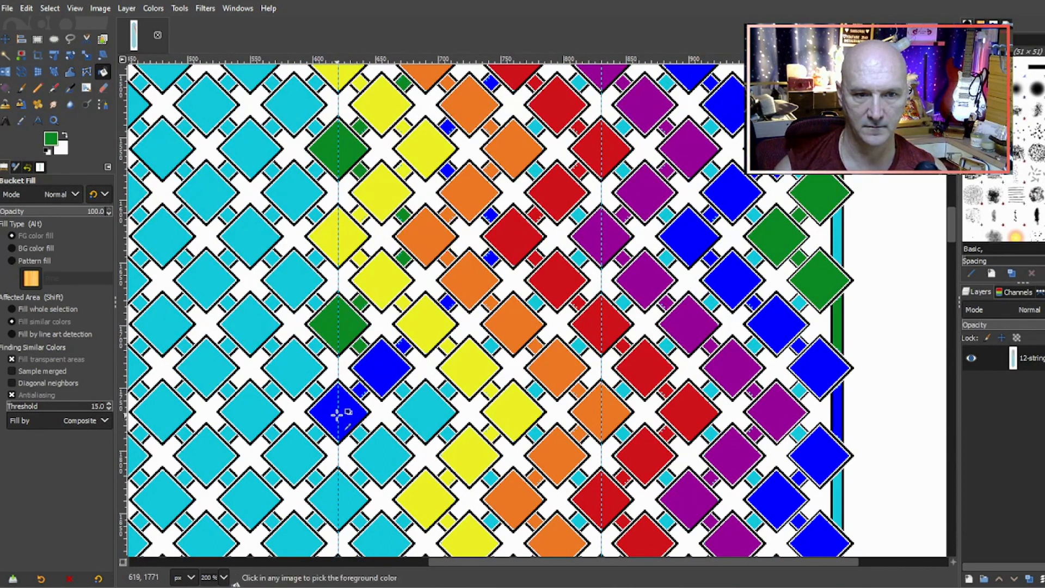
{"action": "left_click", "coordinate": [343, 416], "text": "ctrl"}
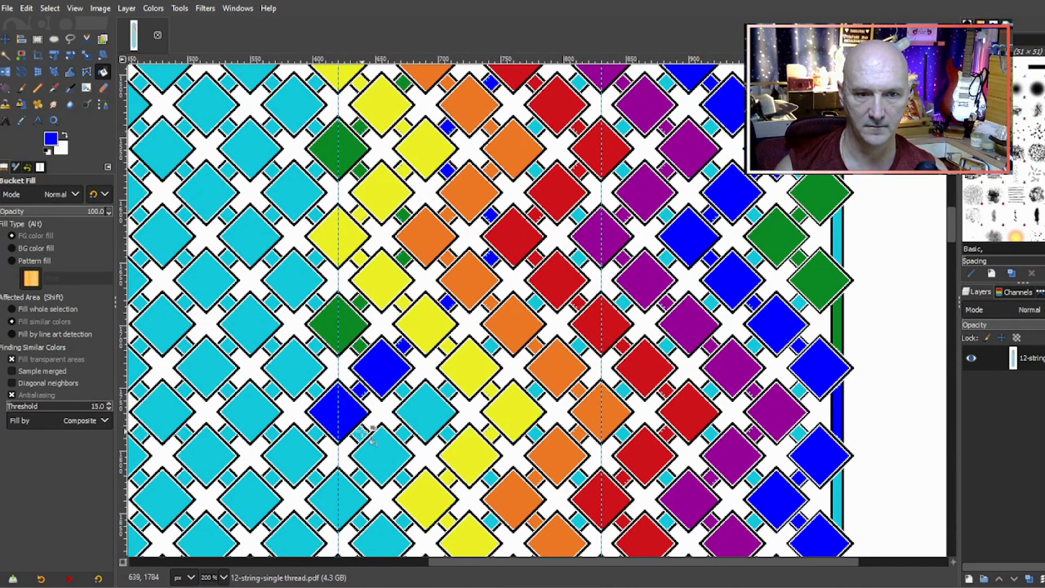
{"action": "left_click", "coordinate": [404, 473]}
{"action": "scroll", "coordinate": [416, 384], "scroll_direction": "down", "scroll_amount": 3}
{"action": "left_click", "coordinate": [404, 398]}
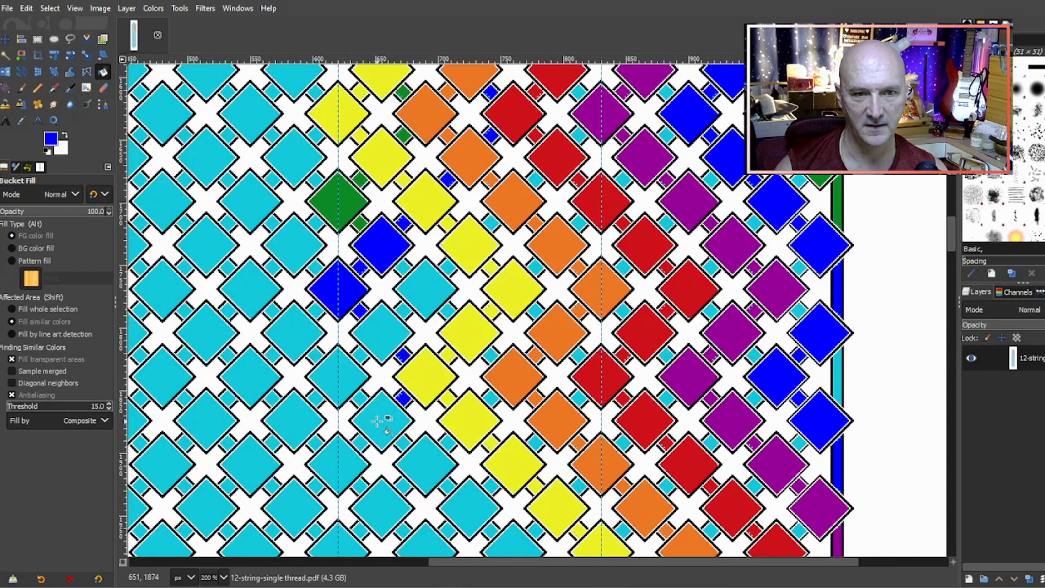
{"action": "left_click", "coordinate": [378, 421]}
{"action": "left_click", "coordinate": [359, 444]}
{"action": "left_click", "coordinate": [364, 460]}
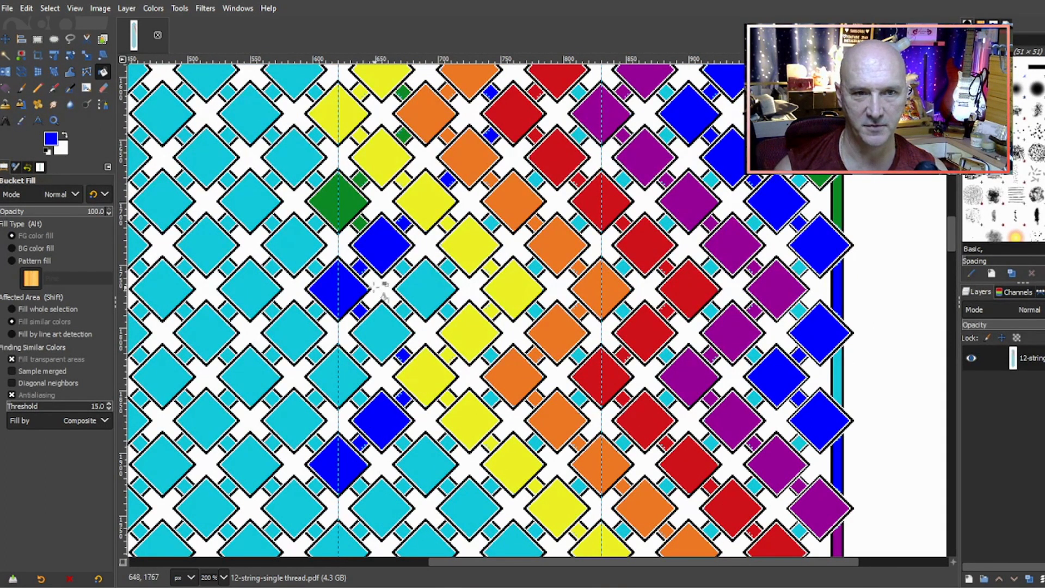
- Start a green diagonal of small diamonds running down-right, then down-left
{"action": "left_click", "coordinate": [340, 197], "text": "ctrl"}
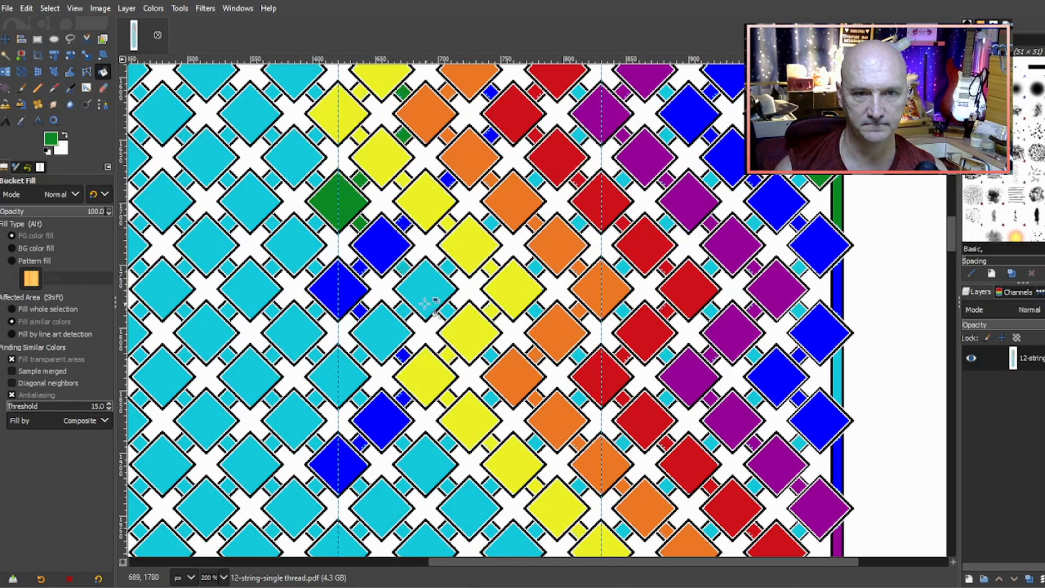
{"action": "left_click", "coordinate": [406, 267]}
{"action": "left_click", "coordinate": [448, 311]}
{"action": "left_click", "coordinate": [491, 355]}
{"action": "left_click", "coordinate": [491, 398]}
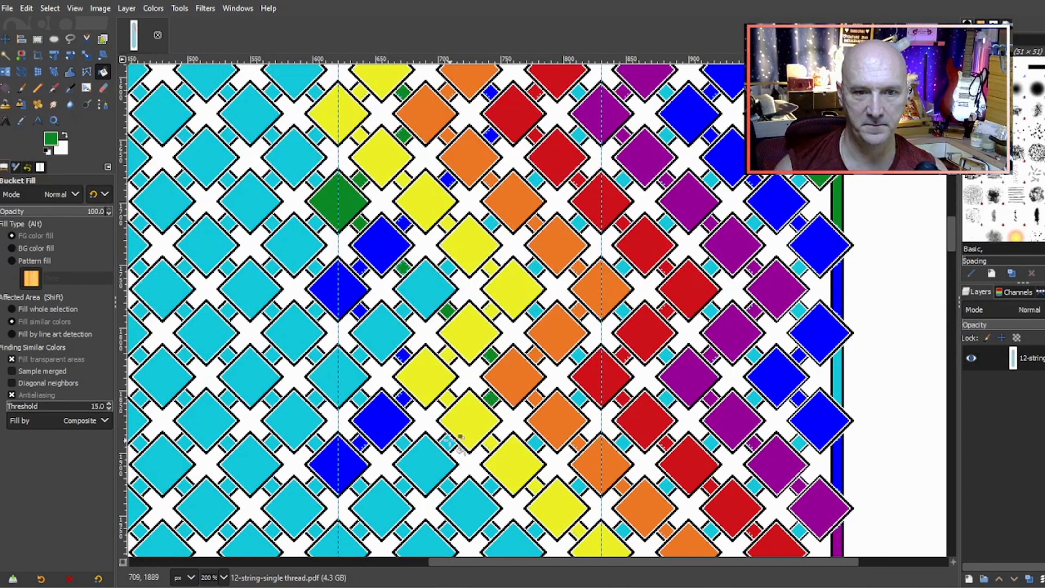
{"action": "left_click", "coordinate": [447, 441]}
- Continue the green stripe down-left through large and small diamonds to the bottom cyan diamond
{"action": "left_click", "coordinate": [424, 468]}
{"action": "left_click", "coordinate": [404, 484]}
{"action": "left_click", "coordinate": [382, 508]}
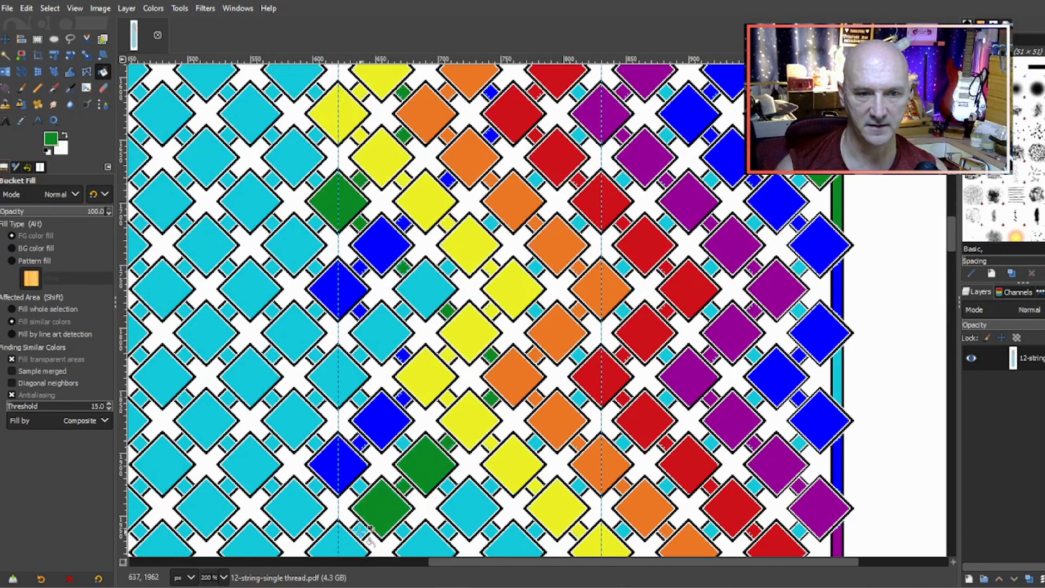
{"action": "left_click", "coordinate": [340, 540]}
{"action": "scroll", "coordinate": [349, 539], "scroll_direction": "down", "scroll_amount": 5}
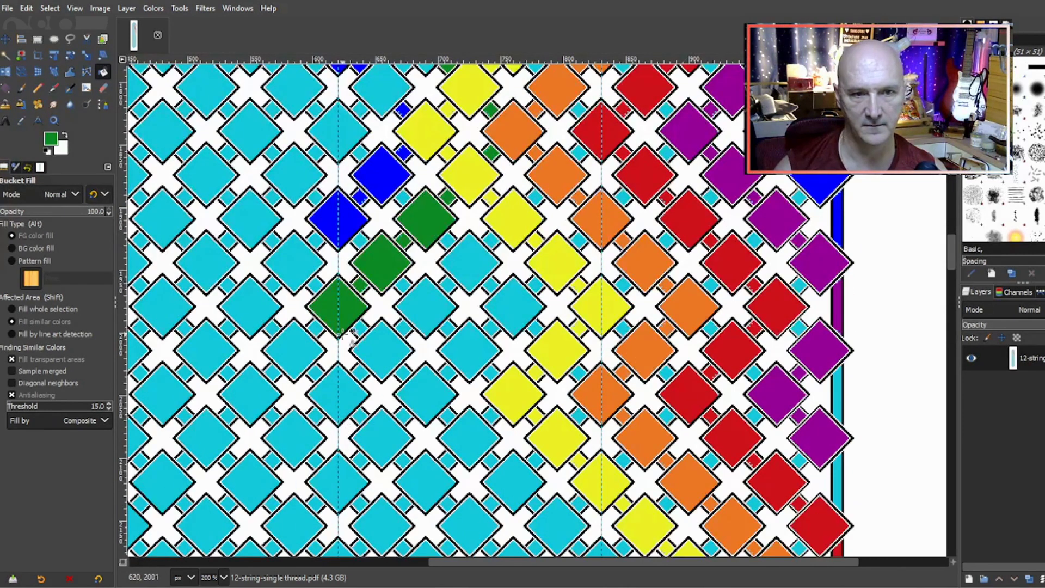
{"action": "left_click", "coordinate": [360, 328]}
{"action": "left_click", "coordinate": [403, 373]}
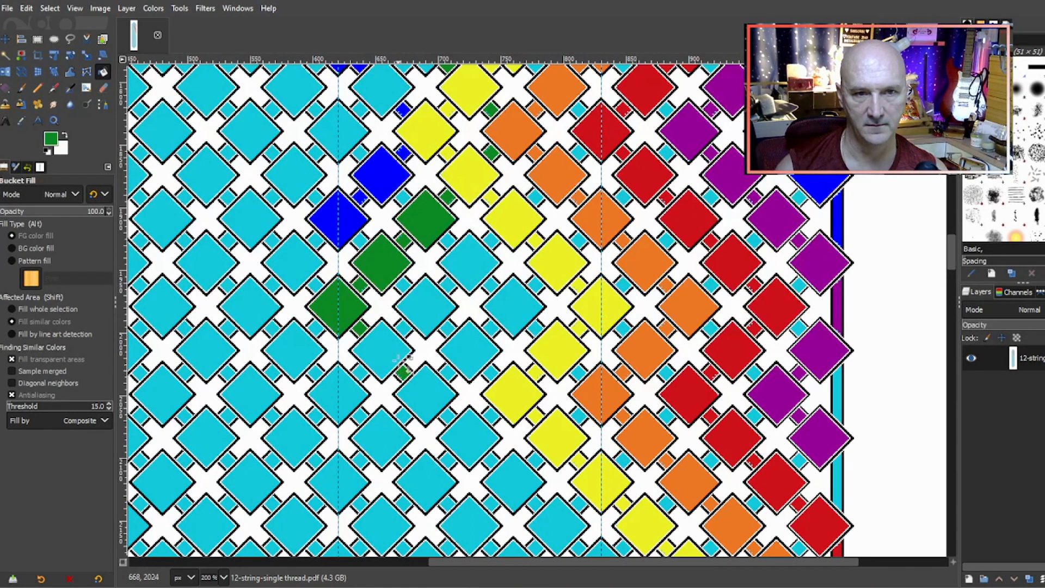
- Fill another diagonal of small diamonds and a large diamond blue
{"action": "left_click", "coordinate": [357, 240], "text": "ctrl"}
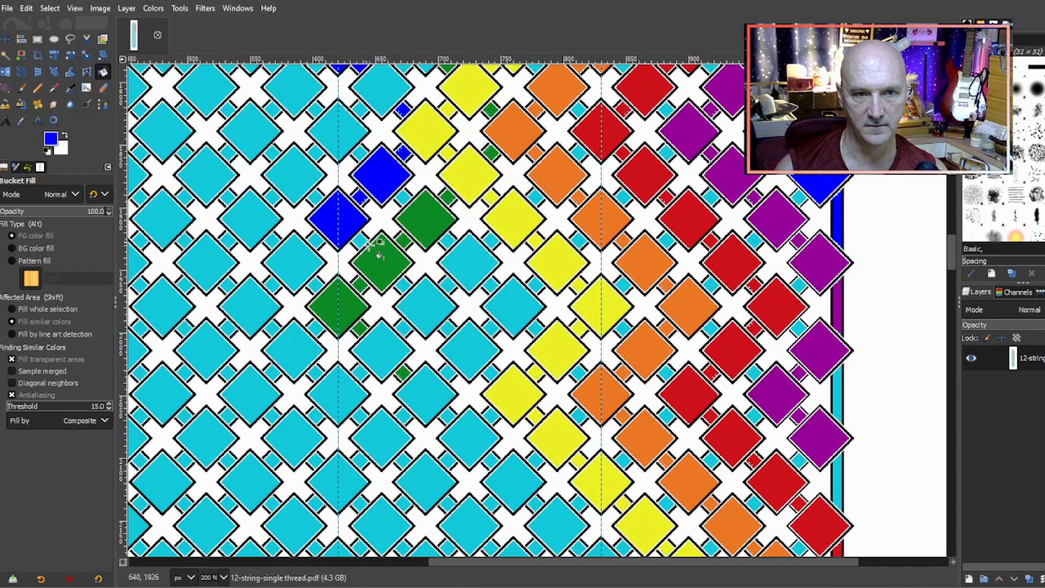
{"action": "left_click", "coordinate": [403, 285]}
{"action": "left_click", "coordinate": [447, 328]}
{"action": "left_click", "coordinate": [491, 372]}
{"action": "left_click", "coordinate": [491, 416]}
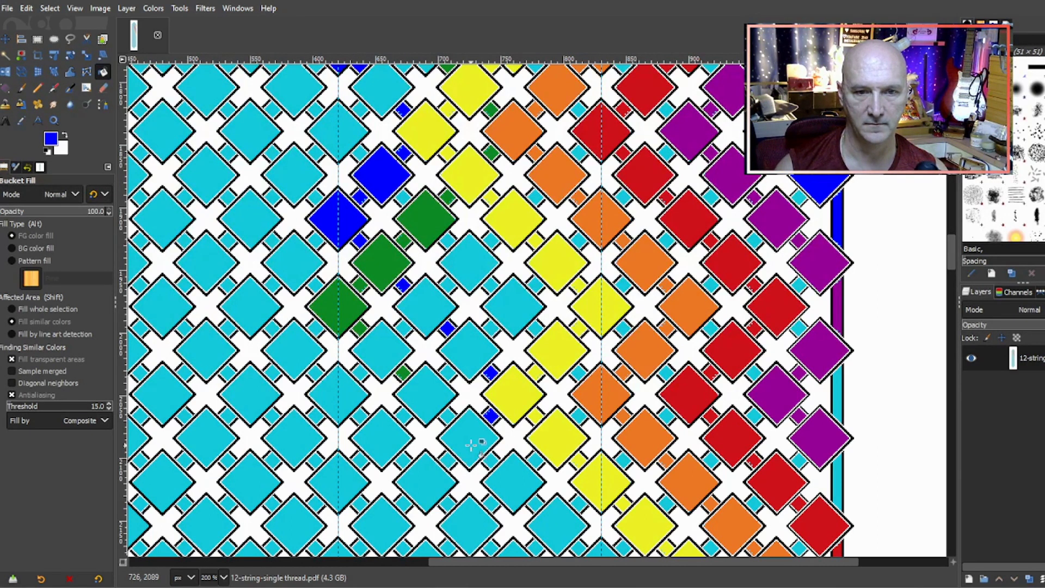
{"action": "left_click", "coordinate": [464, 445]}
- Fill the remaining large and small diamonds blue along the lower part of the zigzag
{"action": "left_click", "coordinate": [425, 481]}
{"action": "left_click", "coordinate": [403, 503]}
{"action": "scroll", "coordinate": [400, 514], "scroll_direction": "down", "scroll_amount": 3}
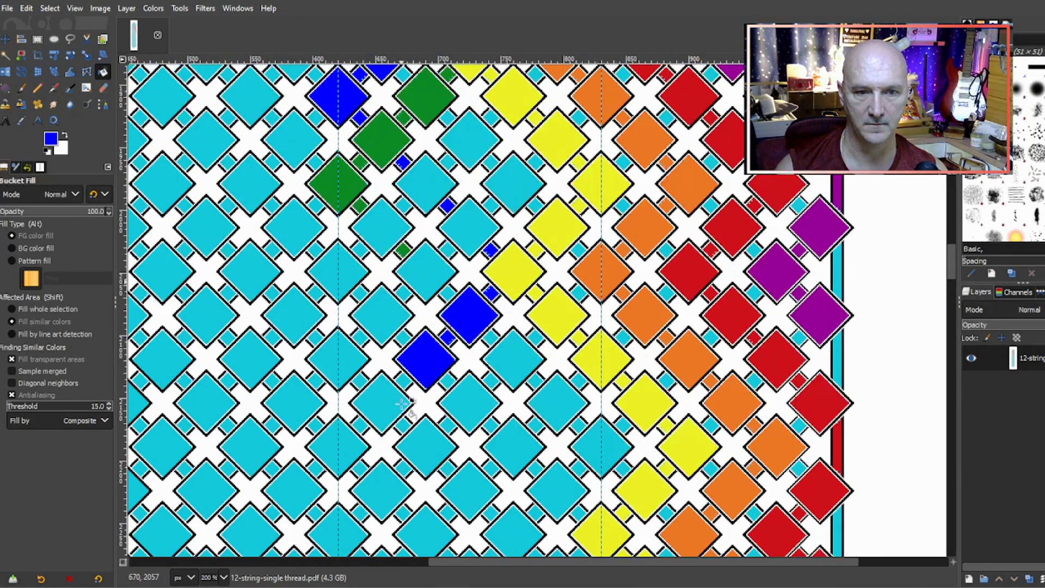
{"action": "left_click", "coordinate": [395, 397]}
{"action": "left_click", "coordinate": [360, 425]}
{"action": "left_click", "coordinate": [349, 441]}
{"action": "left_click", "coordinate": [360, 468]}
{"action": "scroll", "coordinate": [427, 376], "scroll_direction": "down", "scroll_amount": 4}
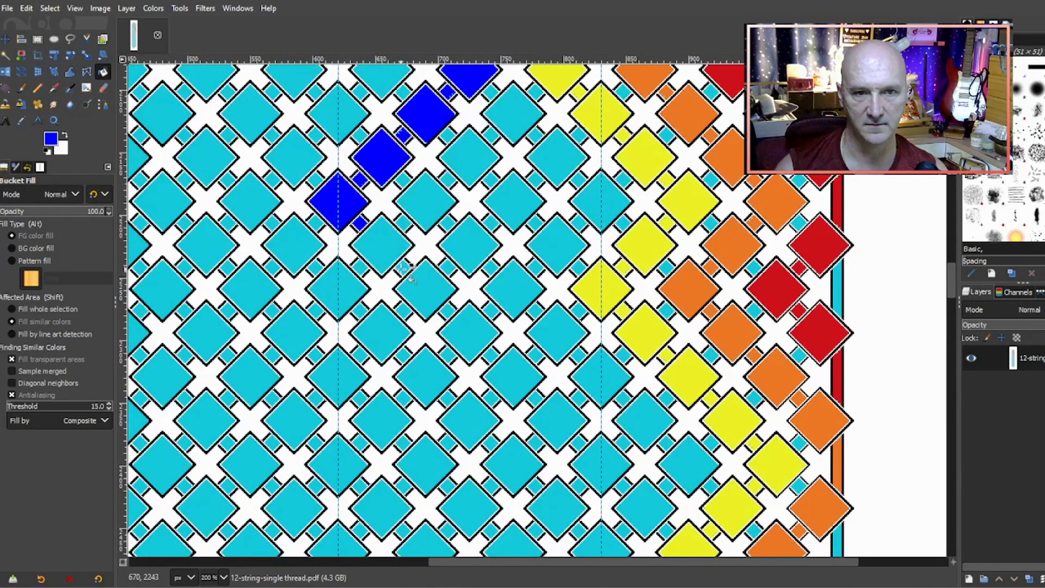
- Run a new blue diagonal of six small diamonds down-right to the yellow band
{"action": "left_click", "coordinate": [403, 268]}
{"action": "left_click", "coordinate": [489, 355]}
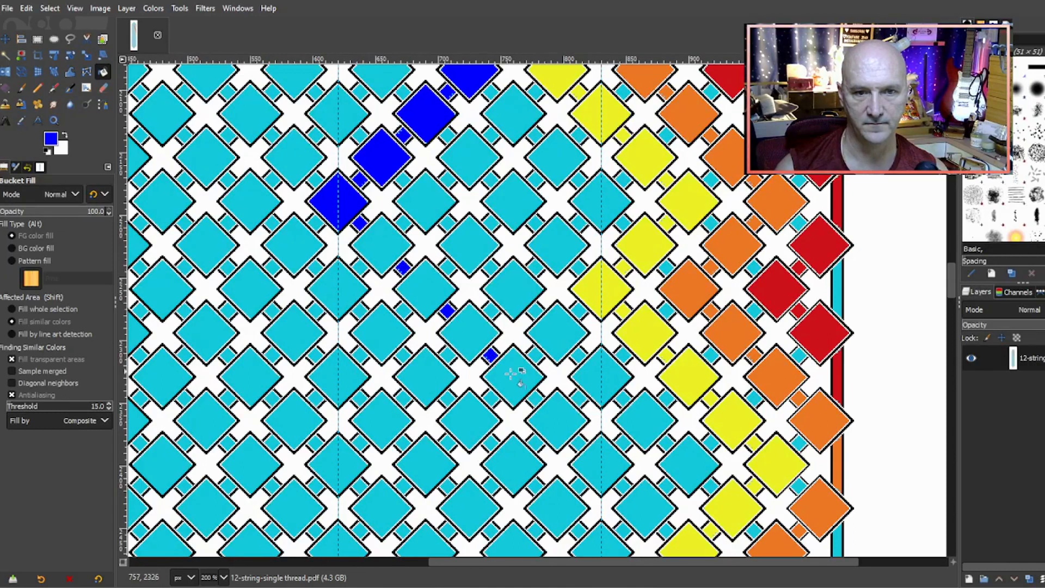
{"action": "left_click", "coordinate": [535, 398]}
{"action": "left_click", "coordinate": [578, 442]}
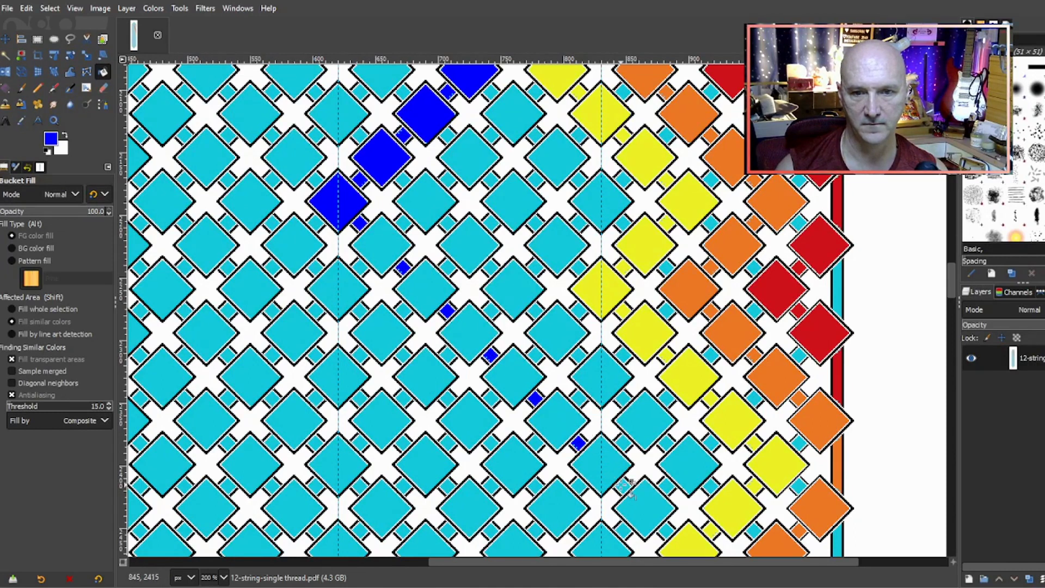
{"action": "left_click", "coordinate": [623, 486]}
{"action": "scroll", "coordinate": [676, 413], "scroll_direction": "down", "scroll_amount": 3}
{"action": "left_click", "coordinate": [667, 408]}
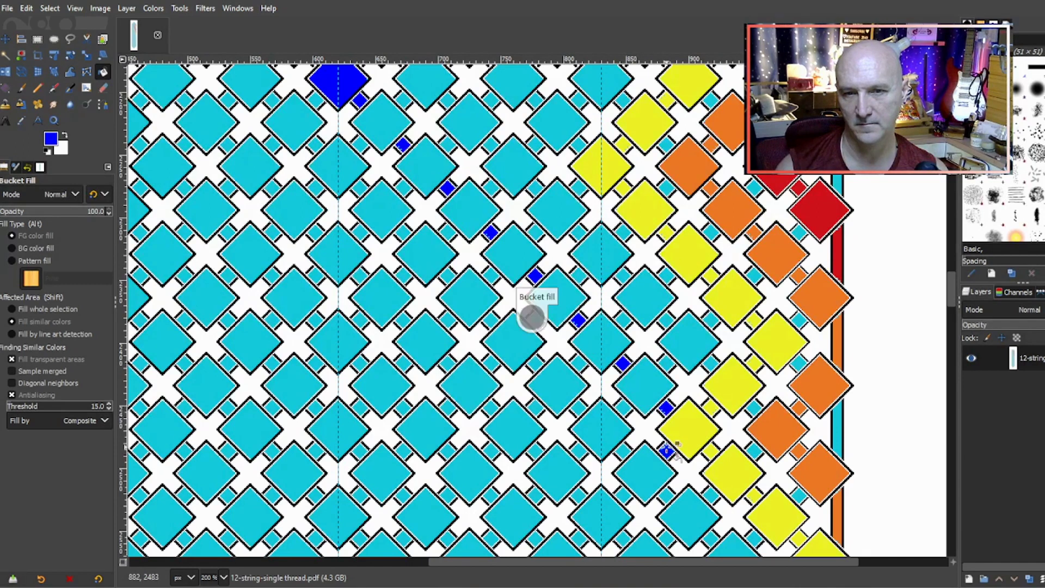
{"action": "scroll", "coordinate": [689, 377], "scroll_direction": "down", "scroll_amount": 3}
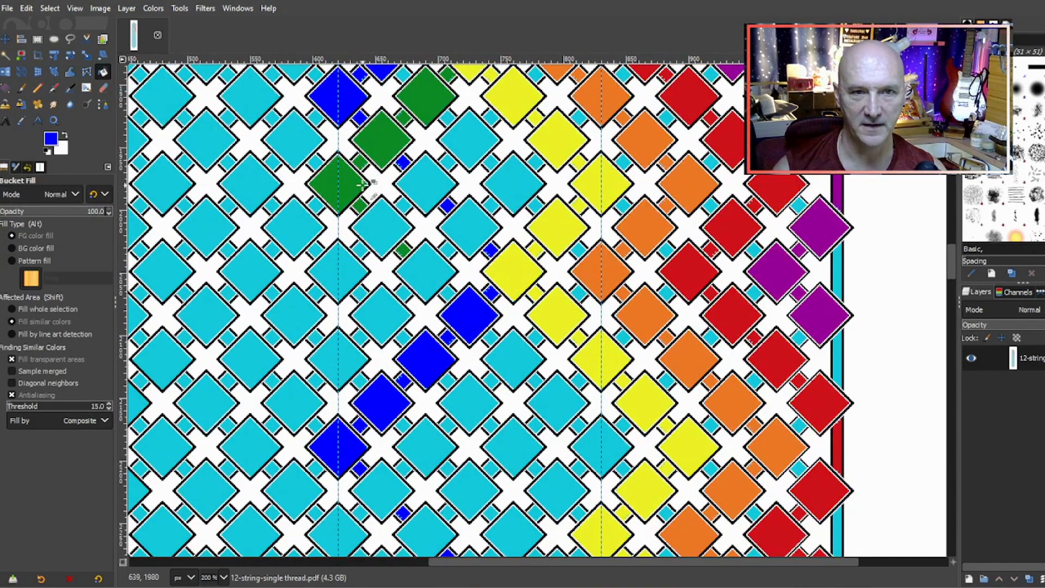
- Pick up green and fill the first small square green above the blue line
{"action": "left_click", "coordinate": [362, 185], "text": "ctrl"}
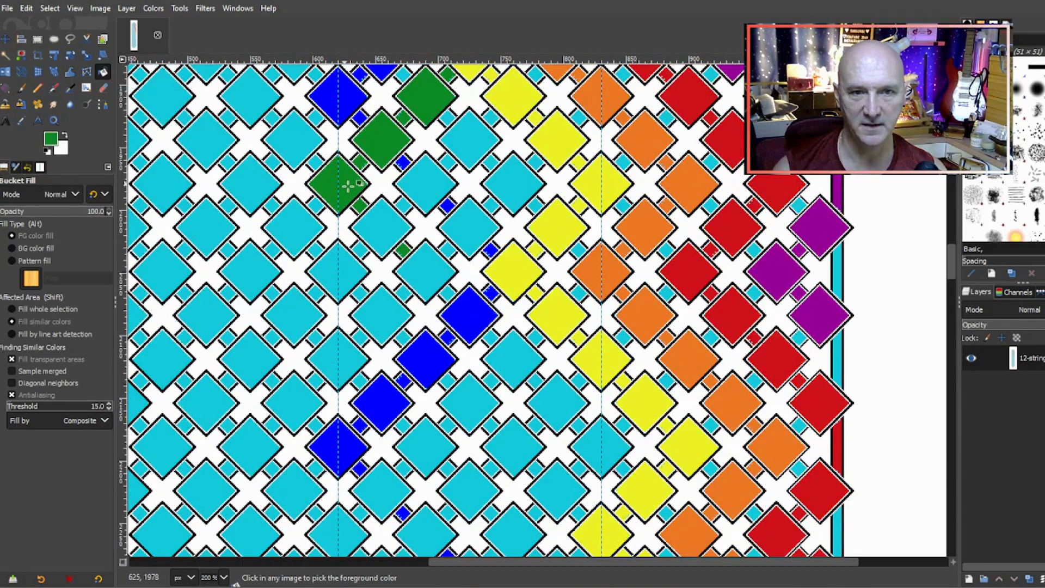
{"action": "left_click", "coordinate": [447, 294]}
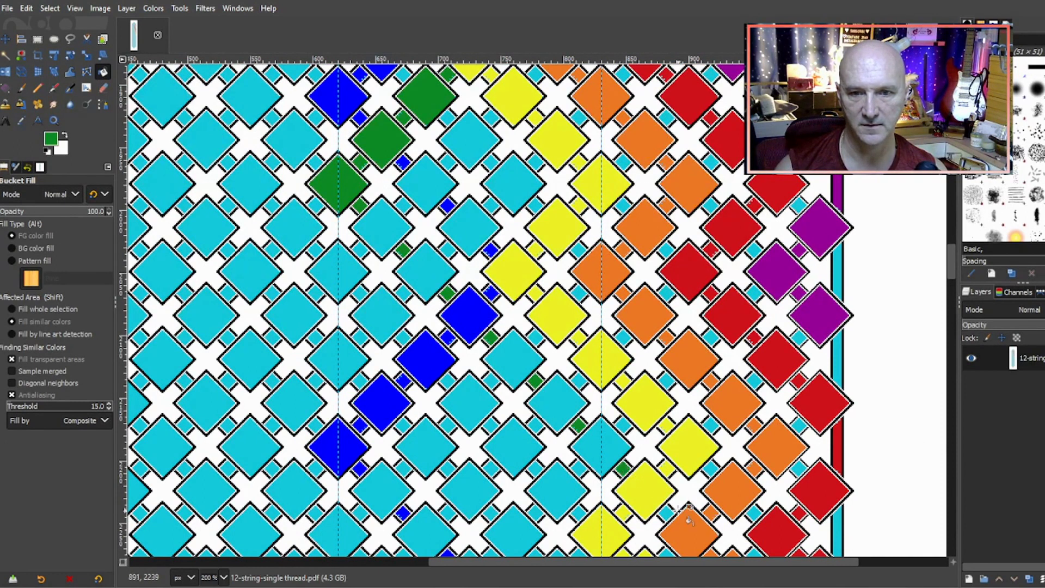
{"action": "scroll", "coordinate": [678, 452], "scroll_direction": "down", "scroll_amount": 5}
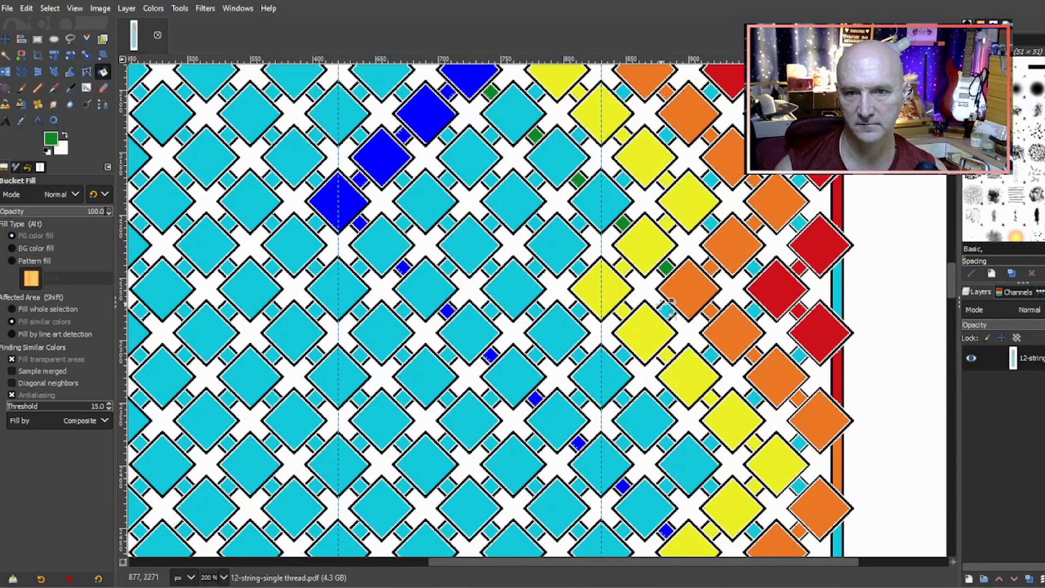
- Fill a small square and the following large and small diamonds green heading down-left
{"action": "left_click", "coordinate": [624, 355]}
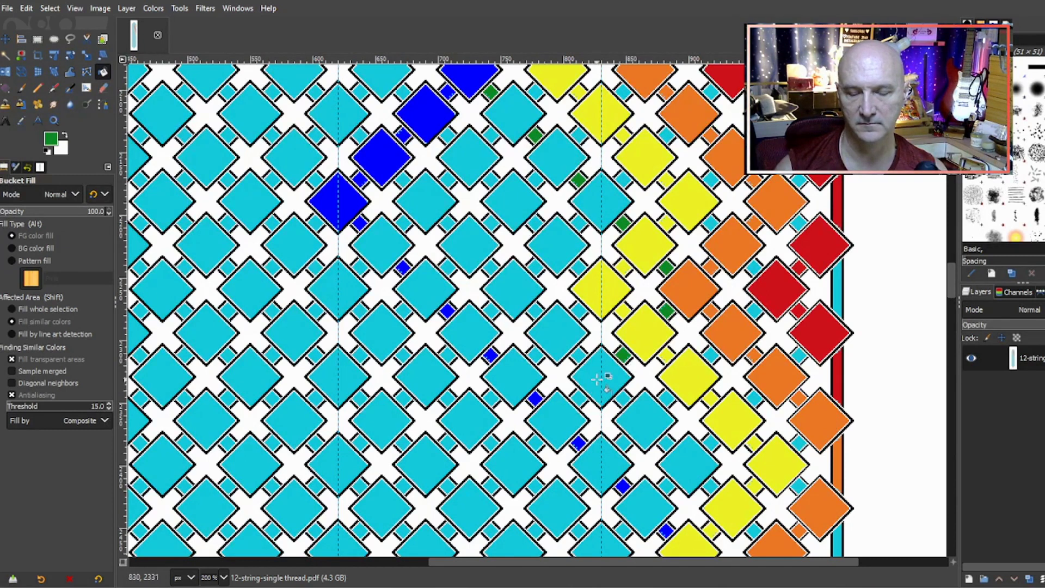
{"action": "left_click", "coordinate": [599, 380]}
{"action": "left_click", "coordinate": [579, 399]}
{"action": "left_click", "coordinate": [558, 419]}
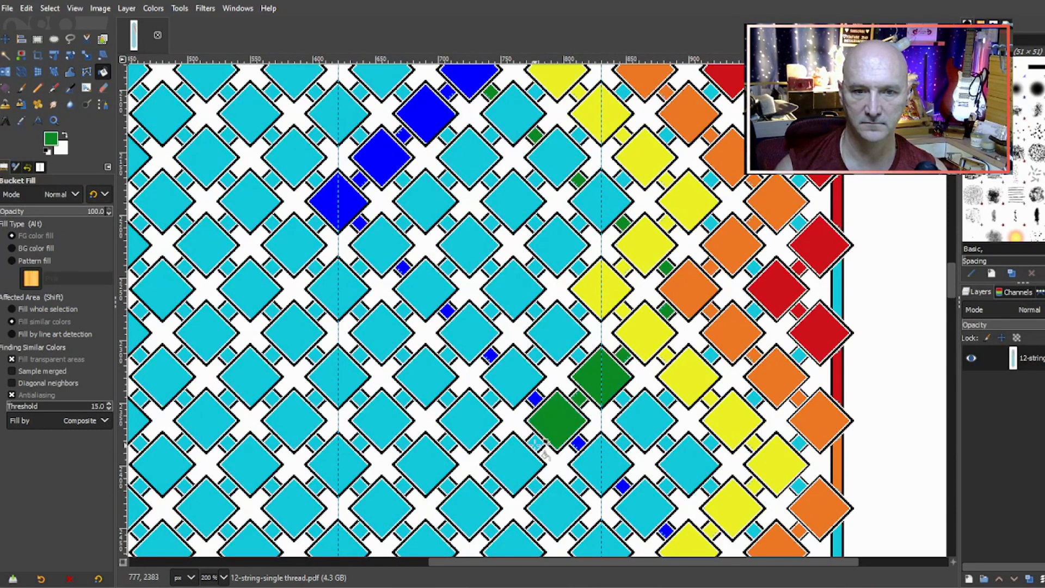
{"action": "left_click", "coordinate": [536, 442]}
{"action": "left_click", "coordinate": [517, 460]}
{"action": "left_click", "coordinate": [490, 487]}
{"action": "scroll", "coordinate": [486, 492], "scroll_direction": "down", "scroll_amount": 3}
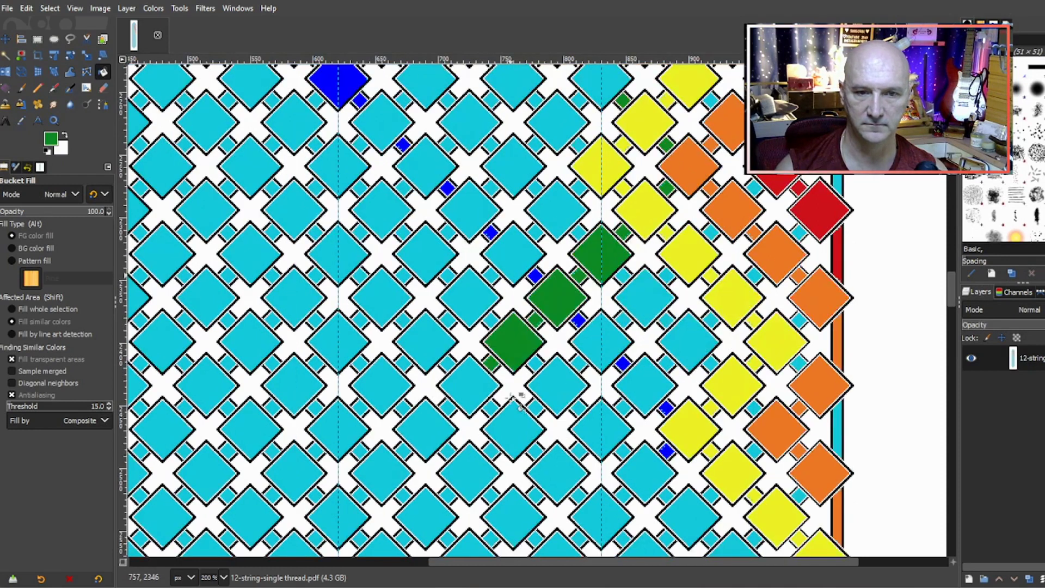
- Extend the green diagonal further down-left through seven more large and small diamonds
{"action": "left_click", "coordinate": [474, 386]}
{"action": "left_click", "coordinate": [448, 408]}
{"action": "left_click", "coordinate": [421, 435]}
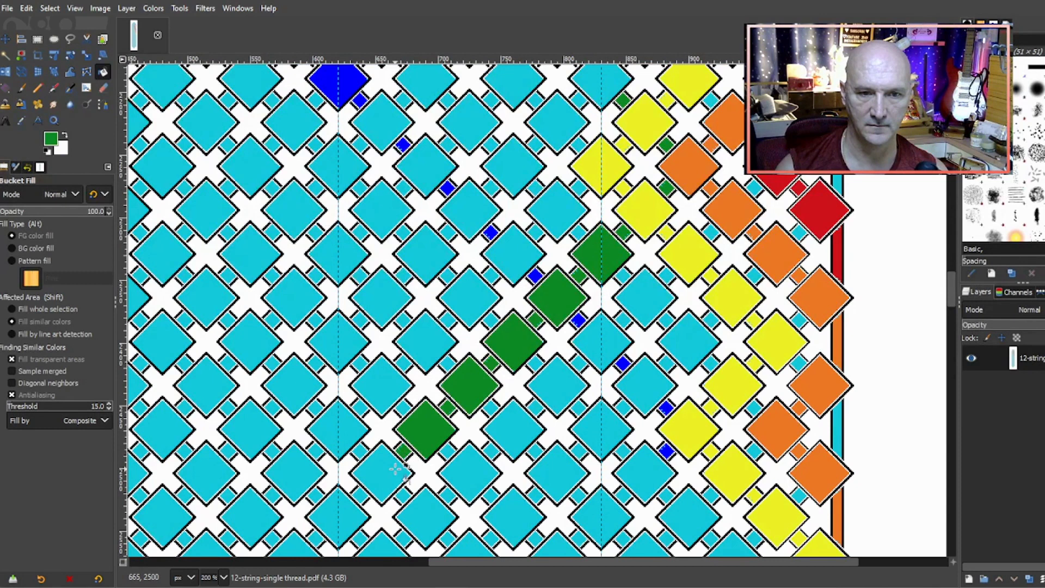
{"action": "left_click", "coordinate": [404, 451]}
{"action": "left_click", "coordinate": [383, 473]}
{"action": "left_click", "coordinate": [360, 494]}
{"action": "left_click", "coordinate": [338, 517]}
{"action": "scroll", "coordinate": [405, 451], "scroll_direction": "down", "scroll_amount": 3}
- Pick up blue and fill the first three cyan diamonds beside the green line
{"action": "scroll", "coordinate": [360, 386], "scroll_direction": "up", "scroll_amount": 5}
{"action": "scroll", "coordinate": [363, 378], "scroll_direction": "down", "scroll_amount": 5}
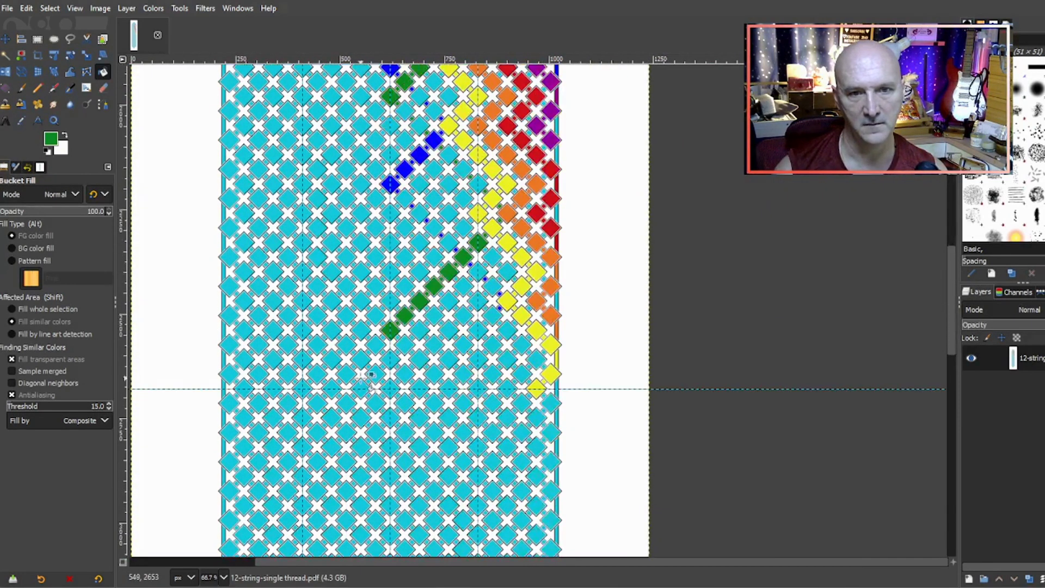
{"action": "scroll", "coordinate": [488, 347], "scroll_direction": "up", "scroll_amount": 4}
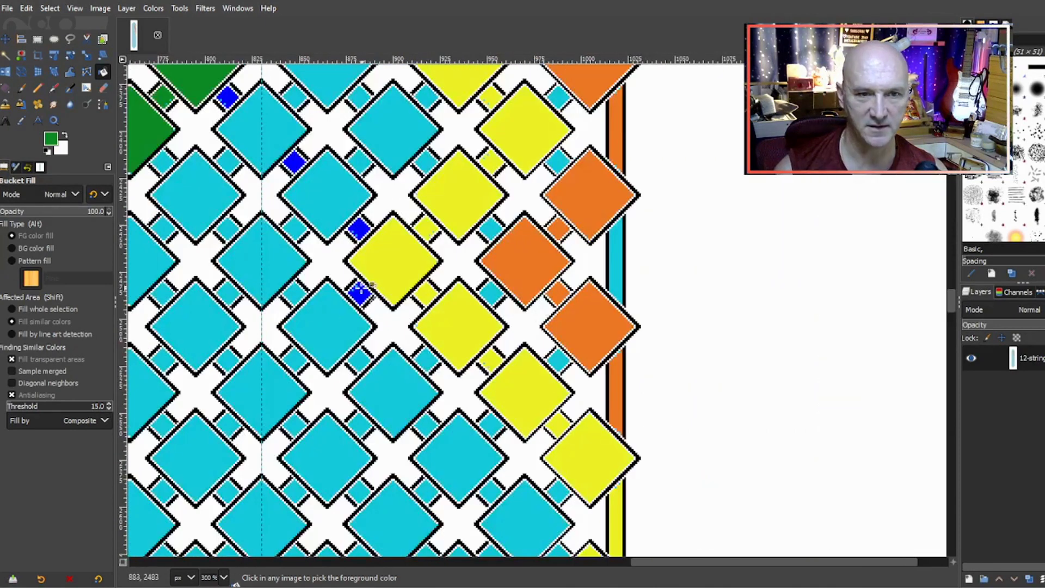
{"action": "left_click", "coordinate": [359, 294], "text": "ctrl"}
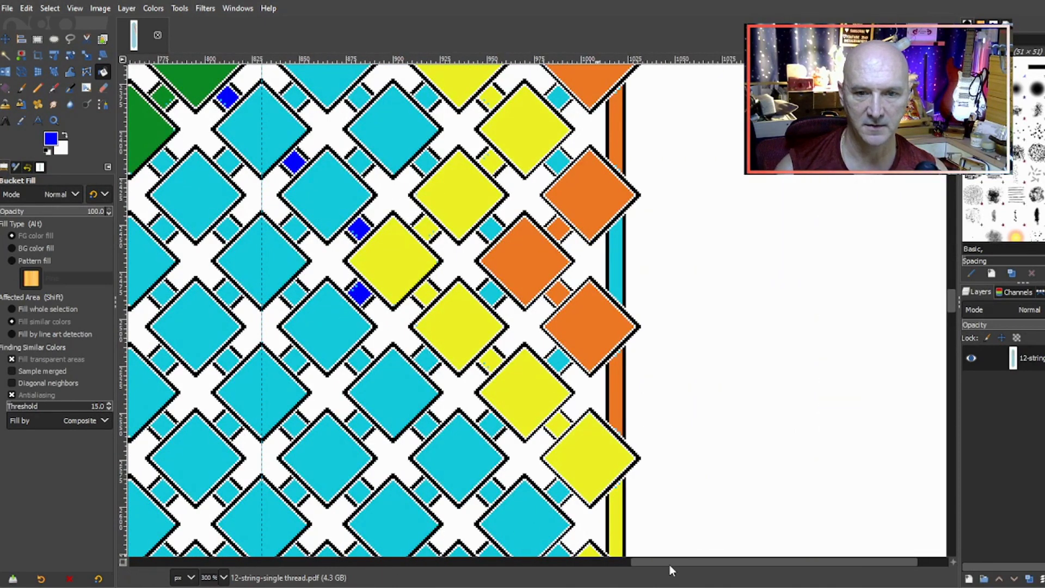
{"action": "left_click_drag", "start_coordinate": [669, 564], "coordinate": [551, 563]}
{"action": "left_click", "coordinate": [668, 324]}
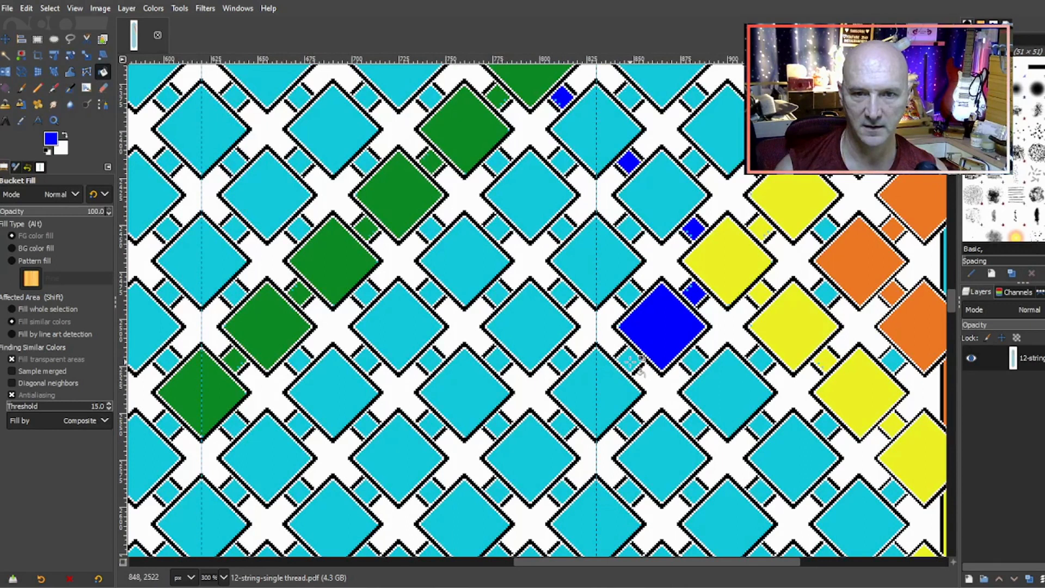
{"action": "left_click", "coordinate": [605, 381]}
{"action": "scroll", "coordinate": [474, 365], "scroll_direction": "down", "scroll_amount": 1}
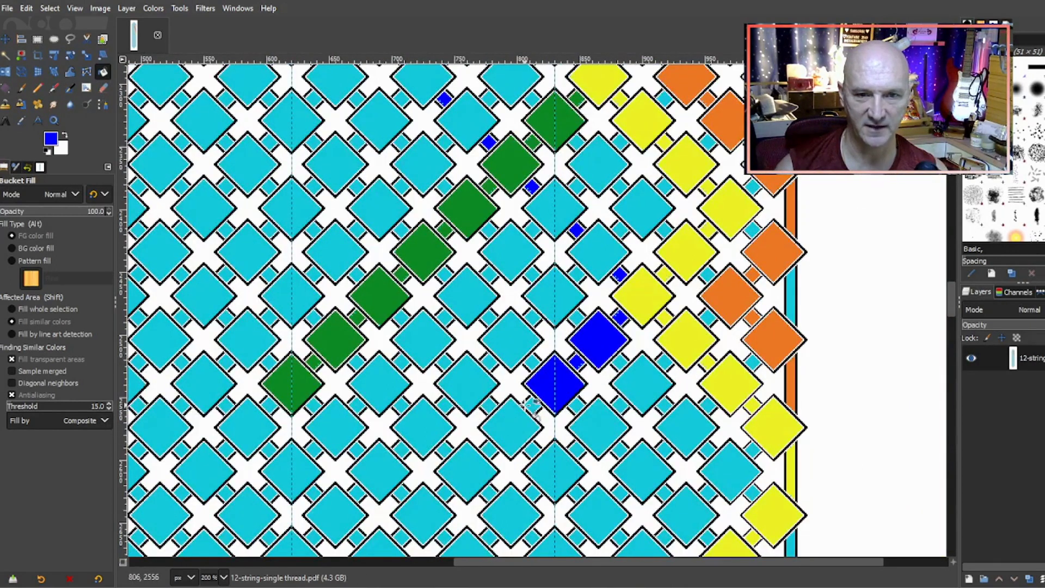
{"action": "left_click", "coordinate": [515, 422]}
- Extend the blue diagonal down-left with four more diamonds, then review the upper rainbow chevrons
{"action": "scroll", "coordinate": [436, 400], "scroll_direction": "down", "scroll_amount": 3}
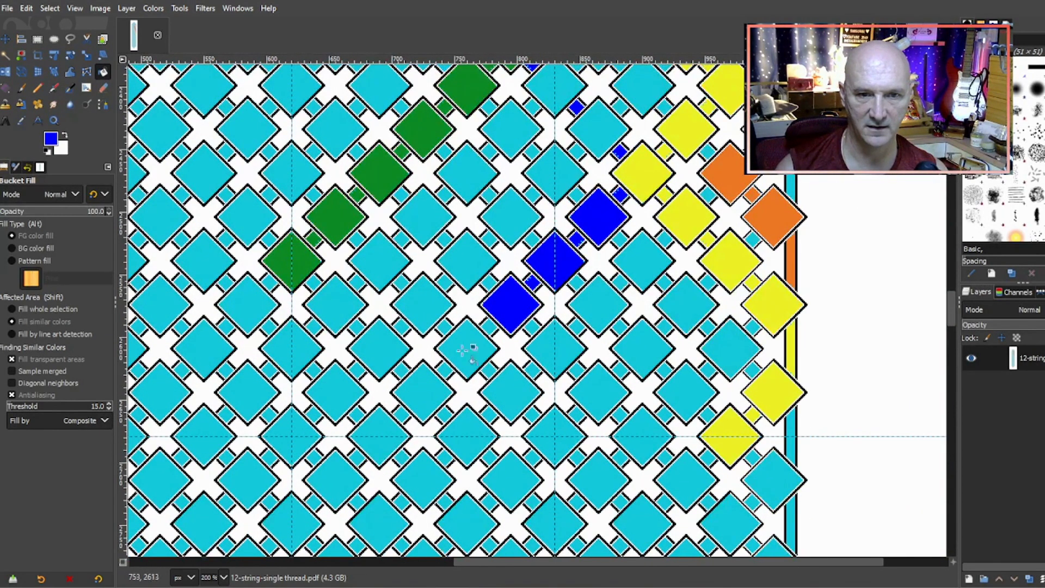
{"action": "left_click", "coordinate": [464, 350]}
{"action": "left_click", "coordinate": [445, 371]}
{"action": "left_click", "coordinate": [424, 395]}
{"action": "left_click", "coordinate": [390, 432]}
{"action": "scroll", "coordinate": [485, 362], "scroll_direction": "up", "scroll_amount": 6}
{"action": "scroll", "coordinate": [514, 334], "scroll_direction": "up", "scroll_amount": 15}
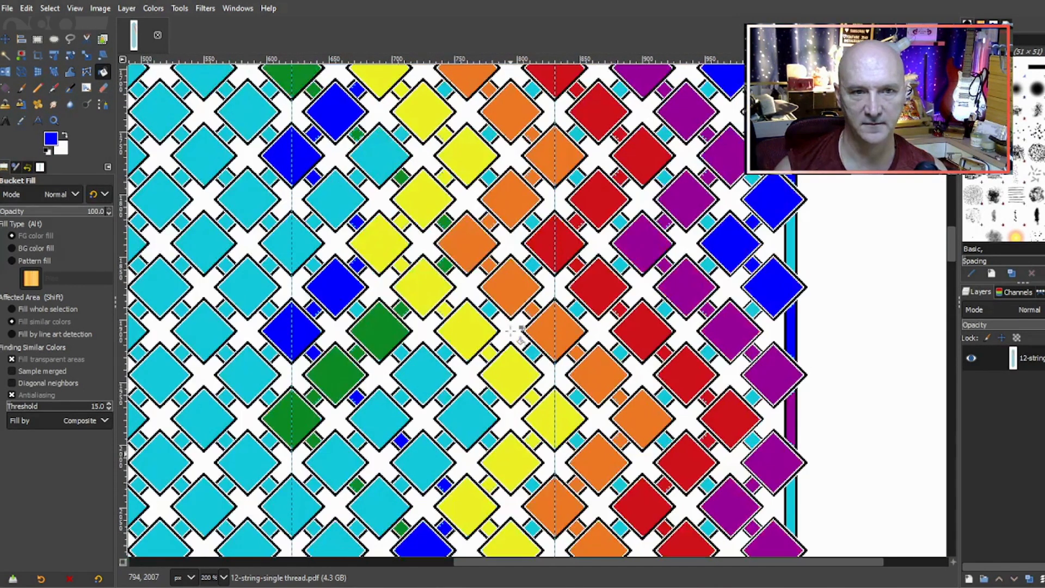
{"action": "scroll", "coordinate": [525, 330], "scroll_direction": "up", "scroll_amount": 17}
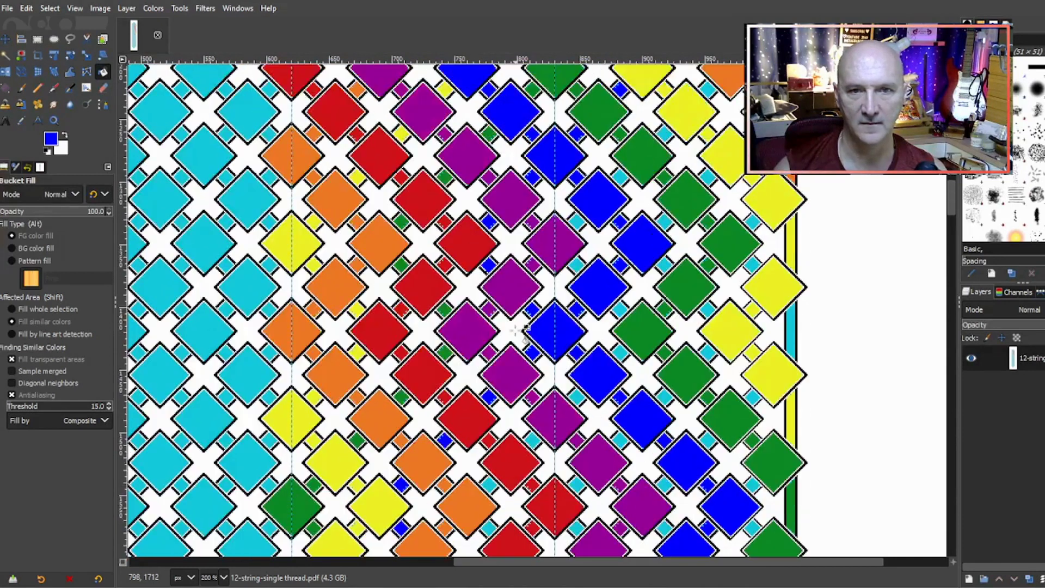
{"action": "scroll", "coordinate": [527, 329], "scroll_direction": "up", "scroll_amount": 3}
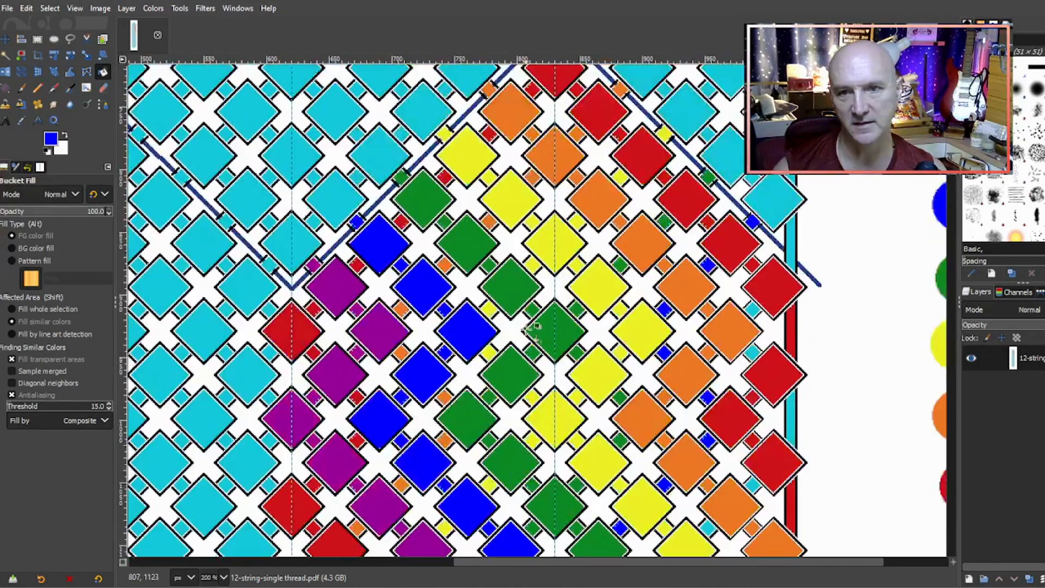
- Sample purple from a diamond and fill the right edge strip segments and nearby small squares purple
{"action": "left_click", "coordinate": [337, 280], "text": "ctrl"}
{"action": "left_click", "coordinate": [792, 242]}
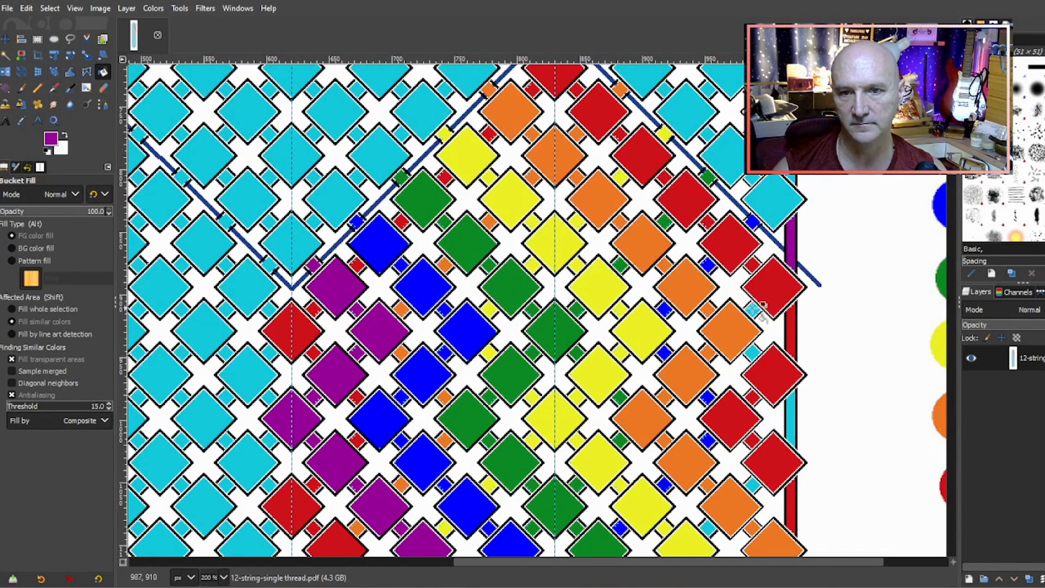
{"action": "left_click", "coordinate": [754, 310]}
{"action": "left_click", "coordinate": [754, 353]}
{"action": "left_click", "coordinate": [792, 419]}
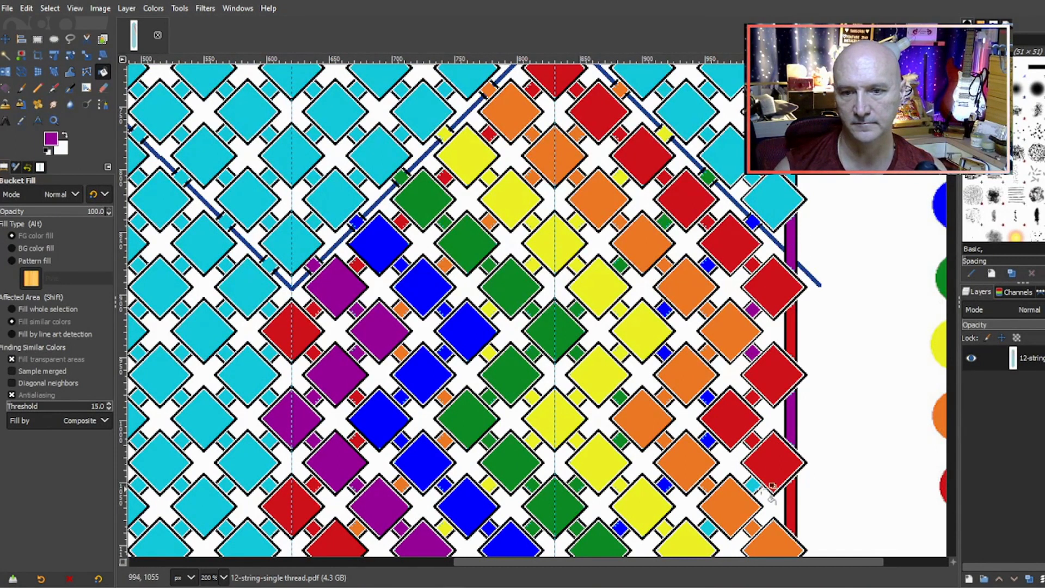
{"action": "left_click", "coordinate": [753, 484]}
- Fill the next small squares and diamonds further down the diagonal purple
{"action": "scroll", "coordinate": [764, 487], "scroll_direction": "down", "scroll_amount": 3}
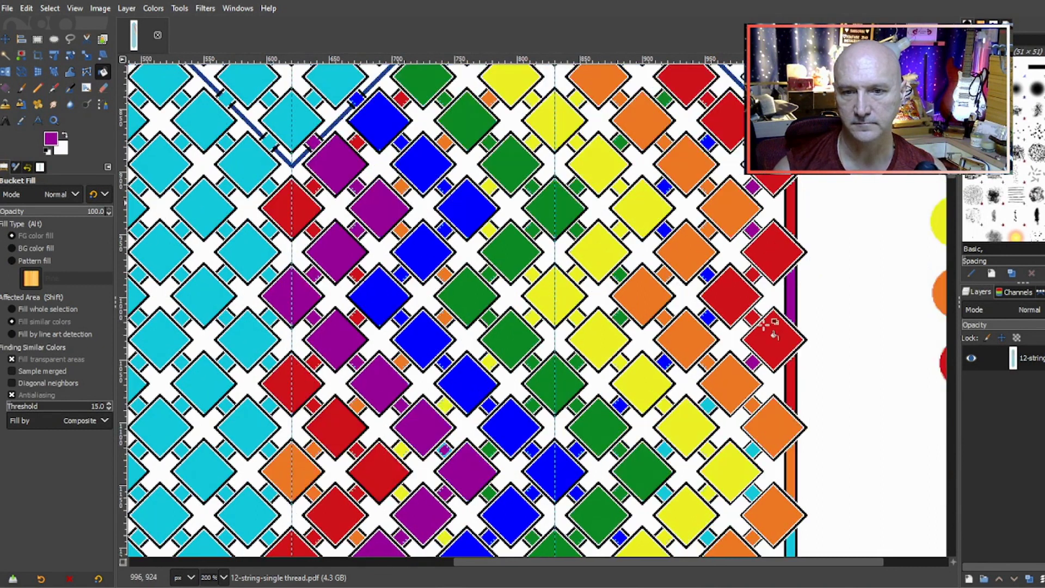
{"action": "left_click", "coordinate": [710, 406]}
{"action": "left_click", "coordinate": [665, 450]}
{"action": "scroll", "coordinate": [665, 320], "scroll_direction": "down", "scroll_amount": 5}
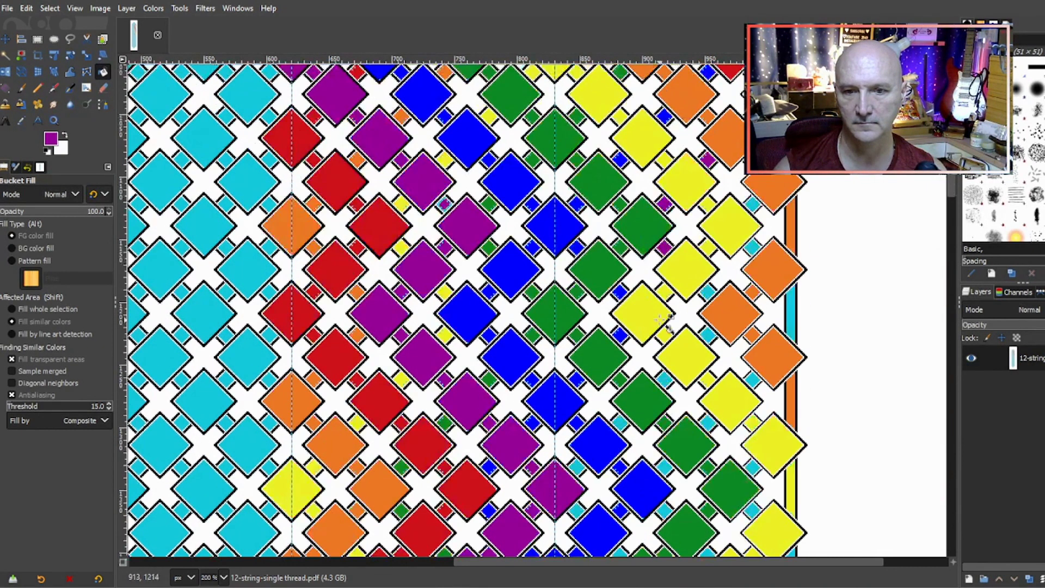
{"action": "left_click", "coordinate": [708, 292]}
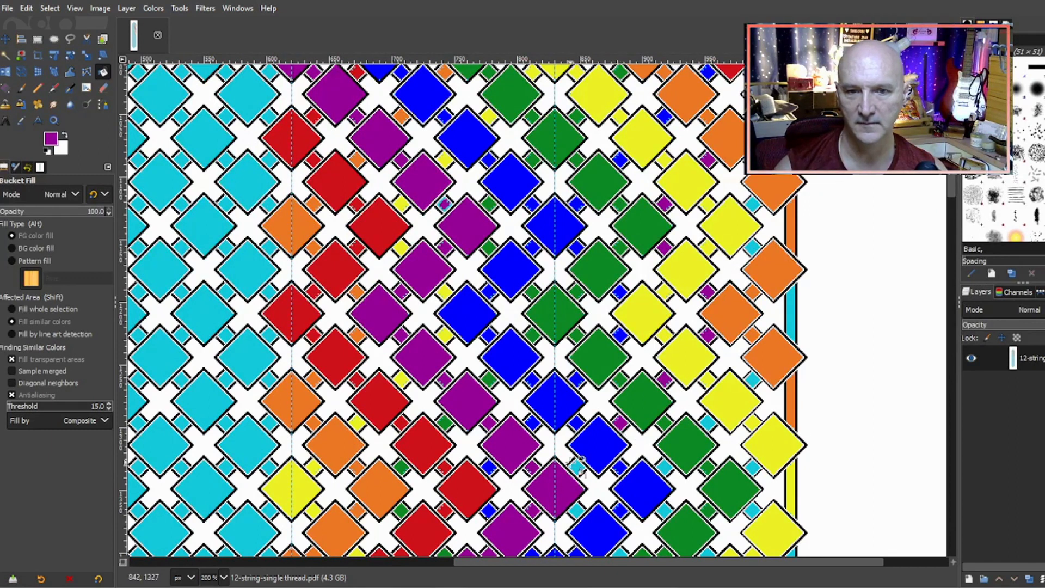
{"action": "scroll", "coordinate": [577, 465], "scroll_direction": "down", "scroll_amount": 3}
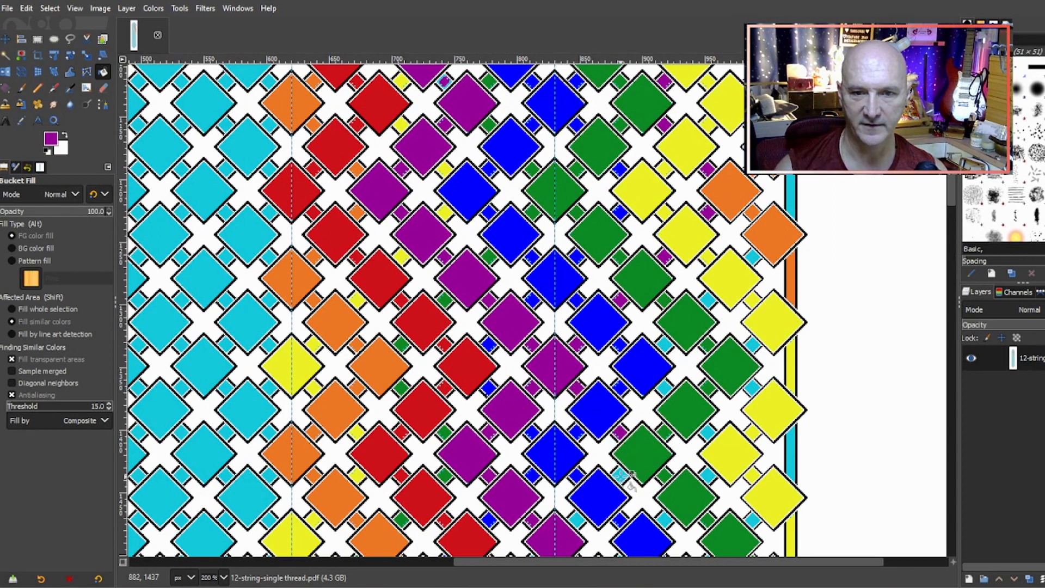
{"action": "scroll", "coordinate": [626, 365], "scroll_direction": "down", "scroll_amount": 3}
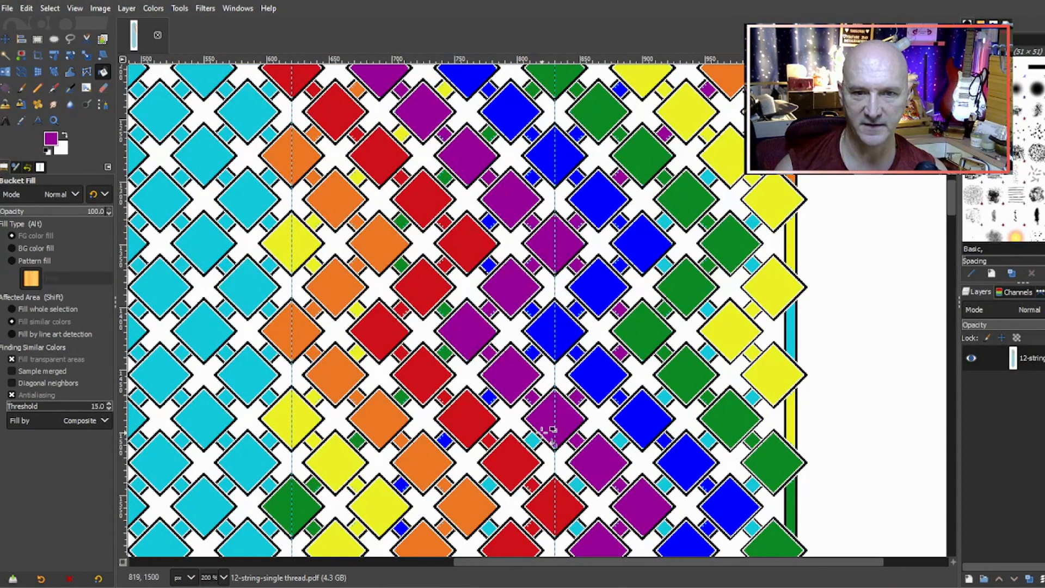
{"action": "scroll", "coordinate": [497, 334], "scroll_direction": "down", "scroll_amount": 6}
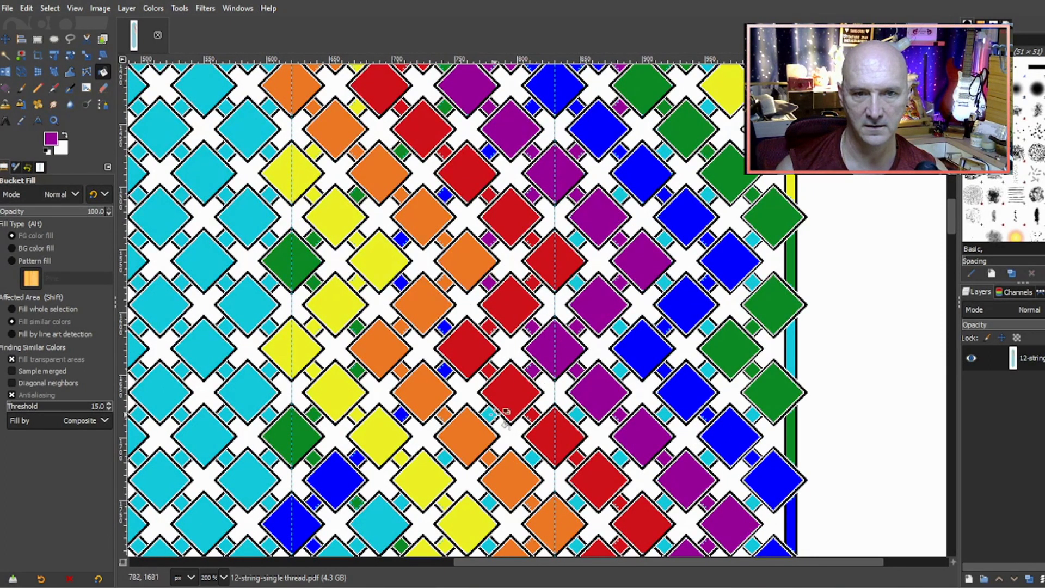
{"action": "left_click", "coordinate": [445, 457]}
{"action": "left_click", "coordinate": [382, 523]}
{"action": "scroll", "coordinate": [392, 490], "scroll_direction": "down", "scroll_amount": 5}
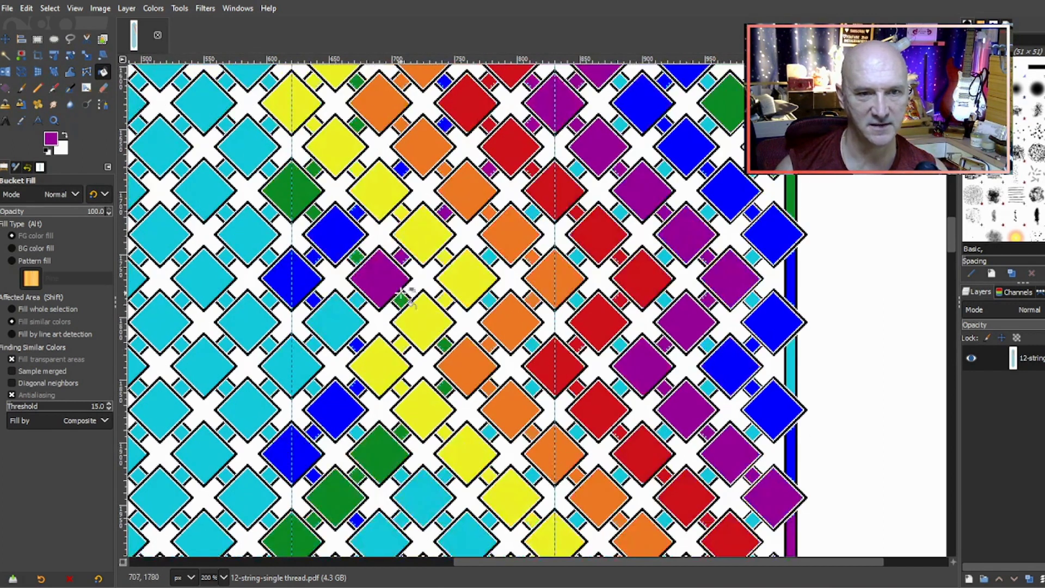
- Start the new purple diagonal on the left, alternating small and large diamonds
{"action": "left_click", "coordinate": [357, 299]}
{"action": "left_click", "coordinate": [336, 322]}
{"action": "left_click", "coordinate": [314, 343]}
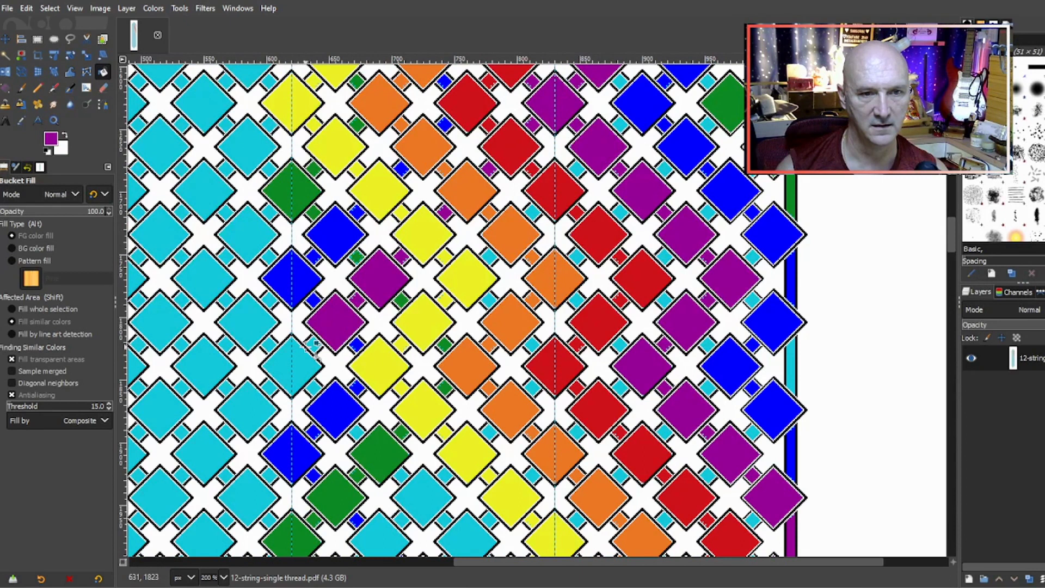
{"action": "left_click", "coordinate": [299, 359]}
{"action": "left_click", "coordinate": [315, 388]}
{"action": "left_click", "coordinate": [357, 431]}
- Continue the purple through the next four small diamonds down the diagonal
{"action": "scroll", "coordinate": [452, 288], "scroll_direction": "down", "scroll_amount": 5}
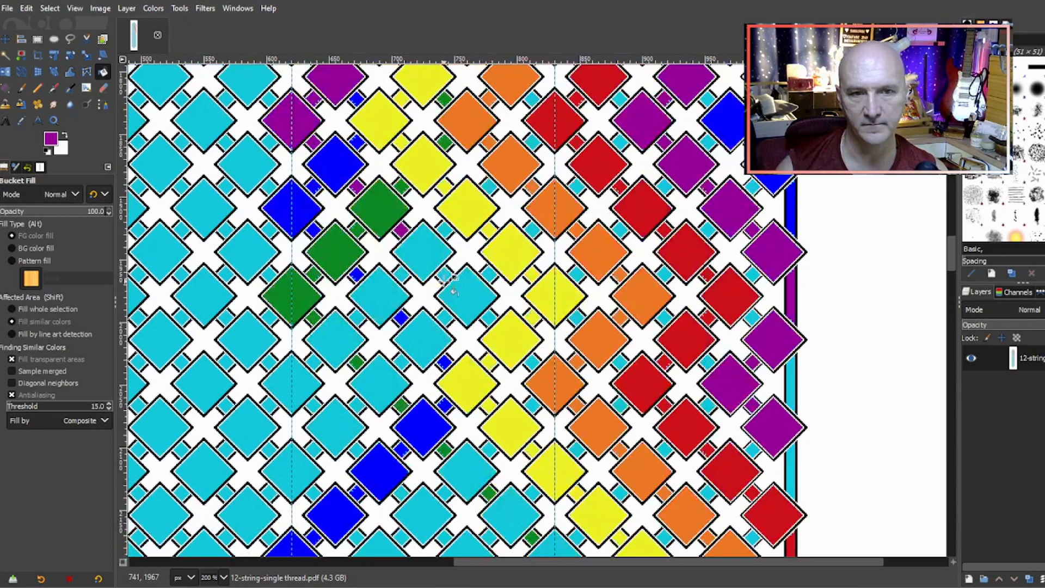
{"action": "left_click", "coordinate": [443, 273]}
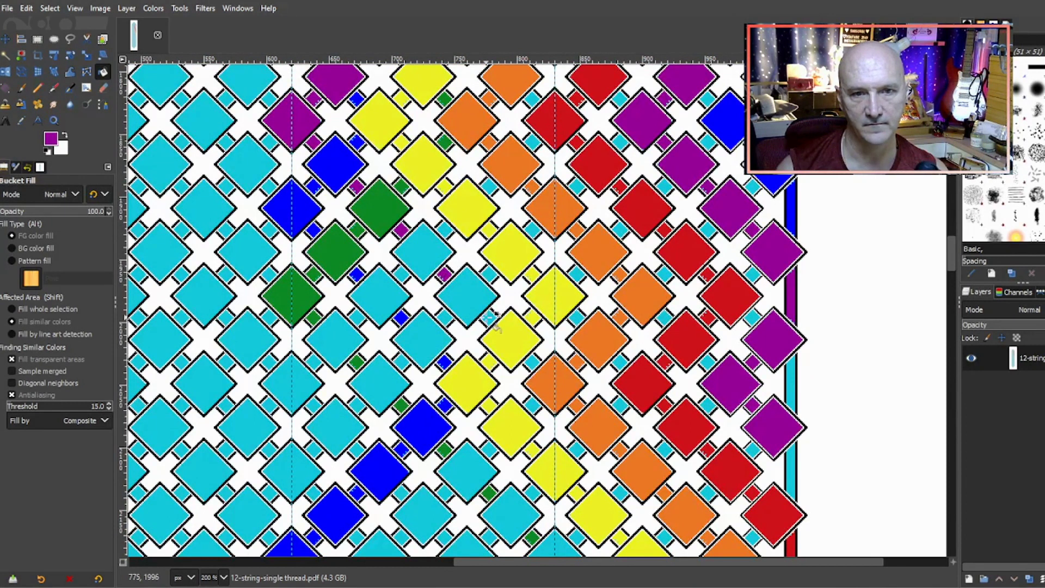
{"action": "left_click", "coordinate": [489, 317]}
{"action": "left_click", "coordinate": [532, 360]}
{"action": "left_click", "coordinate": [533, 406]}
- Fill the large diamond and the run of diagonal diamonds down-left purple
{"action": "scroll", "coordinate": [640, 348], "scroll_direction": "down", "scroll_amount": 3}
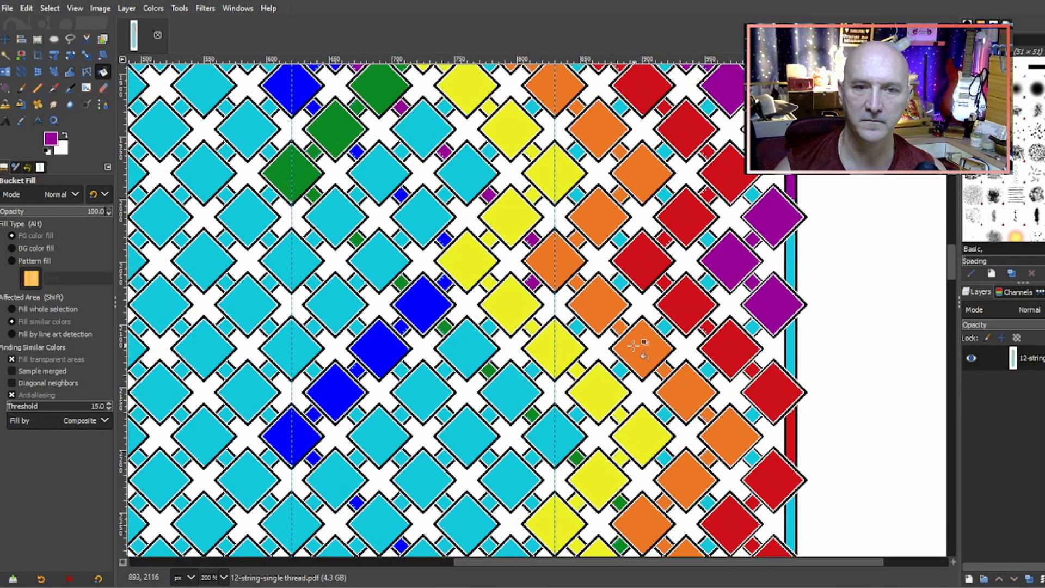
{"action": "left_click", "coordinate": [490, 325]}
{"action": "left_click", "coordinate": [466, 344]}
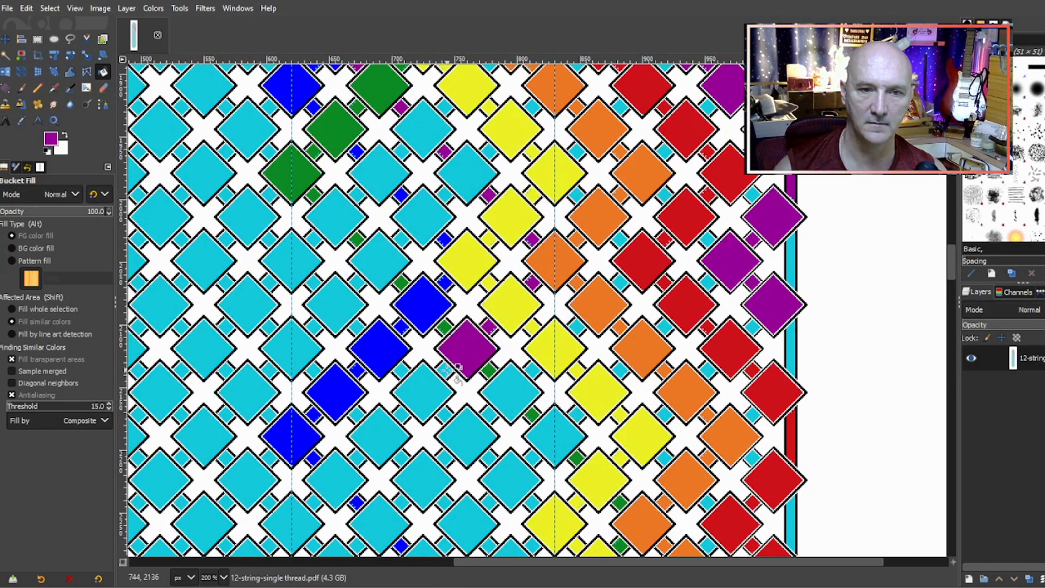
{"action": "left_click", "coordinate": [428, 393]}
{"action": "left_click", "coordinate": [403, 413]}
{"action": "left_click", "coordinate": [379, 435]}
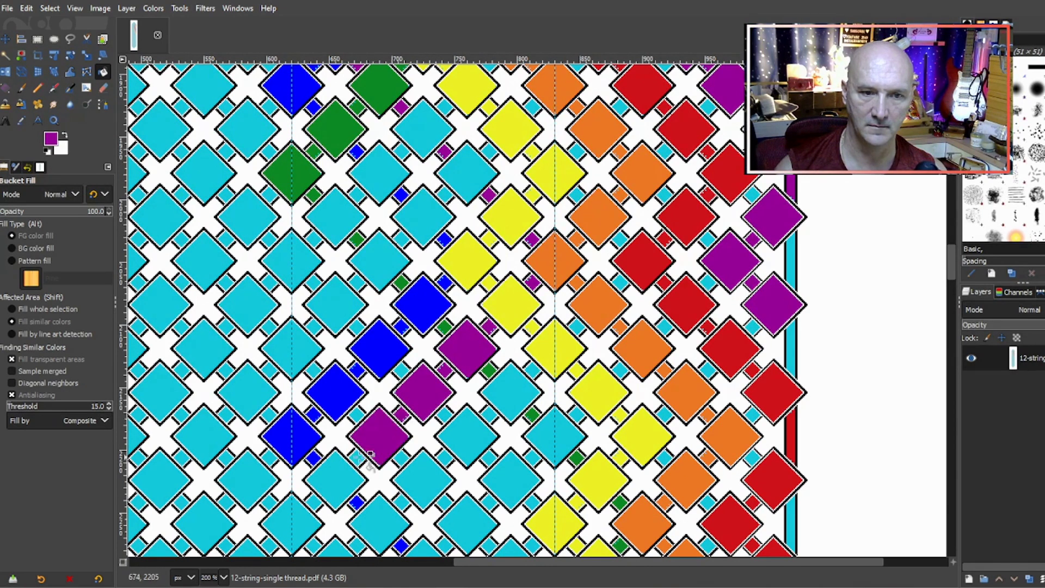
{"action": "left_click", "coordinate": [356, 457]}
{"action": "left_click", "coordinate": [335, 479]}
{"action": "left_click", "coordinate": [313, 505]}
{"action": "left_click", "coordinate": [294, 520]}
- Carry the purple diagonal back down-right through the small diamonds
{"action": "scroll", "coordinate": [313, 436], "scroll_direction": "down", "scroll_amount": 5}
{"action": "left_click", "coordinate": [313, 301]}
{"action": "left_click", "coordinate": [357, 344]}
{"action": "left_click", "coordinate": [402, 388]}
{"action": "left_click", "coordinate": [445, 432]}
{"action": "left_click", "coordinate": [489, 477]}
{"action": "scroll", "coordinate": [501, 446], "scroll_direction": "down", "scroll_amount": 3}
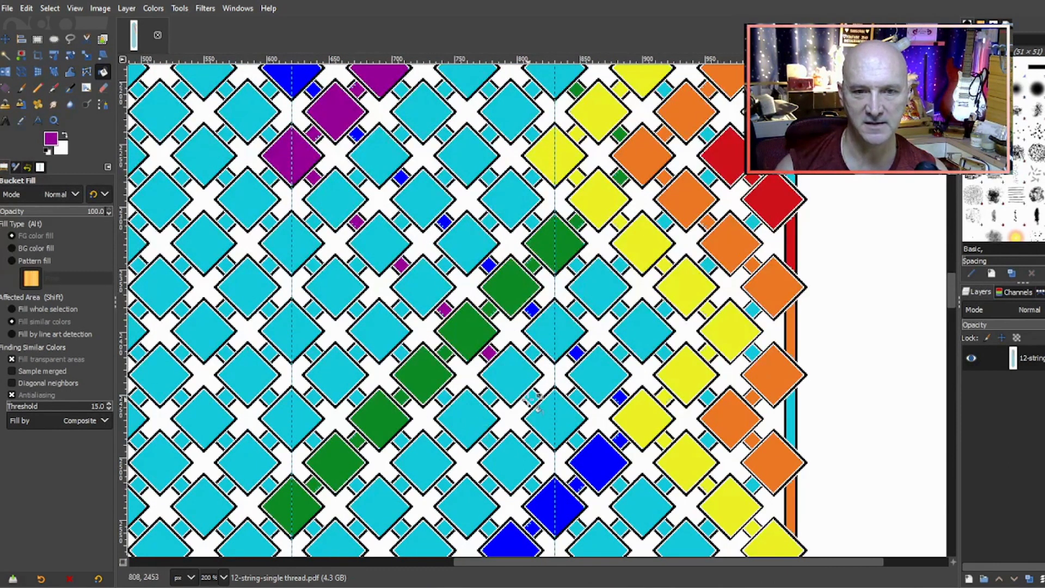
{"action": "left_click", "coordinate": [532, 399]}
{"action": "left_click", "coordinate": [577, 440]}
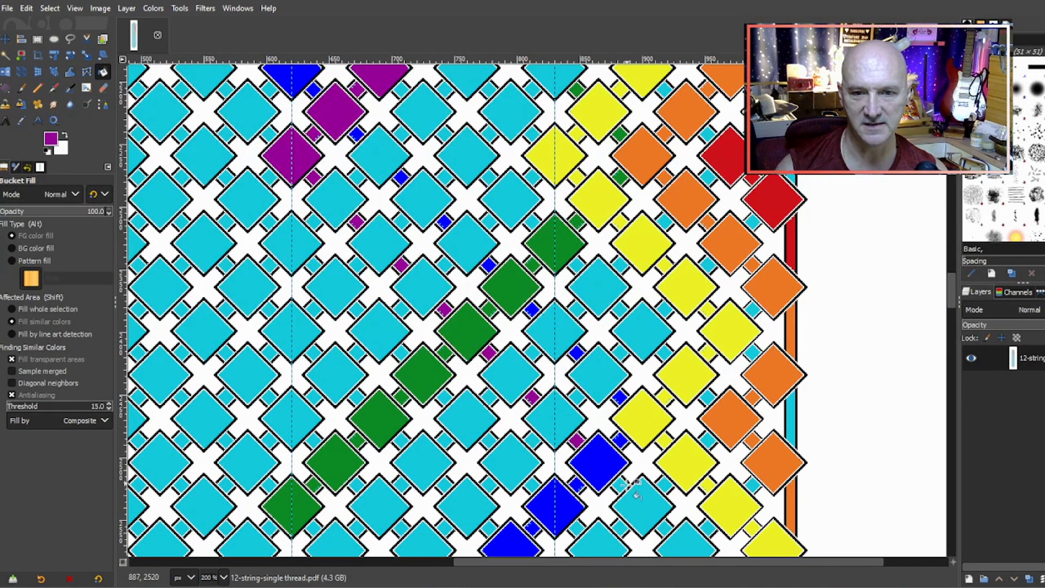
- Finish the last small diamonds and the right edge strip purple, then return up
{"action": "scroll", "coordinate": [626, 484], "scroll_direction": "down", "scroll_amount": 6}
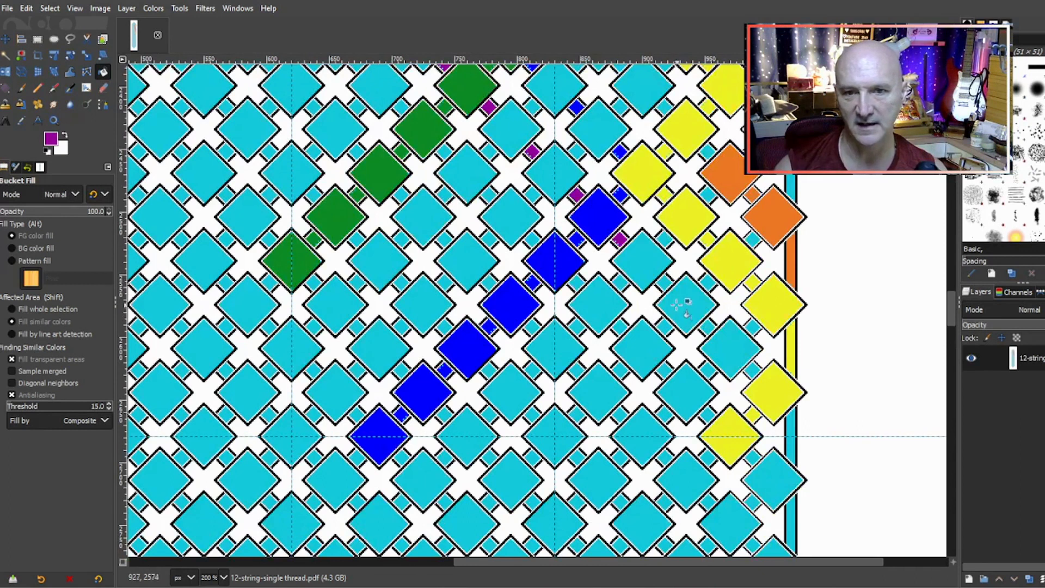
{"action": "left_click", "coordinate": [665, 282]}
{"action": "left_click", "coordinate": [708, 326]}
{"action": "left_click", "coordinate": [752, 371]}
{"action": "left_click", "coordinate": [792, 433]}
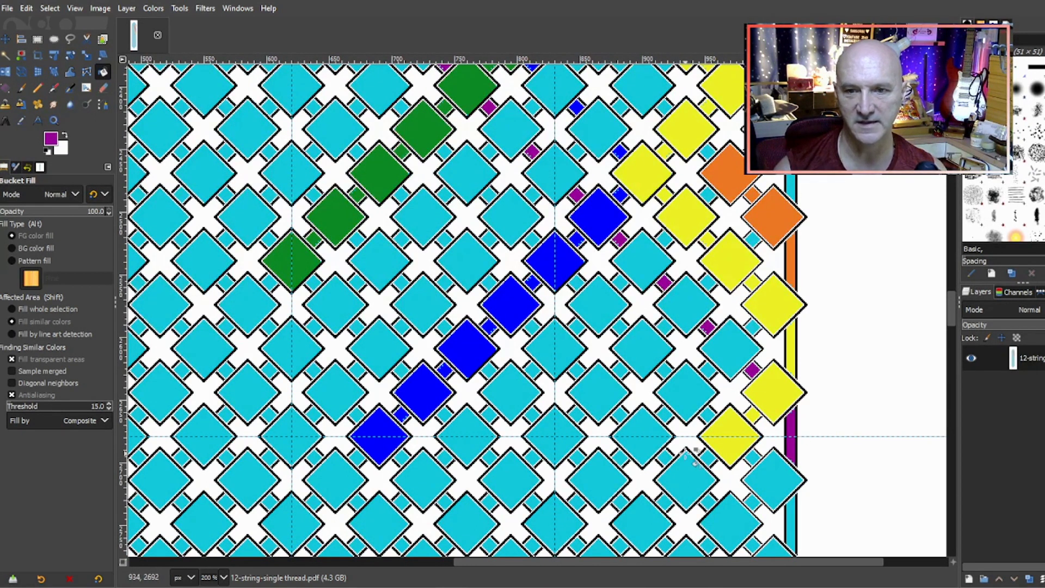
{"action": "scroll", "coordinate": [539, 460], "scroll_direction": "up", "scroll_amount": 10}
{"action": "scroll", "coordinate": [547, 449], "scroll_direction": "up", "scroll_amount": 6}
{"action": "scroll", "coordinate": [558, 446], "scroll_direction": "up", "scroll_amount": 15}
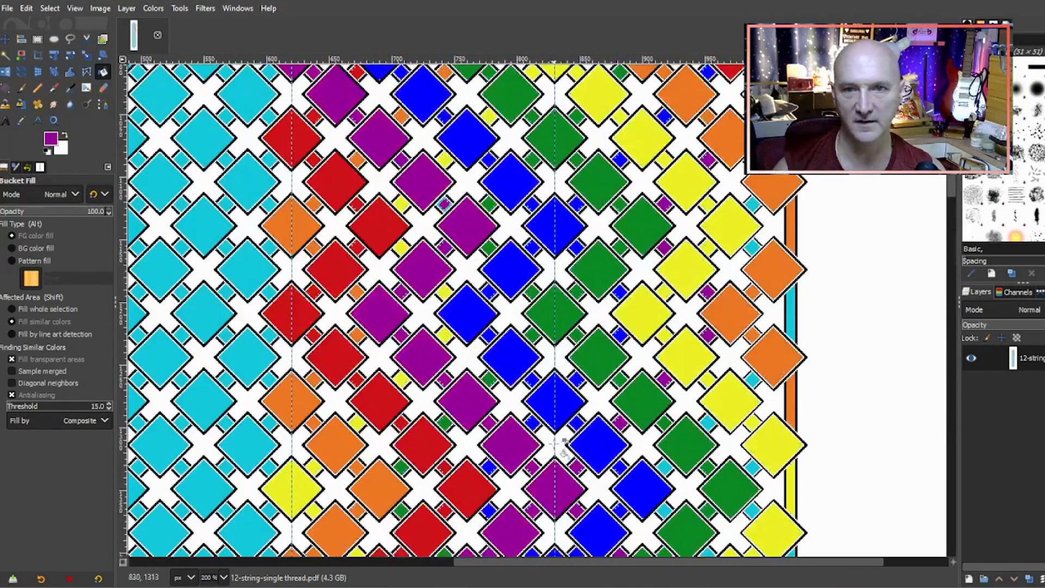
- Sample red from the pattern and fill the small squares and edge strip near the right edge
{"action": "key", "text": "ctrl"}
{"action": "scroll", "coordinate": [774, 348], "scroll_direction": "down", "scroll_amount": 2}
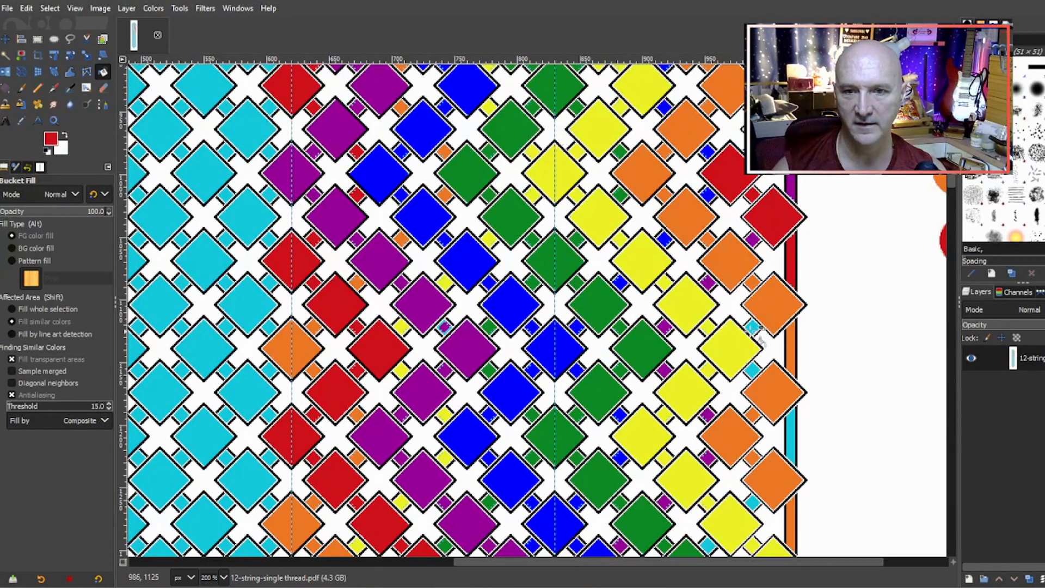
{"action": "left_click", "coordinate": [753, 327]}
{"action": "left_click", "coordinate": [753, 371]}
{"action": "left_click", "coordinate": [792, 430]}
- Fill the small cyan squares along the diagonal red, working down the image
{"action": "scroll", "coordinate": [792, 353], "scroll_direction": "down", "scroll_amount": 2}
{"action": "left_click", "coordinate": [754, 381]}
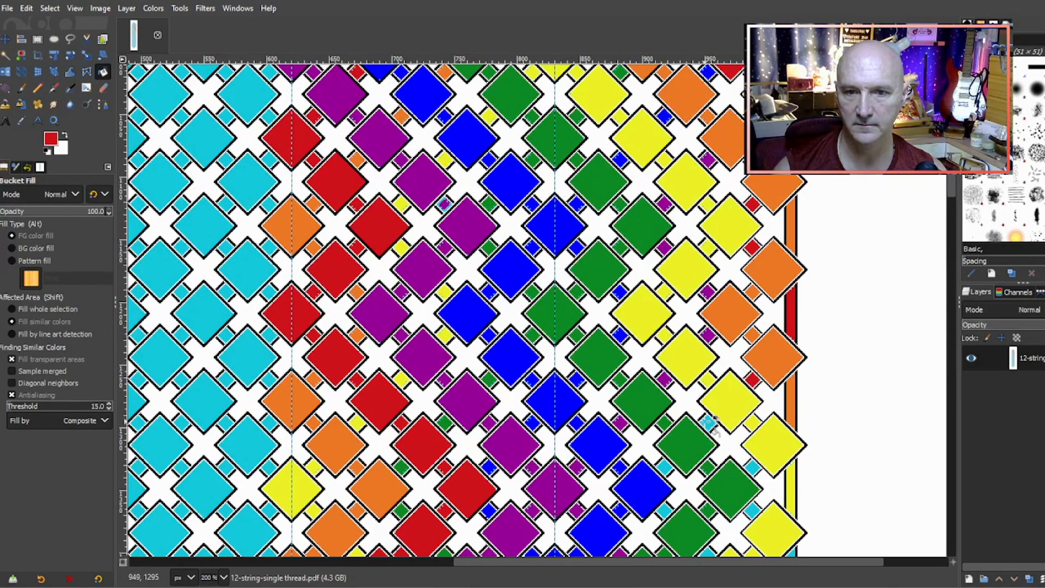
{"action": "left_click", "coordinate": [708, 423]}
{"action": "left_click", "coordinate": [664, 466]}
{"action": "scroll", "coordinate": [667, 469], "scroll_direction": "down", "scroll_amount": 2}
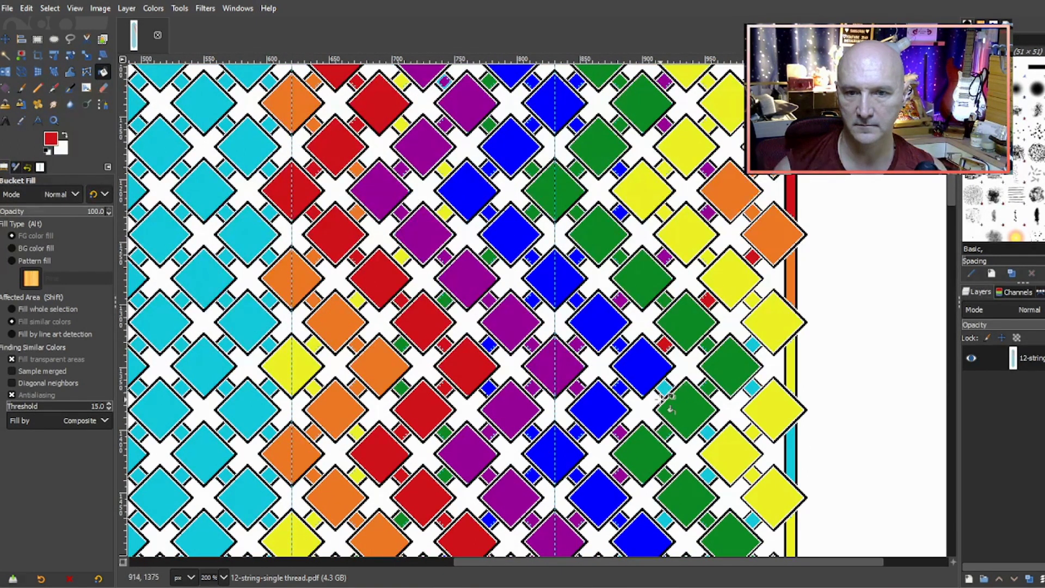
{"action": "left_click", "coordinate": [666, 390]}
{"action": "left_click", "coordinate": [708, 431]}
{"action": "left_click", "coordinate": [708, 475]}
{"action": "scroll", "coordinate": [702, 367], "scroll_direction": "down", "scroll_amount": 3}
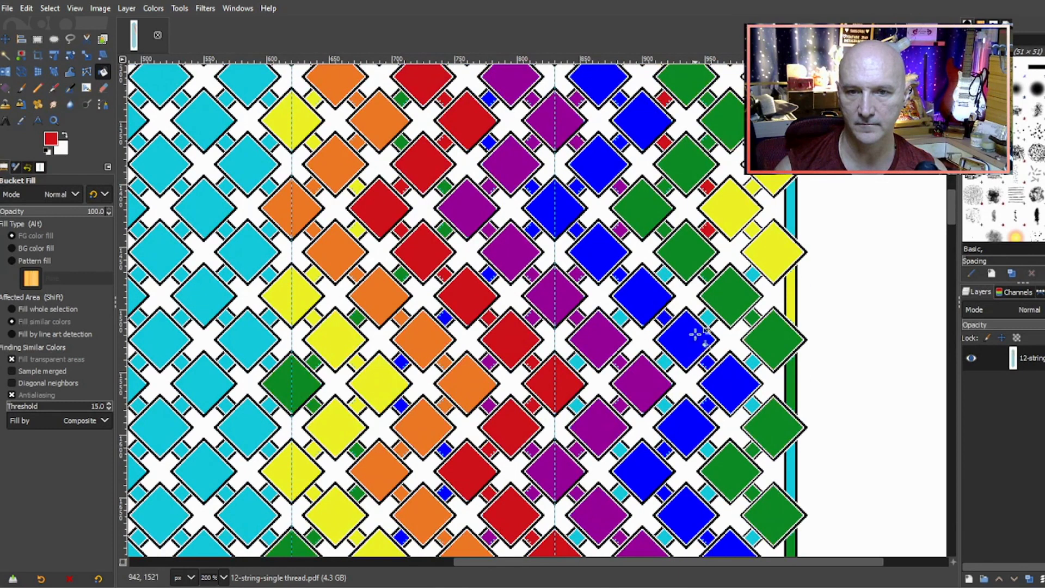
{"action": "left_click", "coordinate": [620, 321]}
{"action": "left_click", "coordinate": [577, 406]}
{"action": "left_click", "coordinate": [621, 450]}
- Fill the cyan diamonds on the lower left of the diagonal red
{"action": "scroll", "coordinate": [620, 490], "scroll_direction": "down", "scroll_amount": 2}
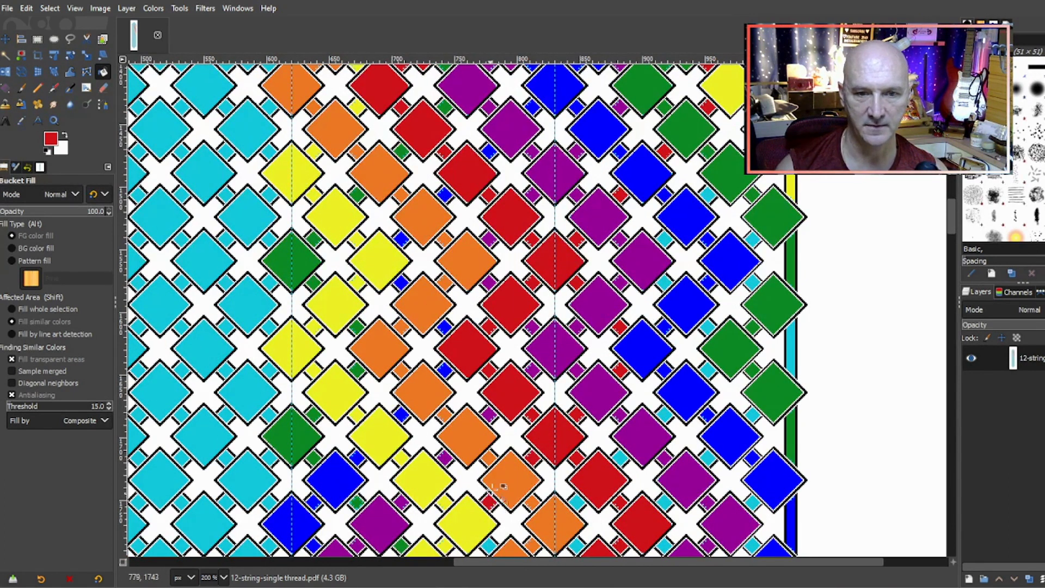
{"action": "scroll", "coordinate": [499, 466], "scroll_direction": "down", "scroll_amount": 2}
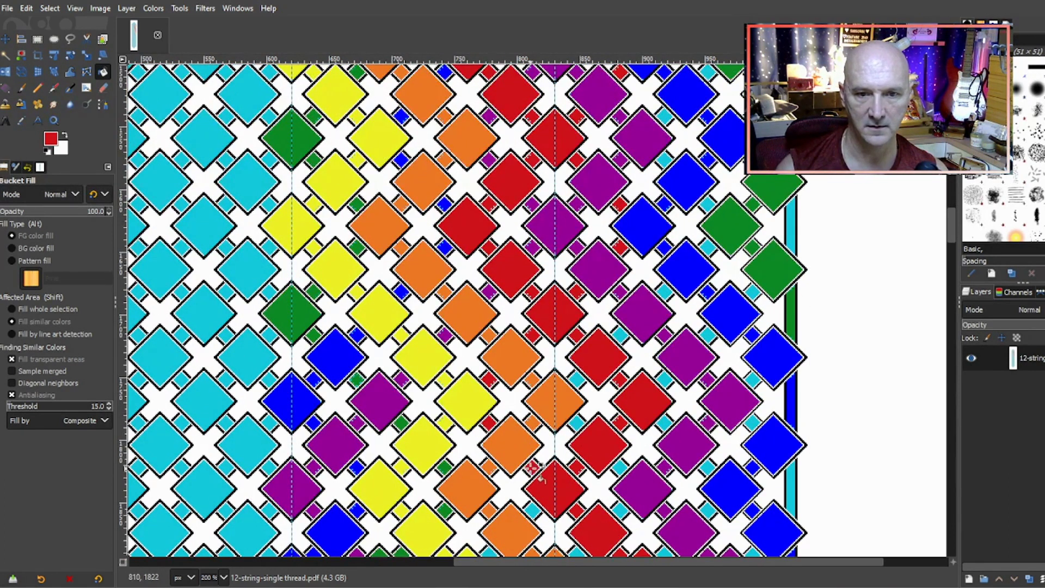
{"action": "scroll", "coordinate": [539, 447], "scroll_direction": "down", "scroll_amount": 2}
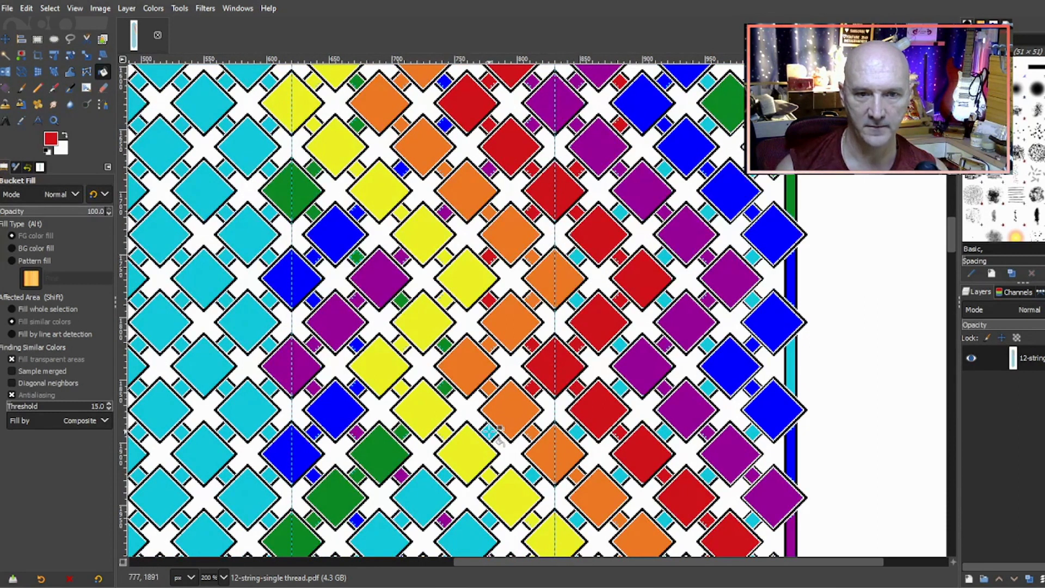
{"action": "left_click", "coordinate": [415, 500]}
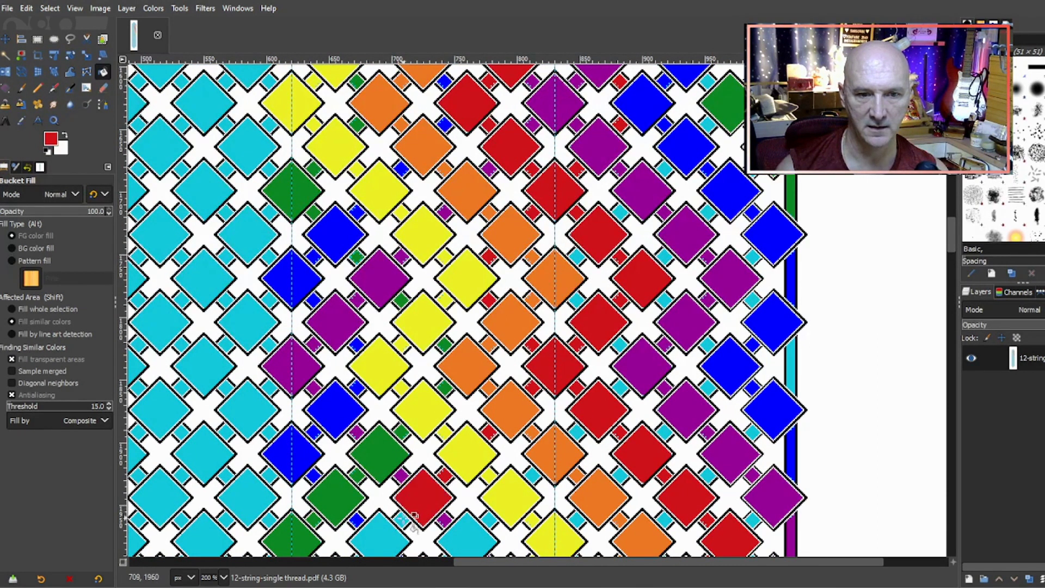
{"action": "scroll", "coordinate": [435, 226], "scroll_direction": "down", "scroll_amount": 4}
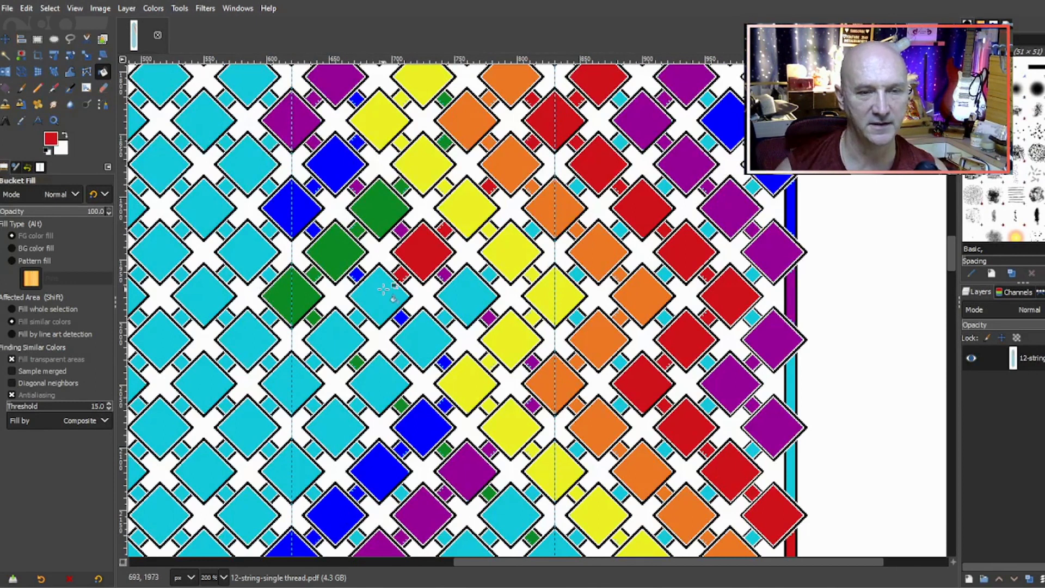
{"action": "left_click", "coordinate": [374, 302]}
{"action": "left_click", "coordinate": [332, 346]}
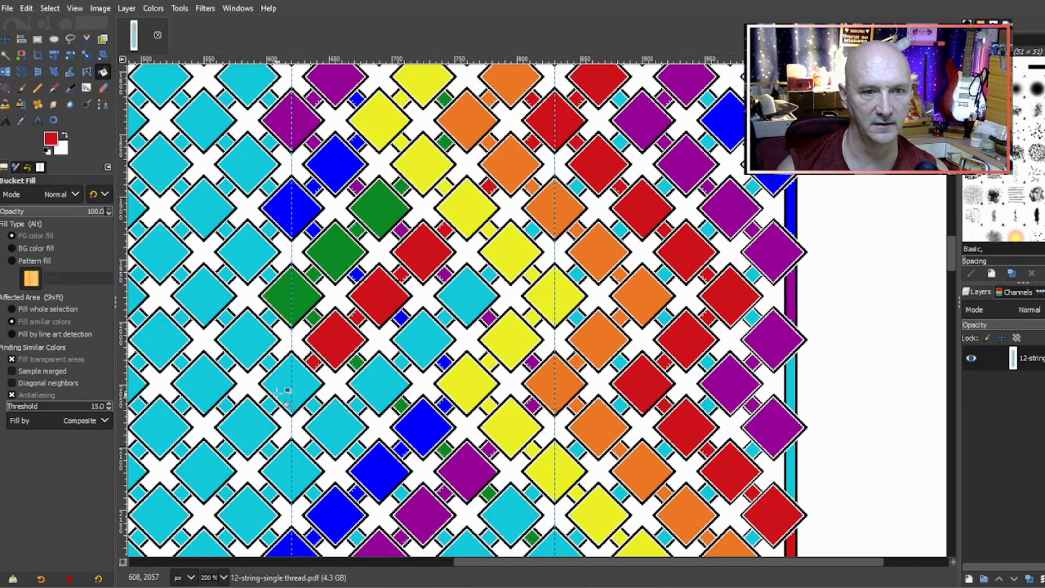
{"action": "left_click", "coordinate": [311, 384]}
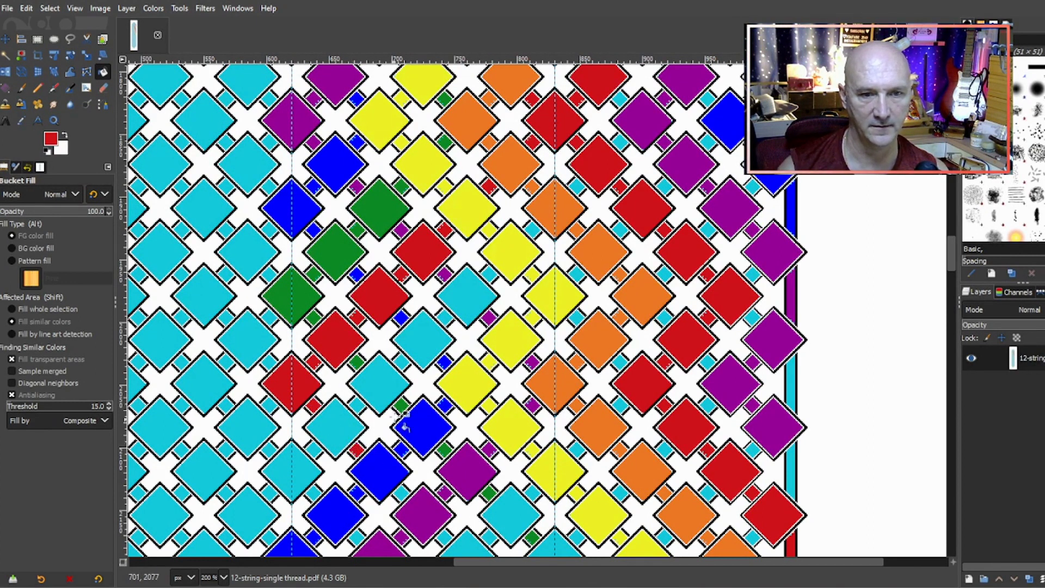
- Fill the next small diamonds and a large diamond further down red
{"action": "scroll", "coordinate": [384, 419], "scroll_direction": "down", "scroll_amount": 2}
{"action": "left_click", "coordinate": [402, 370]}
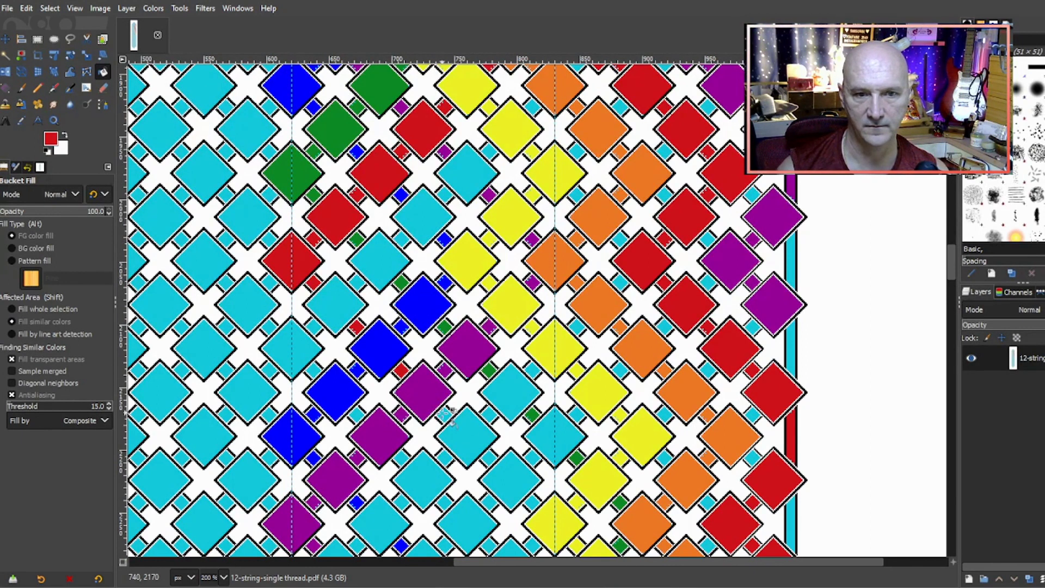
{"action": "left_click", "coordinate": [489, 457]}
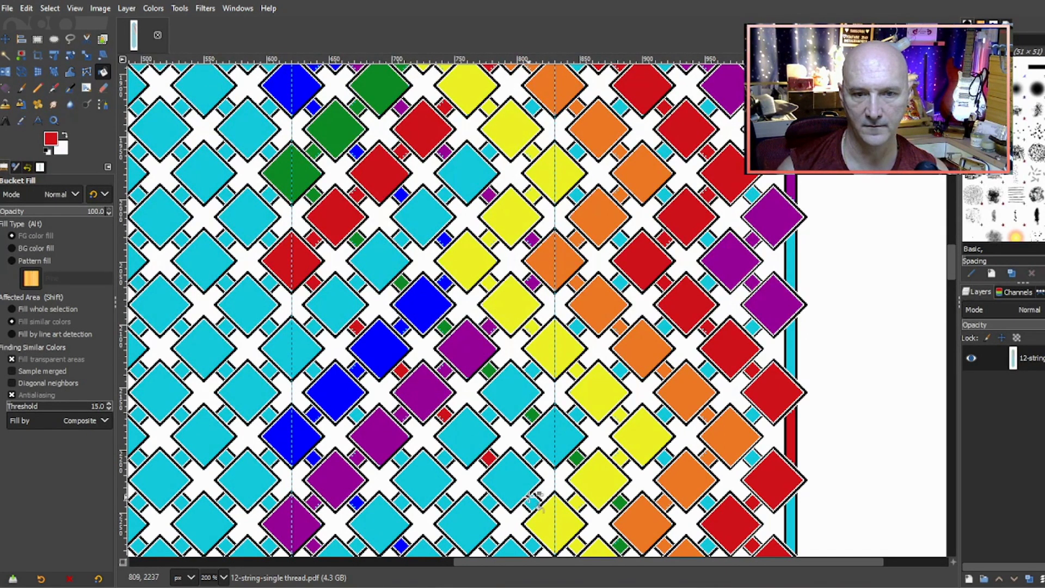
{"action": "scroll", "coordinate": [560, 403], "scroll_direction": "down", "scroll_amount": 3}
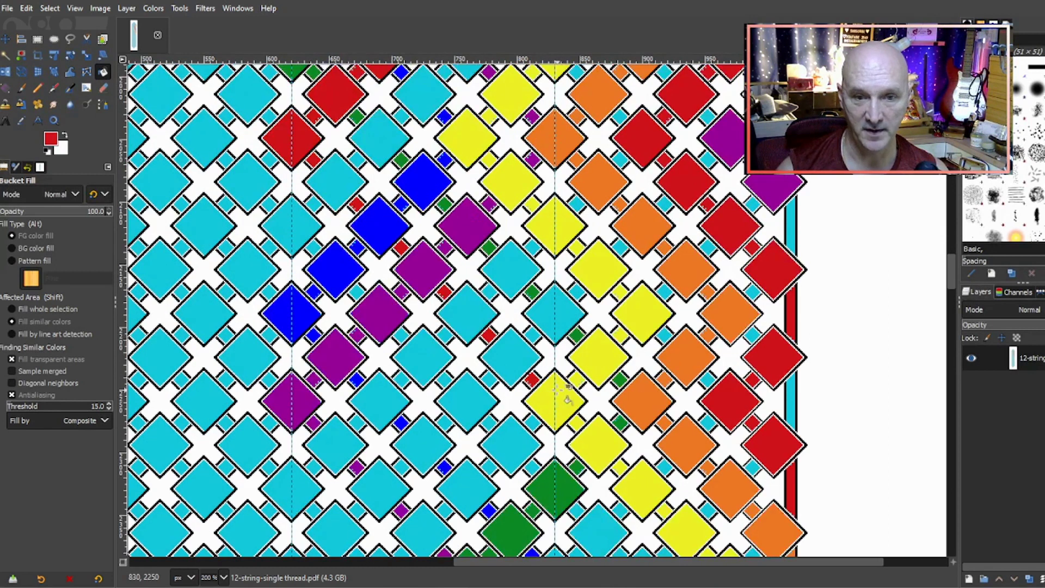
{"action": "left_click", "coordinate": [532, 422]}
{"action": "left_click", "coordinate": [490, 467]}
{"action": "left_click", "coordinate": [518, 445]}
- Fill the cyan diamonds along the diagonal toward the left edge red
{"action": "scroll", "coordinate": [495, 431], "scroll_direction": "down", "scroll_amount": 4}
{"action": "left_click", "coordinate": [465, 381]}
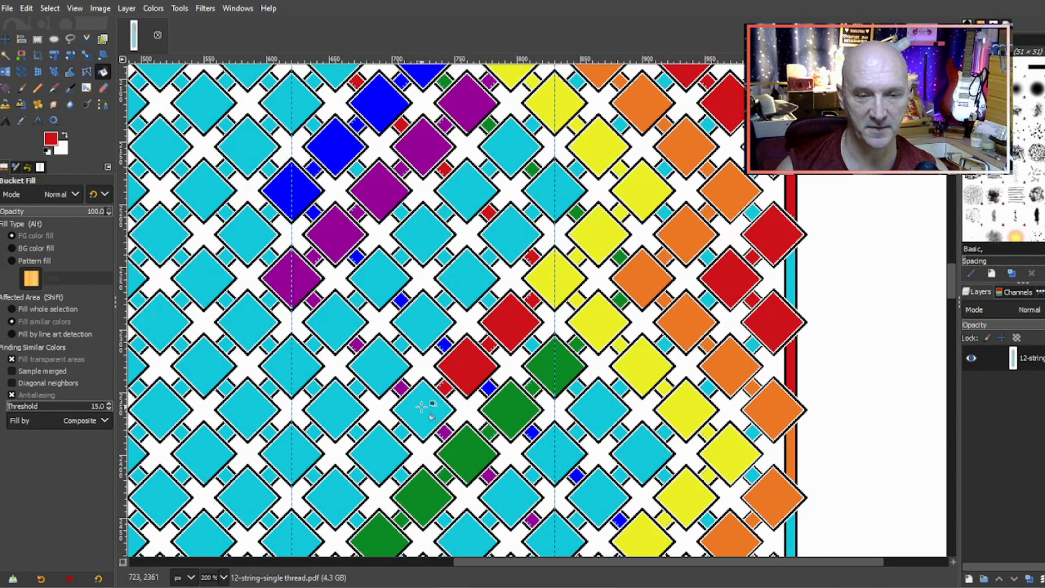
{"action": "left_click", "coordinate": [422, 407]}
{"action": "left_click", "coordinate": [377, 460]}
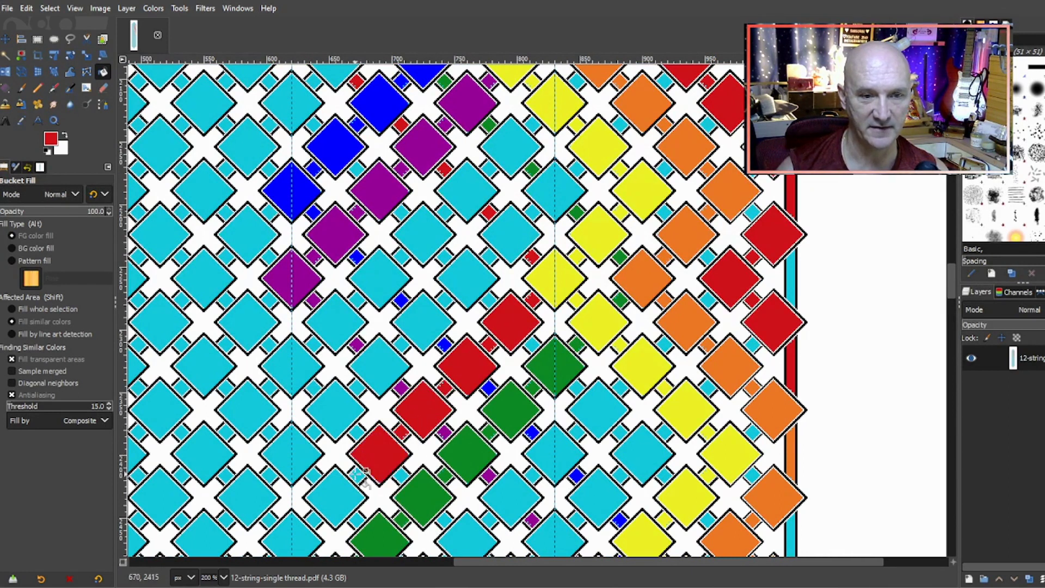
{"action": "left_click", "coordinate": [347, 490]}
{"action": "left_click", "coordinate": [302, 526]}
- Fill the small squares beside the red and blue diamonds red
{"action": "scroll", "coordinate": [338, 449], "scroll_direction": "down", "scroll_amount": 2}
{"action": "left_click", "coordinate": [315, 440]}
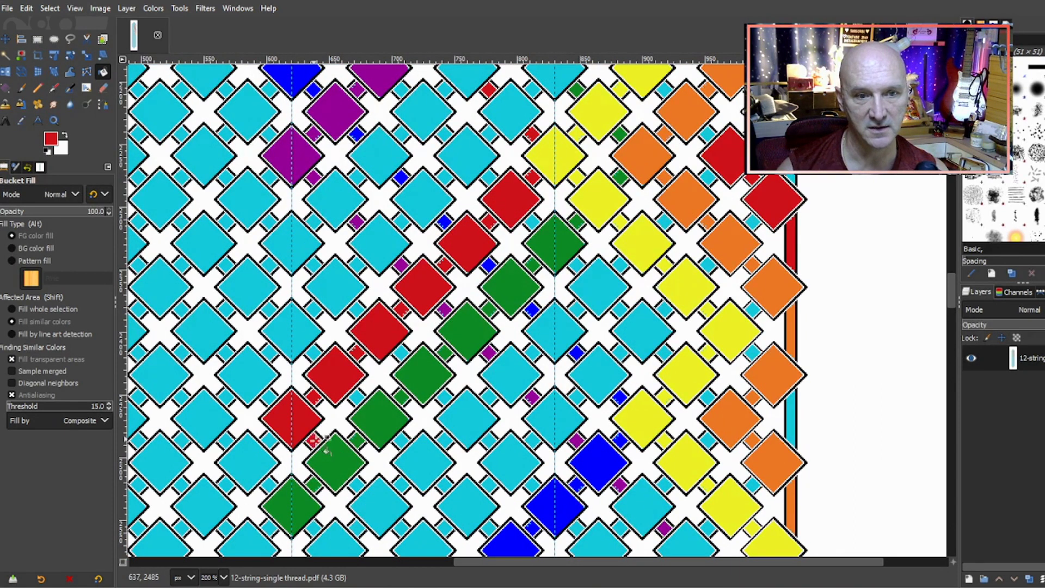
{"action": "left_click", "coordinate": [357, 484]}
{"action": "scroll", "coordinate": [435, 485], "scroll_direction": "down", "scroll_amount": 2}
{"action": "left_click", "coordinate": [401, 406]}
{"action": "left_click", "coordinate": [444, 450]}
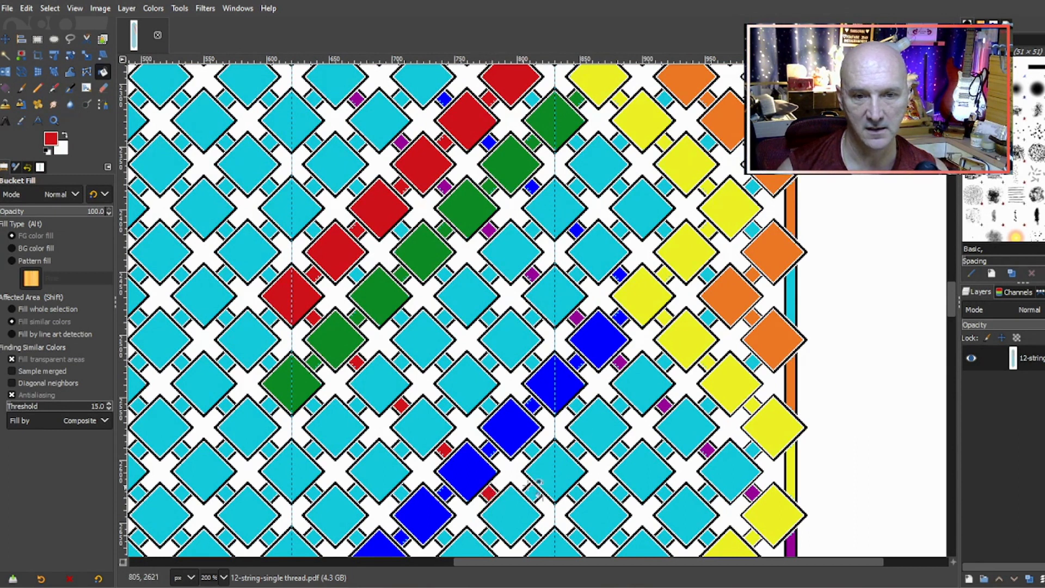
{"action": "scroll", "coordinate": [555, 461], "scroll_direction": "down", "scroll_amount": 2}
{"action": "left_click", "coordinate": [532, 415]}
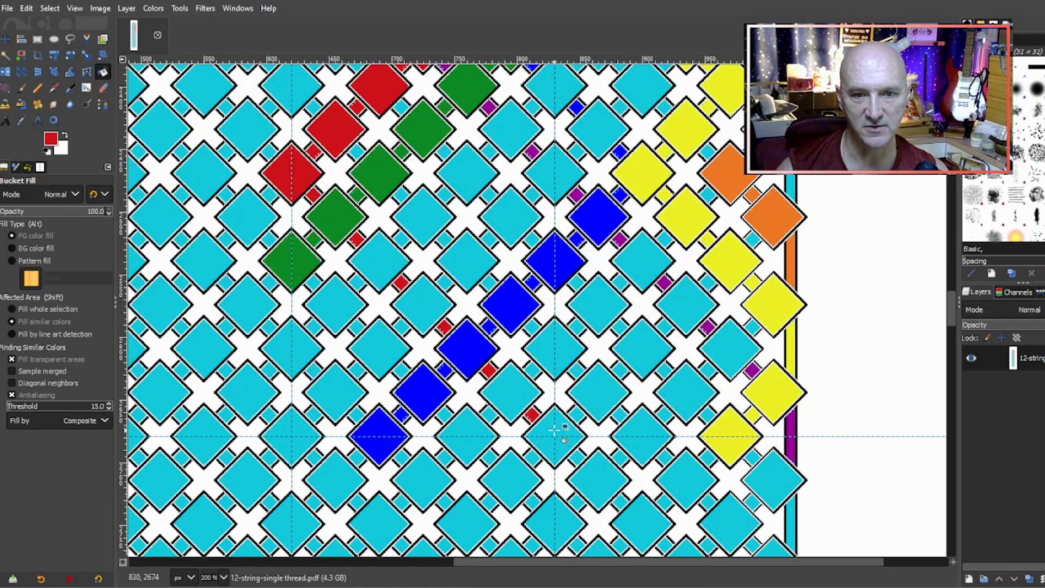
{"action": "scroll", "coordinate": [685, 360], "scroll_direction": "up", "scroll_amount": 7}
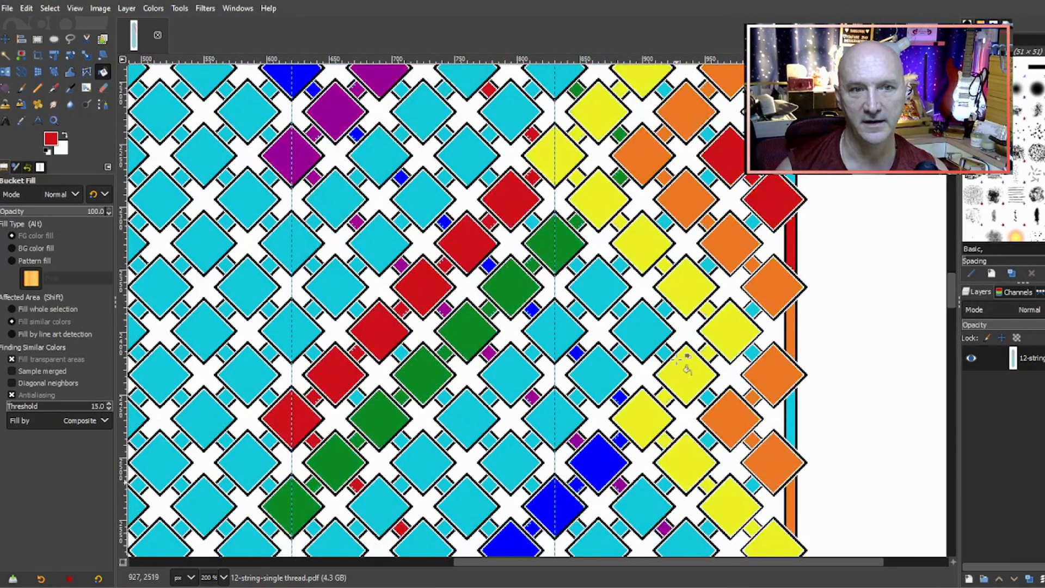
{"action": "scroll", "coordinate": [686, 354], "scroll_direction": "down", "scroll_amount": 5}
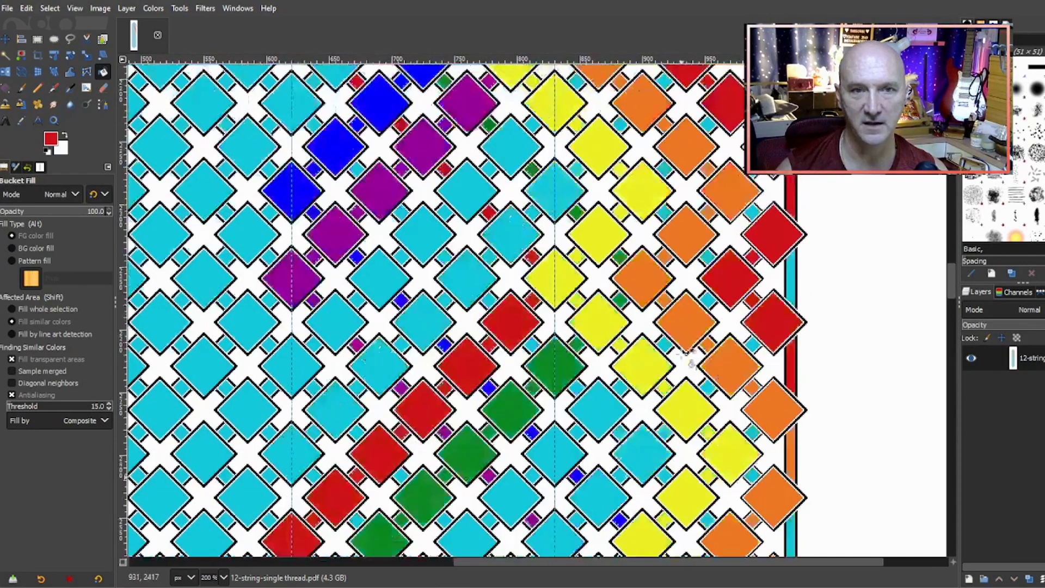
{"action": "scroll", "coordinate": [687, 351], "scroll_direction": "up", "scroll_amount": 15}
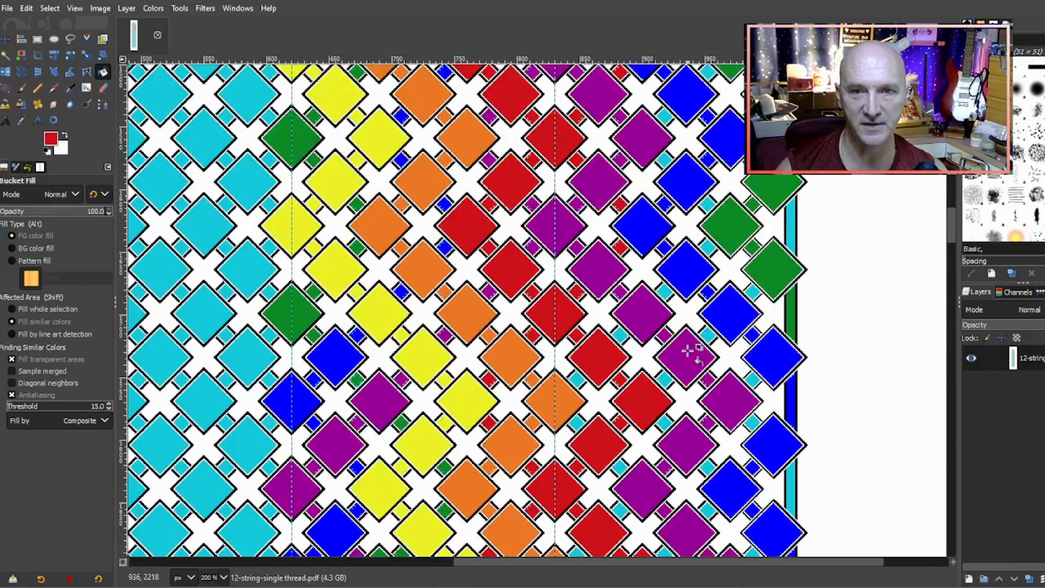
- Sample orange and turn a connector square and the next diagonal diamond orange
{"action": "key", "text": "ctrl"}
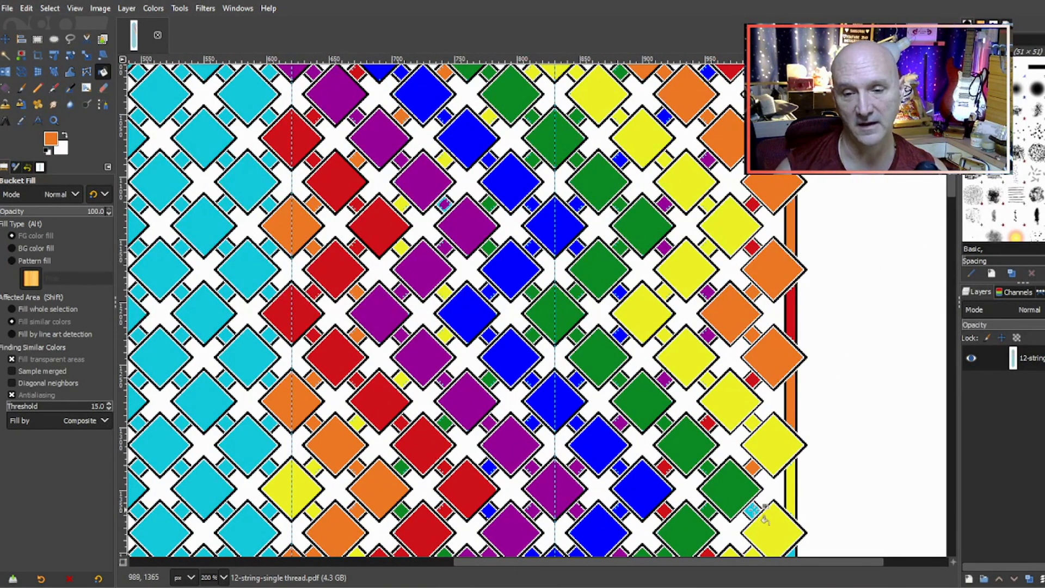
{"action": "scroll", "coordinate": [773, 354], "scroll_direction": "down", "scroll_amount": 5}
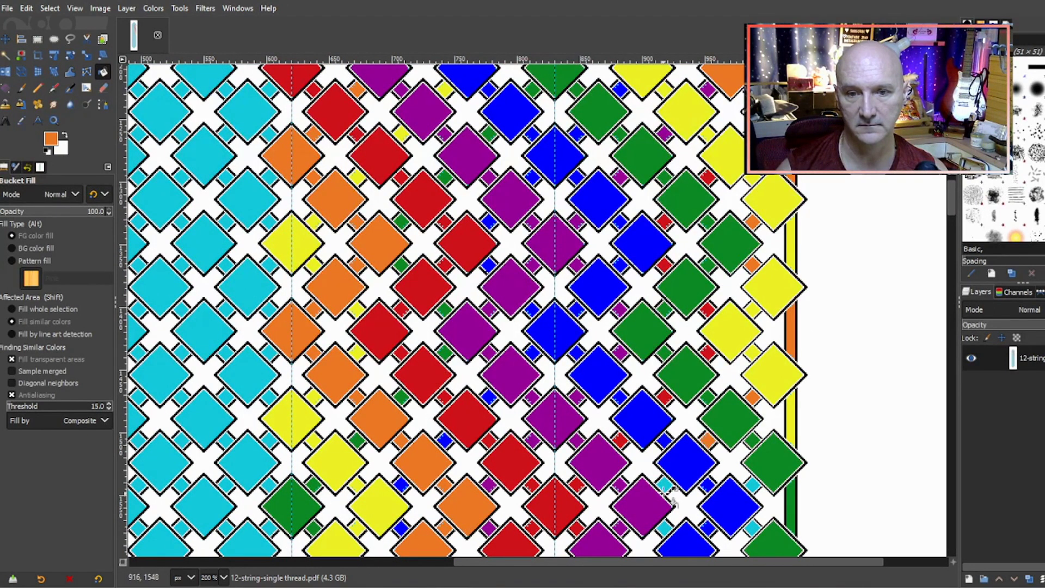
{"action": "scroll", "coordinate": [667, 471], "scroll_direction": "down", "scroll_amount": 2}
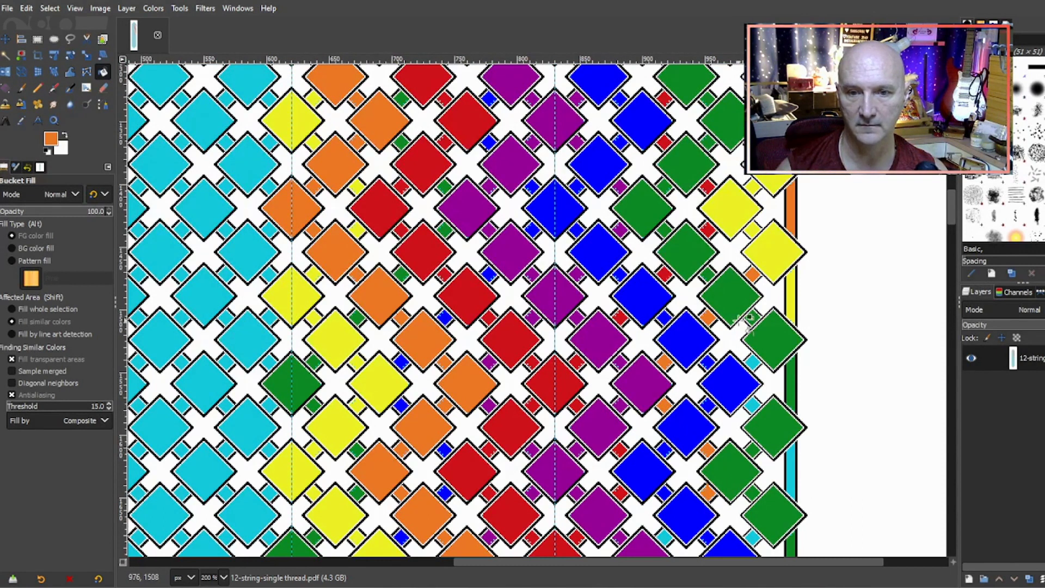
{"action": "scroll", "coordinate": [713, 492], "scroll_direction": "down", "scroll_amount": 4}
{"action": "left_click", "coordinate": [665, 413]}
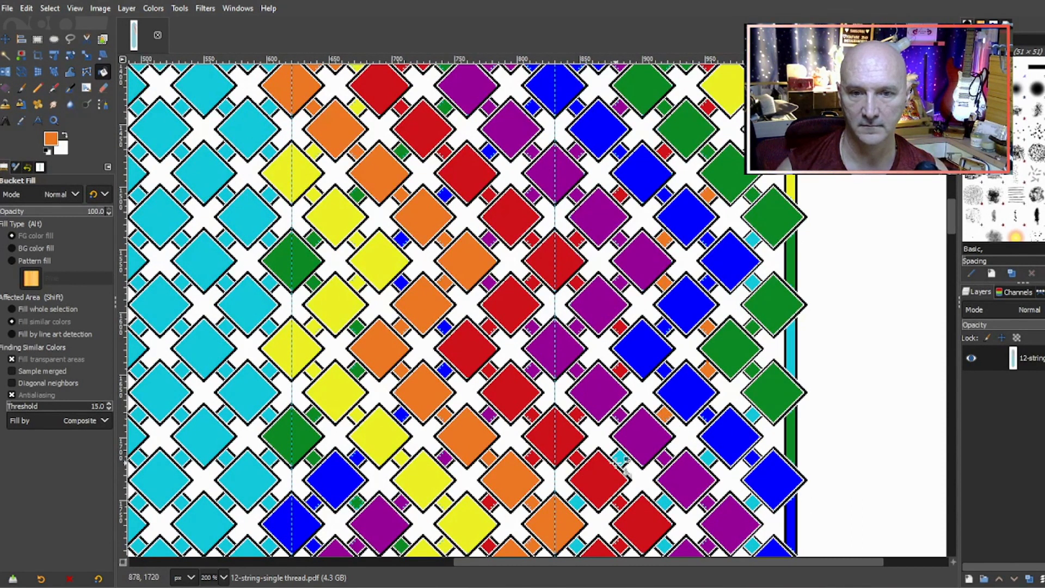
{"action": "scroll", "coordinate": [574, 405], "scroll_direction": "down", "scroll_amount": 4}
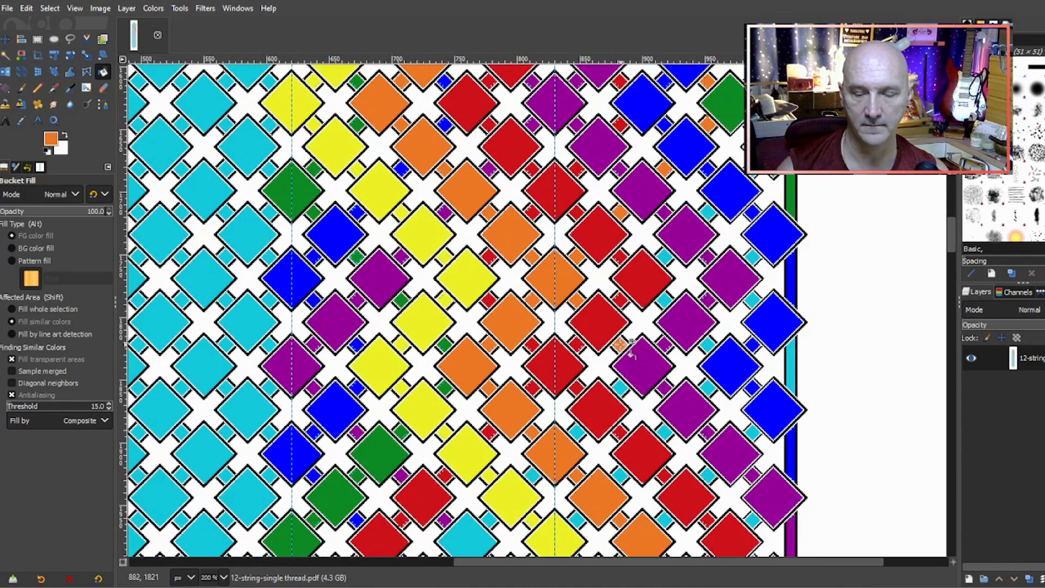
{"action": "left_click", "coordinate": [531, 477]}
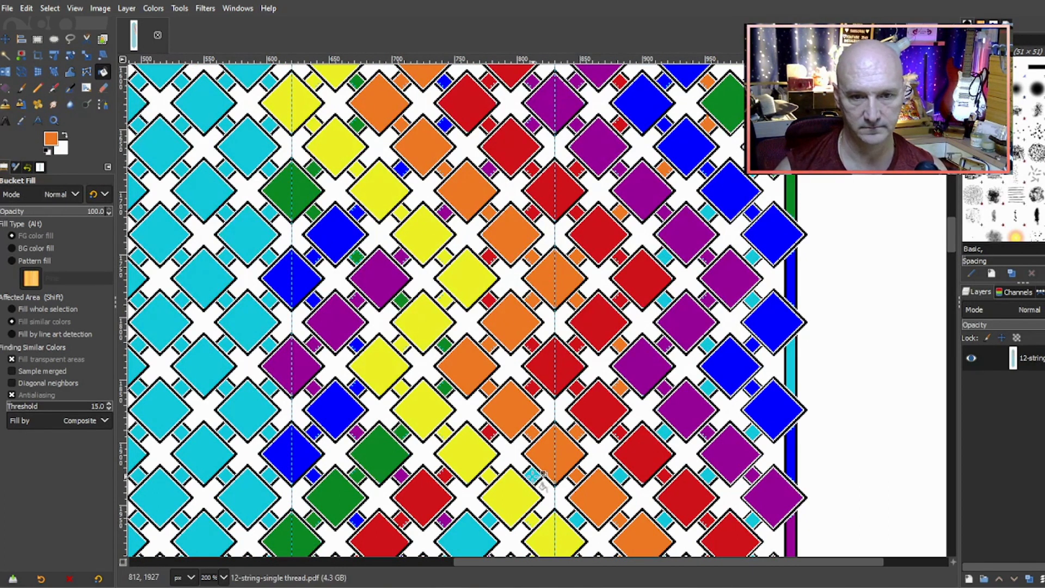
{"action": "scroll", "coordinate": [479, 370], "scroll_direction": "down", "scroll_amount": 5}
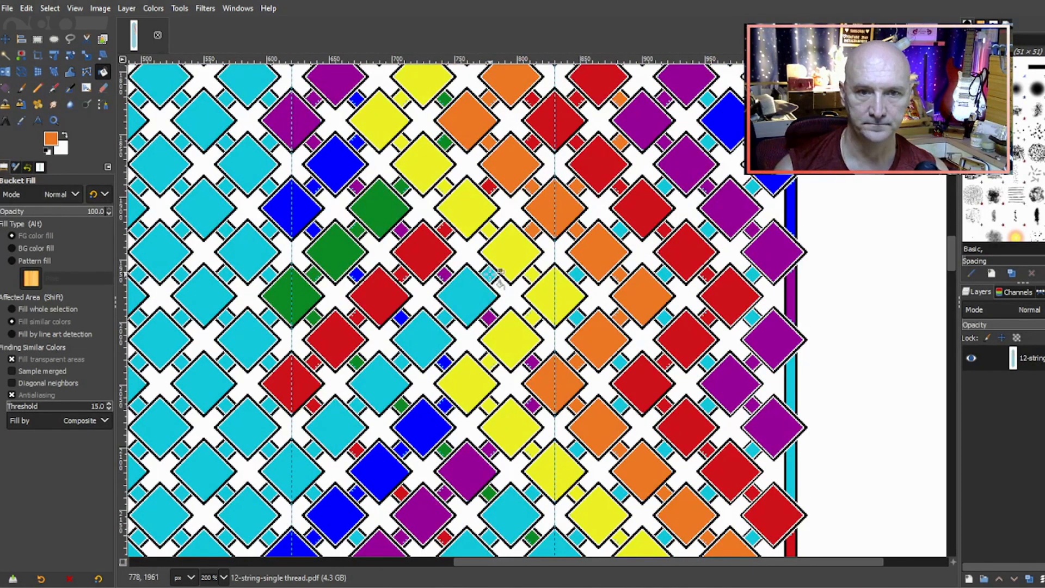
- Fill four cyan diamonds down the diagonal orange
{"action": "left_click", "coordinate": [455, 305]}
{"action": "left_click", "coordinate": [442, 332]}
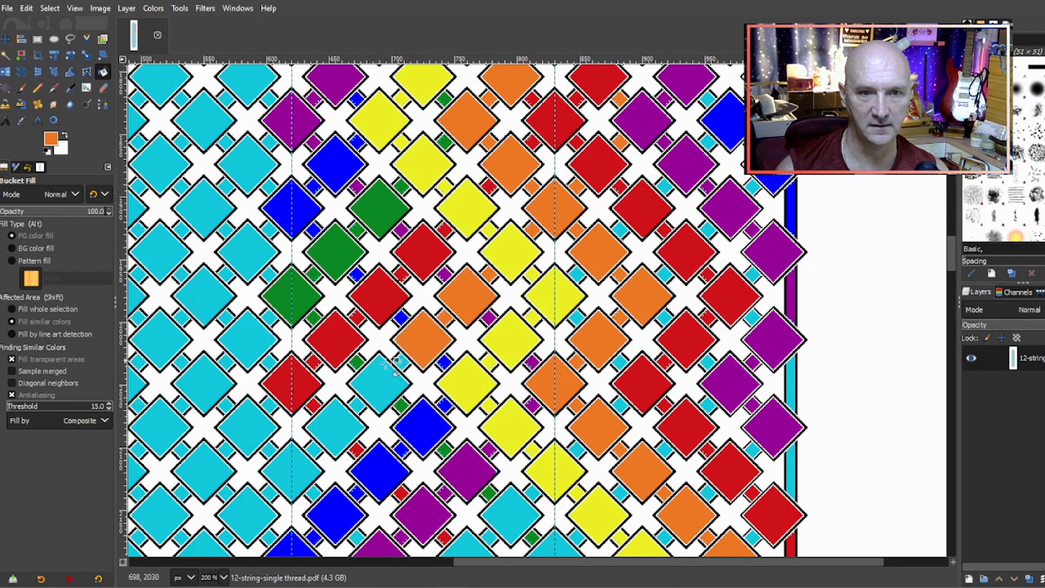
{"action": "left_click", "coordinate": [377, 386]}
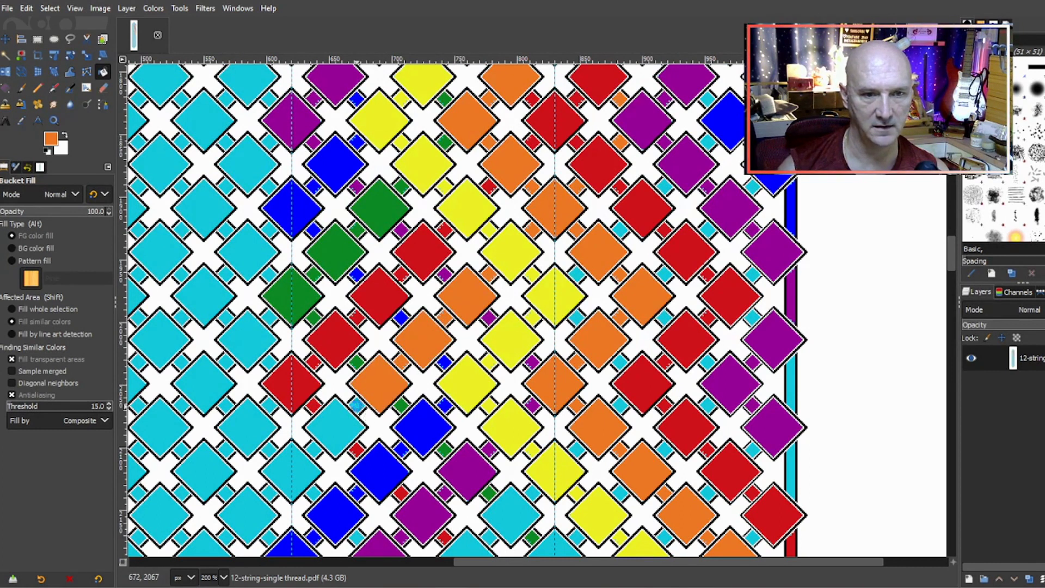
{"action": "left_click", "coordinate": [342, 420]}
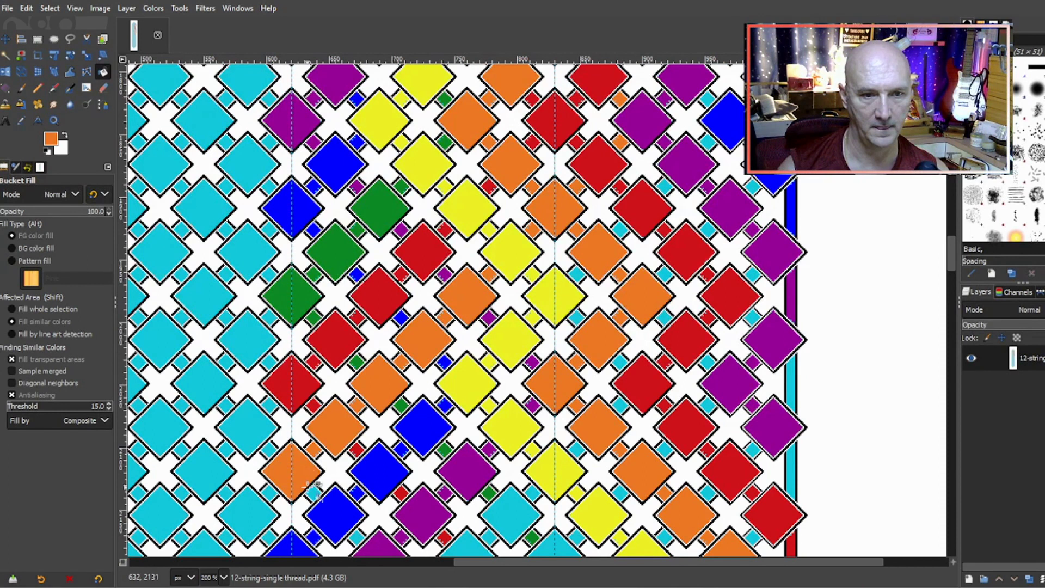
- Turn the connector squares and a diamond beside the orange diamonds orange, then pick yellow as fill colour
{"action": "scroll", "coordinate": [375, 338], "scroll_direction": "down", "scroll_amount": 5}
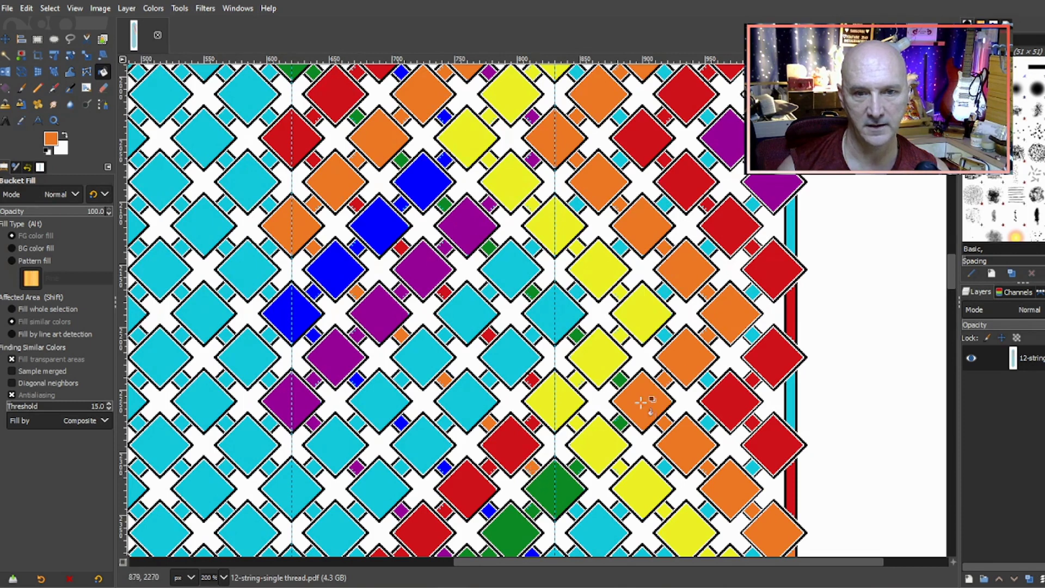
{"action": "scroll", "coordinate": [697, 369], "scroll_direction": "down", "scroll_amount": 3}
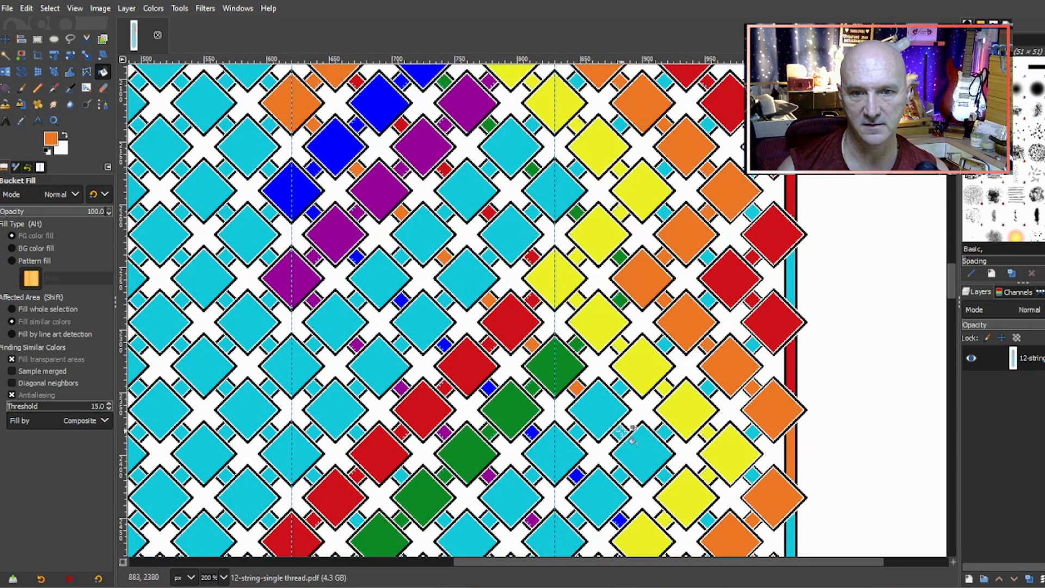
{"action": "scroll", "coordinate": [678, 389], "scroll_direction": "down", "scroll_amount": 3}
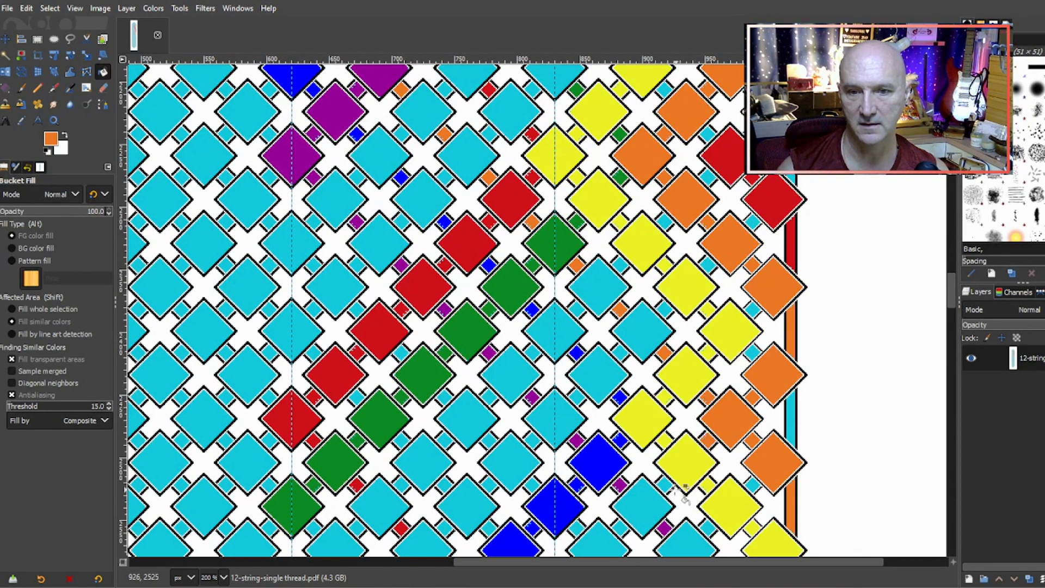
{"action": "scroll", "coordinate": [621, 305], "scroll_direction": "down", "scroll_amount": 6}
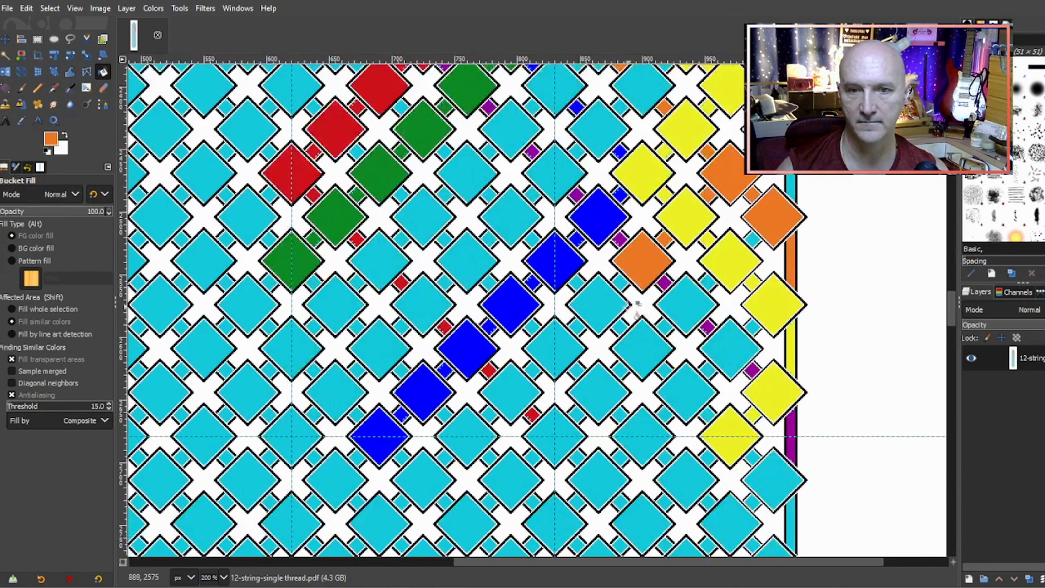
{"action": "left_click", "coordinate": [619, 282]}
{"action": "left_click", "coordinate": [576, 326]}
{"action": "left_click", "coordinate": [531, 372]}
{"action": "left_click", "coordinate": [512, 403]}
{"action": "left_click", "coordinate": [489, 415]}
{"action": "scroll", "coordinate": [554, 334], "scroll_direction": "up", "scroll_amount": 10}
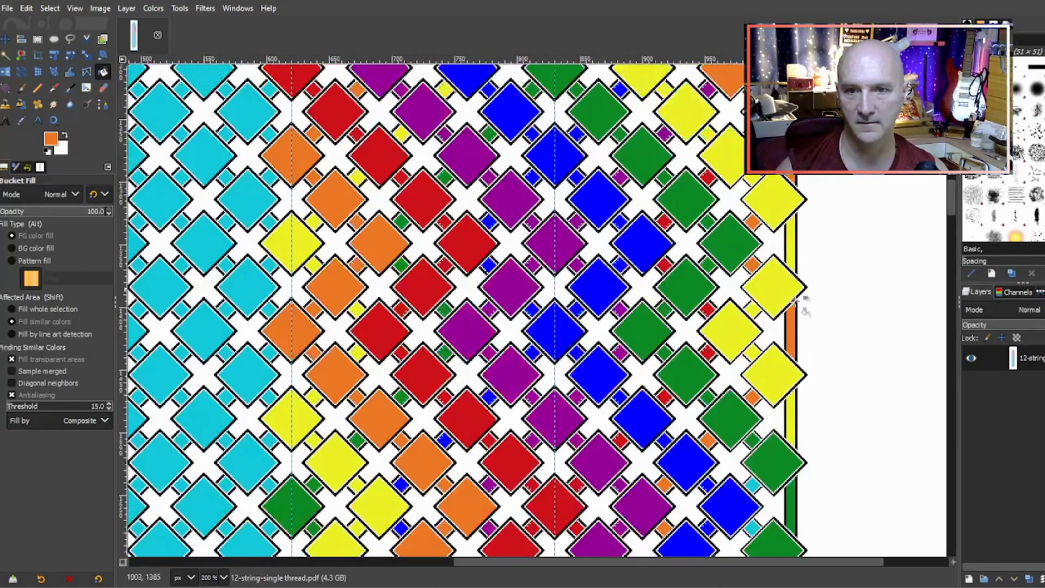
{"action": "left_click", "coordinate": [781, 379], "text": "ctrl"}
- Fill five small diamonds along the upper part of the diagonal yellow
{"action": "scroll", "coordinate": [800, 372], "scroll_direction": "down", "scroll_amount": 1}
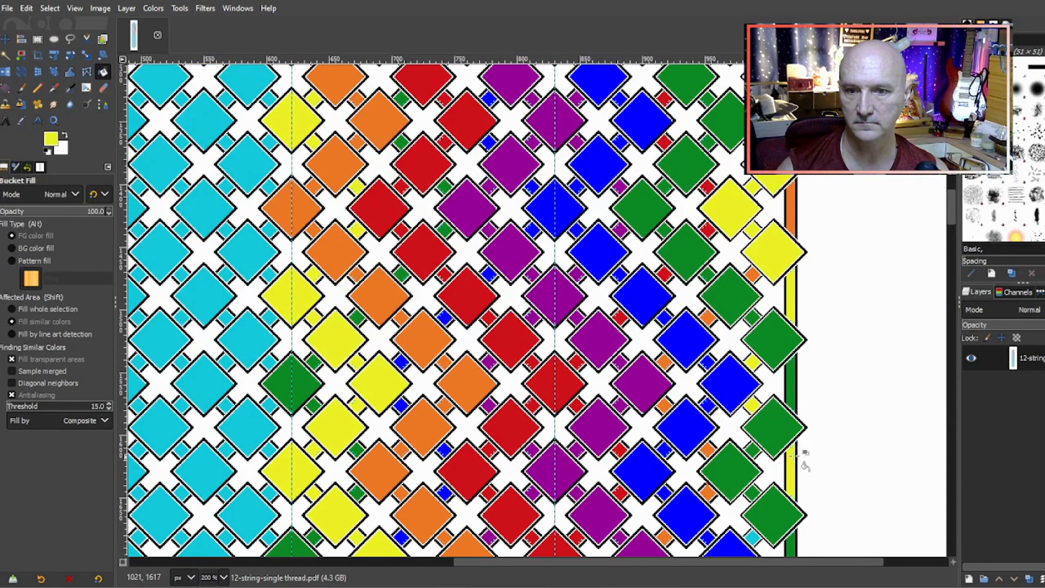
{"action": "scroll", "coordinate": [745, 294], "scroll_direction": "down", "scroll_amount": 5}
{"action": "left_click", "coordinate": [752, 293]}
{"action": "left_click", "coordinate": [707, 334]}
{"action": "left_click", "coordinate": [665, 377]}
{"action": "left_click", "coordinate": [665, 422]}
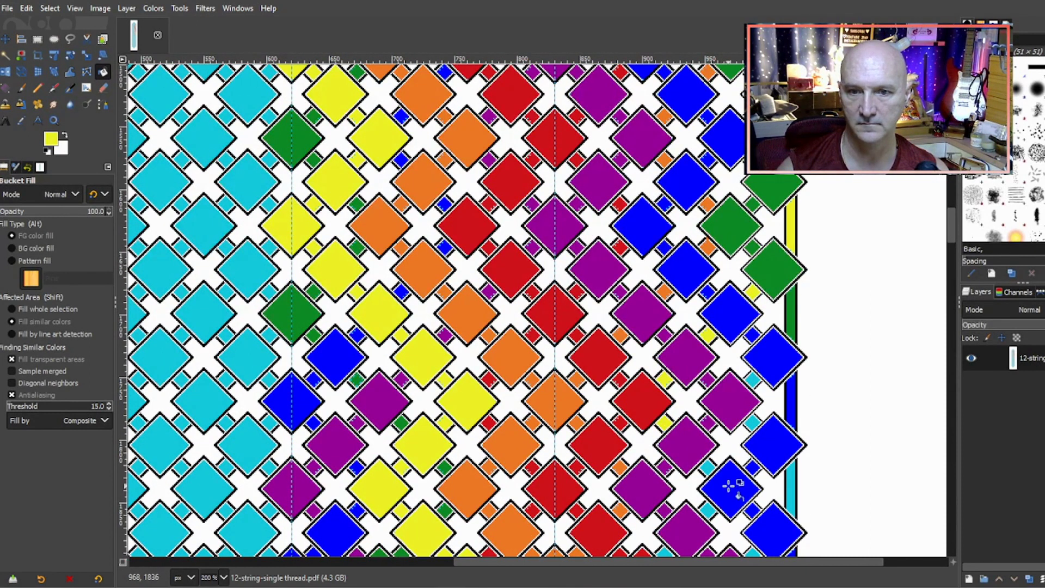
{"action": "left_click", "coordinate": [708, 467]}
- Fill four more small cyan diamonds further down the diagonal yellow
{"action": "scroll", "coordinate": [705, 309], "scroll_direction": "down", "scroll_amount": 4}
{"action": "scroll", "coordinate": [705, 309], "scroll_direction": "down", "scroll_amount": 4}
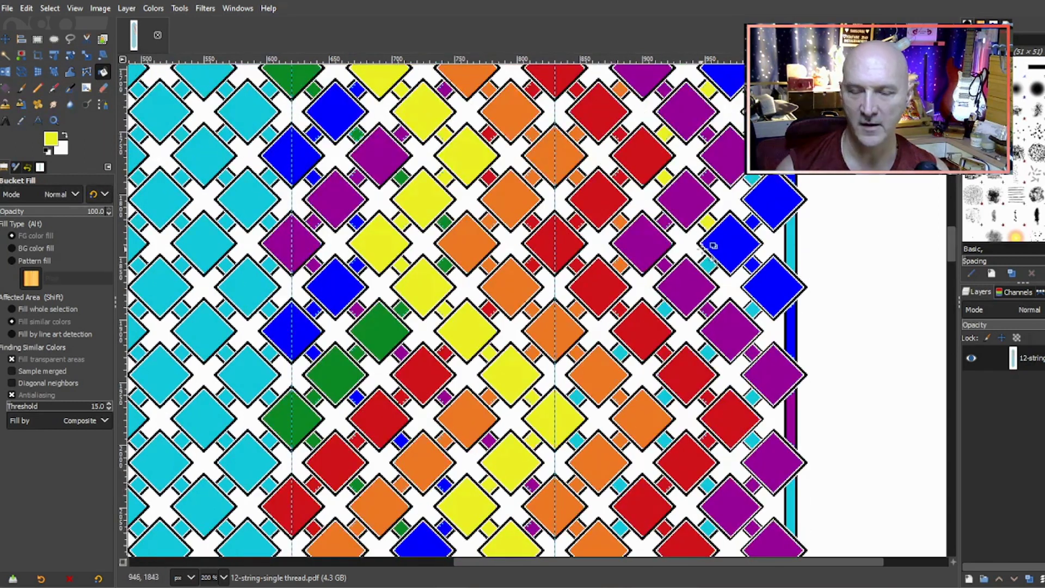
{"action": "left_click", "coordinate": [664, 308]}
{"action": "left_click", "coordinate": [620, 352]}
{"action": "left_click", "coordinate": [577, 440]}
{"action": "left_click", "coordinate": [620, 484]}
{"action": "scroll", "coordinate": [616, 452], "scroll_direction": "down", "scroll_amount": 4}
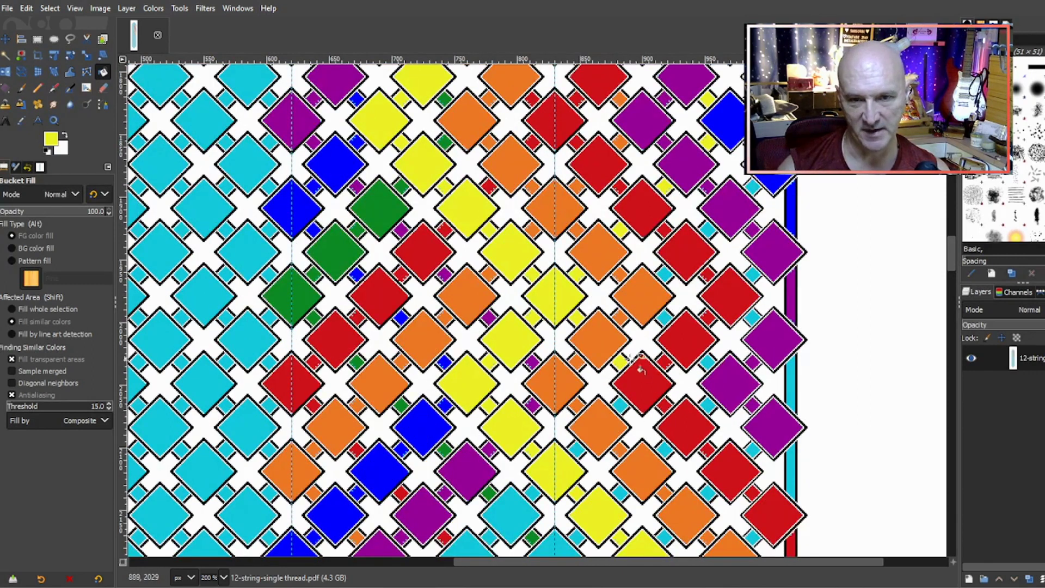
{"action": "scroll", "coordinate": [643, 373], "scroll_direction": "up", "scroll_amount": 2}
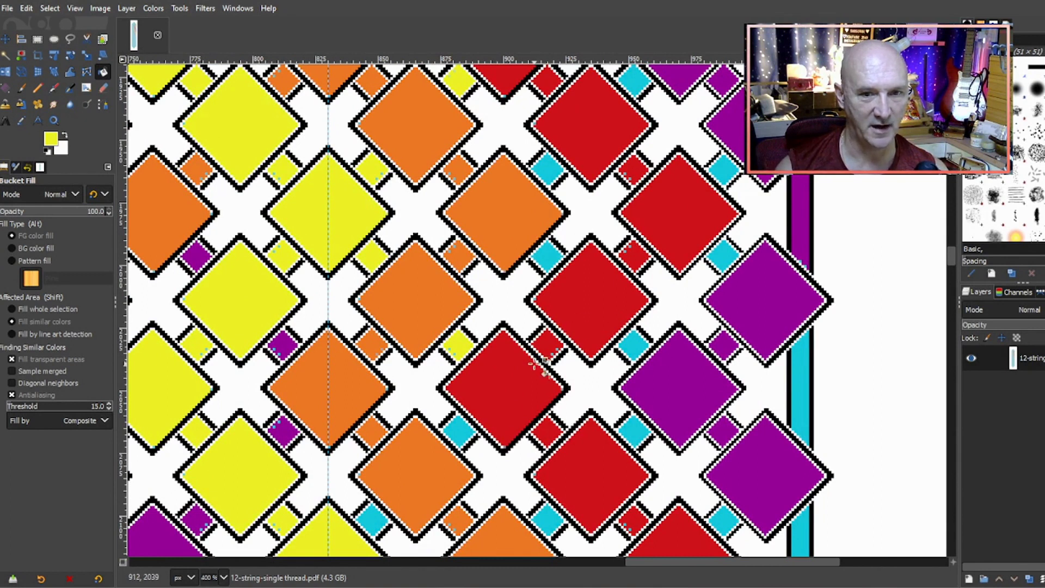
- Fill seven cyan diamonds yellow along the lower diagonal run
{"action": "left_click", "coordinate": [462, 432]}
{"action": "scroll", "coordinate": [456, 430], "scroll_direction": "down", "scroll_amount": 3}
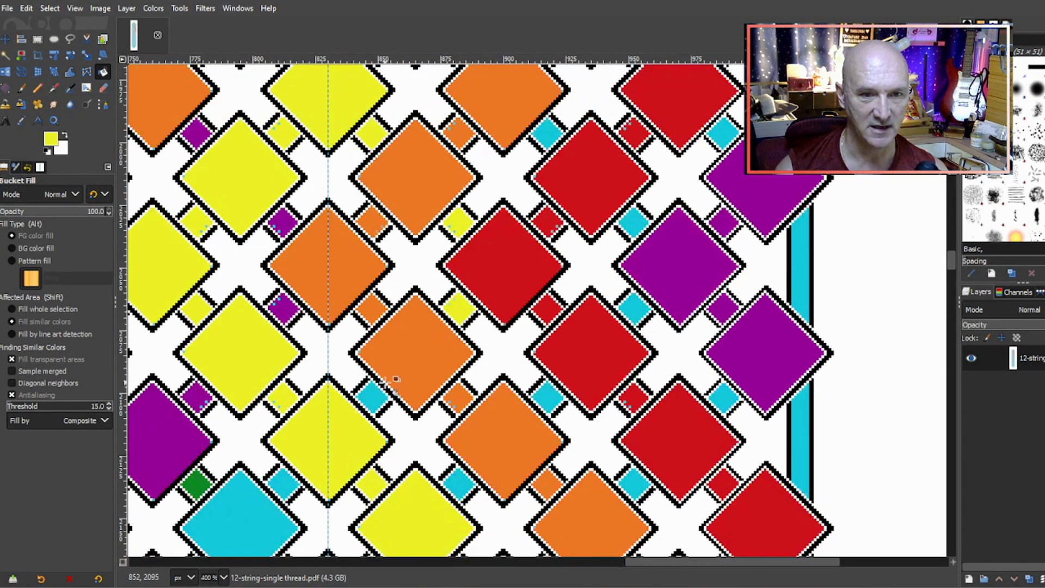
{"action": "scroll", "coordinate": [291, 479], "scroll_direction": "down", "scroll_amount": 4}
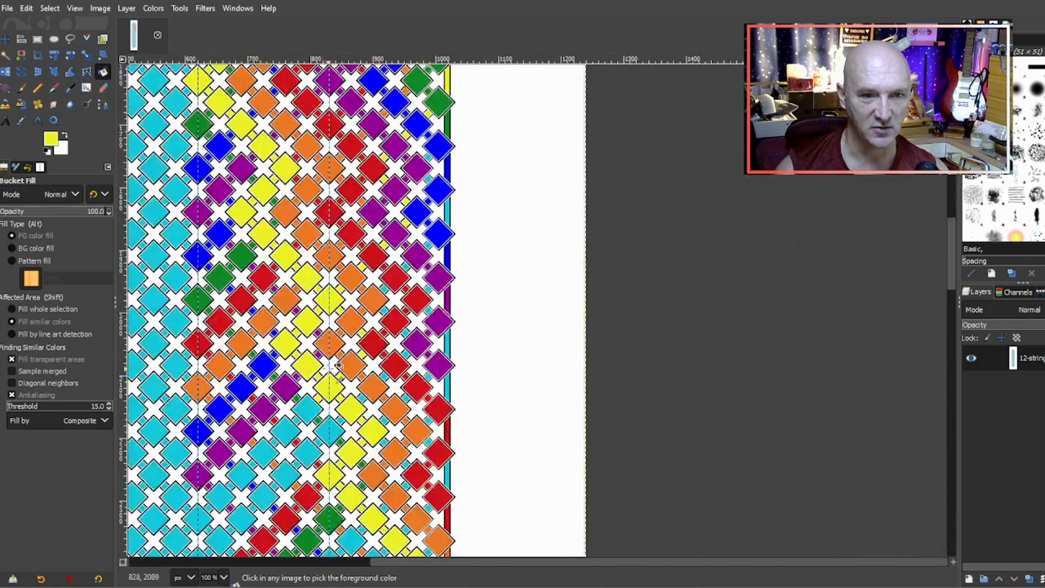
{"action": "scroll", "coordinate": [229, 447], "scroll_direction": "up", "scroll_amount": 1}
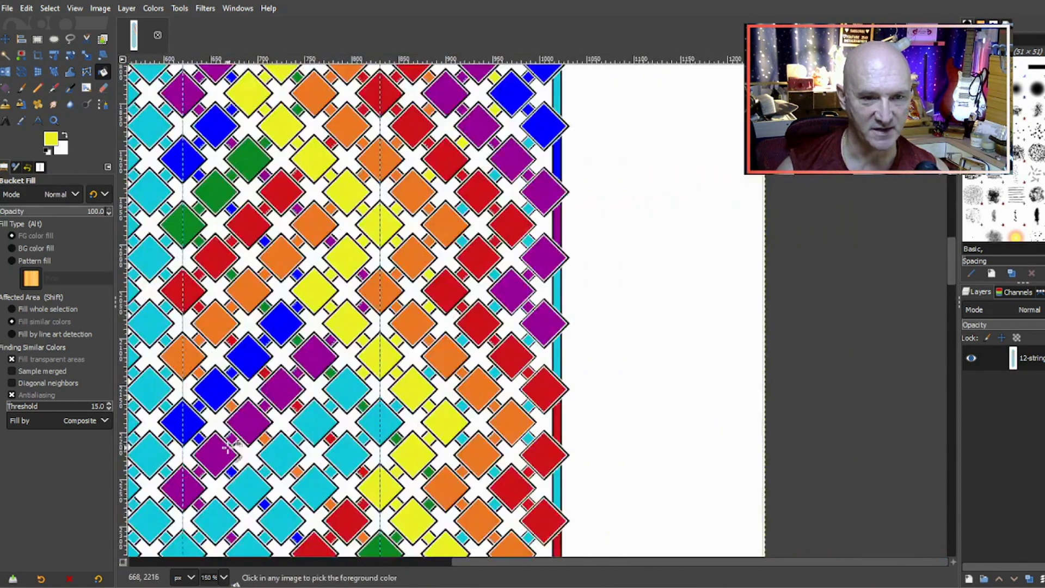
{"action": "left_click", "coordinate": [348, 390]}
{"action": "left_click", "coordinate": [316, 418]}
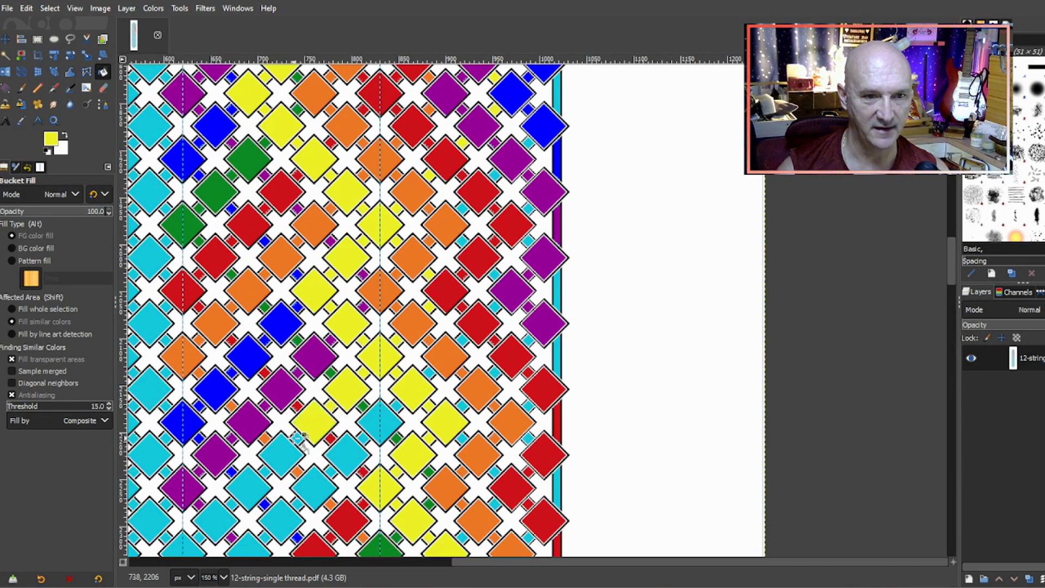
{"action": "left_click", "coordinate": [281, 455]}
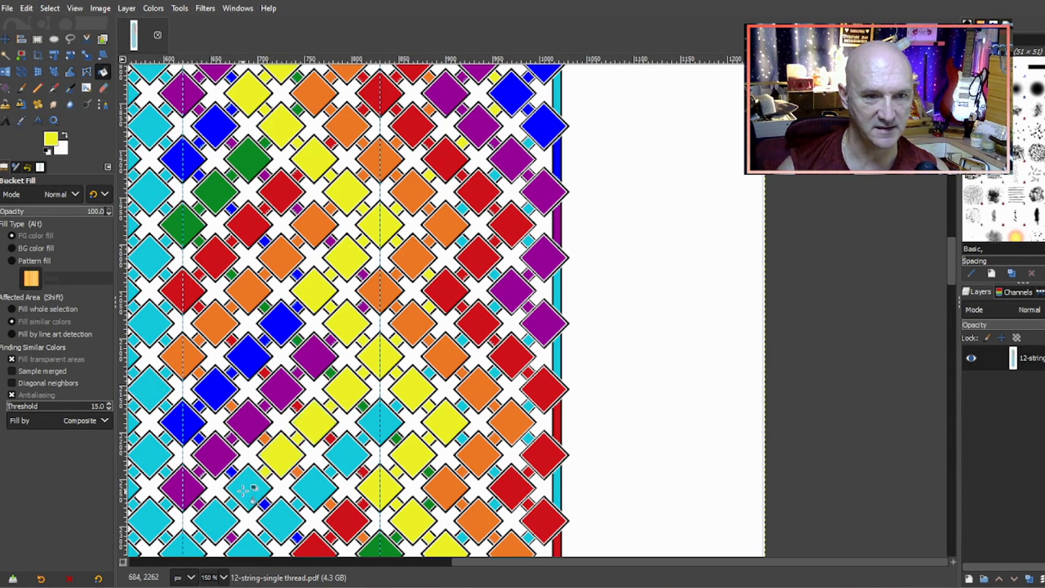
{"action": "left_click", "coordinate": [244, 492]}
{"action": "left_click", "coordinate": [215, 522]}
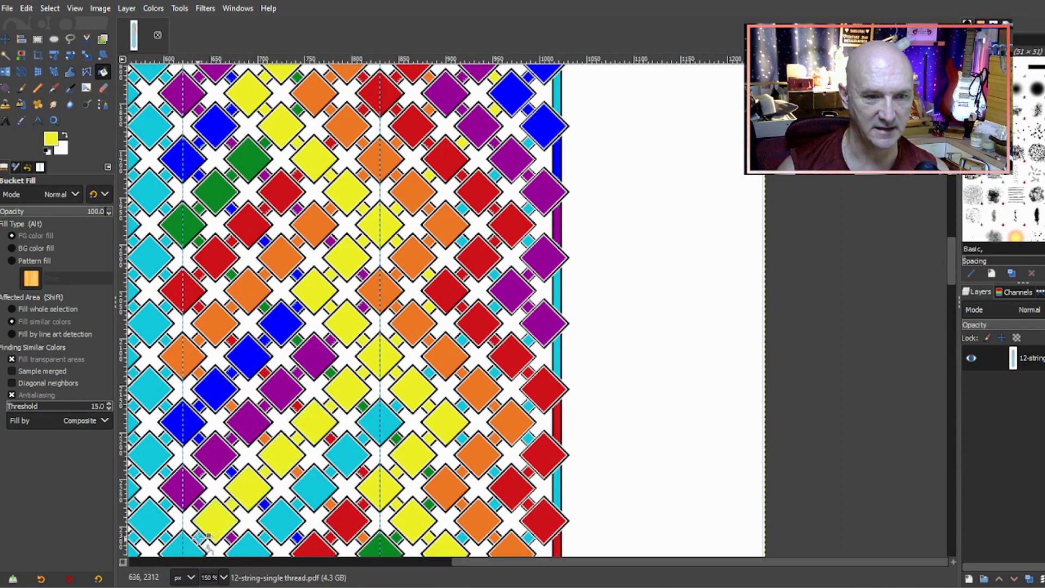
{"action": "left_click", "coordinate": [185, 549]}
- Recolour another diamond yellow, undoing the accidental fill of its outline
{"action": "scroll", "coordinate": [280, 389], "scroll_direction": "down", "scroll_amount": 3}
{"action": "scroll", "coordinate": [272, 380], "scroll_direction": "down", "scroll_amount": 3}
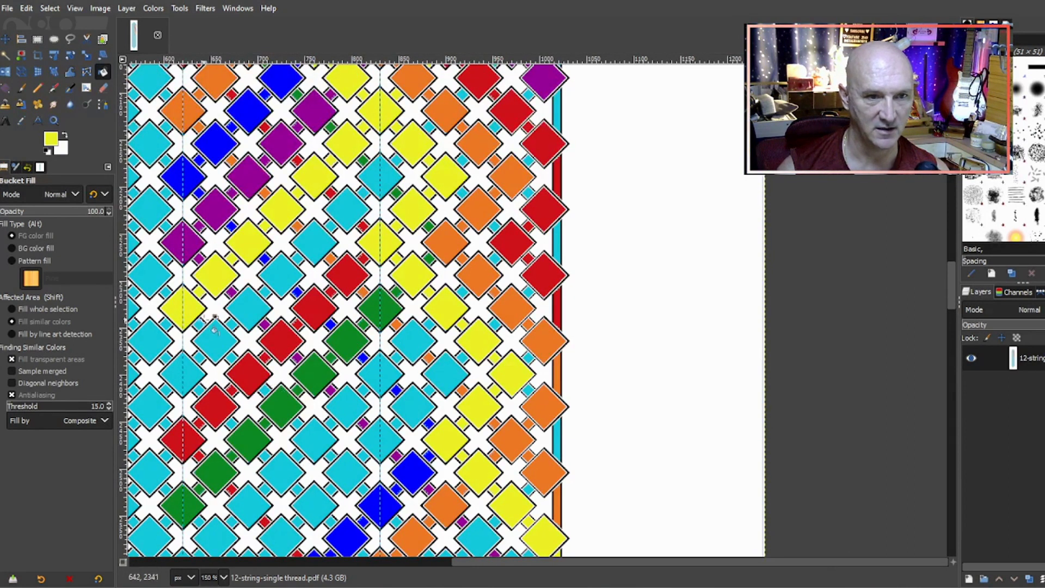
{"action": "left_click", "coordinate": [230, 357]}
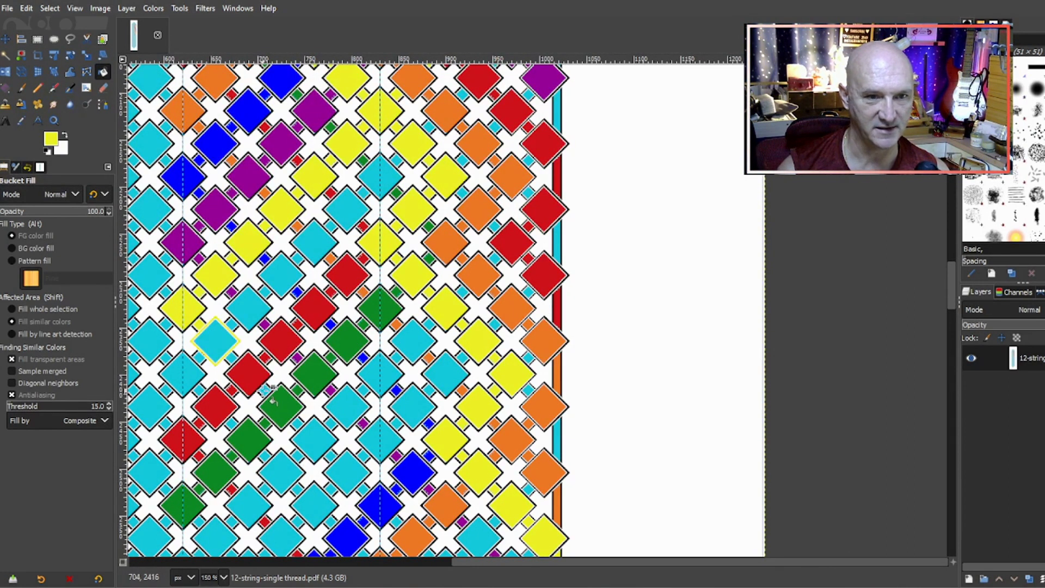
{"action": "key", "text": "ctrl+z"}
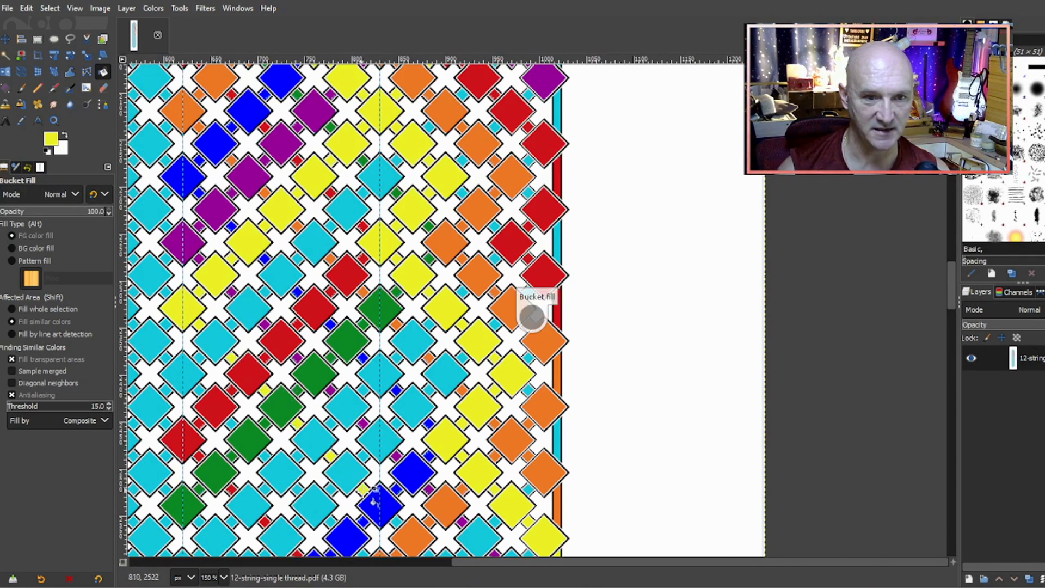
{"action": "scroll", "coordinate": [438, 439], "scroll_direction": "down", "scroll_amount": 5}
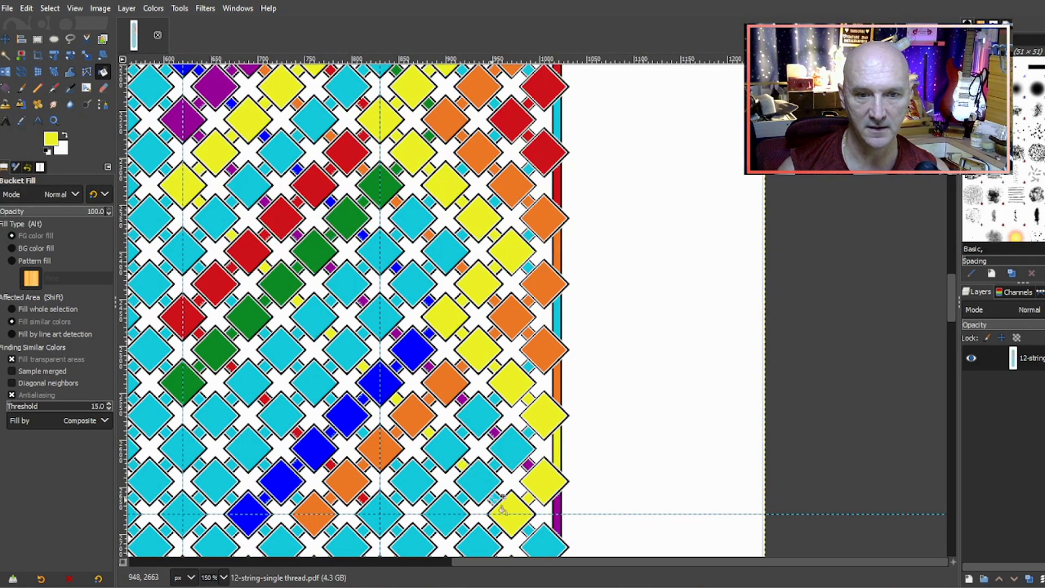
{"action": "scroll", "coordinate": [499, 503], "scroll_direction": "up", "scroll_amount": 2}
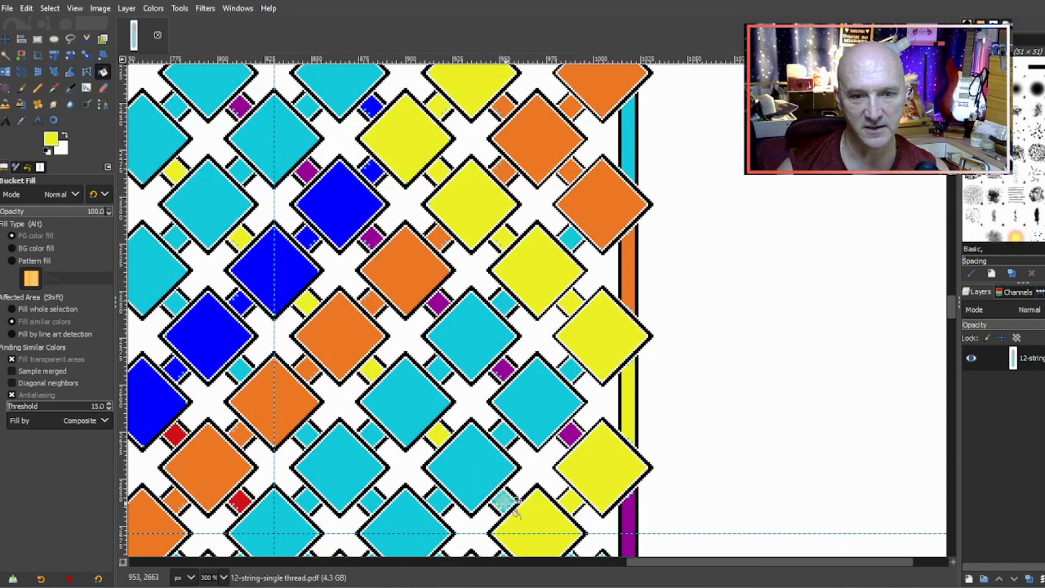
{"action": "scroll", "coordinate": [521, 430], "scroll_direction": "down", "scroll_amount": 2}
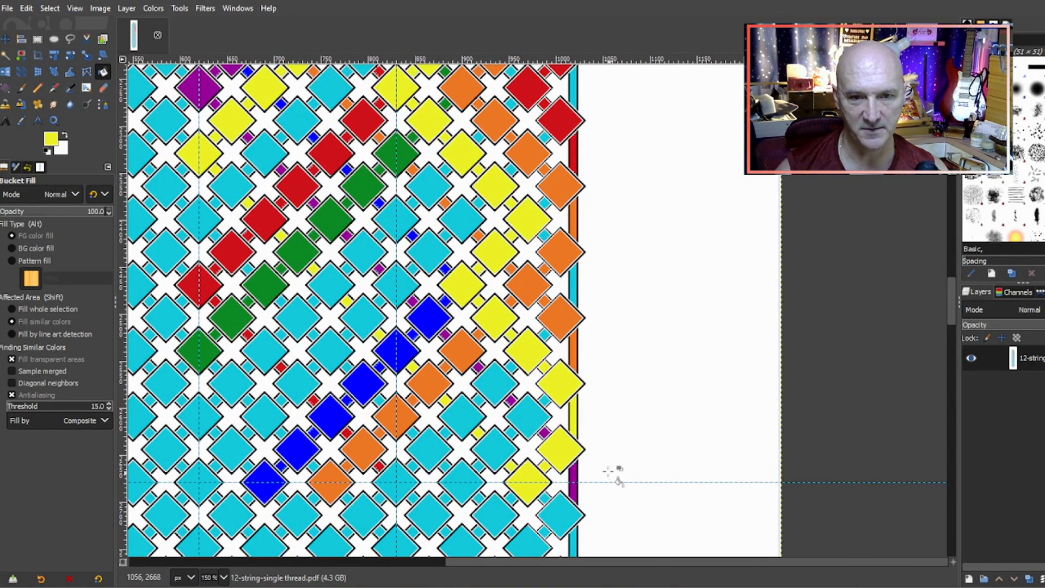
- Pick green from a green diamond and fill five small cyan squares green
{"action": "scroll", "coordinate": [526, 422], "scroll_direction": "up", "scroll_amount": 10}
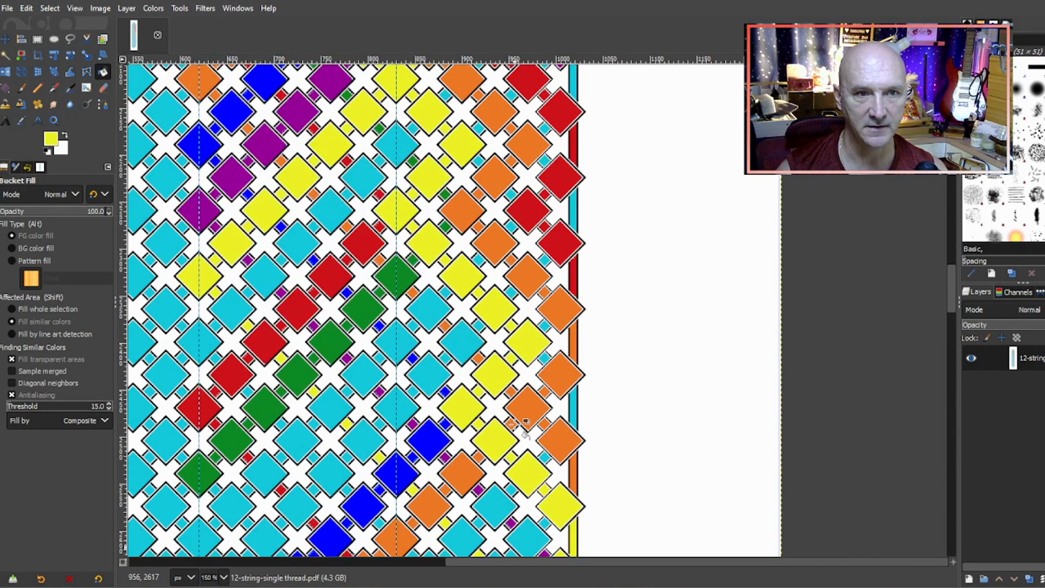
{"action": "scroll", "coordinate": [526, 433], "scroll_direction": "up", "scroll_amount": 8}
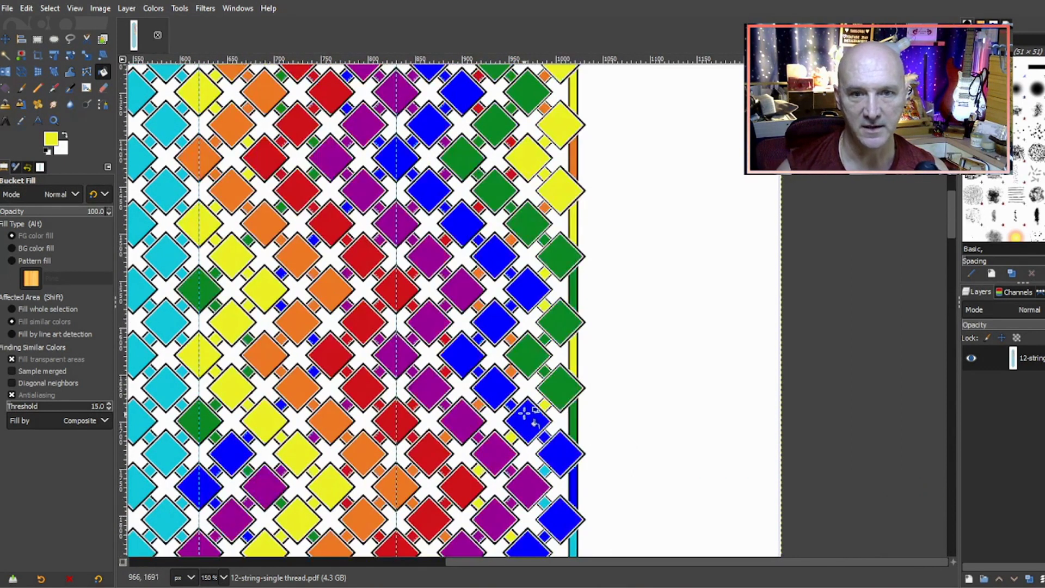
{"action": "left_click", "coordinate": [558, 385], "text": "ctrl"}
{"action": "scroll", "coordinate": [560, 414], "scroll_direction": "down", "scroll_amount": 3}
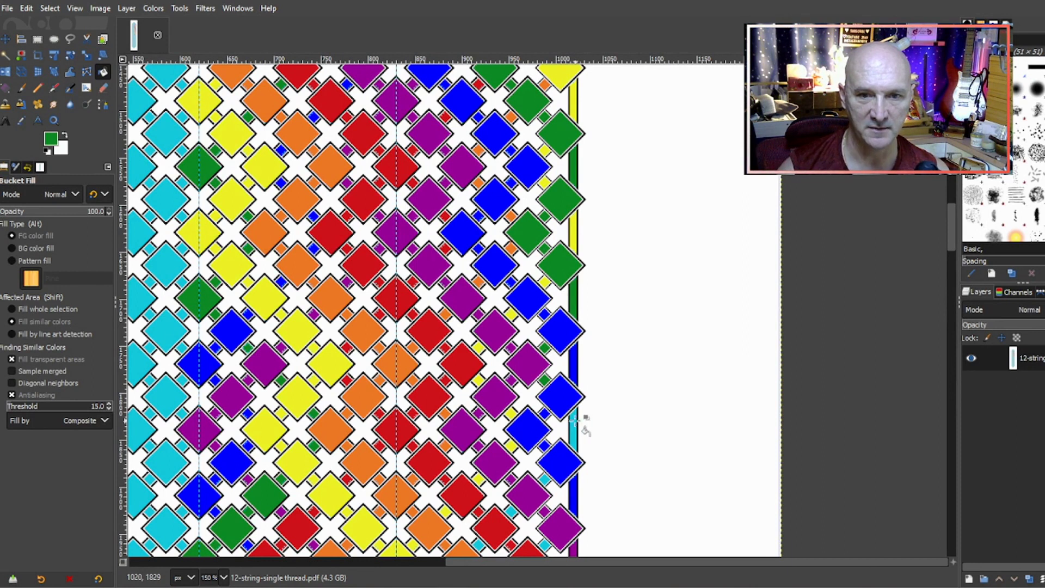
{"action": "scroll", "coordinate": [577, 378], "scroll_direction": "down", "scroll_amount": 3}
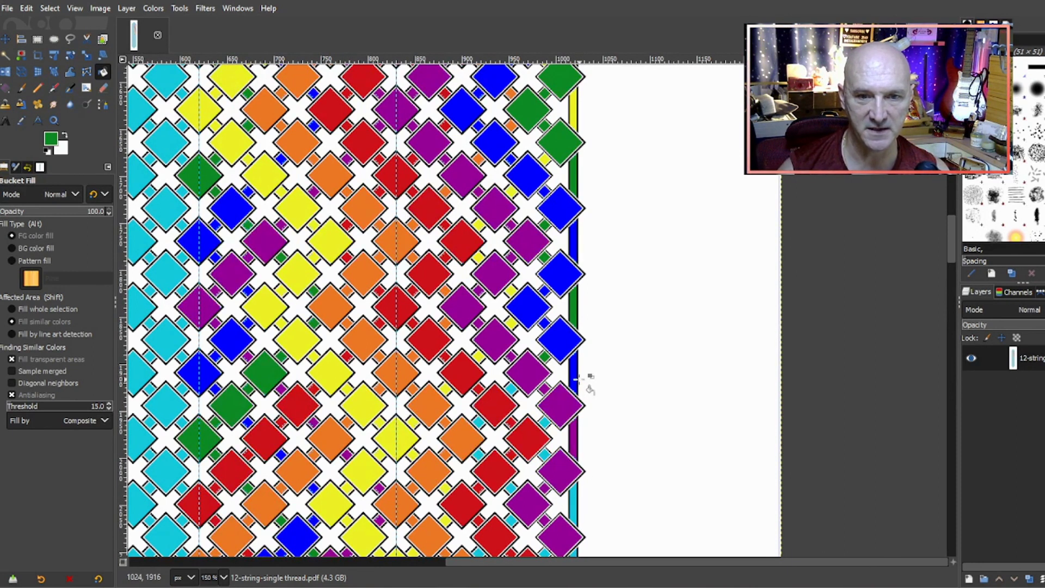
{"action": "left_click", "coordinate": [479, 422]}
{"action": "left_click", "coordinate": [480, 456]}
{"action": "left_click", "coordinate": [510, 489]}
{"action": "scroll", "coordinate": [536, 386], "scroll_direction": "down", "scroll_amount": 3}
{"action": "left_click", "coordinate": [510, 396]}
{"action": "left_click", "coordinate": [479, 429]}
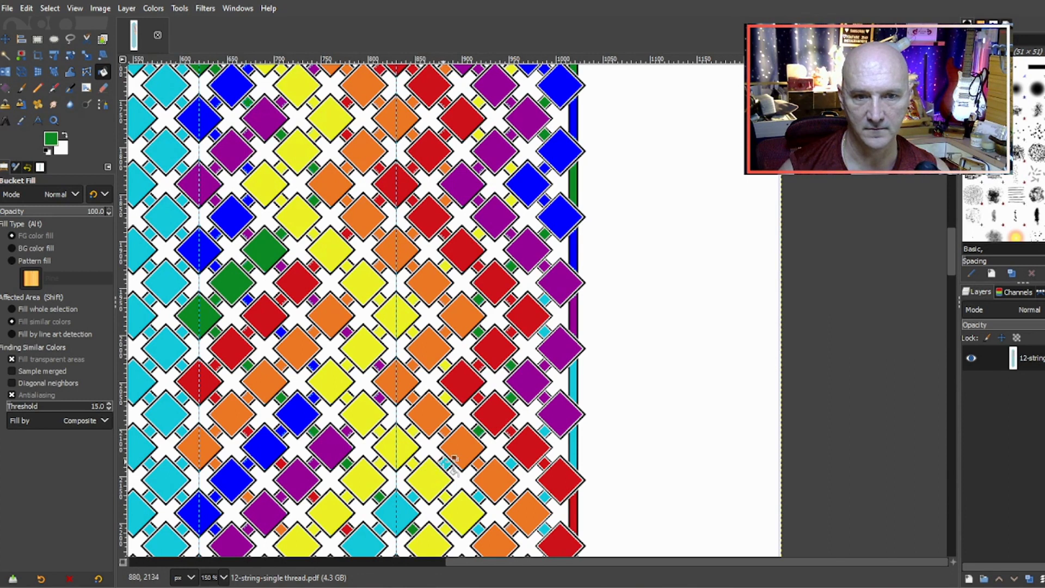
- Turn seven cyan diamonds down the diagonal green, plus the square beside the orange diamond
{"action": "left_click", "coordinate": [403, 504]}
{"action": "scroll", "coordinate": [413, 414], "scroll_direction": "down", "scroll_amount": 5}
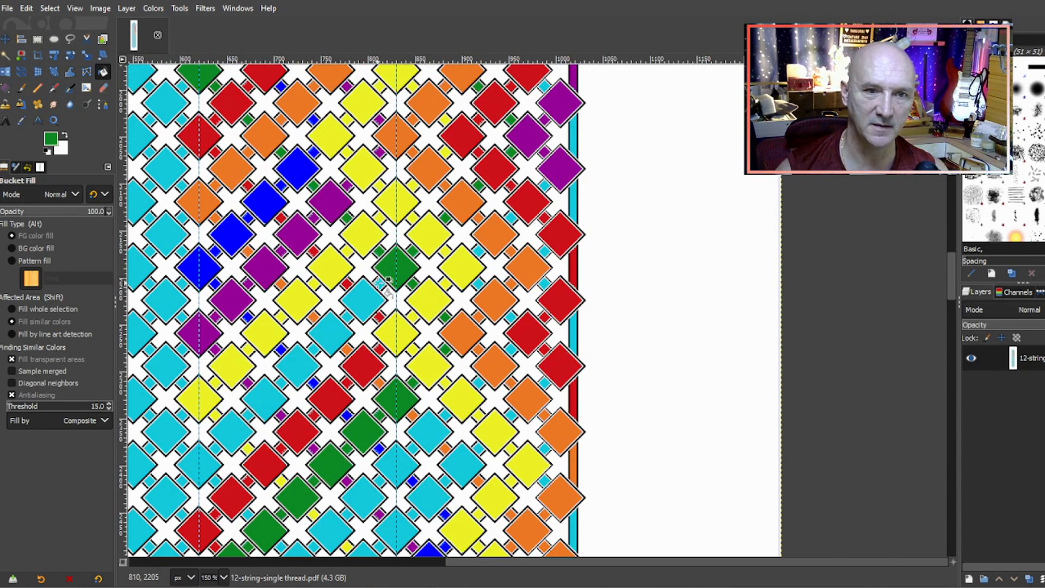
{"action": "left_click", "coordinate": [360, 307]}
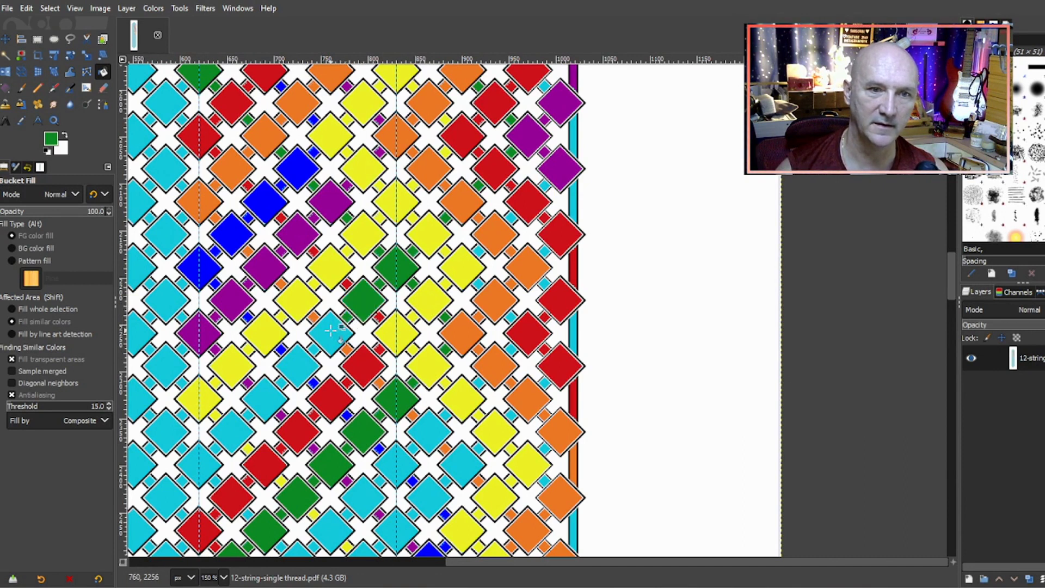
{"action": "left_click", "coordinate": [331, 330]}
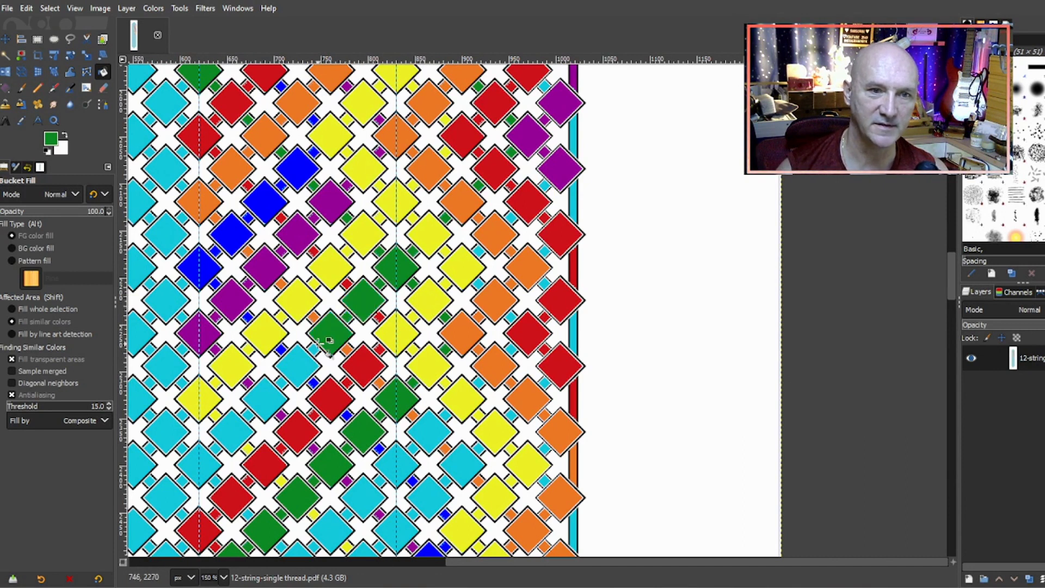
{"action": "left_click", "coordinate": [294, 368]}
{"action": "left_click", "coordinate": [263, 400]}
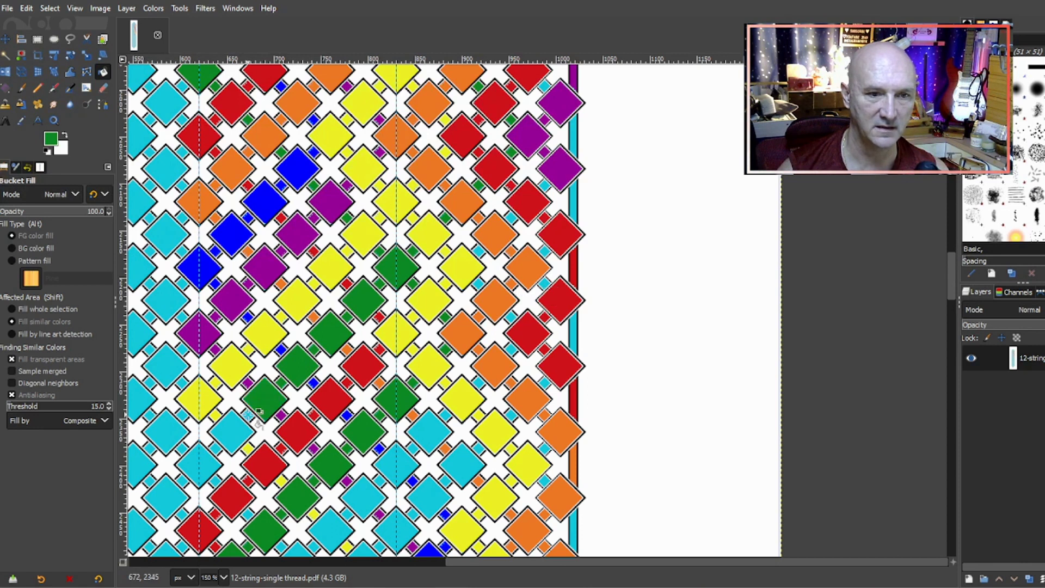
{"action": "left_click", "coordinate": [227, 437]}
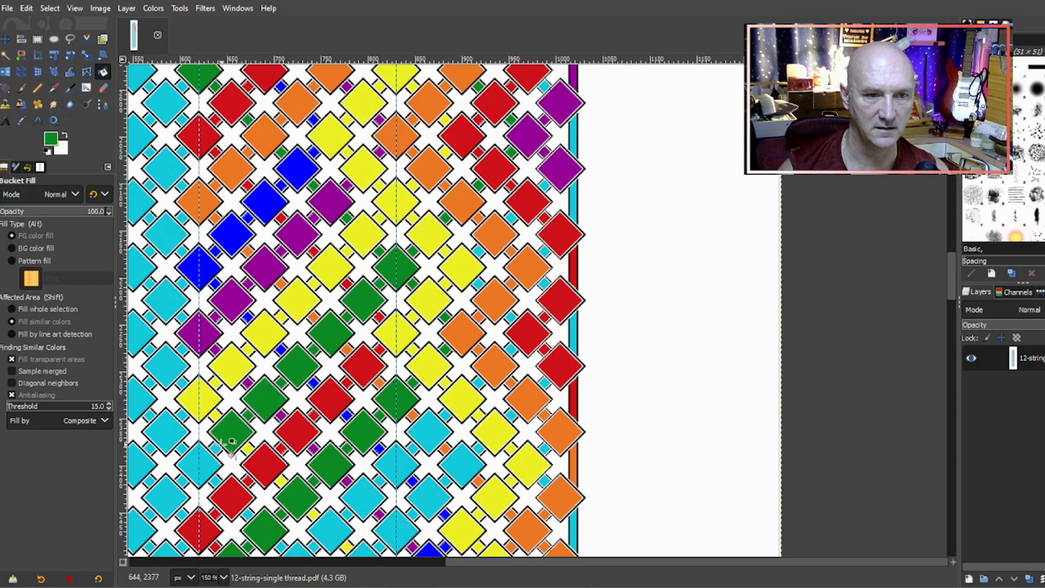
{"action": "left_click", "coordinate": [202, 462]}
{"action": "scroll", "coordinate": [342, 372], "scroll_direction": "down", "scroll_amount": 3}
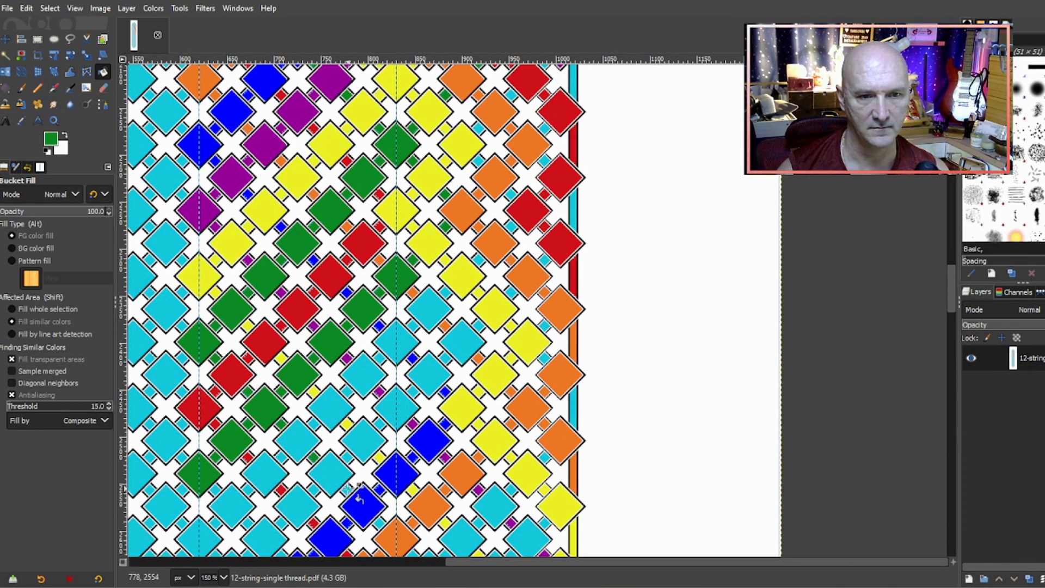
{"action": "scroll", "coordinate": [382, 520], "scroll_direction": "down", "scroll_amount": 3}
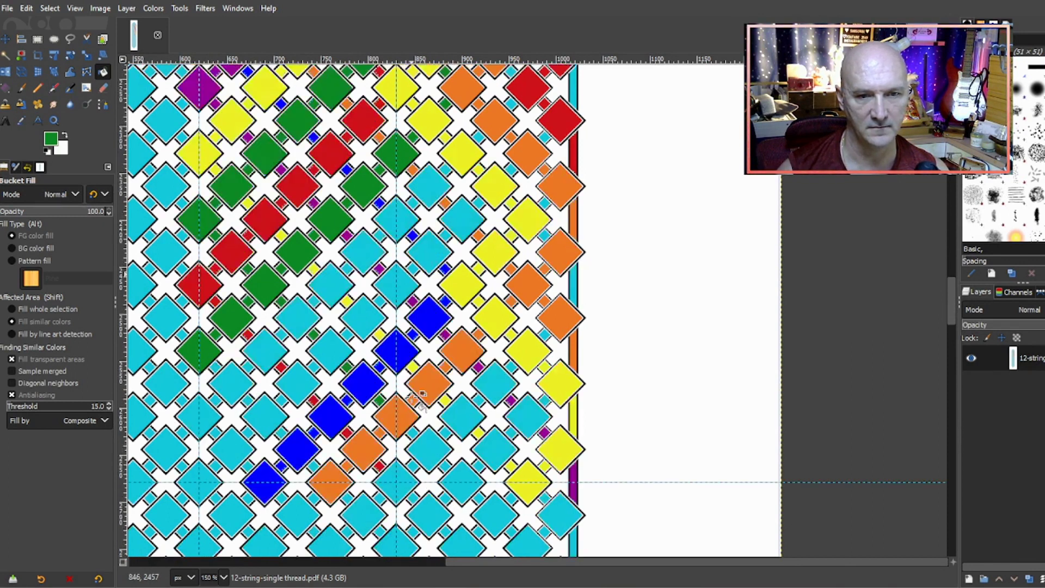
{"action": "left_click", "coordinate": [412, 433]}
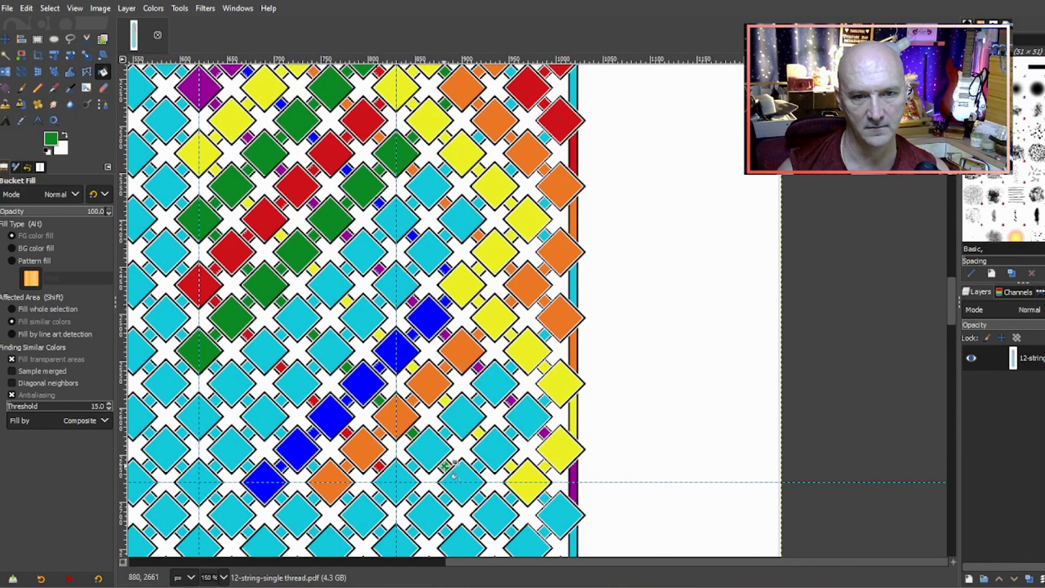
{"action": "scroll", "coordinate": [536, 422], "scroll_direction": "up", "scroll_amount": 9}
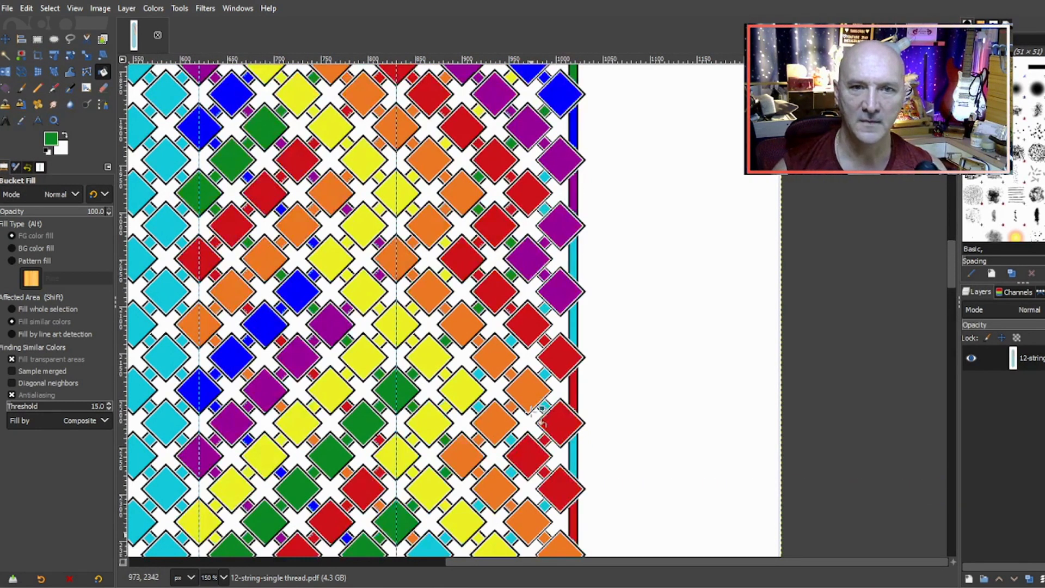
- Pick blue from a blue diamond and fill eight small cyan squares blue
{"action": "left_click", "coordinate": [567, 218], "text": "ctrl"}
{"action": "left_click", "coordinate": [545, 299]}
{"action": "left_click", "coordinate": [545, 331]}
{"action": "left_click", "coordinate": [545, 431]}
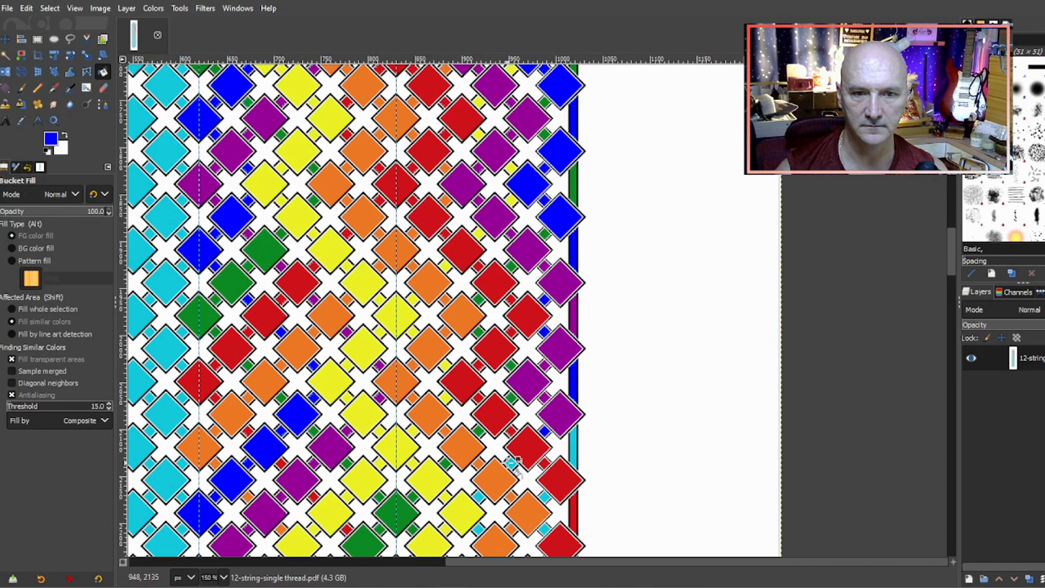
{"action": "left_click", "coordinate": [511, 463]}
{"action": "left_click", "coordinate": [479, 496]}
{"action": "scroll", "coordinate": [455, 370], "scroll_direction": "down", "scroll_amount": 4}
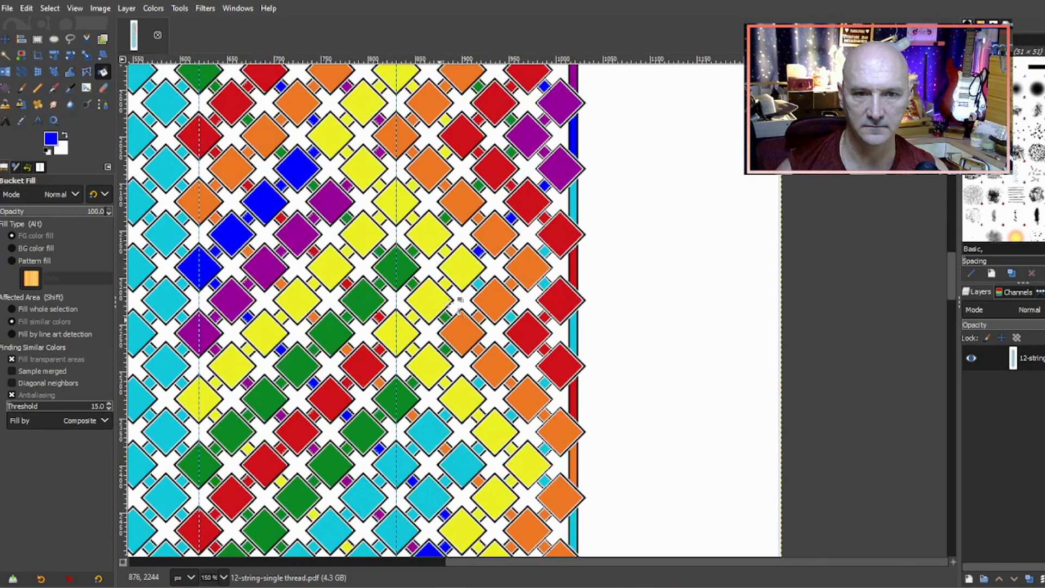
{"action": "left_click", "coordinate": [478, 282]}
{"action": "left_click", "coordinate": [512, 317]}
{"action": "left_click", "coordinate": [512, 350]}
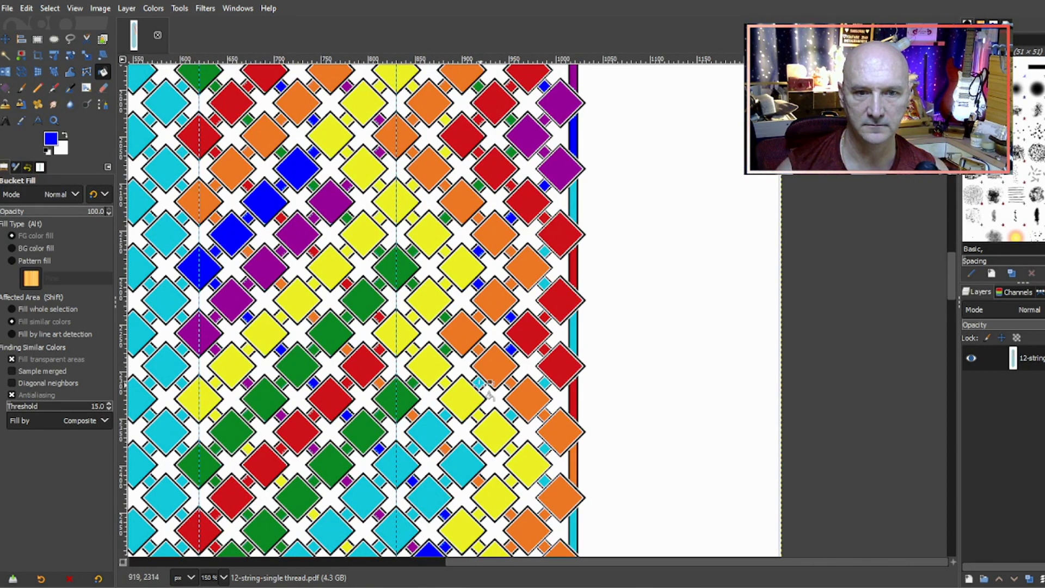
- Turn eight cyan diamonds along the down-left diagonal blue
{"action": "left_click", "coordinate": [432, 432]}
{"action": "scroll", "coordinate": [362, 333], "scroll_direction": "down", "scroll_amount": 3}
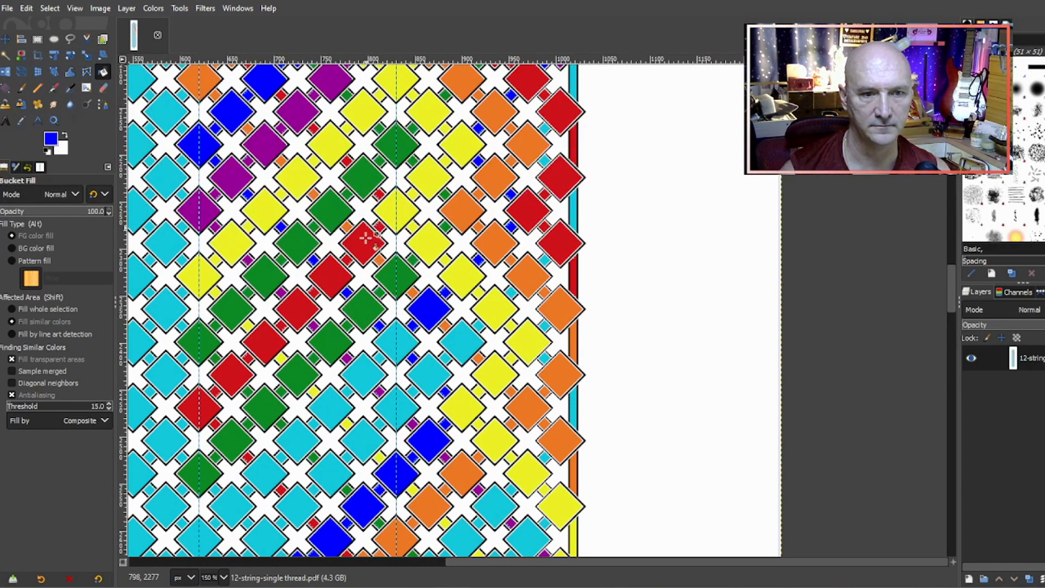
{"action": "left_click", "coordinate": [402, 338]}
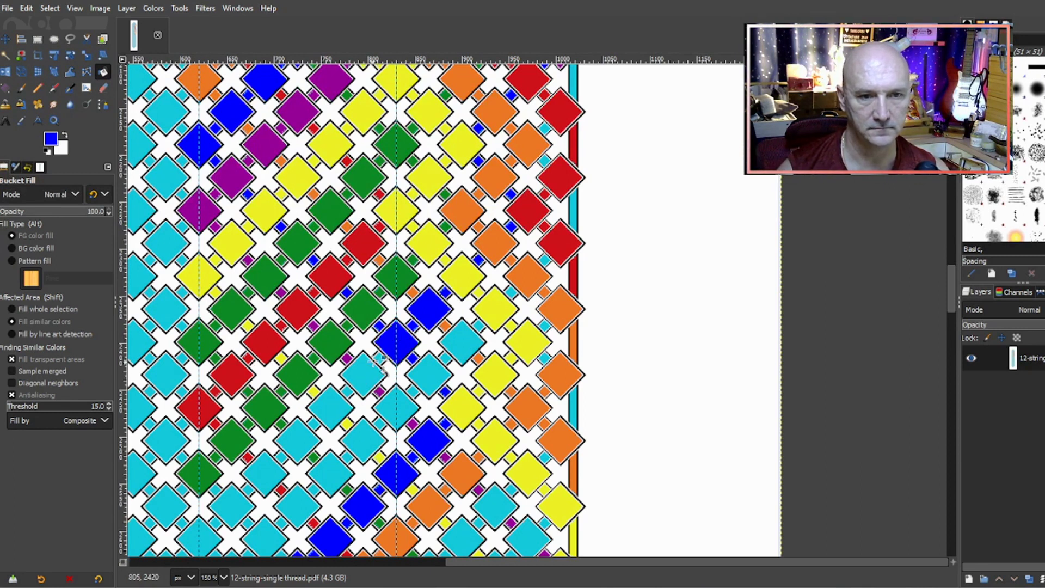
{"action": "left_click", "coordinate": [363, 372]}
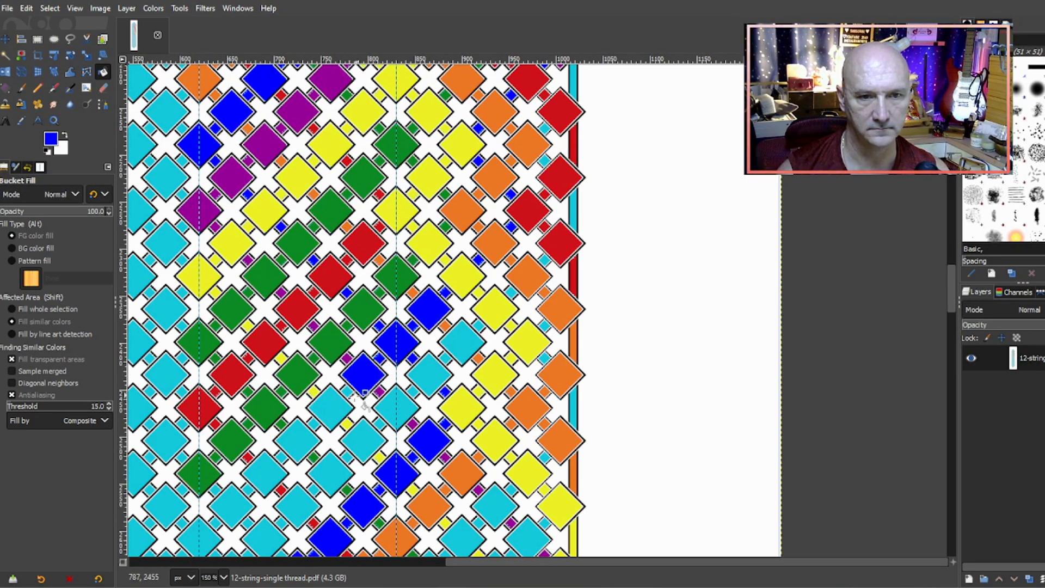
{"action": "left_click", "coordinate": [327, 415]}
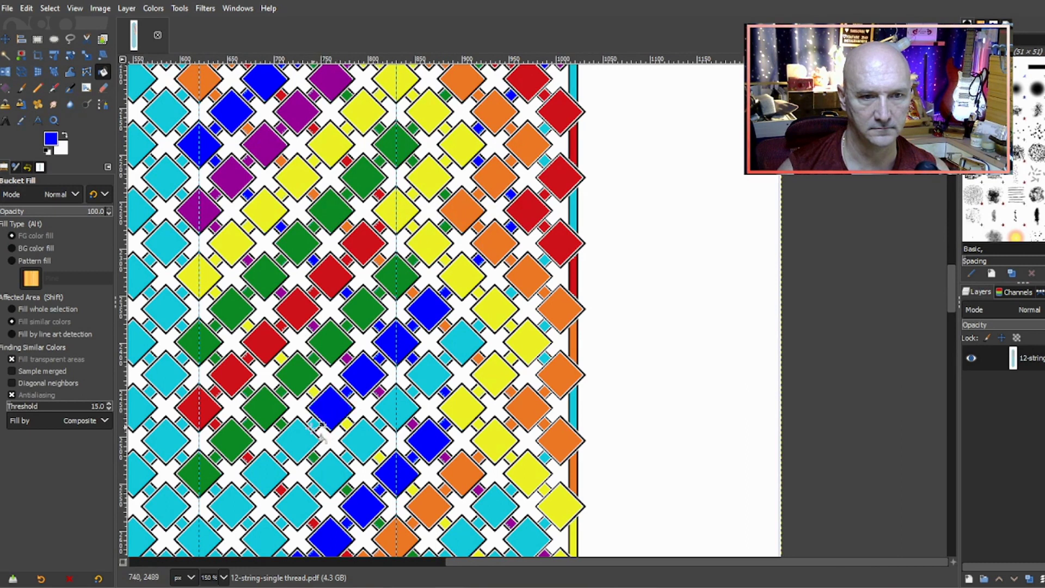
{"action": "left_click", "coordinate": [300, 441]}
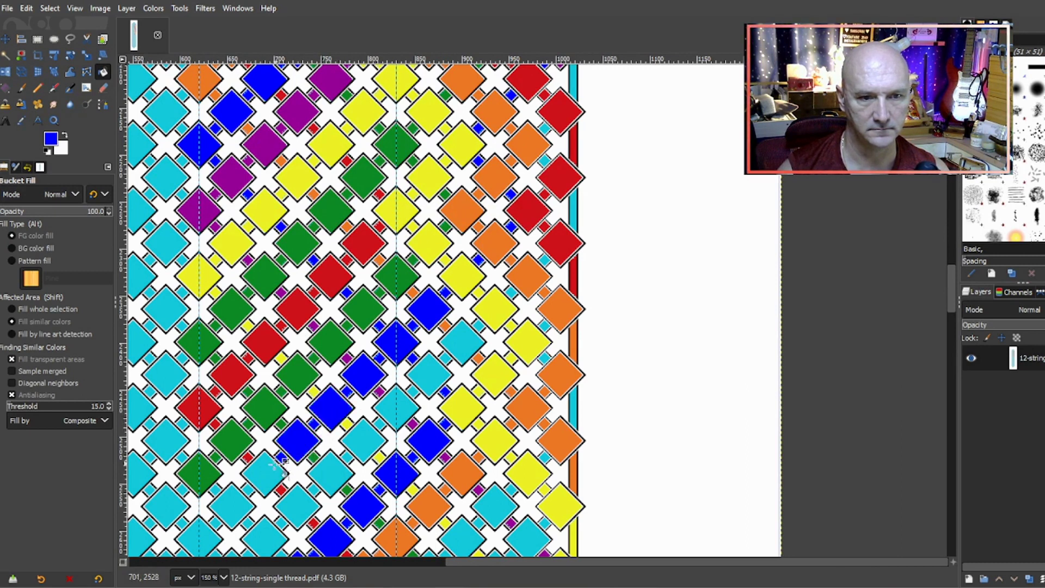
{"action": "left_click", "coordinate": [260, 477]}
{"action": "left_click", "coordinate": [231, 504]}
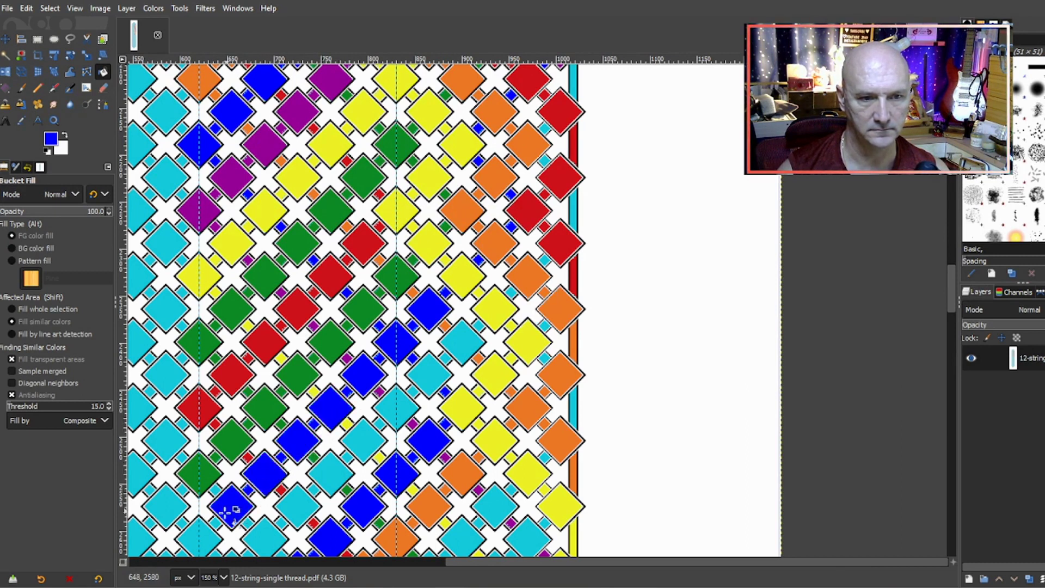
{"action": "left_click", "coordinate": [202, 531]}
{"action": "scroll", "coordinate": [298, 396], "scroll_direction": "down", "scroll_amount": 3}
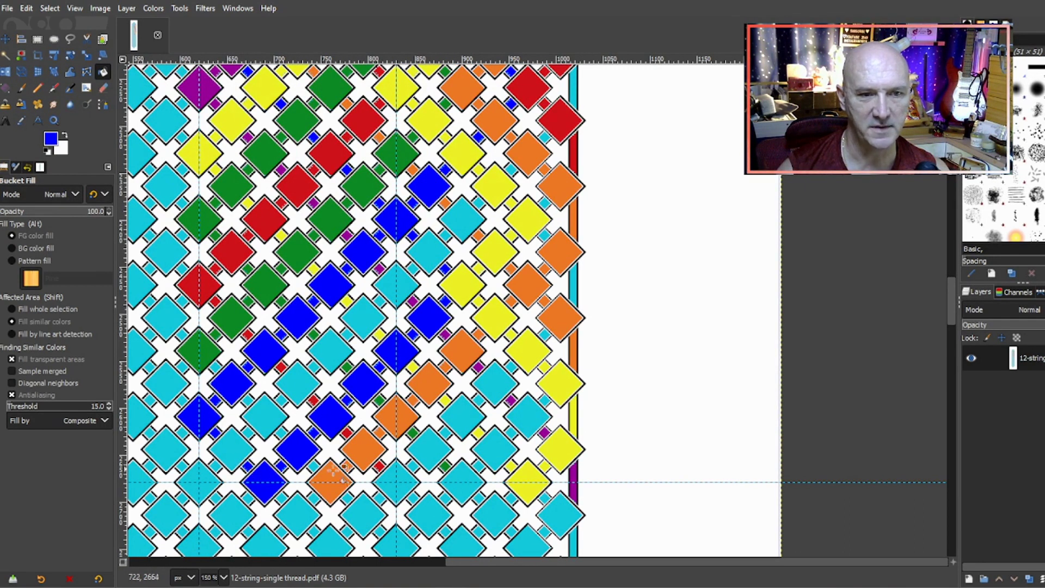
{"action": "scroll", "coordinate": [526, 408], "scroll_direction": "up", "scroll_amount": 2}
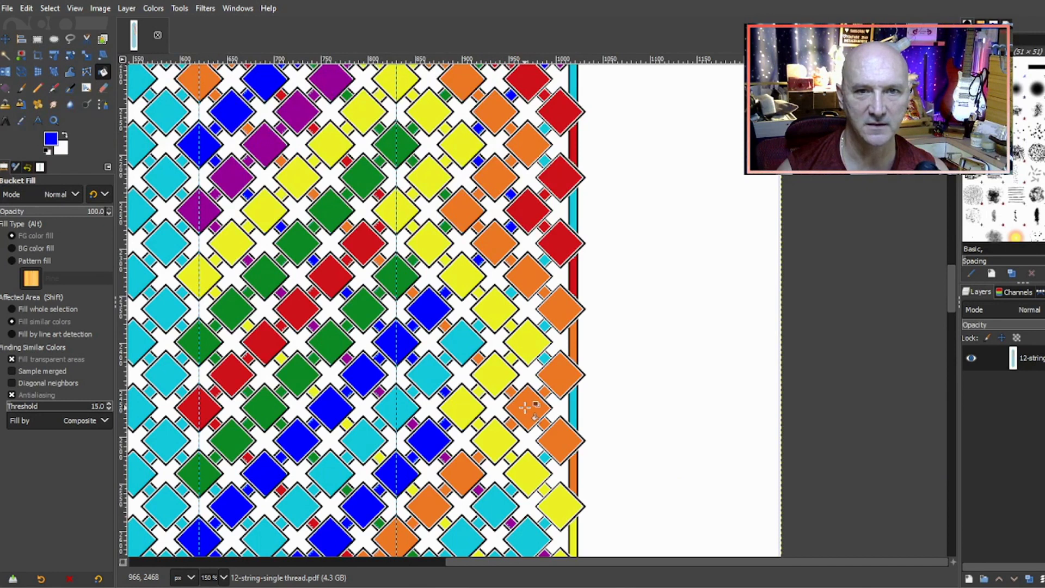
{"action": "scroll", "coordinate": [525, 407], "scroll_direction": "up", "scroll_amount": 4}
- Pick purple and fill two right-edge strip sections and a small square purple
{"action": "left_click", "coordinate": [567, 293], "text": "ctrl"}
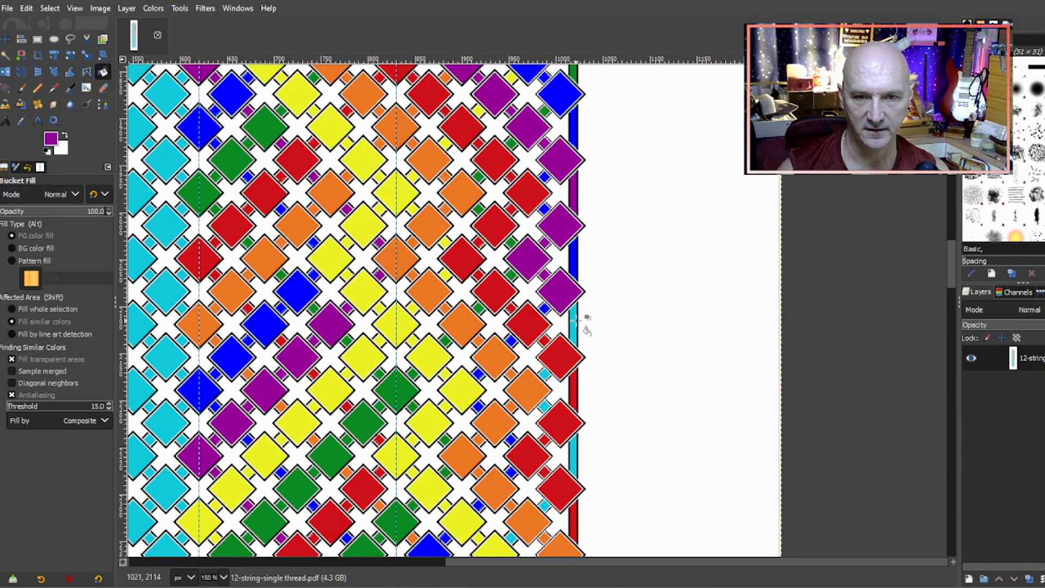
{"action": "left_click", "coordinate": [575, 324]}
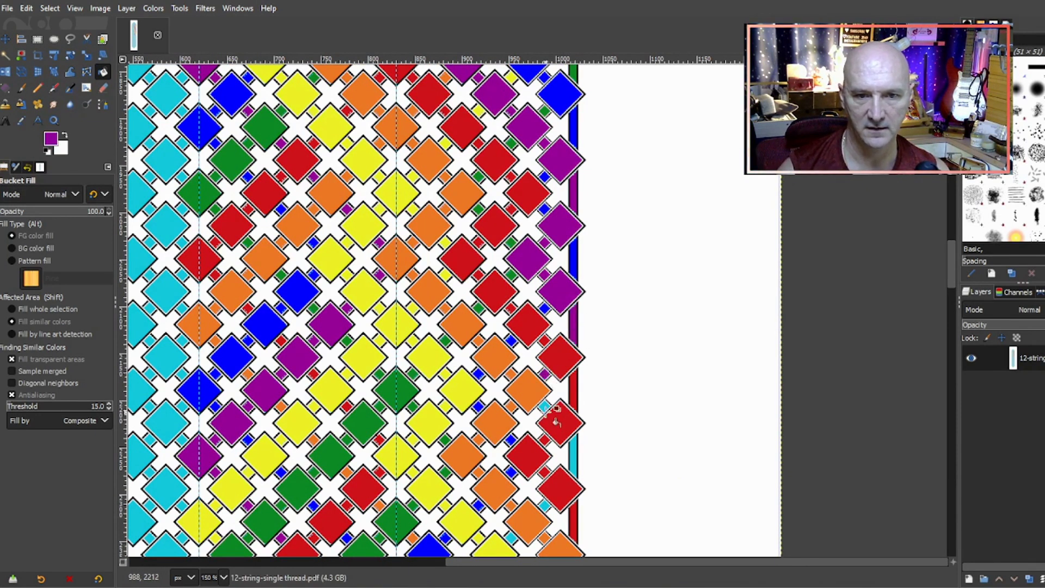
{"action": "left_click", "coordinate": [575, 455]}
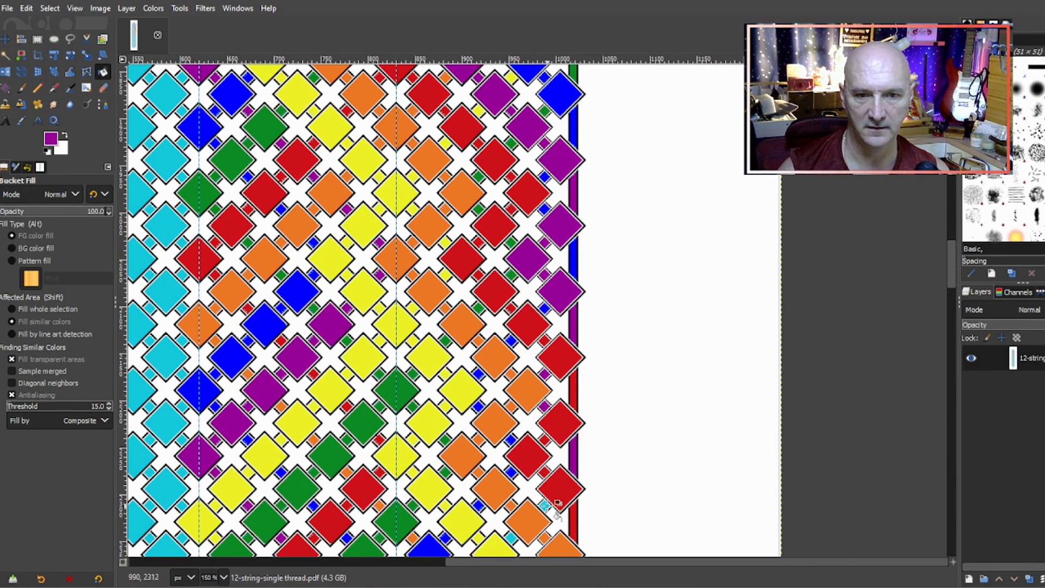
{"action": "scroll", "coordinate": [564, 348], "scroll_direction": "down", "scroll_amount": 5}
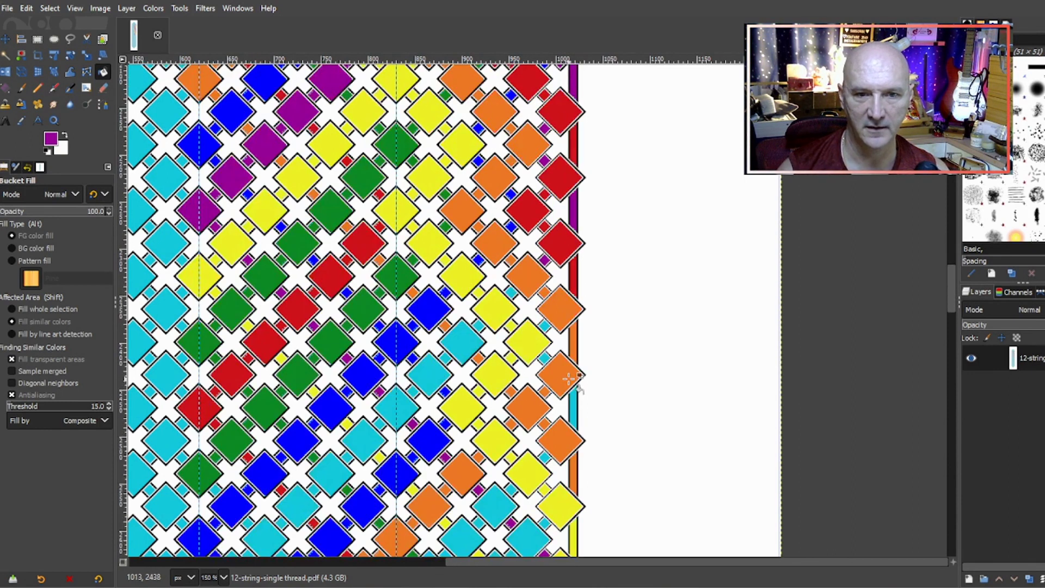
{"action": "left_click", "coordinate": [512, 293]}
- Turn eight cyan diamonds down the diagonal purple, then pick red from the edge stripe
{"action": "left_click", "coordinate": [450, 354]}
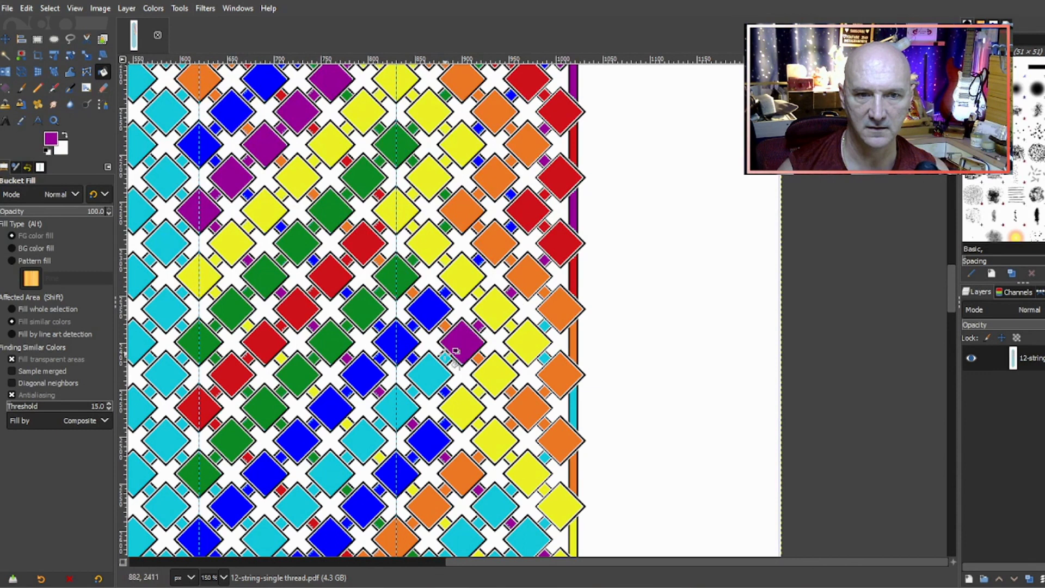
{"action": "left_click", "coordinate": [415, 388]}
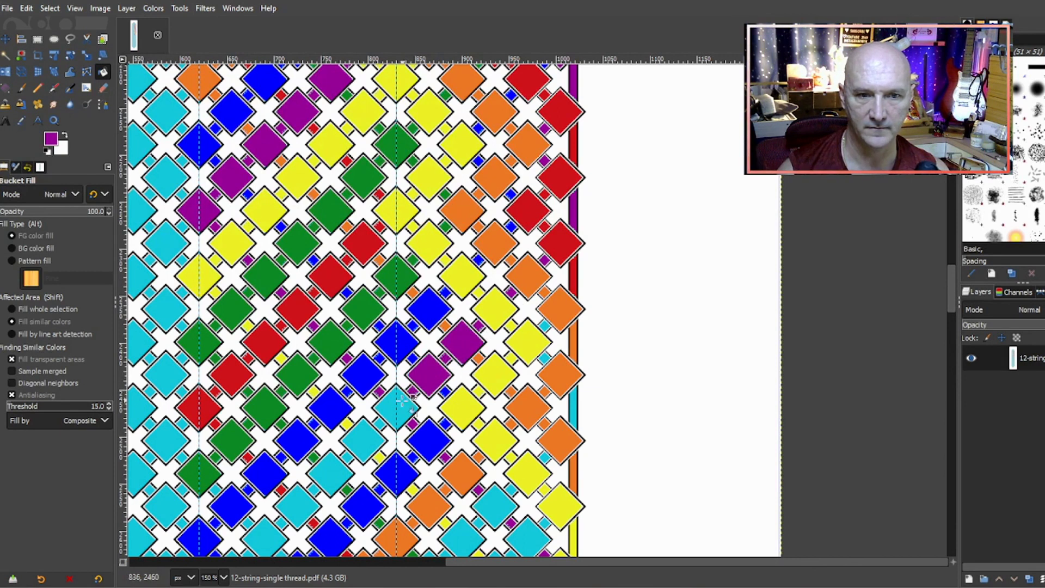
{"action": "left_click", "coordinate": [383, 427]}
{"action": "left_click", "coordinate": [368, 439]}
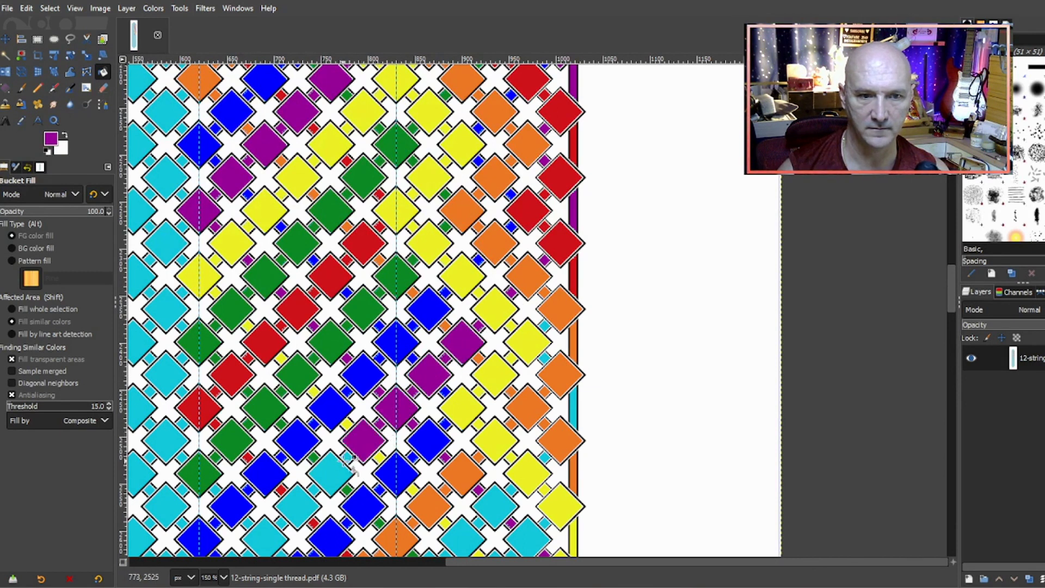
{"action": "key", "text": "ctrl"}
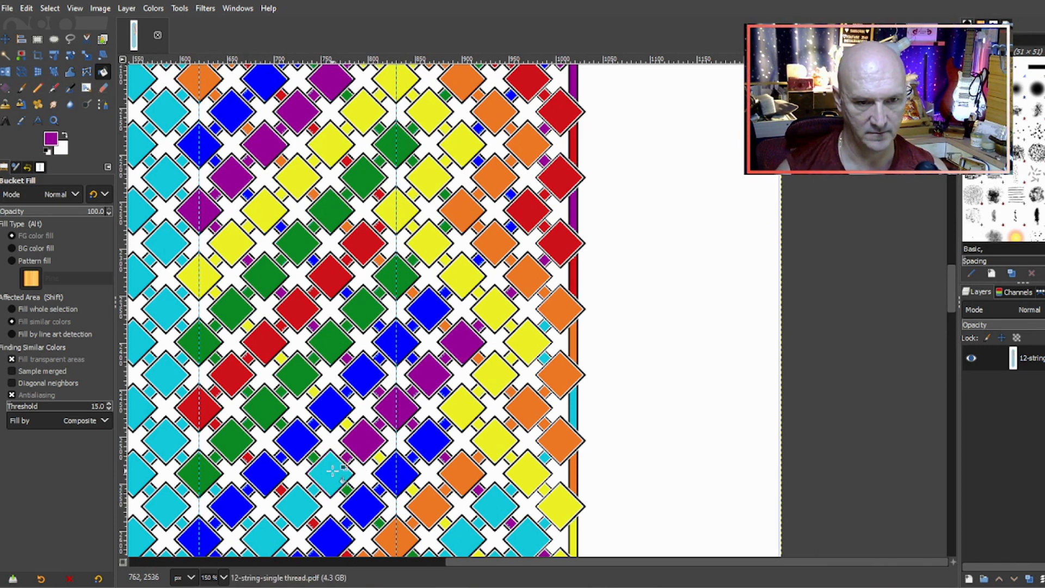
{"action": "left_click", "coordinate": [328, 471]}
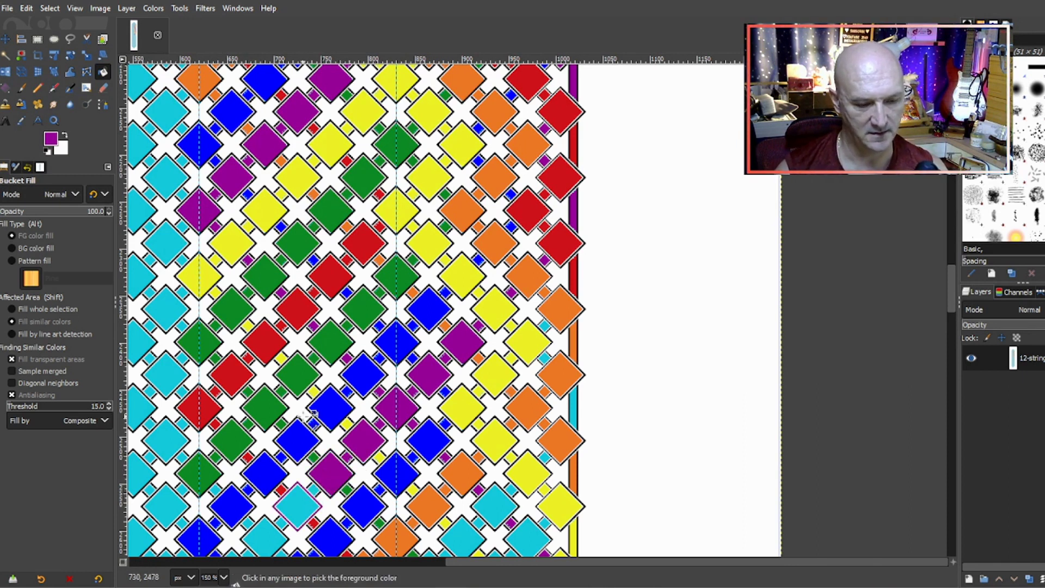
{"action": "scroll", "coordinate": [313, 414], "scroll_direction": "down", "scroll_amount": 3}
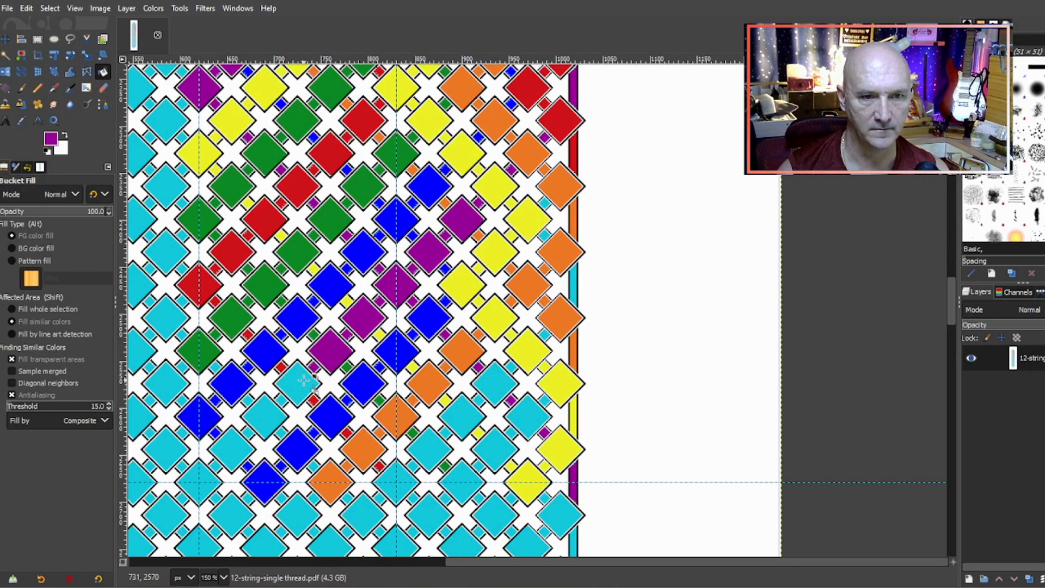
{"action": "left_click", "coordinate": [296, 387]}
{"action": "left_click", "coordinate": [269, 417]}
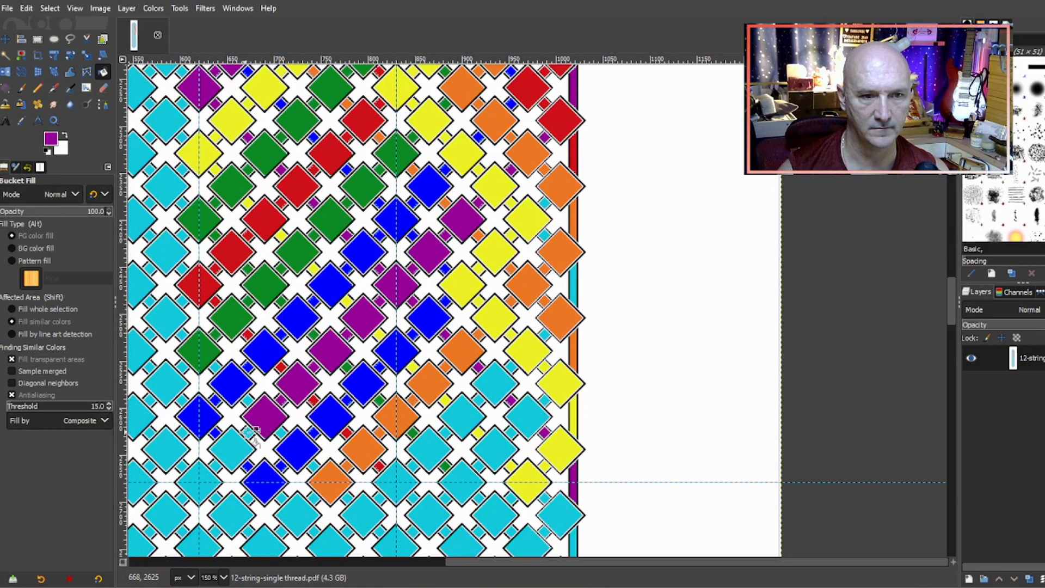
{"action": "left_click", "coordinate": [235, 447]}
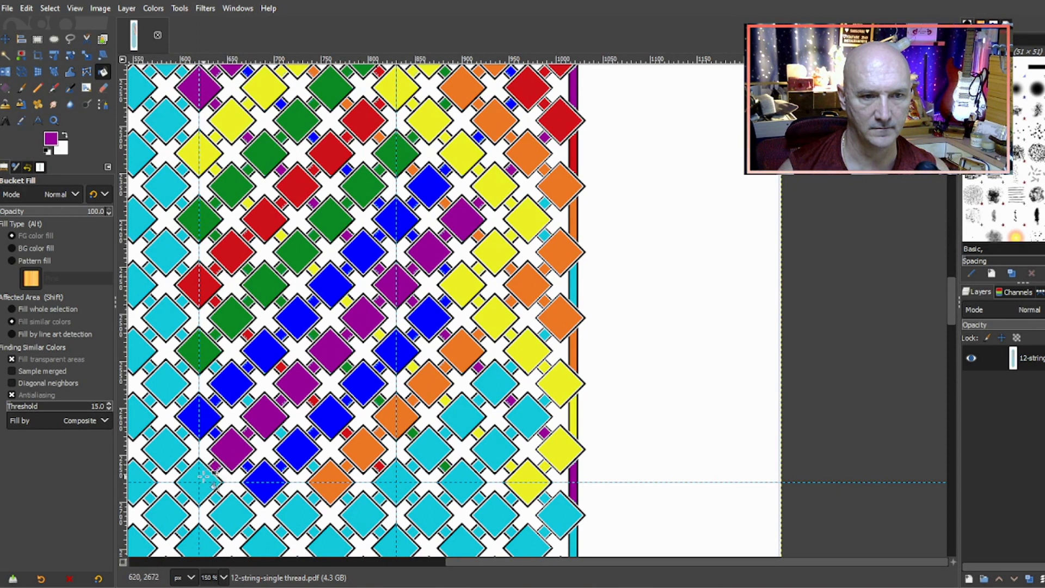
{"action": "scroll", "coordinate": [528, 309], "scroll_direction": "up", "scroll_amount": 3}
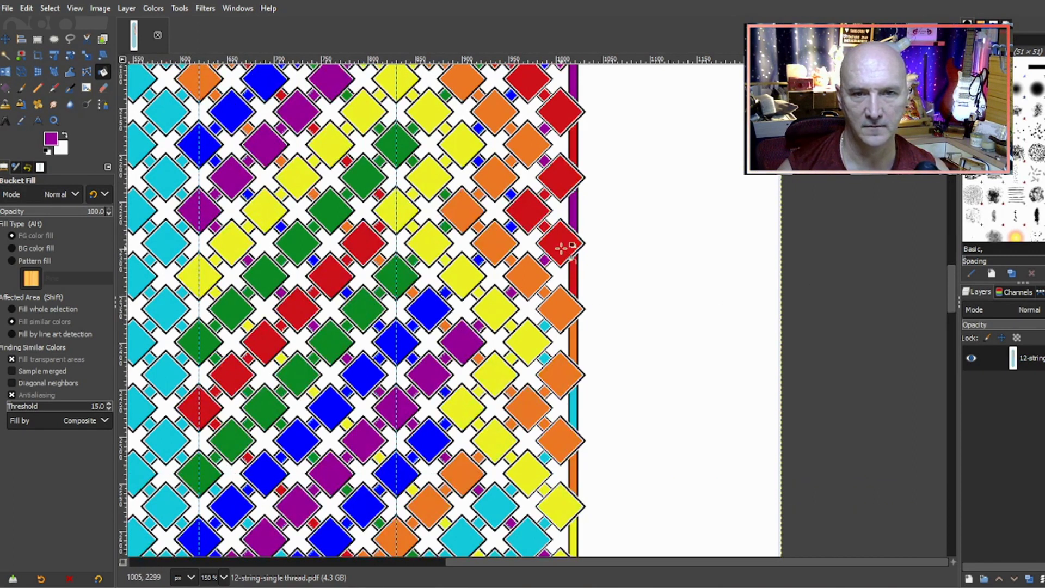
{"action": "left_click", "coordinate": [572, 272], "text": "ctrl"}
- Fill two edge squares, an edge stripe segment and four diagonal diamonds red
{"action": "left_click", "coordinate": [545, 328]}
{"action": "left_click", "coordinate": [545, 358]}
{"action": "left_click", "coordinate": [573, 404]}
{"action": "scroll", "coordinate": [545, 372], "scroll_direction": "down", "scroll_amount": 4}
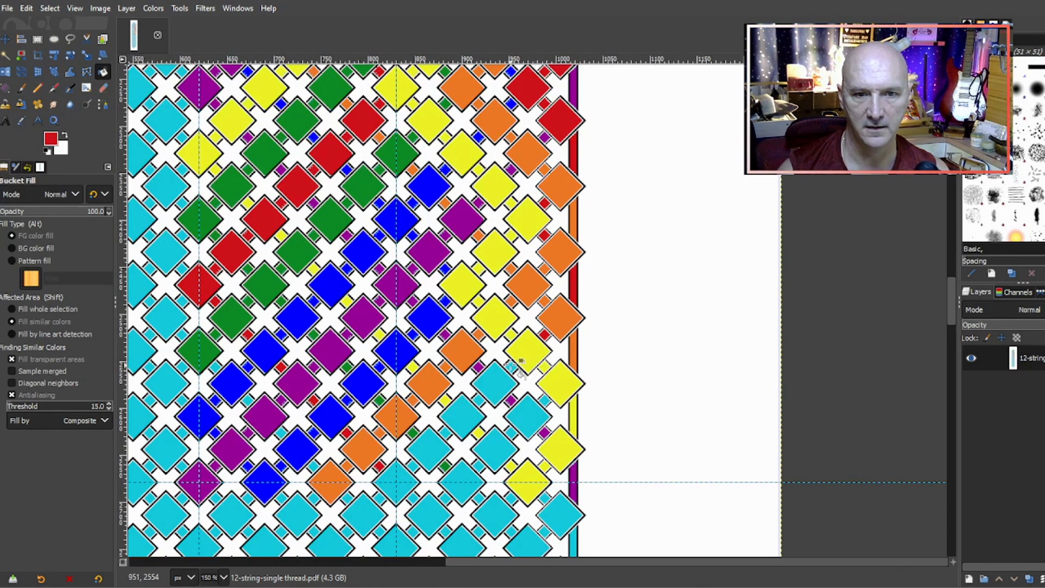
{"action": "left_click", "coordinate": [498, 380]}
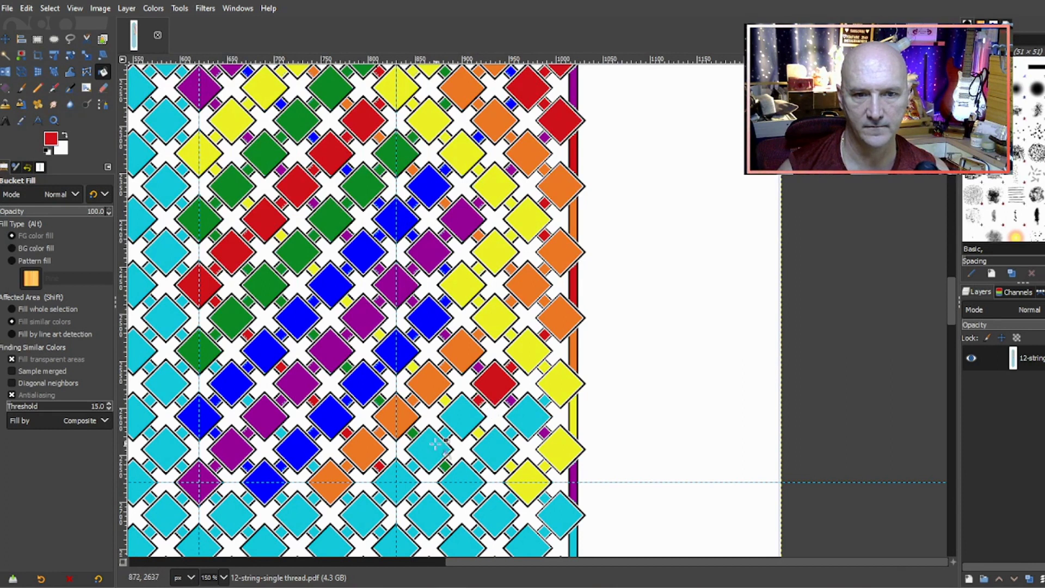
{"action": "left_click", "coordinate": [465, 410]}
{"action": "left_click", "coordinate": [430, 444]}
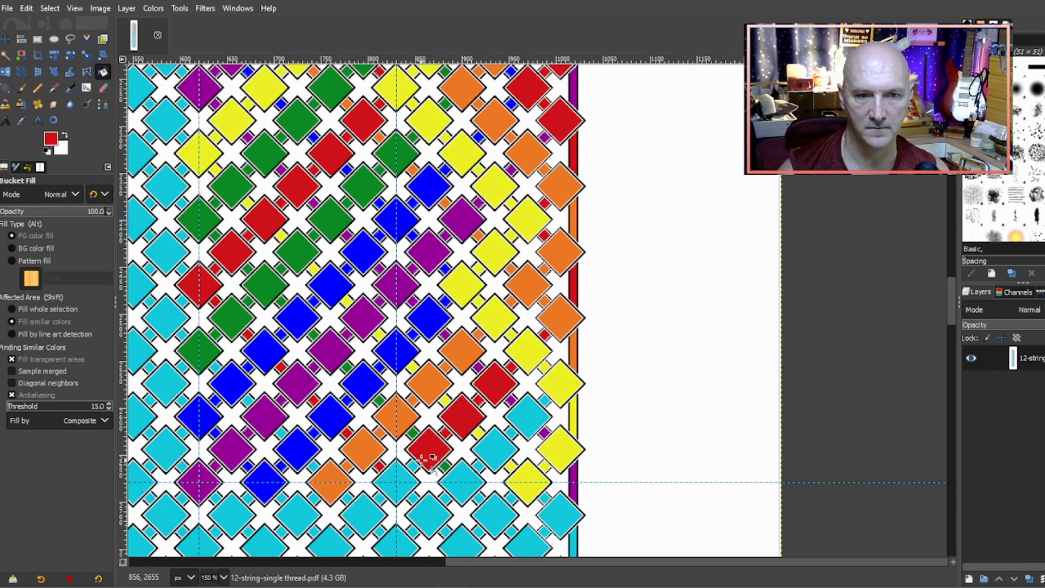
{"action": "left_click", "coordinate": [412, 465]}
{"action": "left_click", "coordinate": [397, 482]}
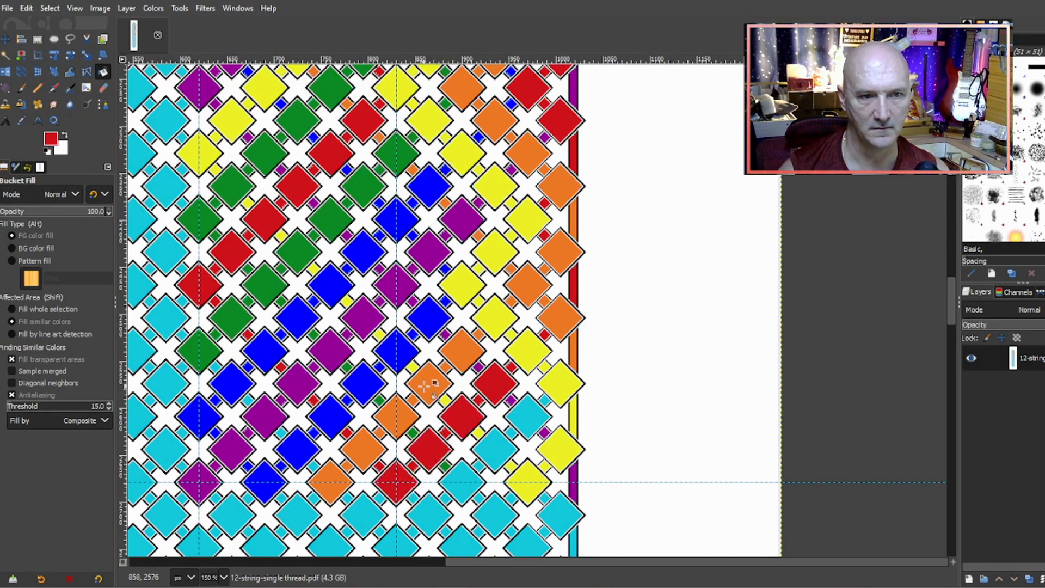
- Pick orange from an orange diamond and recolour three more cyan diamonds orange
{"action": "left_click", "coordinate": [211, 348], "text": "ctrl"}
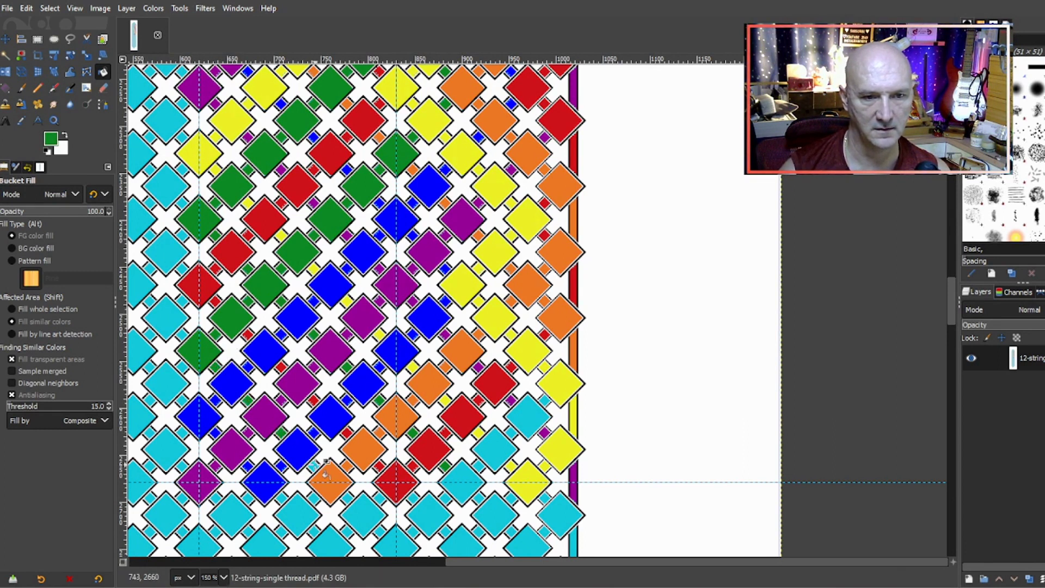
{"action": "left_click", "coordinate": [559, 322], "text": "ctrl"}
{"action": "left_click", "coordinate": [530, 413]}
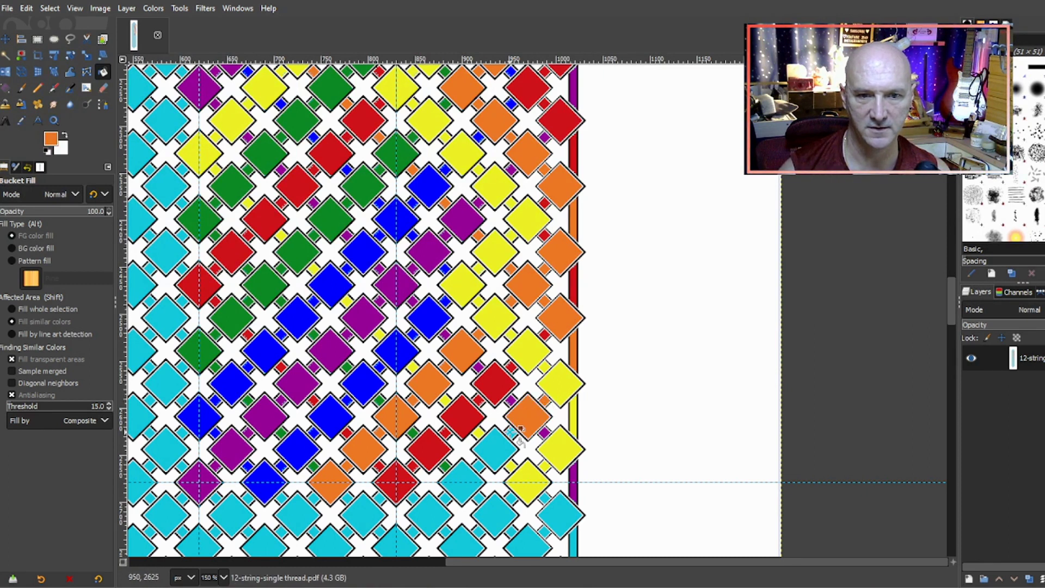
{"action": "left_click", "coordinate": [493, 450]}
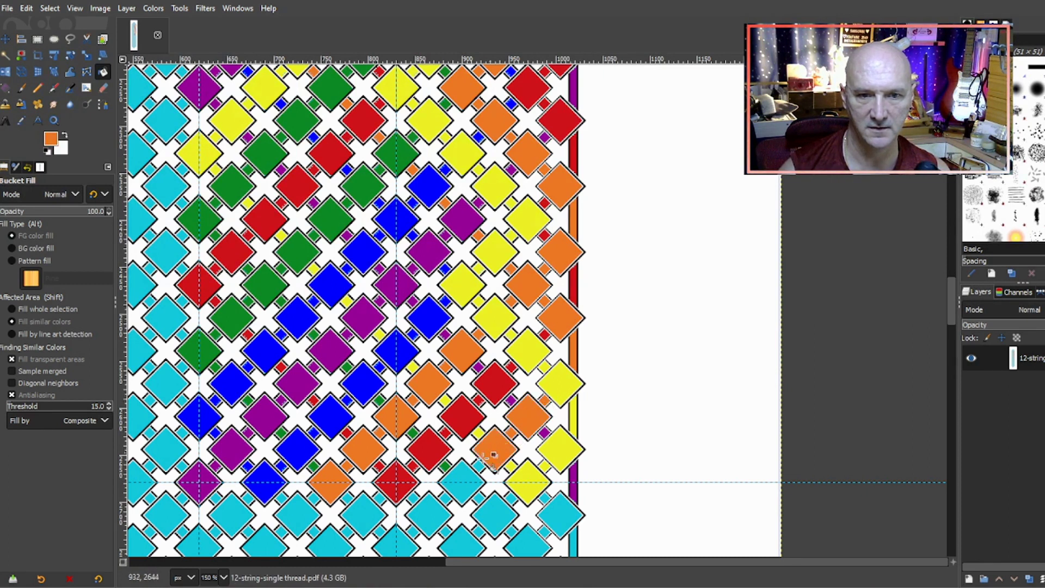
{"action": "left_click", "coordinate": [461, 479]}
{"action": "scroll", "coordinate": [232, 337], "scroll_direction": "up", "scroll_amount": 3}
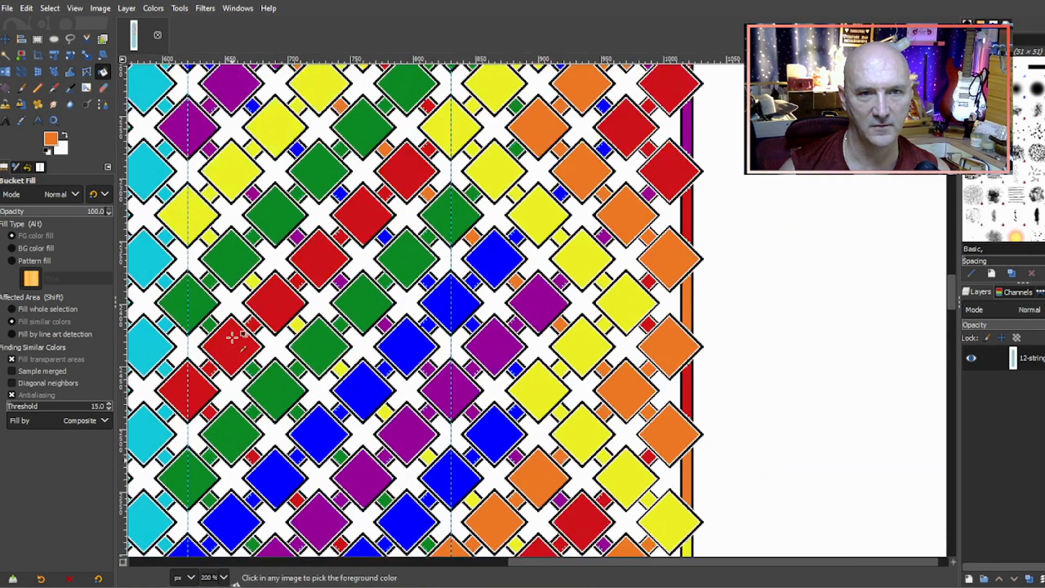
{"action": "scroll", "coordinate": [232, 338], "scroll_direction": "down", "scroll_amount": 3}
{"action": "scroll", "coordinate": [256, 354], "scroll_direction": "up", "scroll_amount": 2}
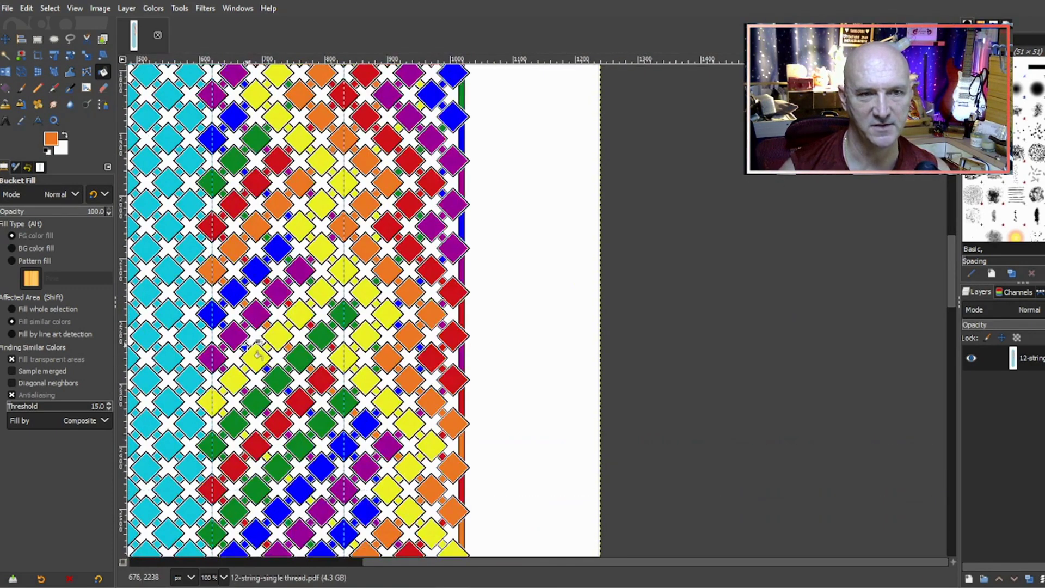
{"action": "scroll", "coordinate": [256, 354], "scroll_direction": "down", "scroll_amount": 2}
{"action": "scroll", "coordinate": [257, 354], "scroll_direction": "up", "scroll_amount": 3}
{"action": "scroll", "coordinate": [257, 355], "scroll_direction": "up", "scroll_amount": 2}
{"action": "scroll", "coordinate": [256, 354], "scroll_direction": "up", "scroll_amount": 4}
{"action": "scroll", "coordinate": [254, 348], "scroll_direction": "down", "scroll_amount": 5}
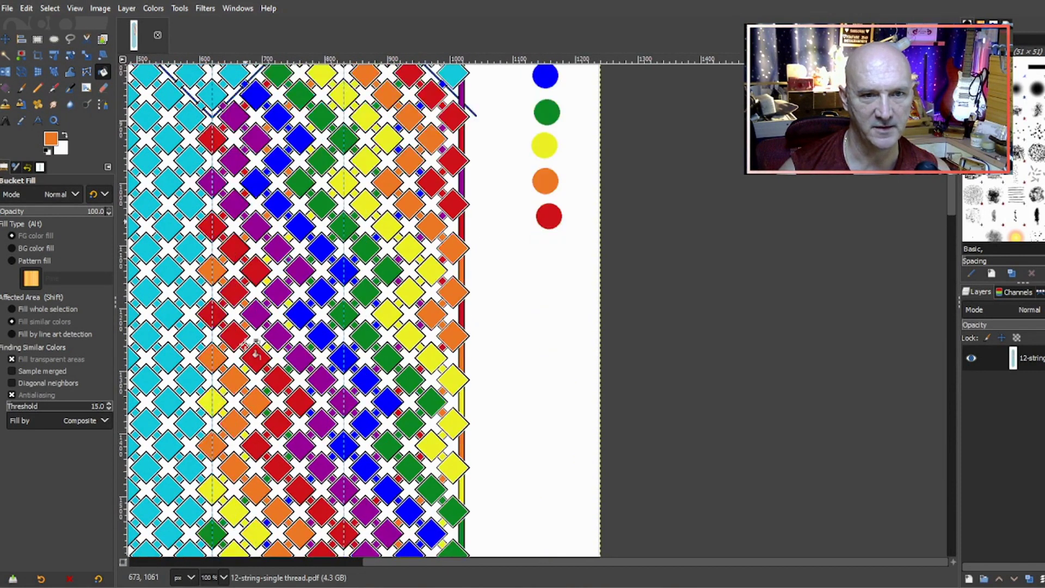
{"action": "scroll", "coordinate": [254, 349], "scroll_direction": "down", "scroll_amount": 3}
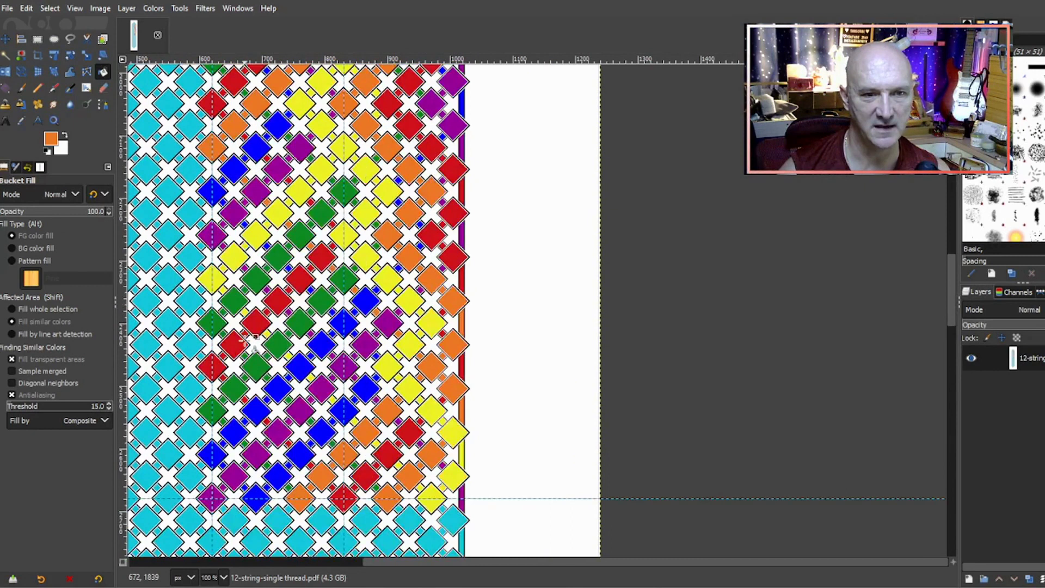
{"action": "scroll", "coordinate": [245, 334], "scroll_direction": "down", "scroll_amount": 2, "text": "ctrl"}
{"action": "scroll", "coordinate": [224, 220], "scroll_direction": "up", "scroll_amount": 4}
- Rectangle-select the coloured pattern column, copy it and paste it as a floating selection
{"action": "scroll", "coordinate": [225, 220], "scroll_direction": "up", "scroll_amount": 5}
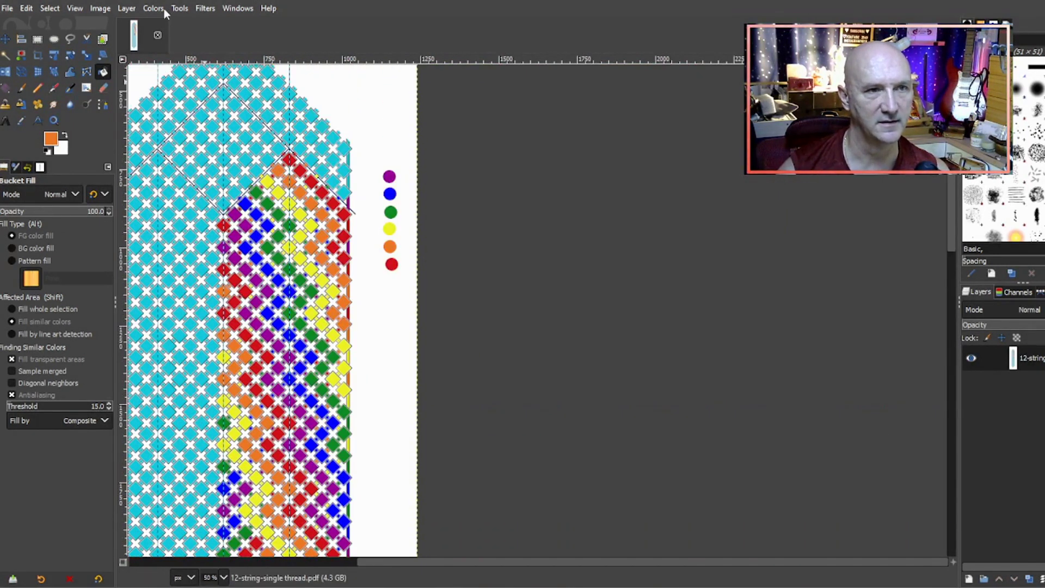
{"action": "left_click", "coordinate": [37, 39]}
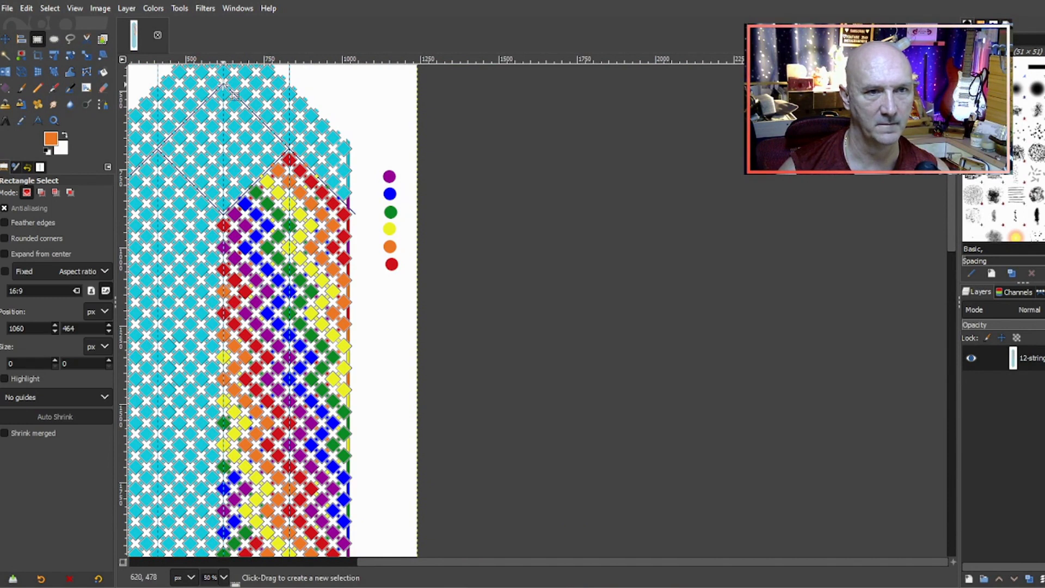
{"action": "left_click_drag", "start_coordinate": [229, 92], "coordinate": [360, 494]}
{"action": "scroll", "coordinate": [211, 482], "scroll_direction": "up", "scroll_amount": 3}
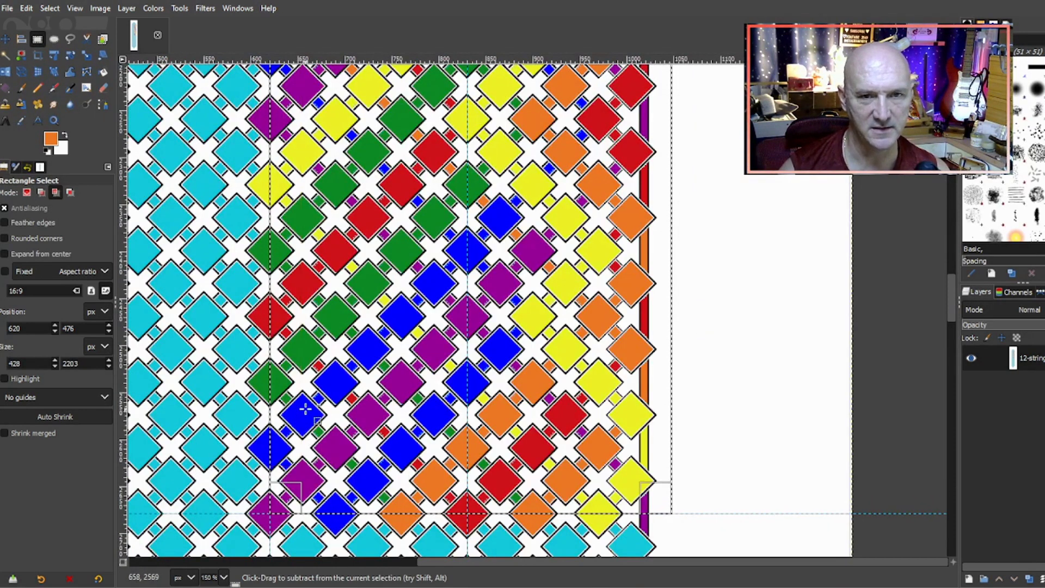
{"action": "scroll", "coordinate": [300, 433], "scroll_direction": "down", "scroll_amount": 3}
{"action": "key", "text": "ctrl"}
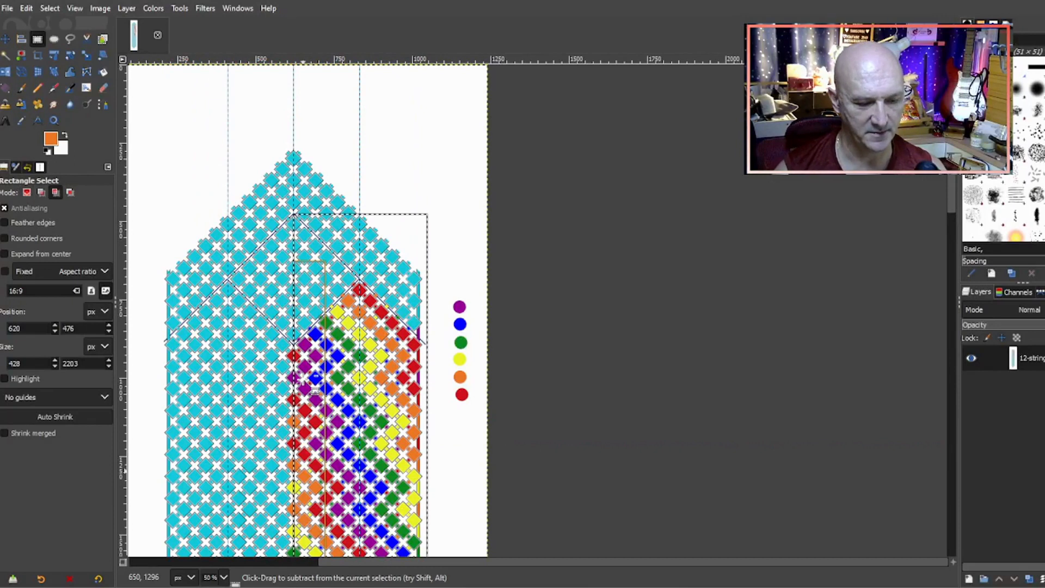
{"action": "key", "text": "ctrl+c"}
{"action": "key", "text": "ctrl+v"}
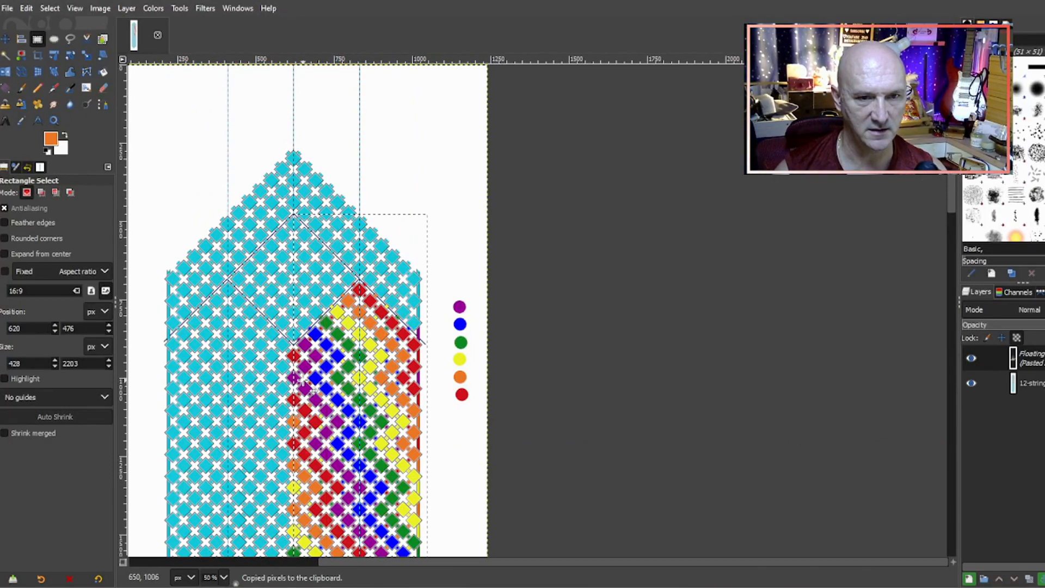
- Flip the pasted copy horizontally, move it onto the left column and anchor it
{"action": "key", "text": "shift+f"}
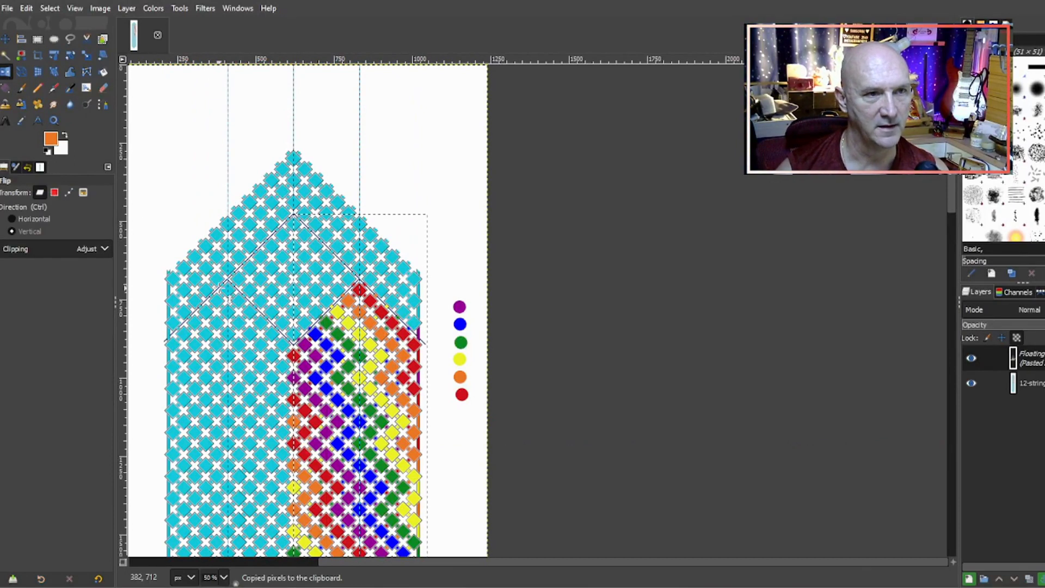
{"action": "left_click", "coordinate": [24, 219]}
{"action": "left_click", "coordinate": [387, 408]}
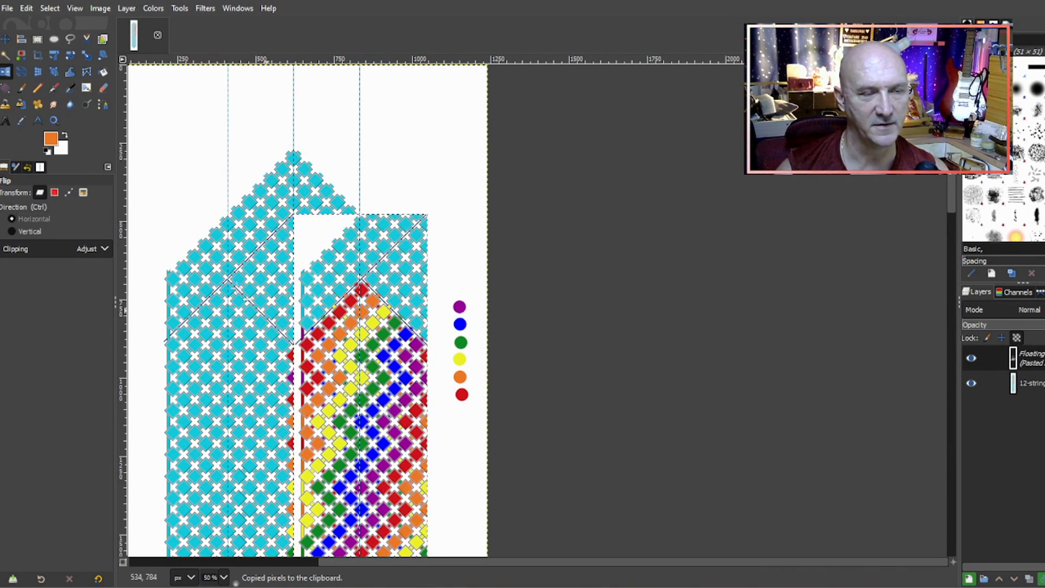
{"action": "key", "text": "m"}
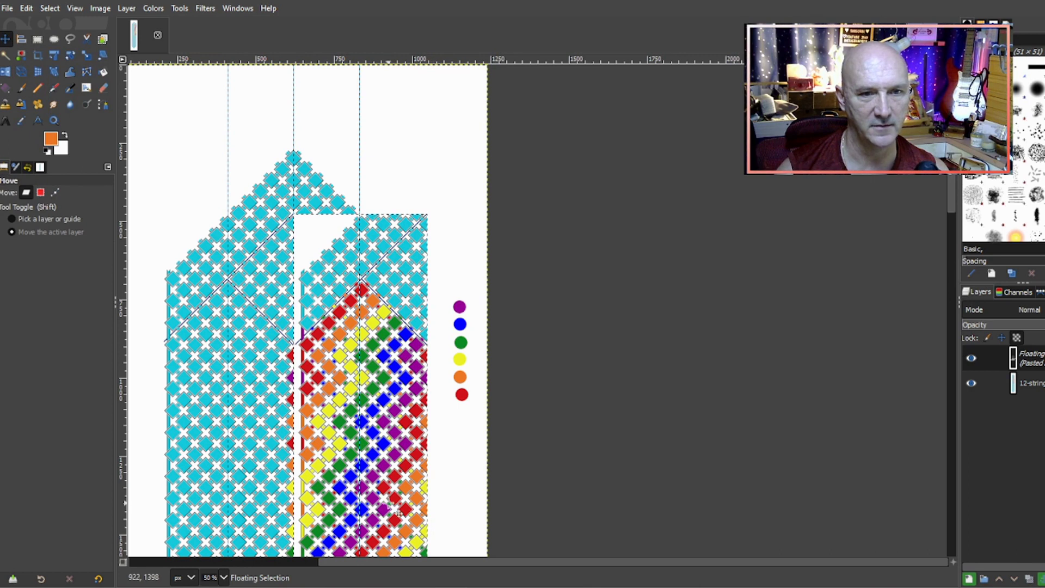
{"action": "left_click_drag", "start_coordinate": [393, 505], "coordinate": [259, 499]}
{"action": "scroll", "coordinate": [272, 436], "scroll_direction": "down", "scroll_amount": 10}
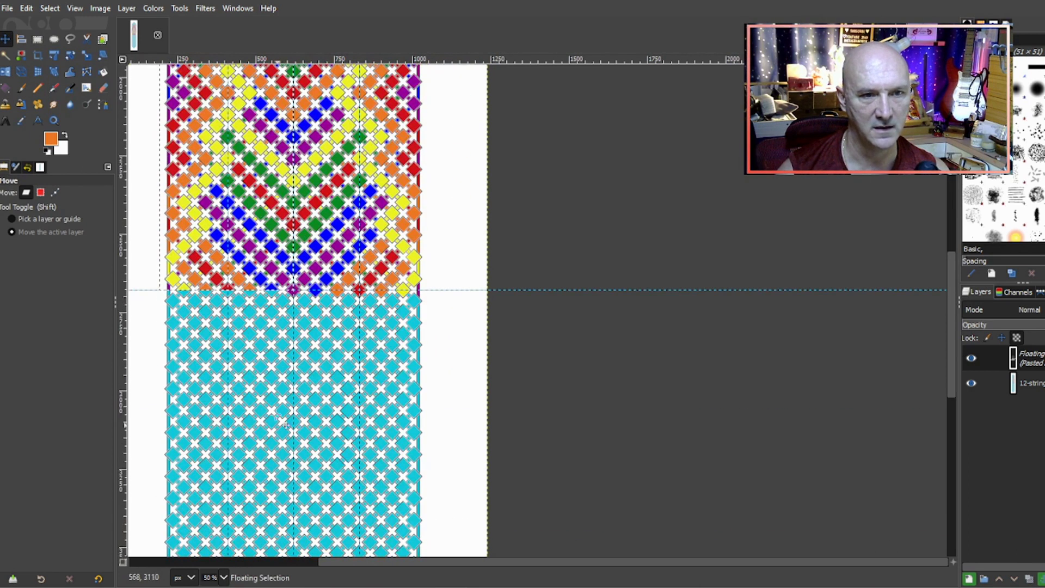
{"action": "scroll", "coordinate": [278, 397], "scroll_direction": "up", "scroll_amount": 3}
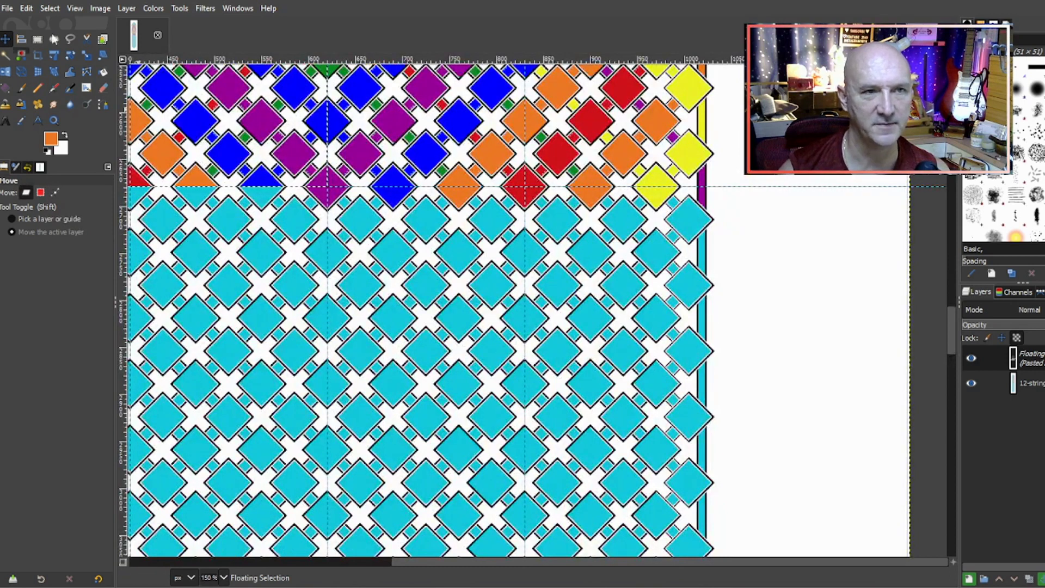
{"action": "left_click", "coordinate": [126, 9]}
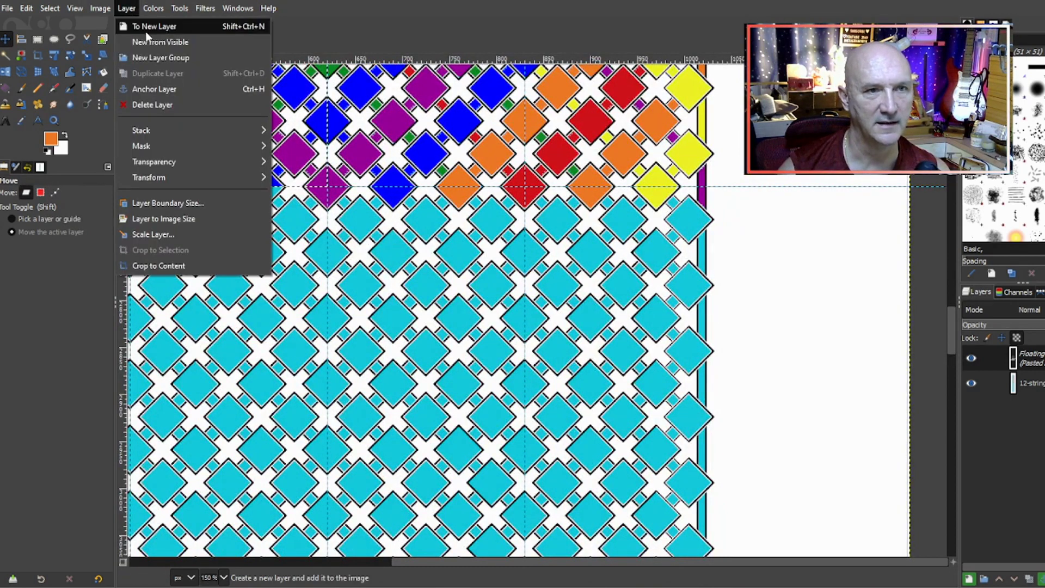
{"action": "left_click", "coordinate": [182, 87]}
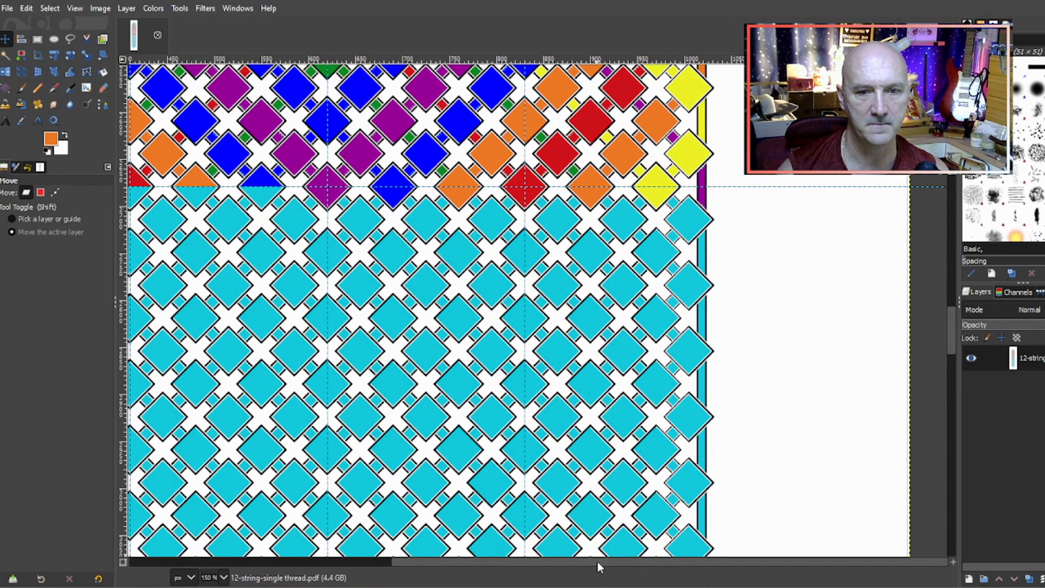
- Select the rainbow zigzag section with a rectangle selection and copy it
{"action": "scroll", "coordinate": [597, 561], "scroll_direction": "left", "scroll_amount": 3}
{"action": "scroll", "coordinate": [351, 213], "scroll_direction": "down", "scroll_amount": 3}
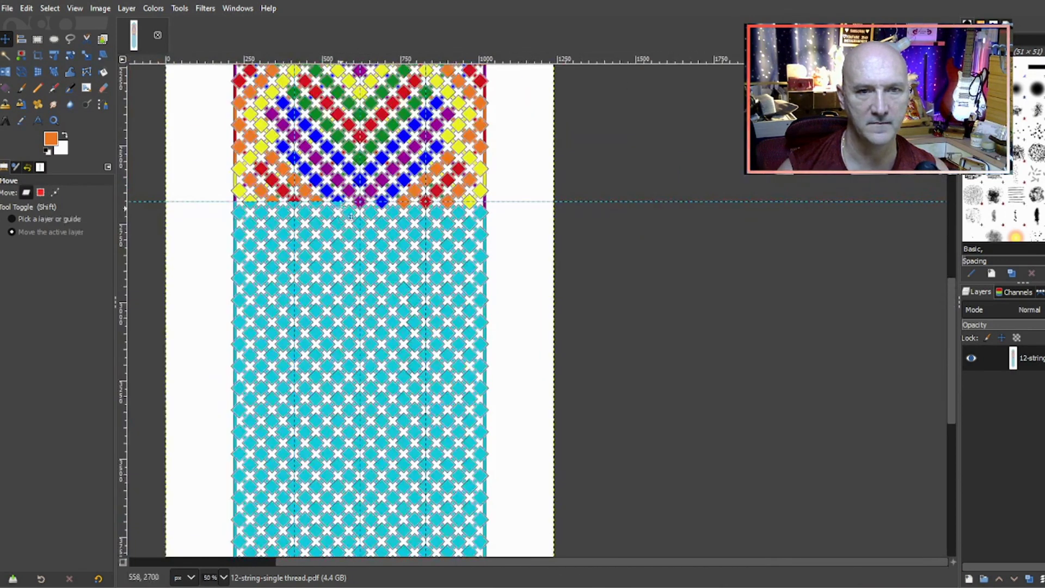
{"action": "scroll", "coordinate": [352, 213], "scroll_direction": "up", "scroll_amount": 5}
{"action": "left_click", "coordinate": [32, 39]}
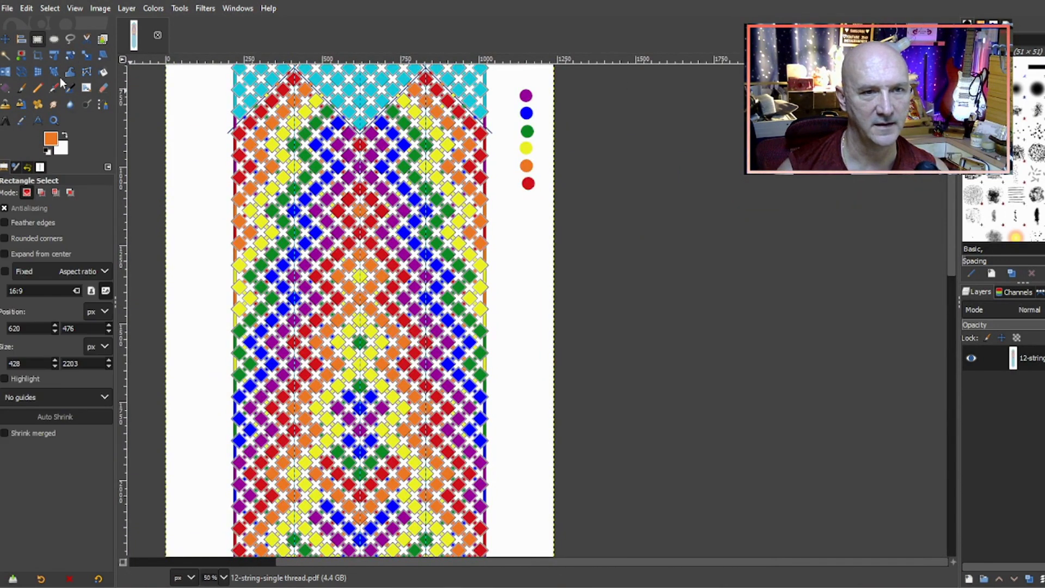
{"action": "scroll", "coordinate": [220, 201], "scroll_direction": "up", "scroll_amount": 3}
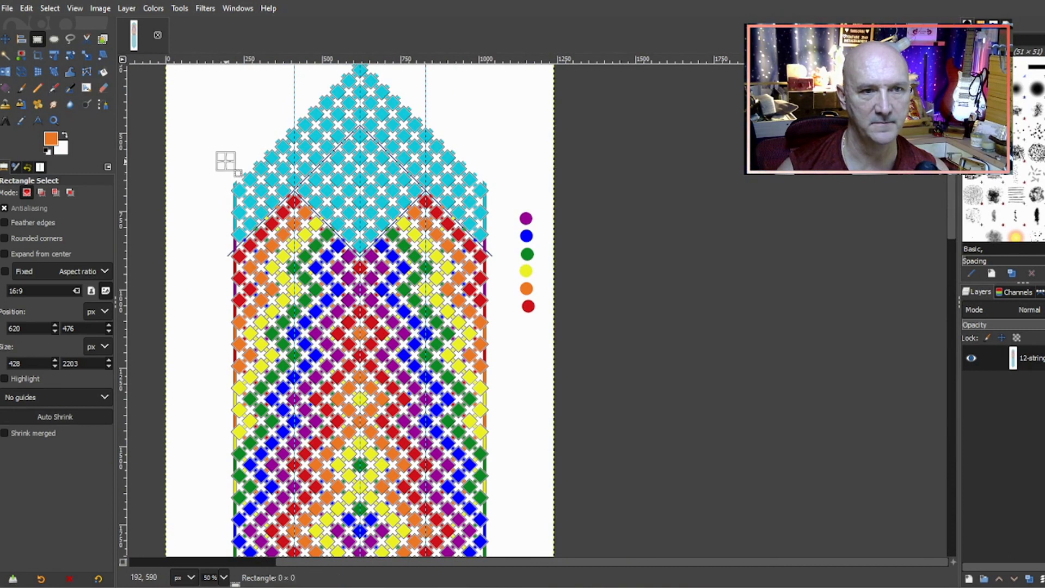
{"action": "left_click_drag", "start_coordinate": [227, 161], "coordinate": [493, 475]}
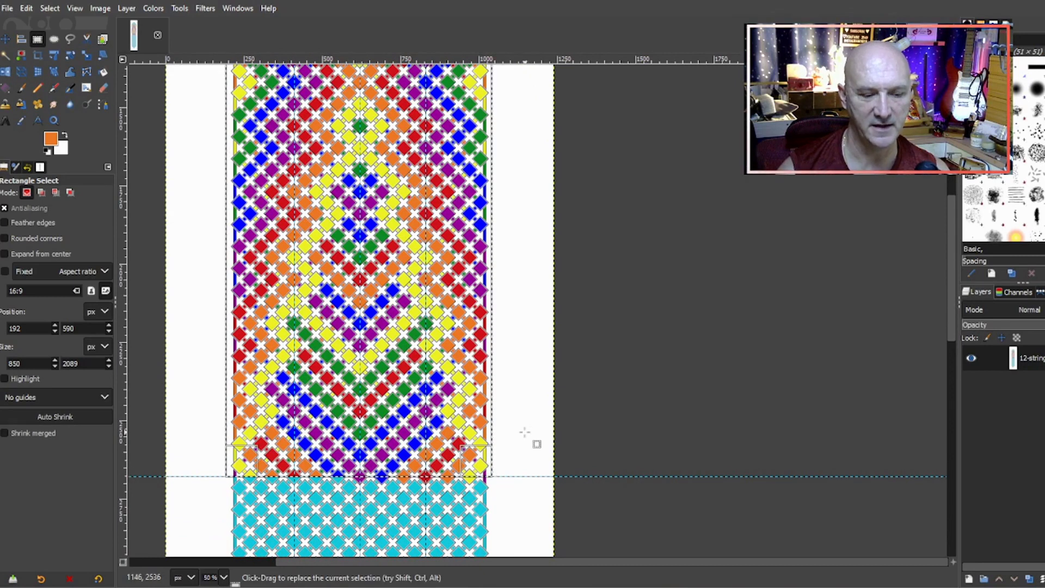
{"action": "key", "text": "ctrl"}
{"action": "key", "text": "ctrl+c"}
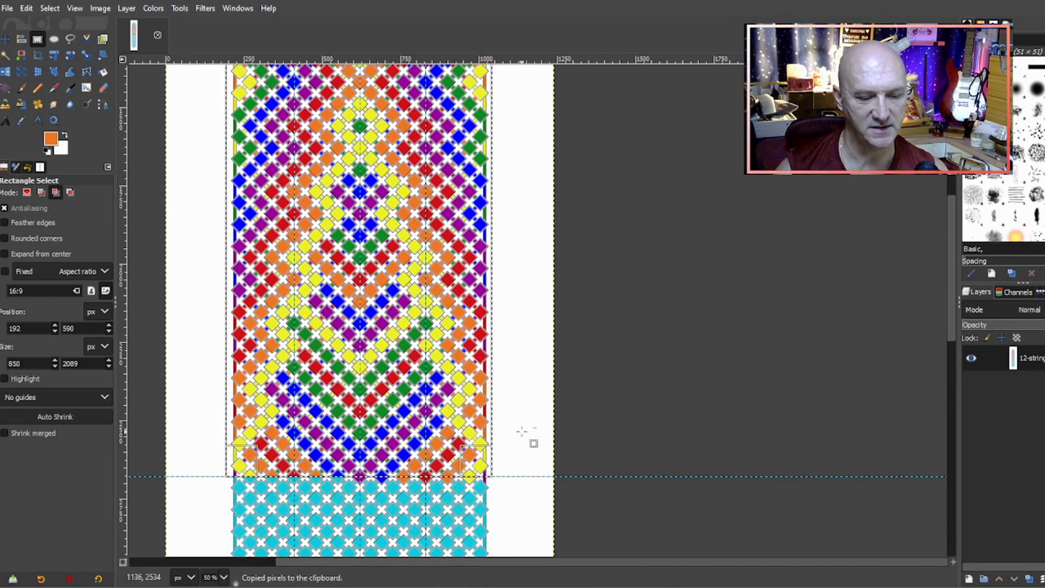
- Paste the copy as a floating layer and flip it vertically
{"action": "key", "text": "ctrl+v"}
{"action": "key", "text": "shift+f"}
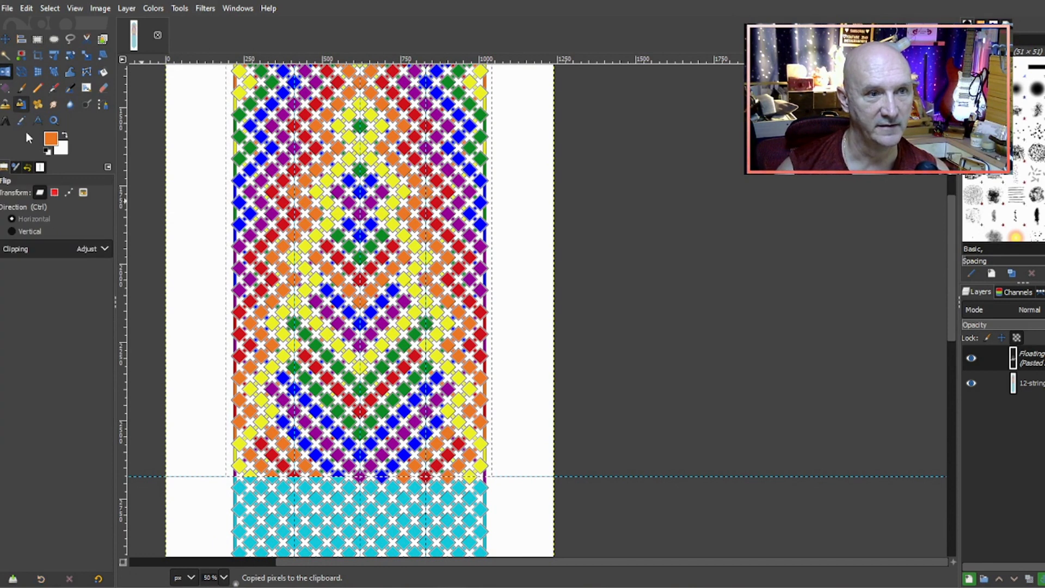
{"action": "left_click", "coordinate": [12, 231]}
{"action": "left_click", "coordinate": [395, 225]}
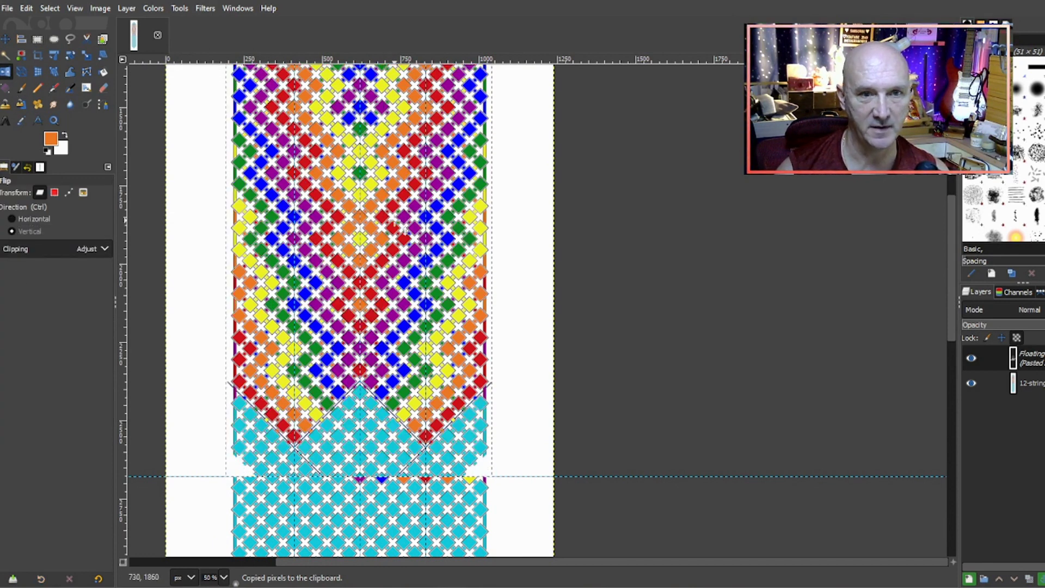
- Move the flipped copy down over the cyan bottom, nudge it left, and anchor it
{"action": "left_click", "coordinate": [5, 40]}
{"action": "left_click_drag", "start_coordinate": [345, 122], "coordinate": [380, 447]}
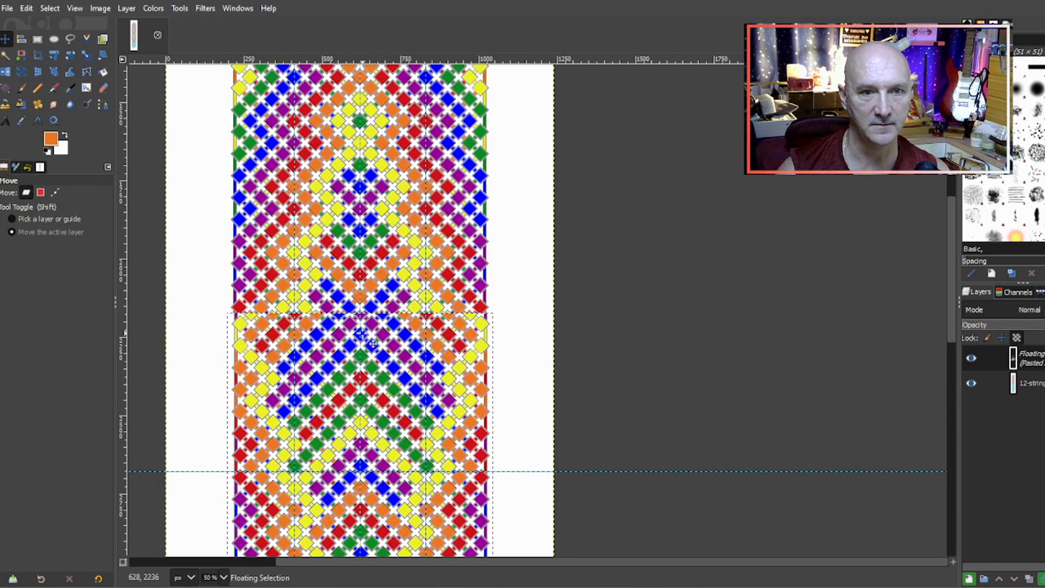
{"action": "left_click_drag", "start_coordinate": [361, 333], "coordinate": [360, 493]}
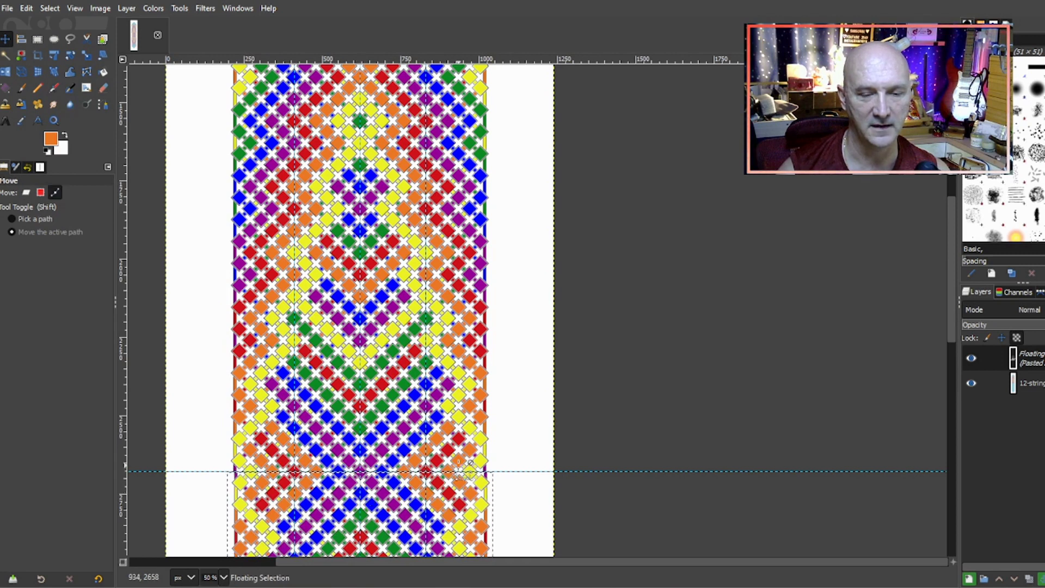
{"action": "scroll", "coordinate": [463, 476], "scroll_direction": "up", "scroll_amount": 4}
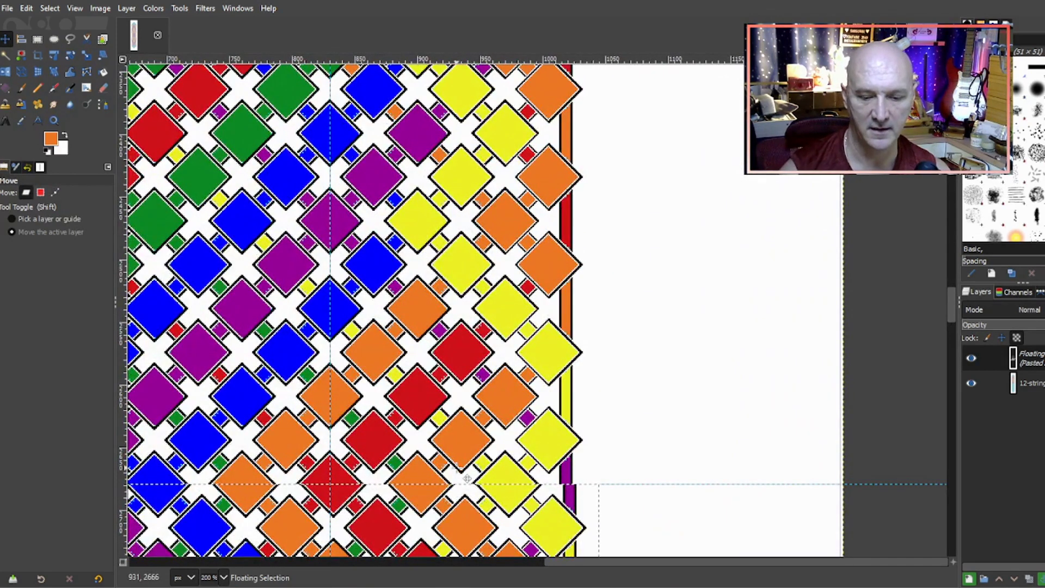
{"action": "key", "text": "Left"}
{"action": "key", "text": "Left"}
{"action": "key", "text": "Left"}
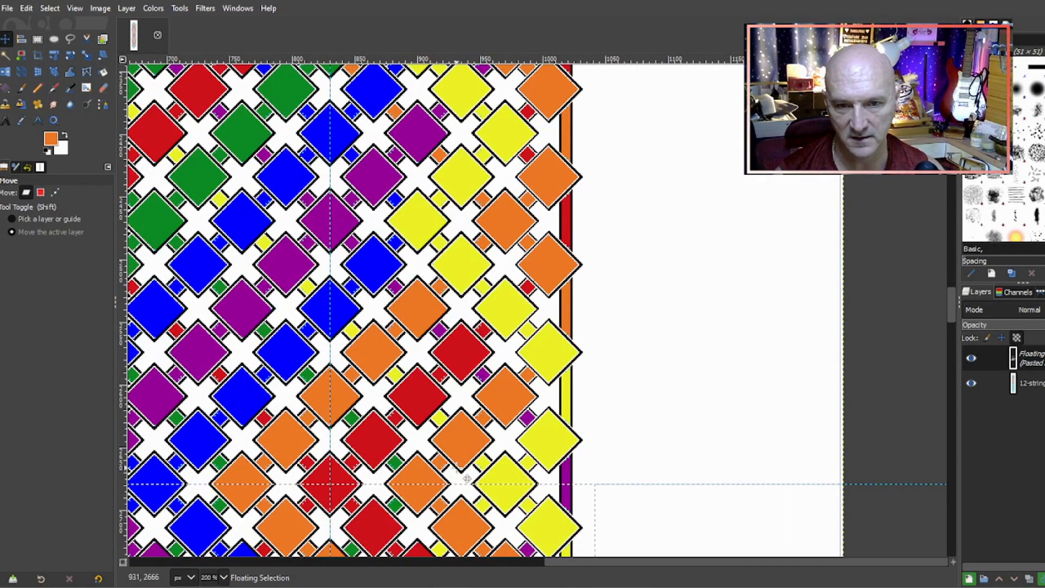
{"action": "left_click", "coordinate": [126, 9]}
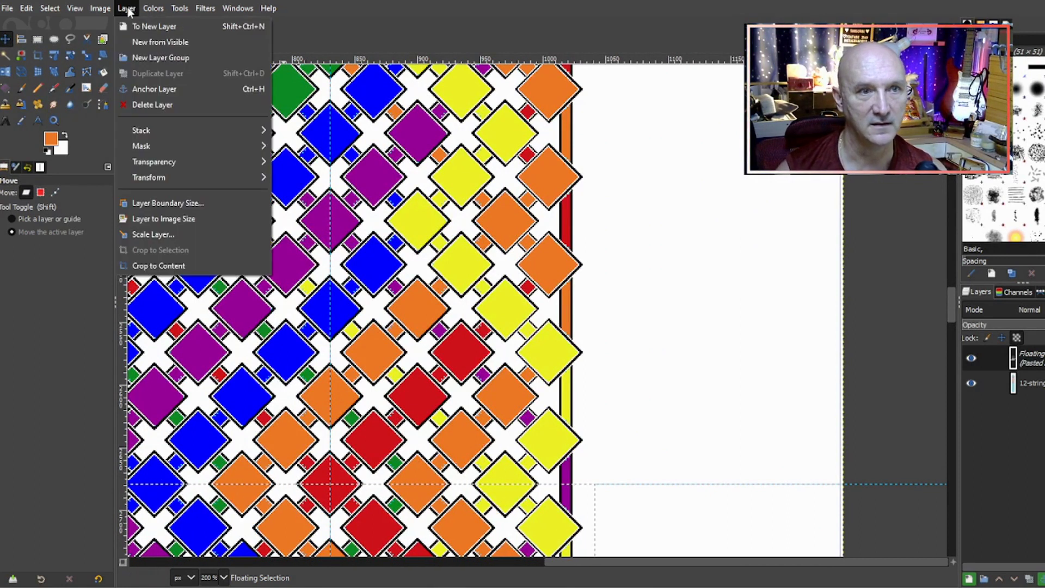
{"action": "left_click", "coordinate": [154, 89]}
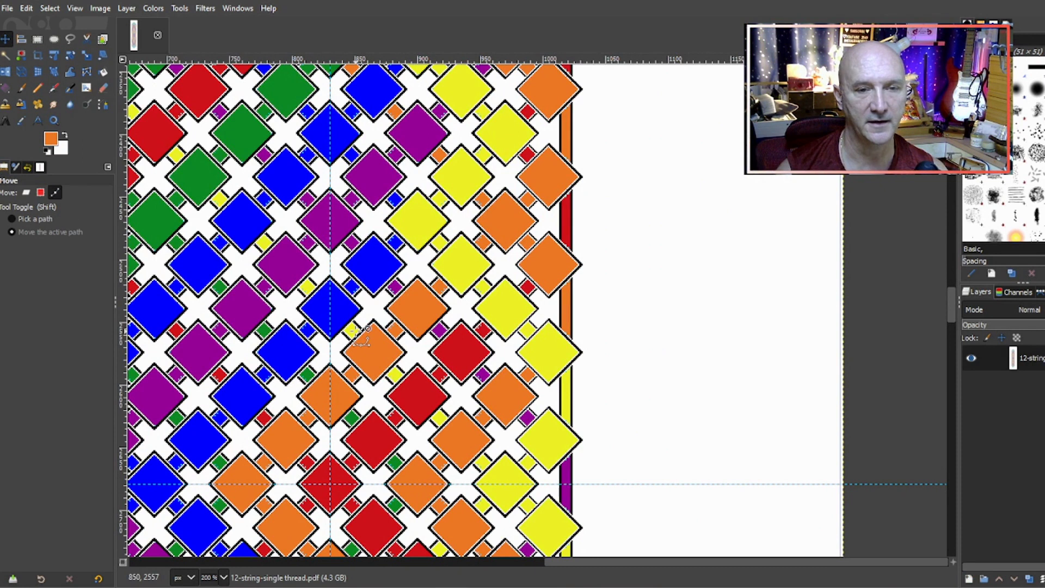
{"action": "scroll", "coordinate": [374, 345], "scroll_direction": "down", "scroll_amount": 6, "text": "ctrl"}
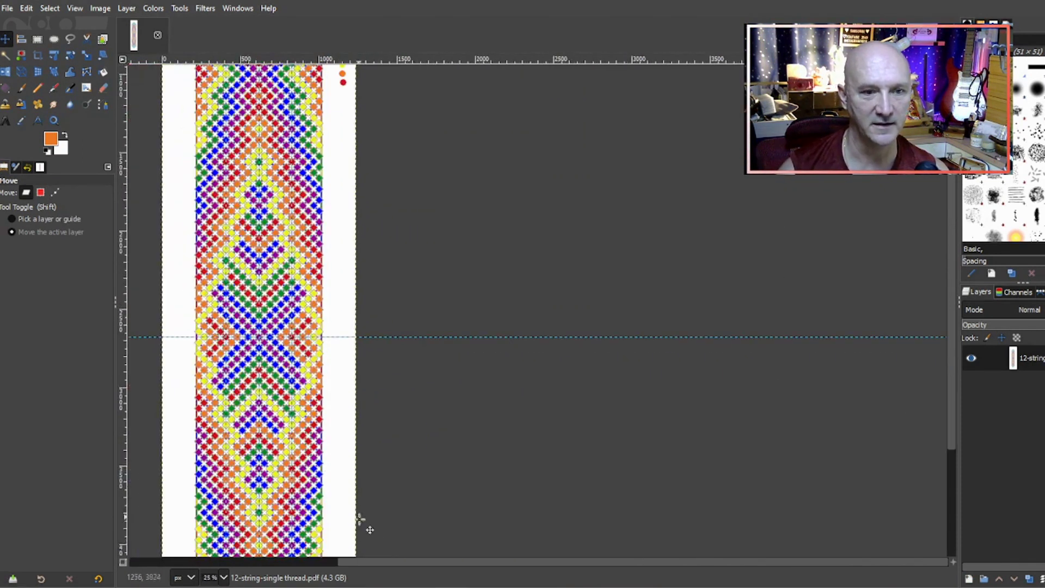
{"action": "scroll", "coordinate": [344, 558], "scroll_direction": "left", "scroll_amount": 4, "text": "shift"}
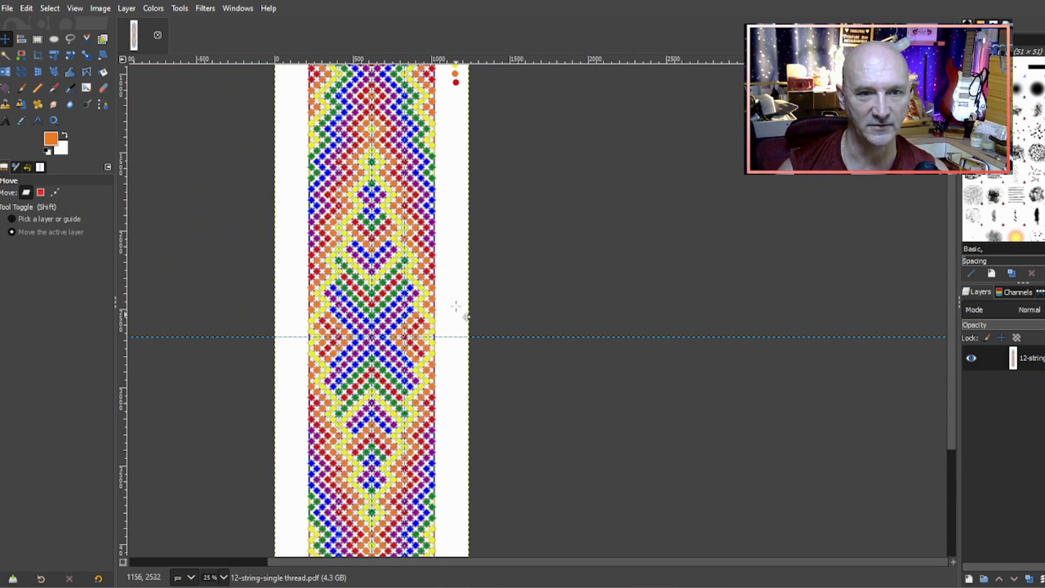
{"action": "scroll", "coordinate": [455, 283], "scroll_direction": "down", "scroll_amount": 1, "text": "ctrl"}
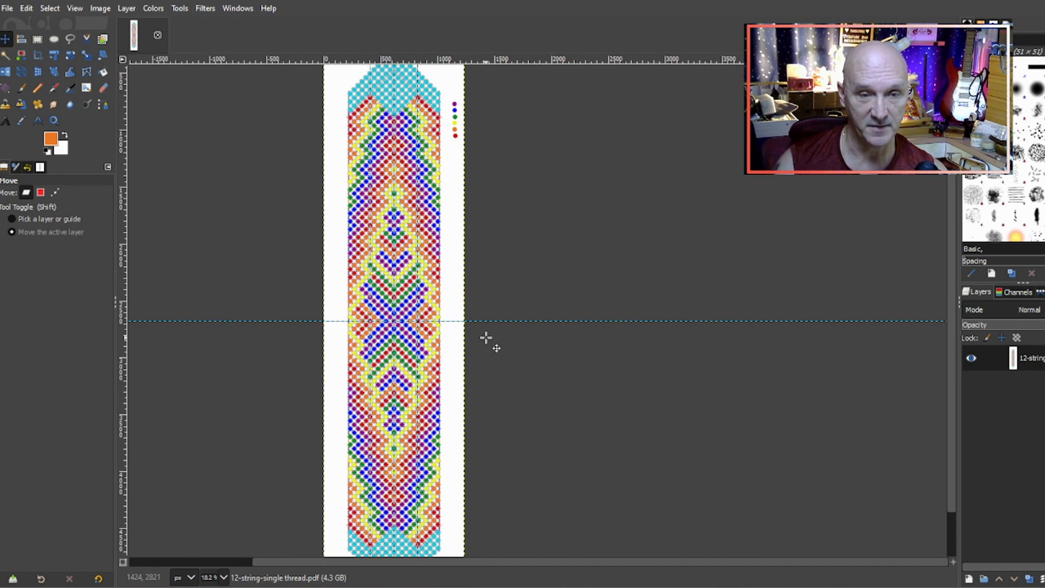
{"action": "scroll", "coordinate": [412, 321], "scroll_direction": "up", "scroll_amount": 2}
{"action": "scroll", "coordinate": [409, 323], "scroll_direction": "up", "scroll_amount": 2}
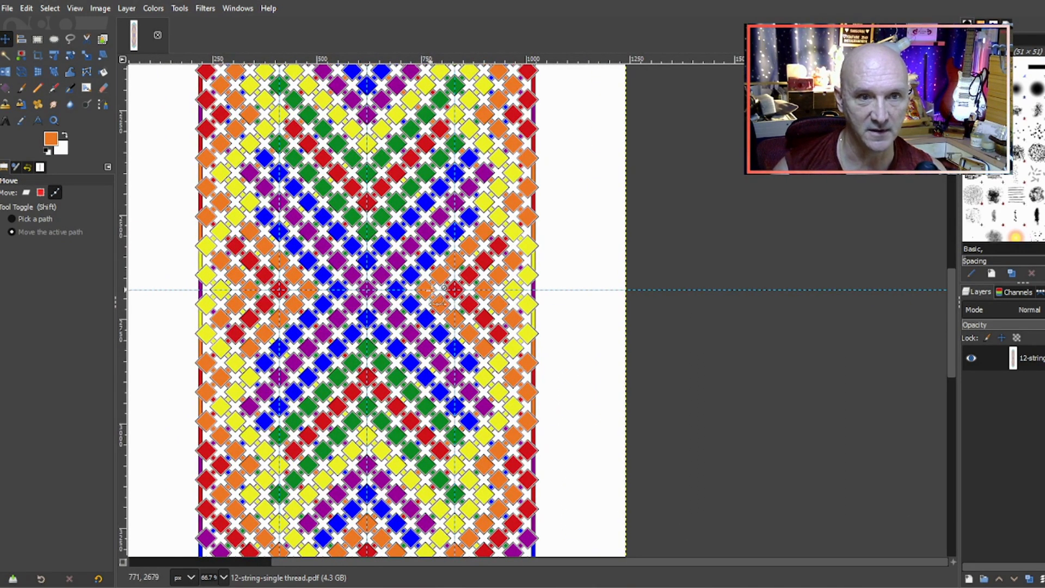
{"action": "scroll", "coordinate": [373, 297], "scroll_direction": "down", "scroll_amount": 1}
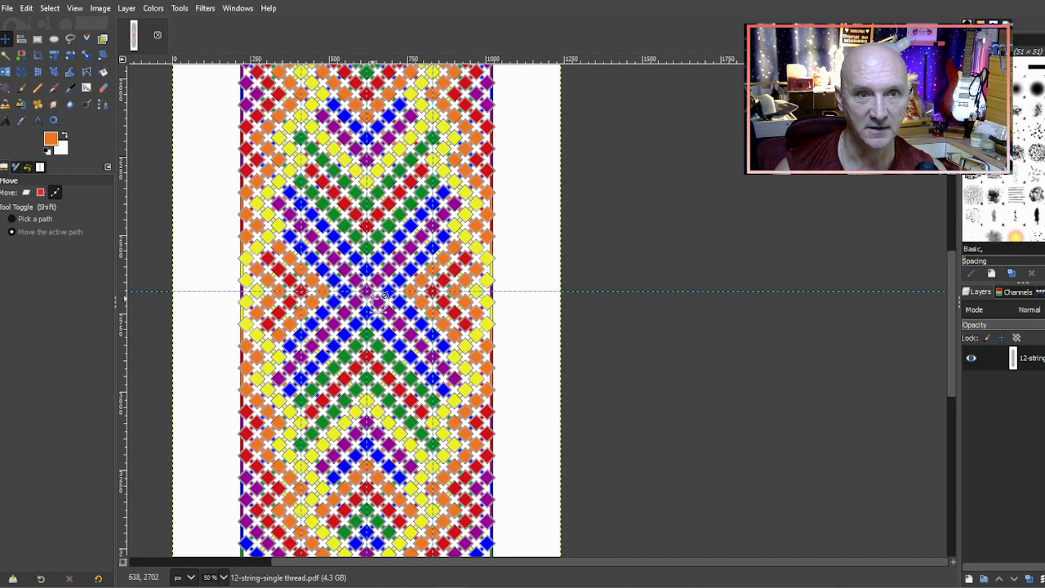
{"action": "scroll", "coordinate": [374, 300], "scroll_direction": "down", "scroll_amount": 1}
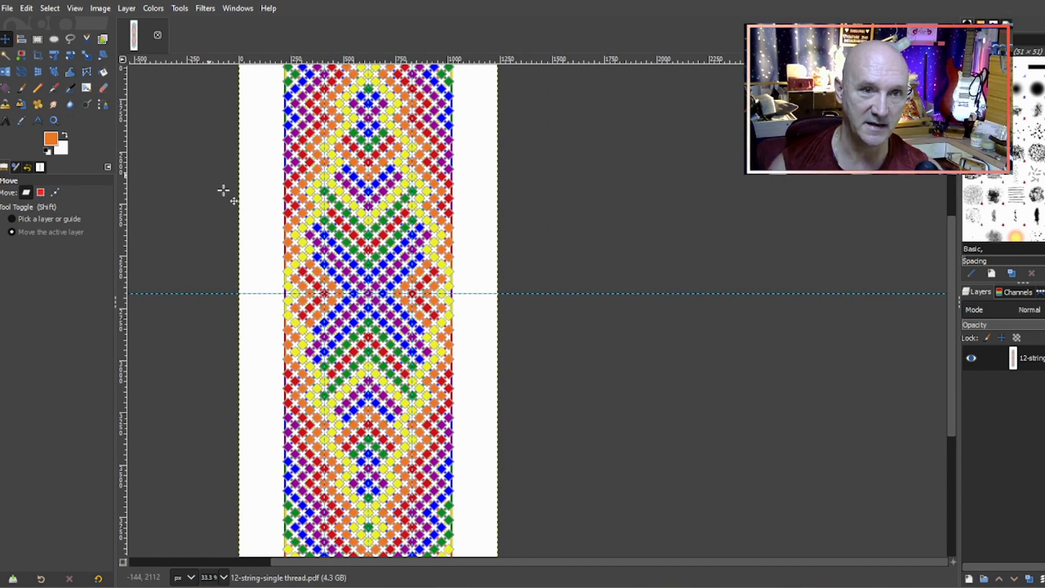
{"action": "scroll", "coordinate": [393, 280], "scroll_direction": "up", "scroll_amount": 3}
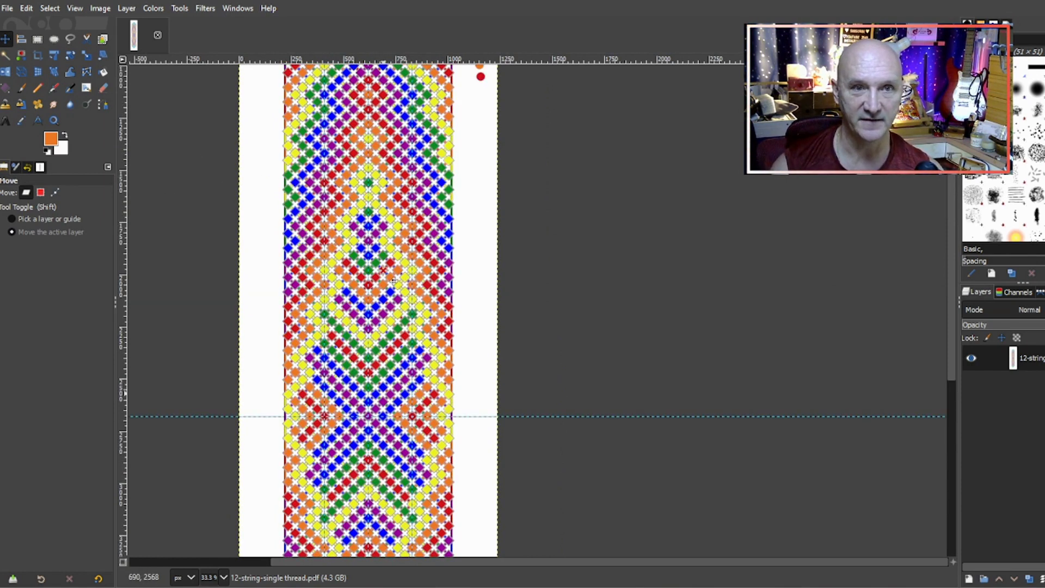
{"action": "scroll", "coordinate": [396, 279], "scroll_direction": "down", "scroll_amount": 3}
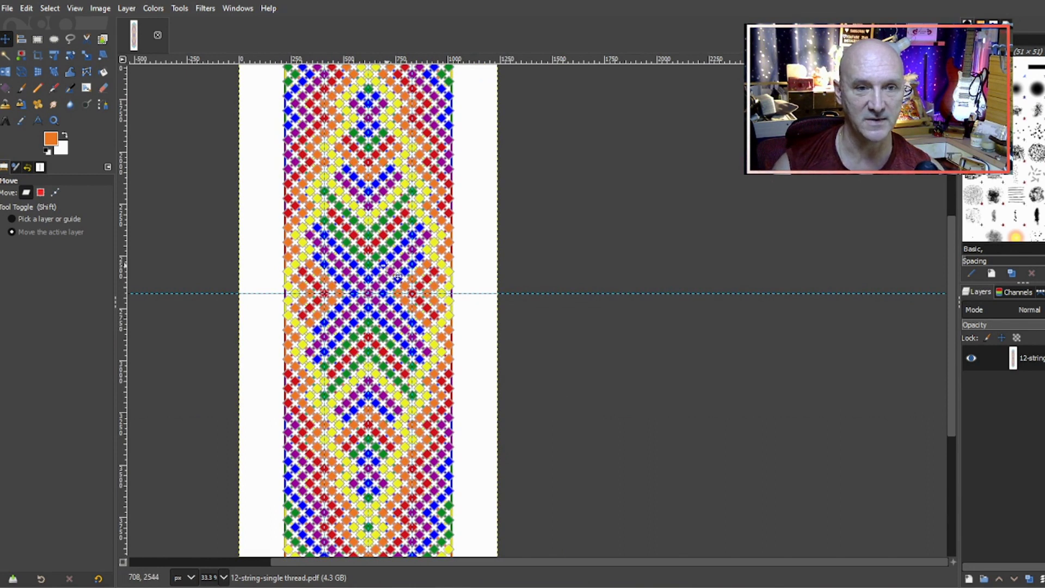
{"action": "scroll", "coordinate": [397, 276], "scroll_direction": "down", "scroll_amount": 6}
{"action": "scroll", "coordinate": [378, 242], "scroll_direction": "up", "scroll_amount": 1, "text": "ctrl"}
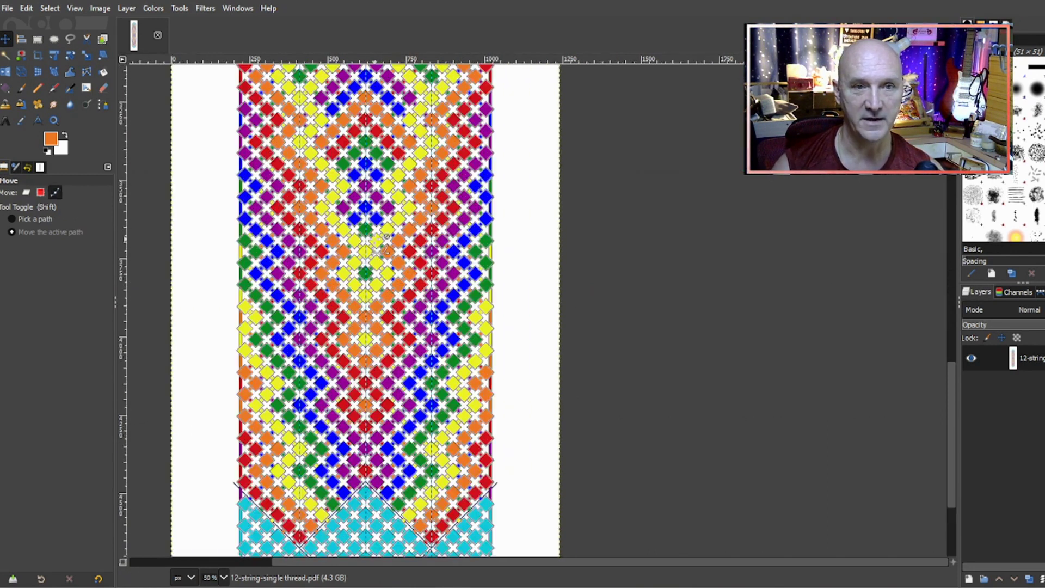
{"action": "scroll", "coordinate": [378, 242], "scroll_direction": "down", "scroll_amount": 5, "text": "ctrl"}
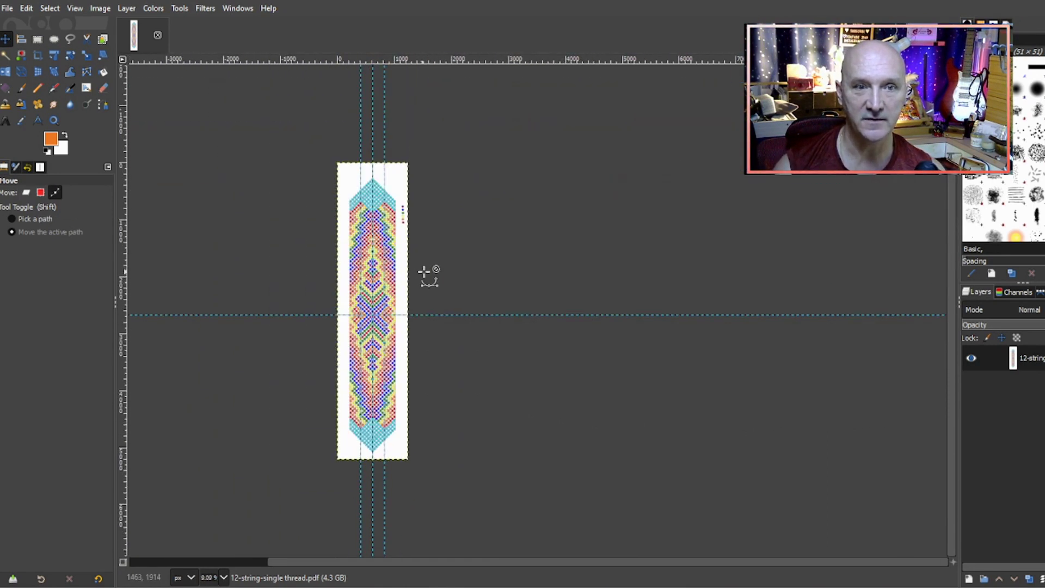
{"action": "scroll", "coordinate": [423, 270], "scroll_direction": "up", "scroll_amount": 2, "text": "ctrl"}
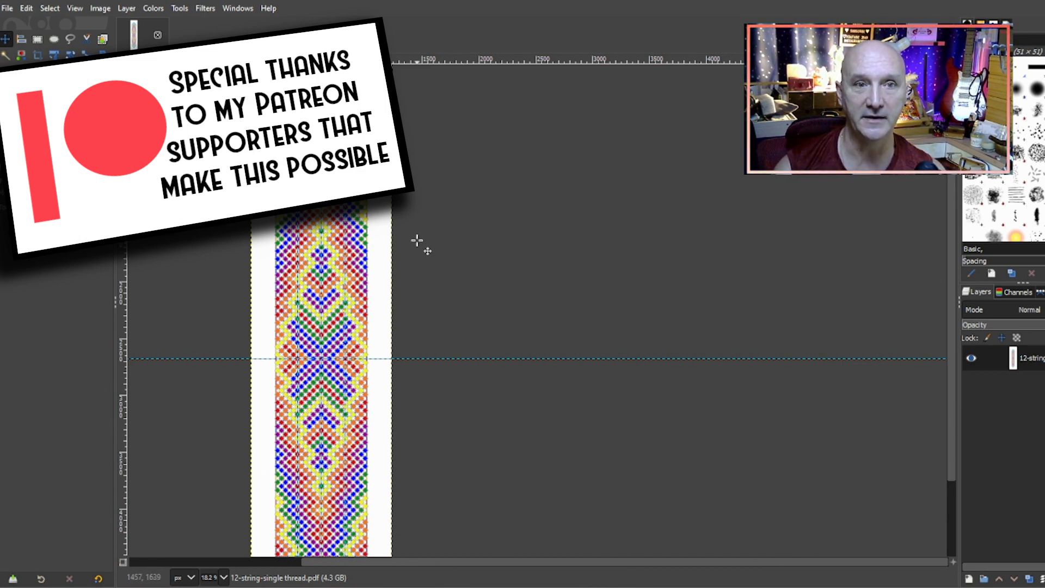
{"action": "scroll", "coordinate": [363, 255], "scroll_direction": "down", "scroll_amount": 3}
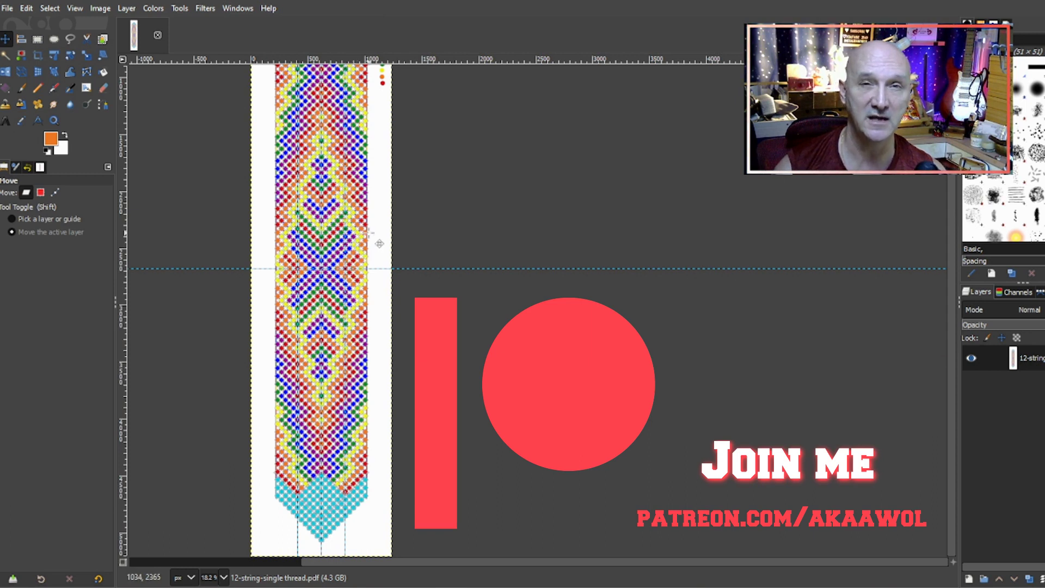
{"action": "scroll", "coordinate": [381, 235], "scroll_direction": "up", "scroll_amount": 4}
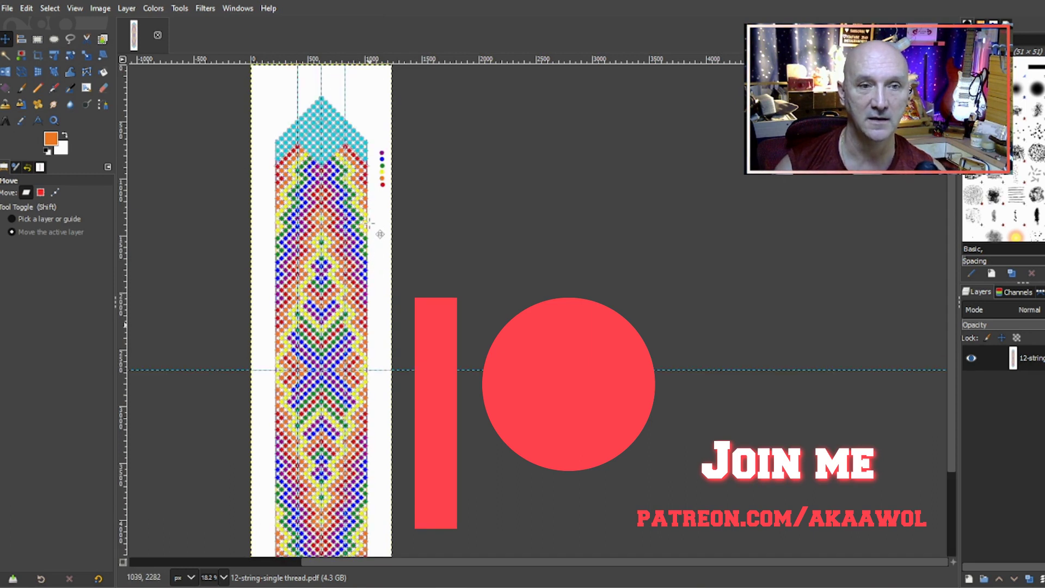